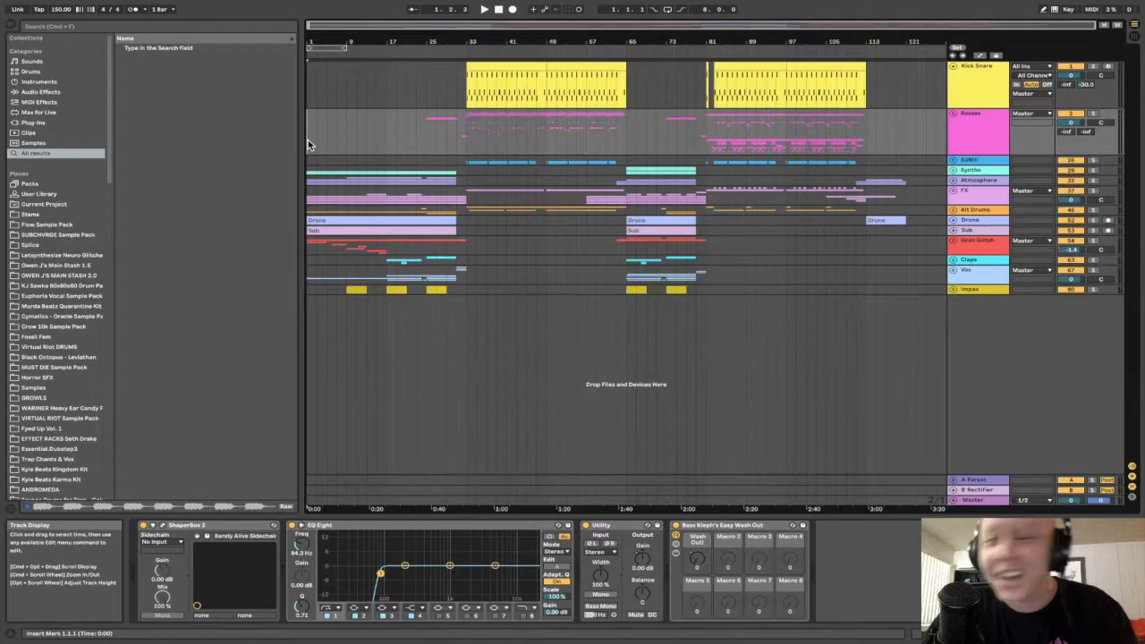
# Solo the FX group and play the arrangement from bar 1.
pyautogui.click(309, 97)
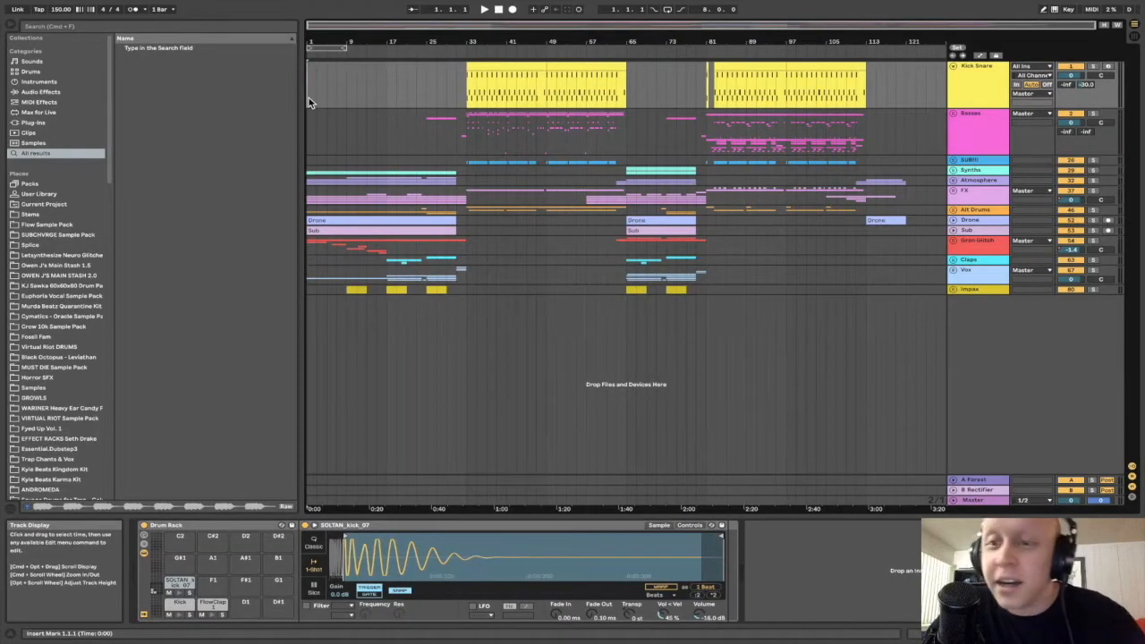
pyautogui.click(1093, 190)
pyautogui.press('space')
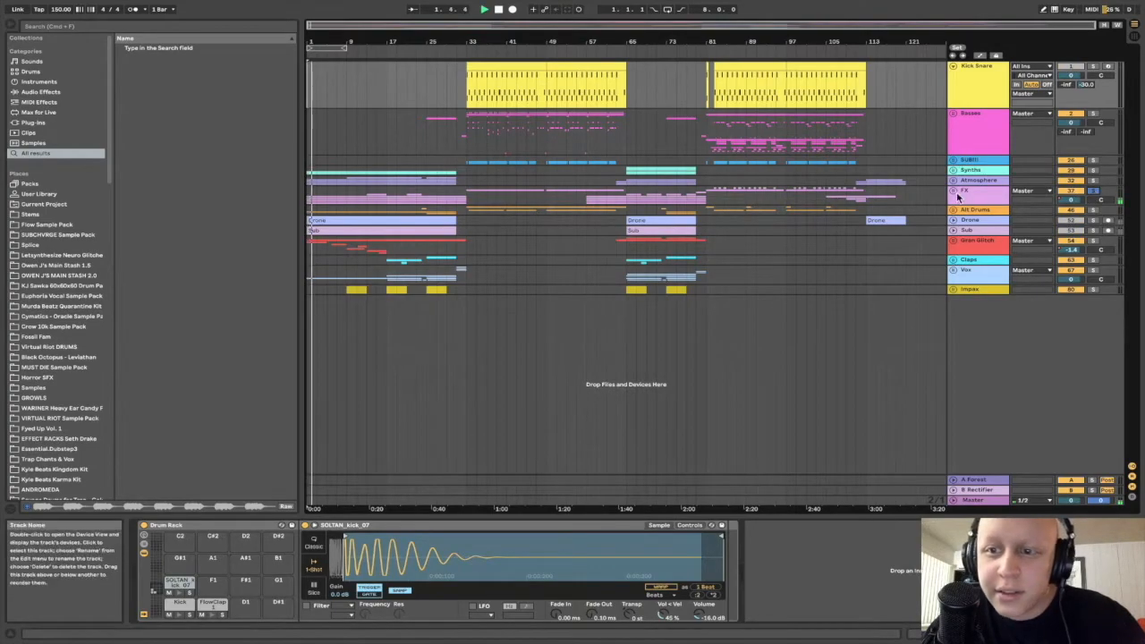
# Unfold the FX group and audition its White Atmosphere track in solo from the beginning.
pyautogui.click(953, 192)
pyautogui.scroll(2, 345, 260)
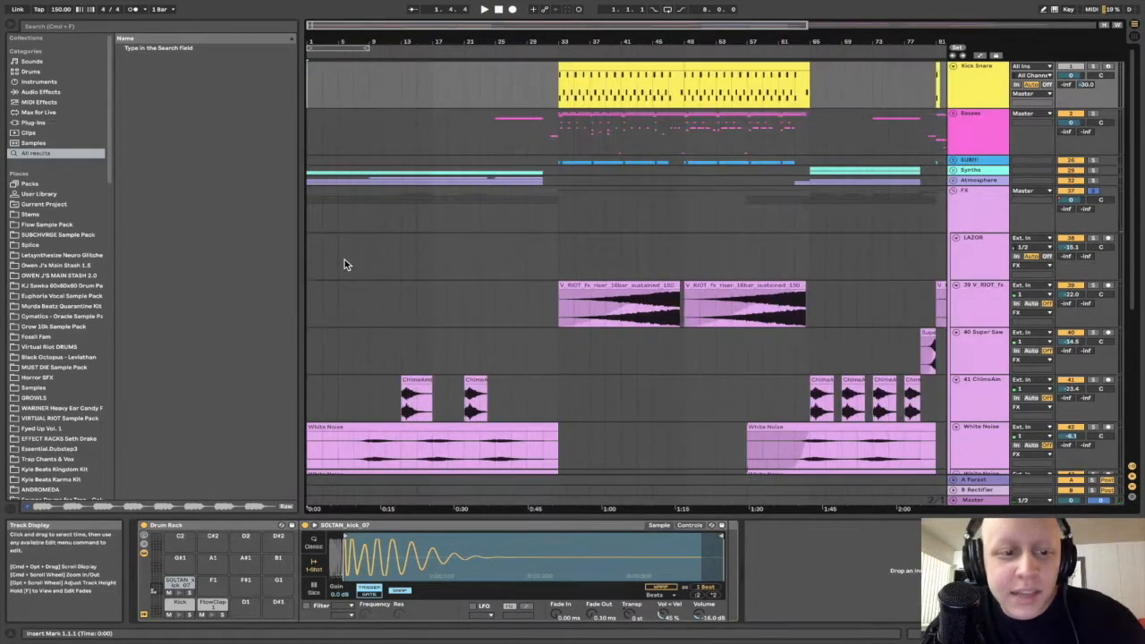
pyautogui.scroll(-6, 345, 260)
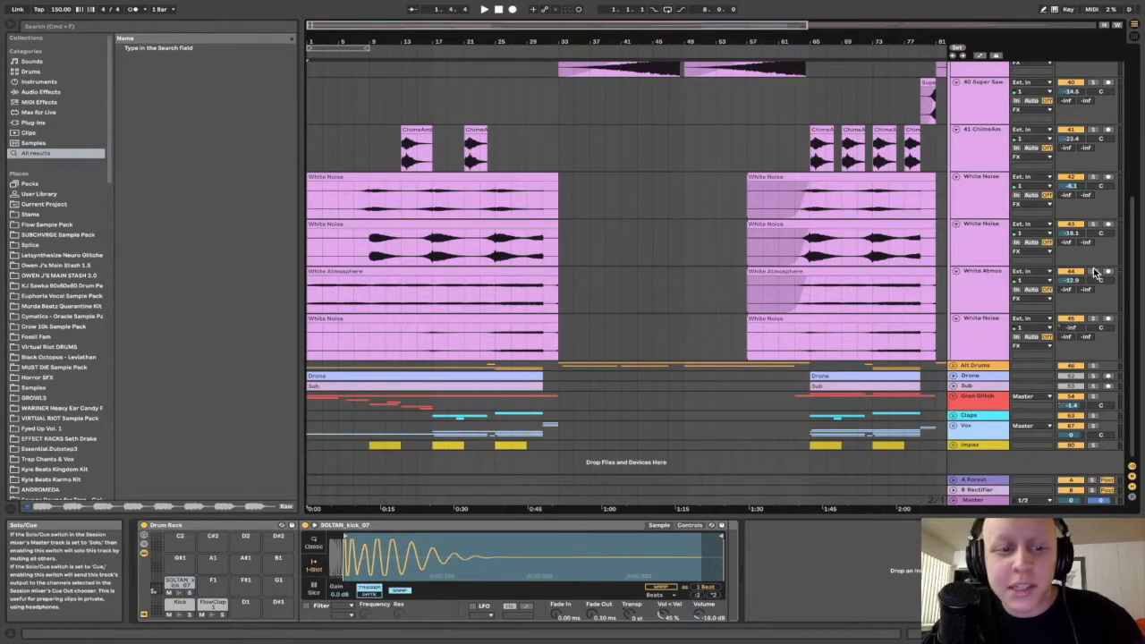
pyautogui.press('space')
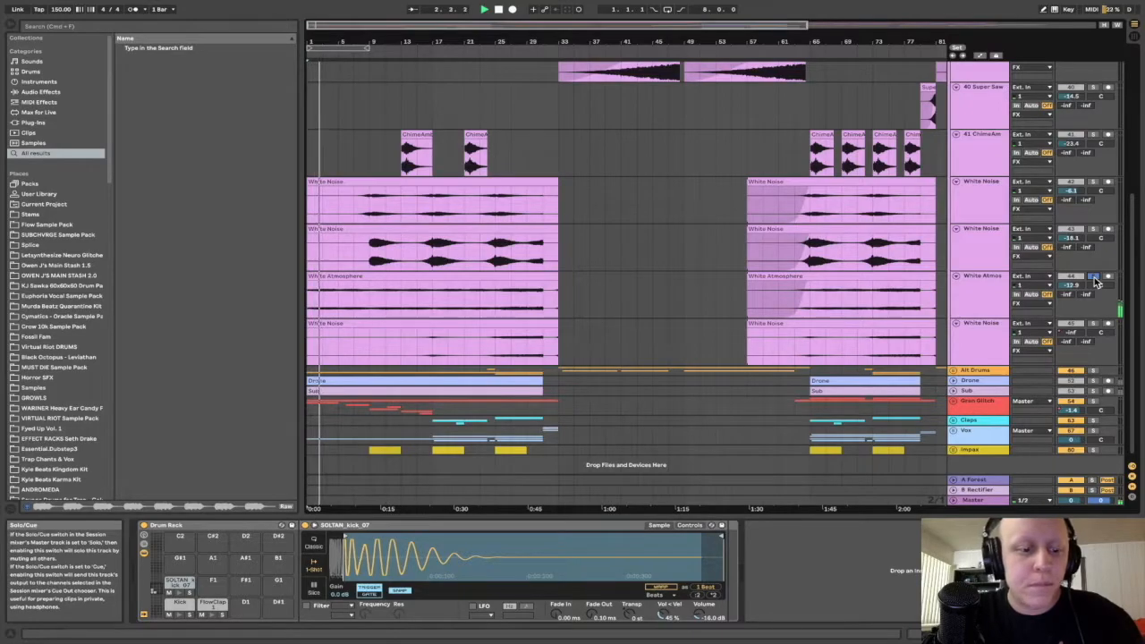
pyautogui.press('space')
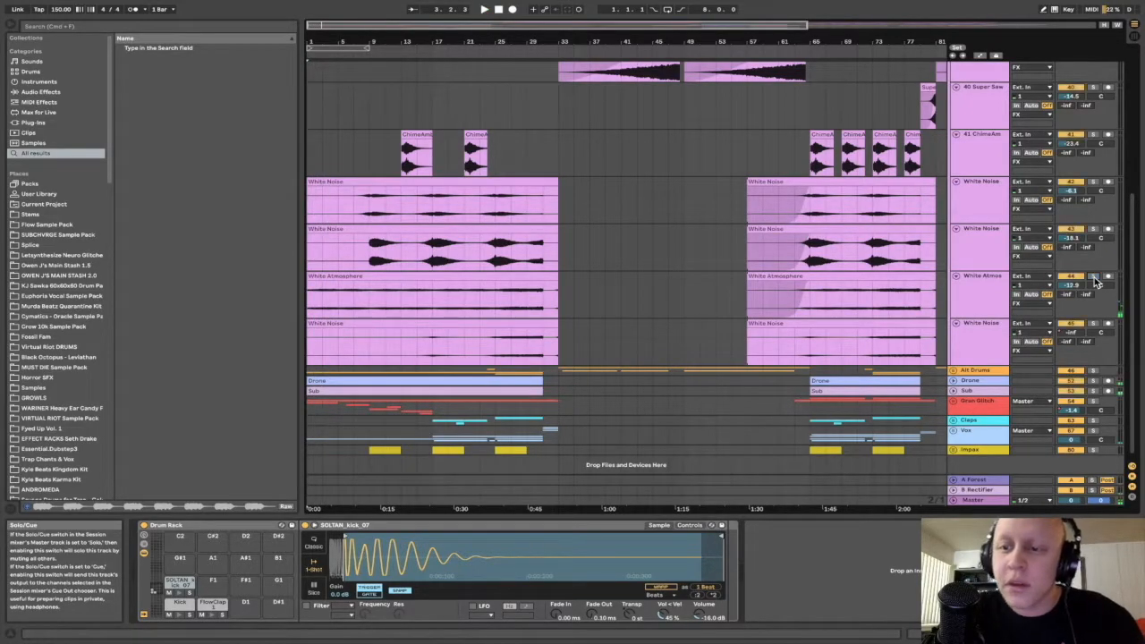
# Fold the FX group, unfold Synths, and play the Must Die Bass track in solo from bar 1.
pyautogui.scroll(10, 379, 295)
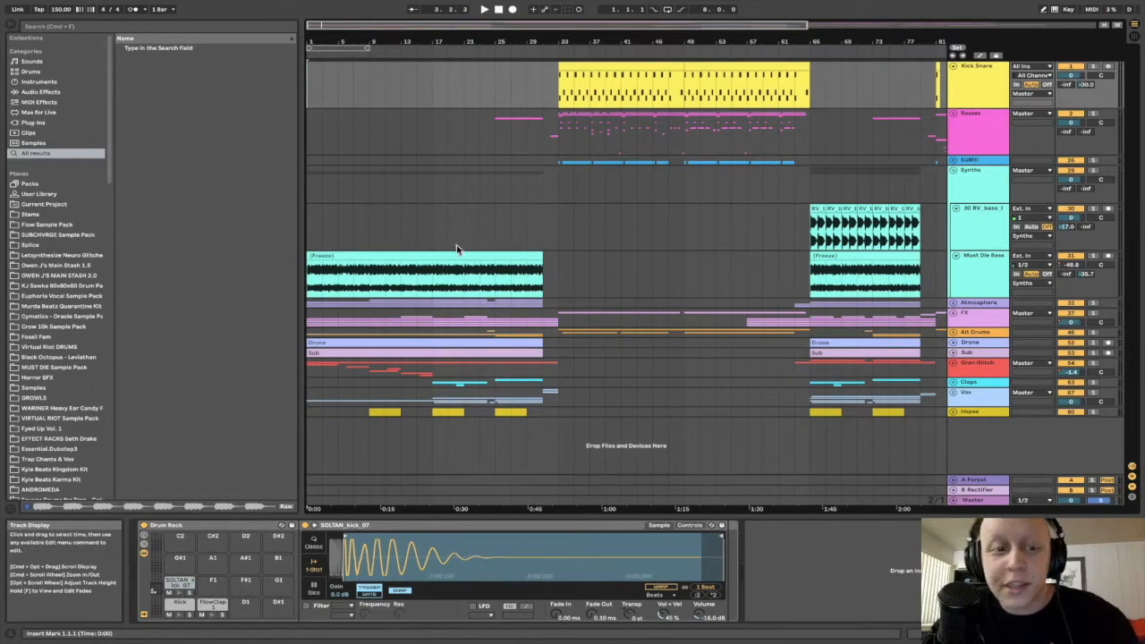
pyautogui.press('space')
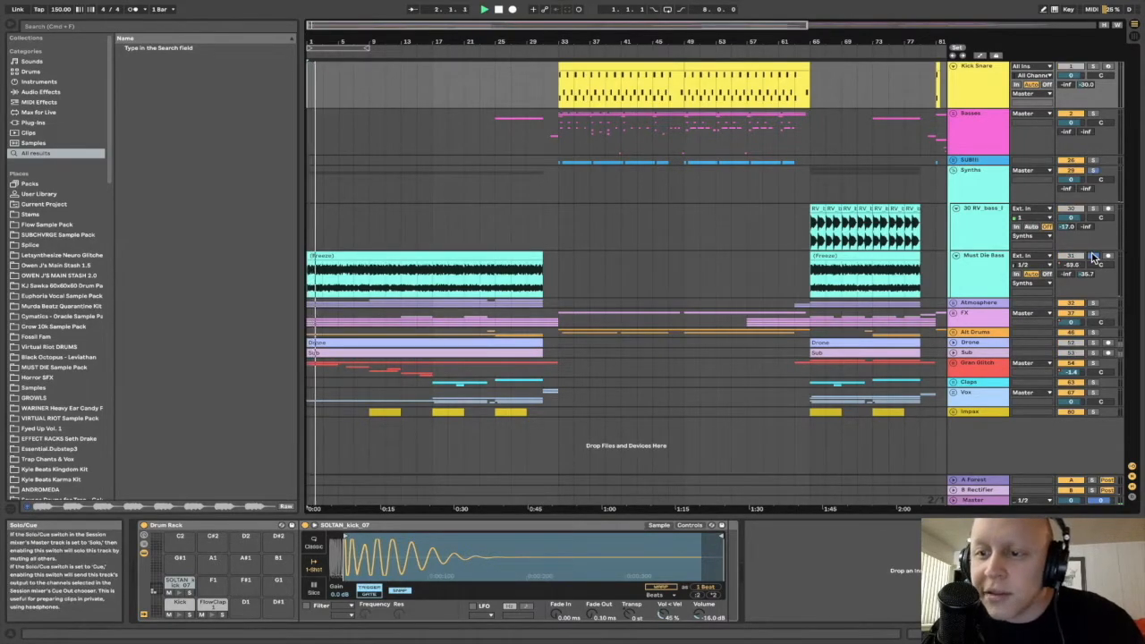
# Insert a new MIDI track below Must Die Bass and load the Serum synth onto it.
pyautogui.press('super+shift+t')
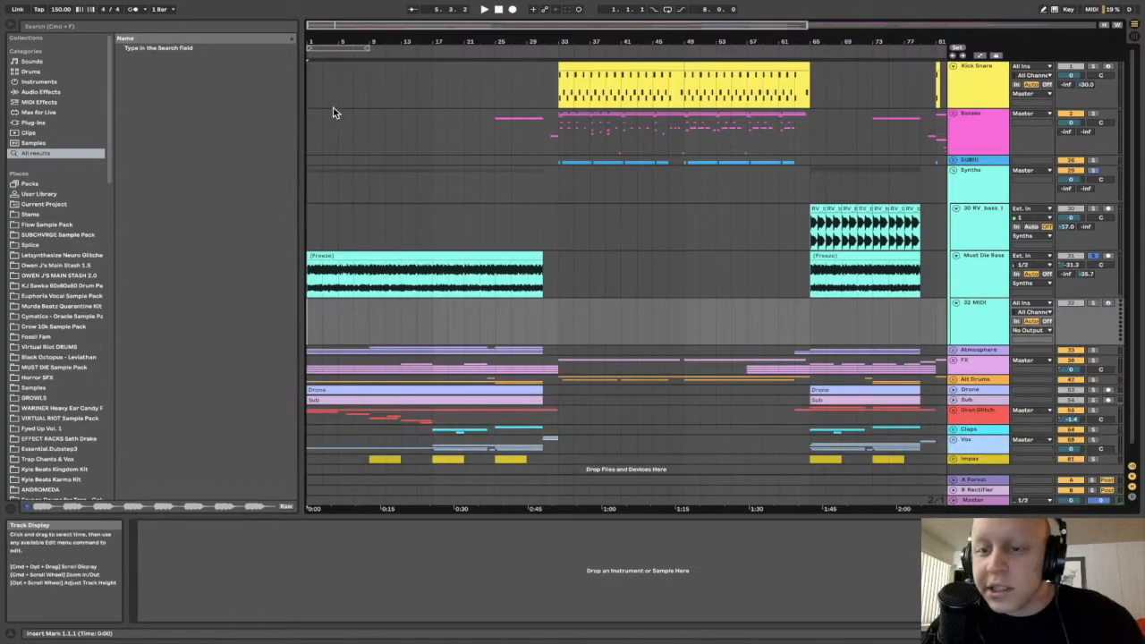
pyautogui.click(185, 28)
pyautogui.write('serum')
pyautogui.scroll(-10, 205, 348)
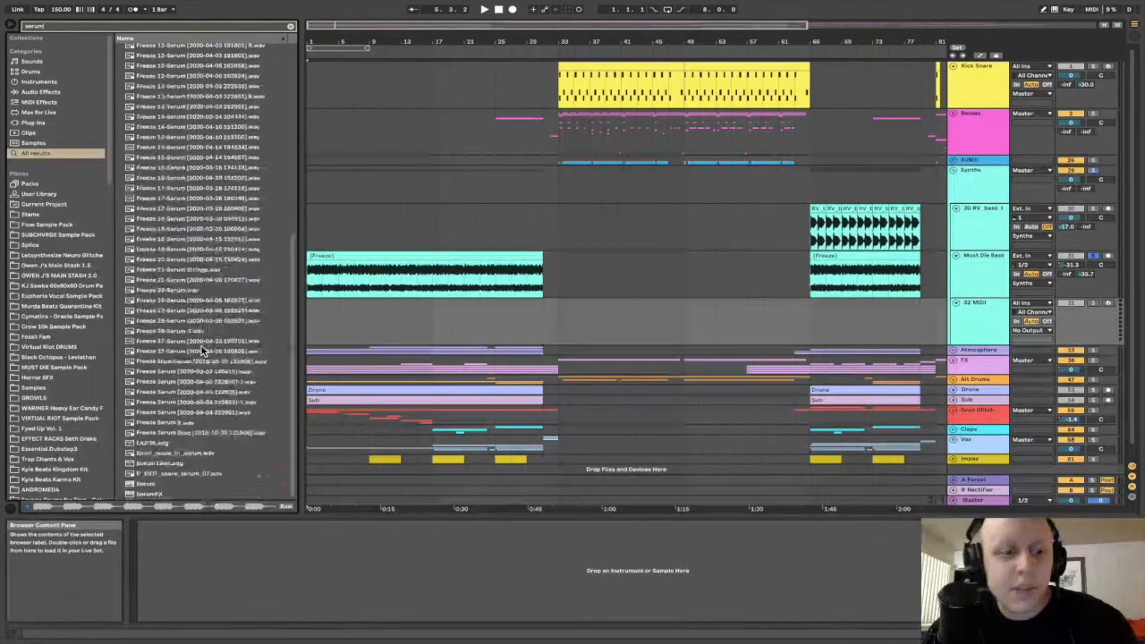
pyautogui.moveTo(146, 483); pyautogui.dragTo(352, 319)
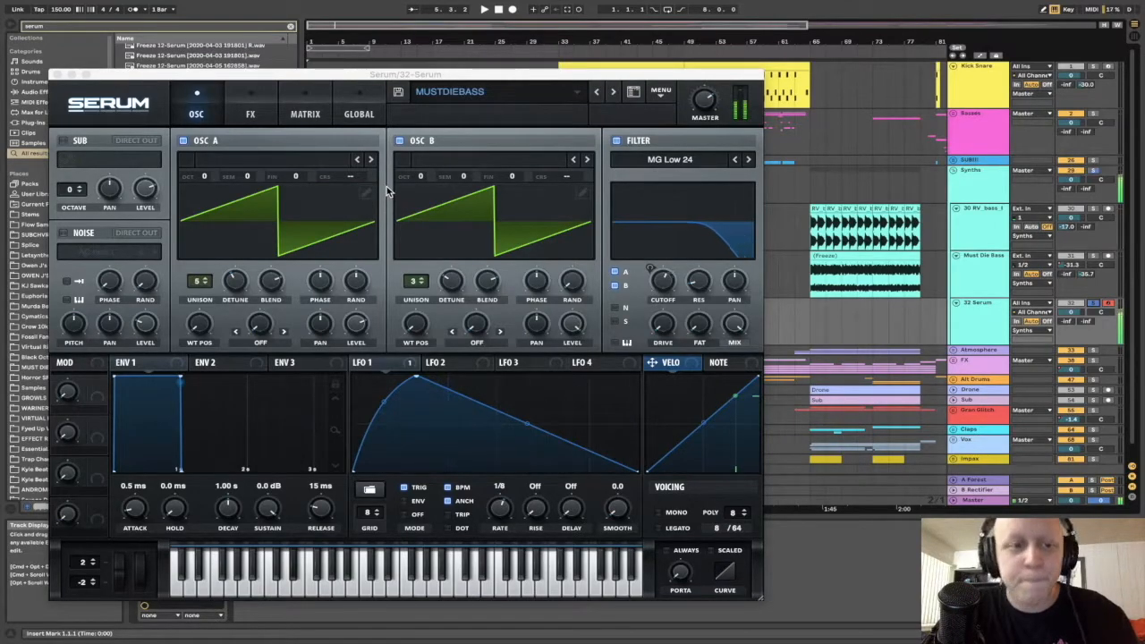
# Close the Serum window and delete the new Serum track from the Synths group.
pyautogui.click(57, 75)
pyautogui.press('Delete')
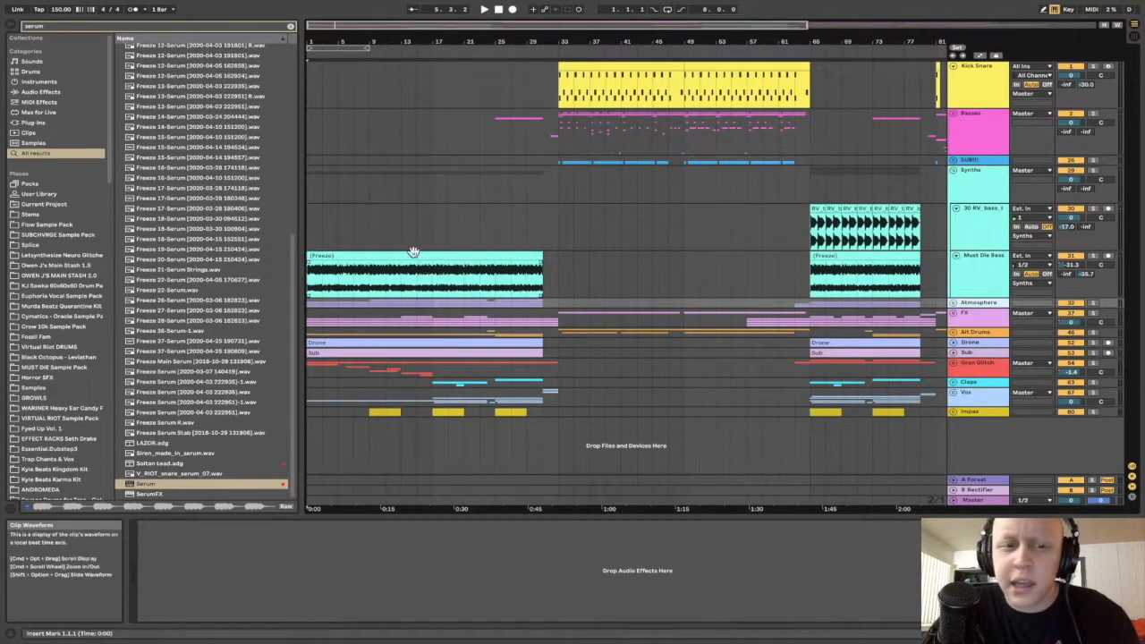
# Play the Must Die Bass track in solo from bar 17.
pyautogui.click(385, 239)
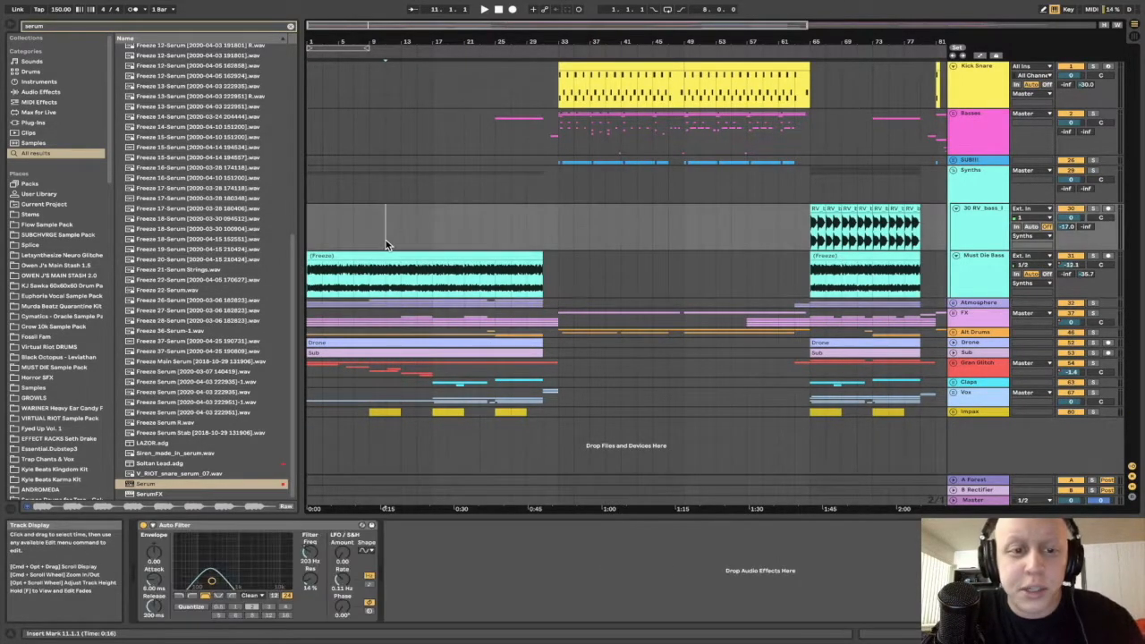
pyautogui.click(435, 237)
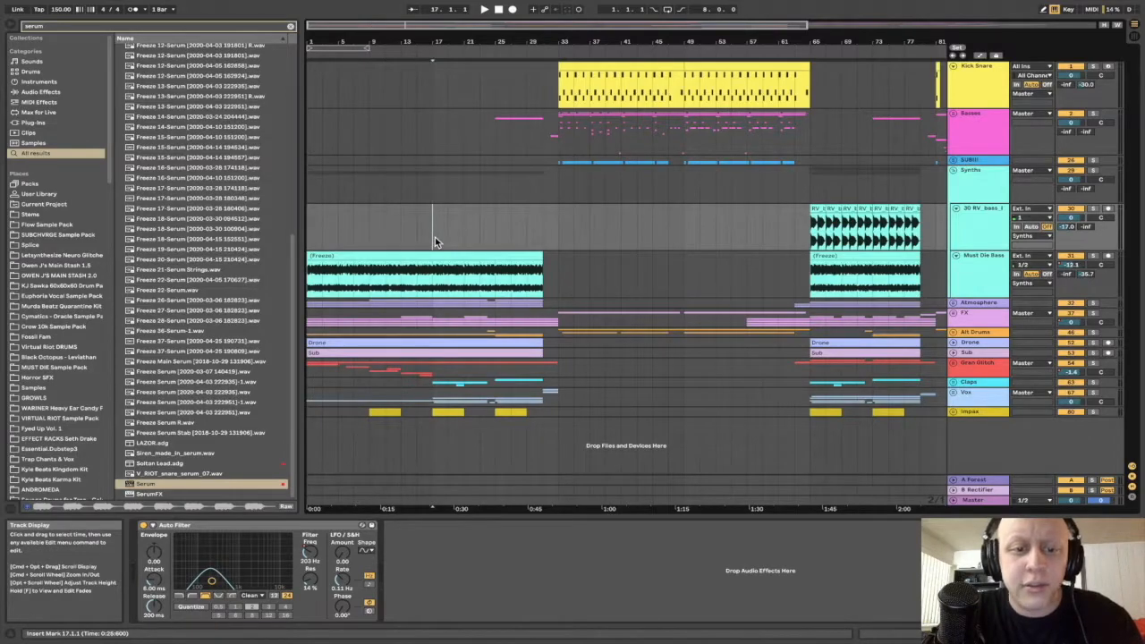
pyautogui.click(430, 283)
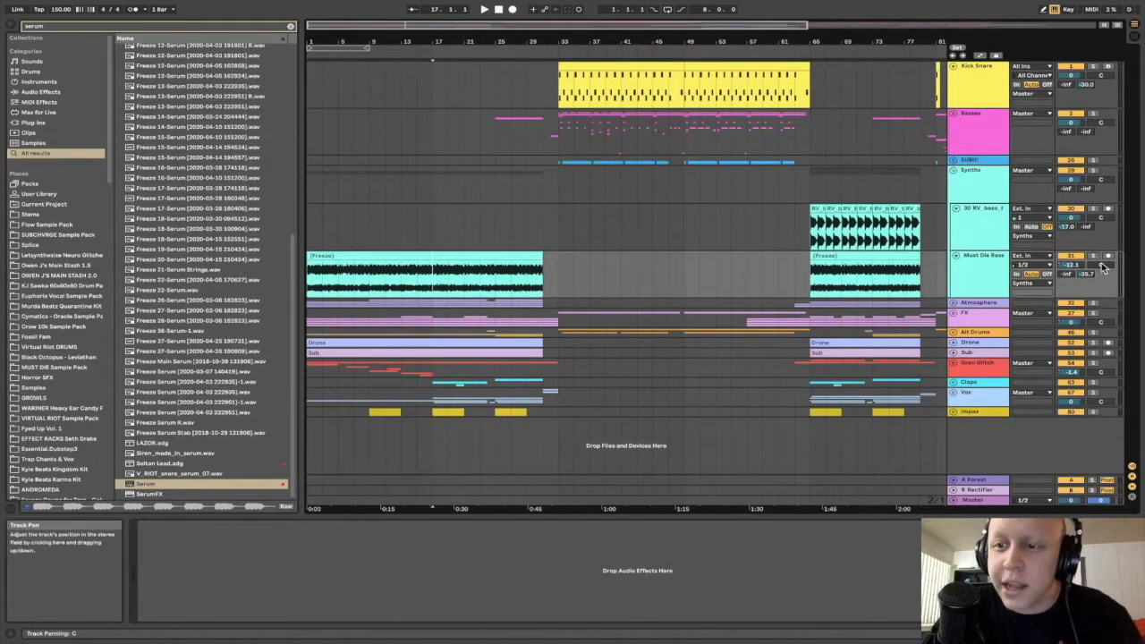
pyautogui.press('space')
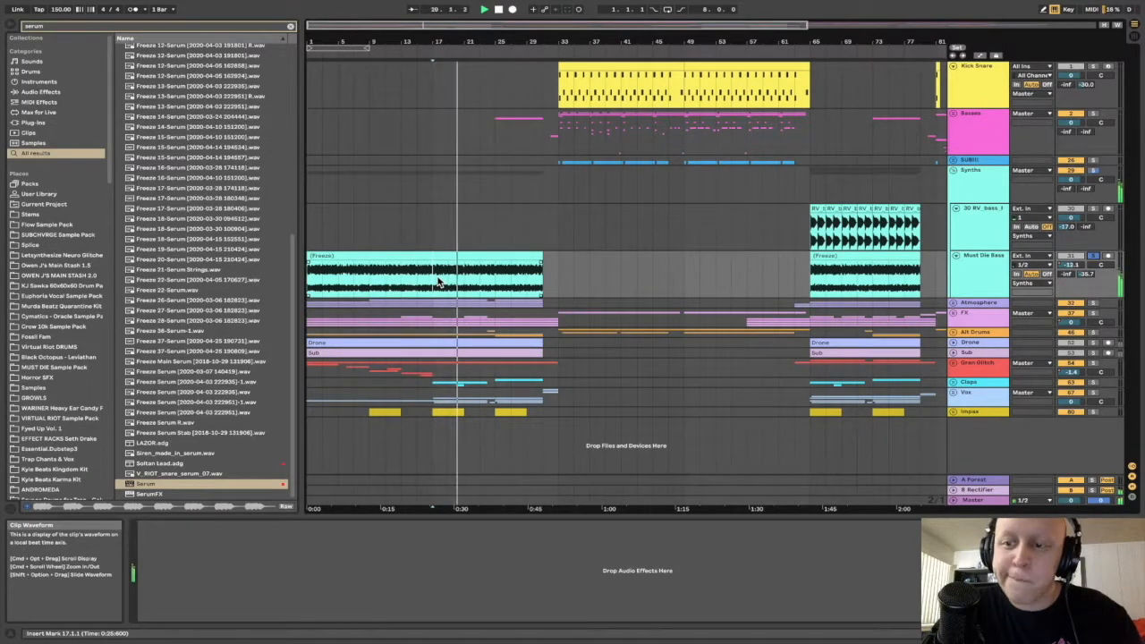
pyautogui.press('space')
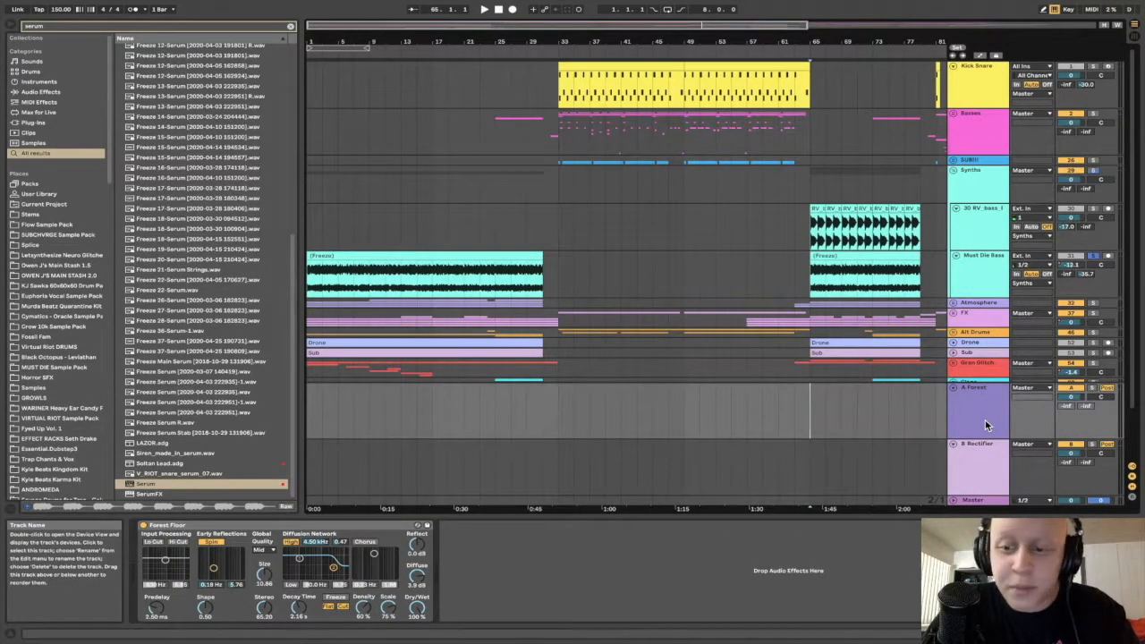
# Inspect the effect devices on the A Forest and B Rectifier return tracks.
pyautogui.click(986, 426)
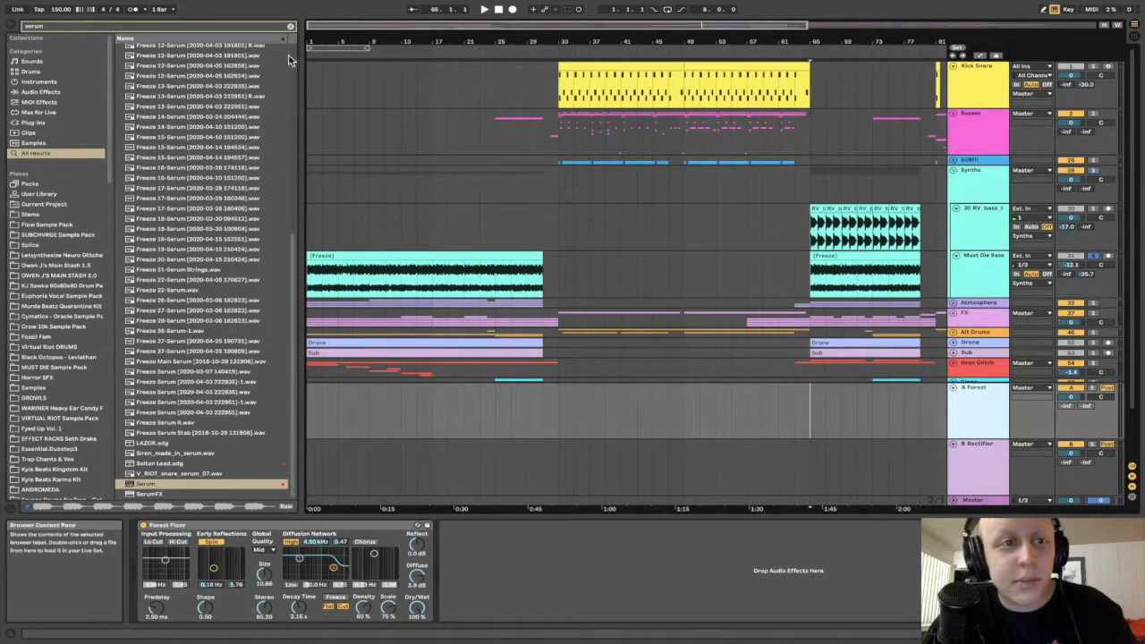
pyautogui.click(967, 477)
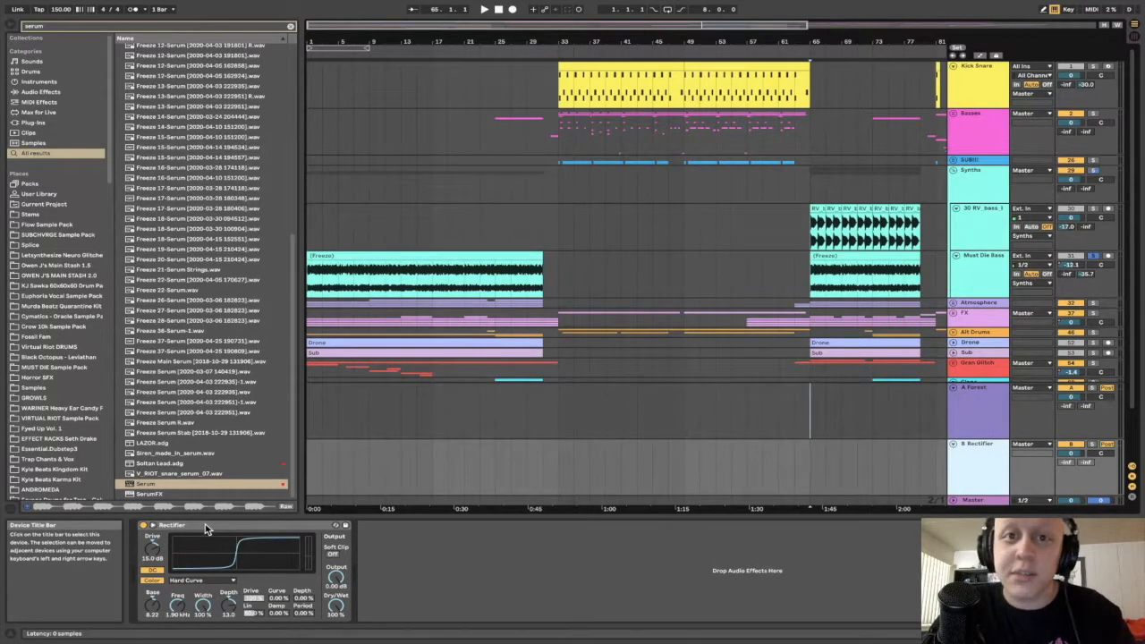
pyautogui.moveTo(955, 384); pyautogui.dragTo(954, 435)
pyautogui.click(559, 394)
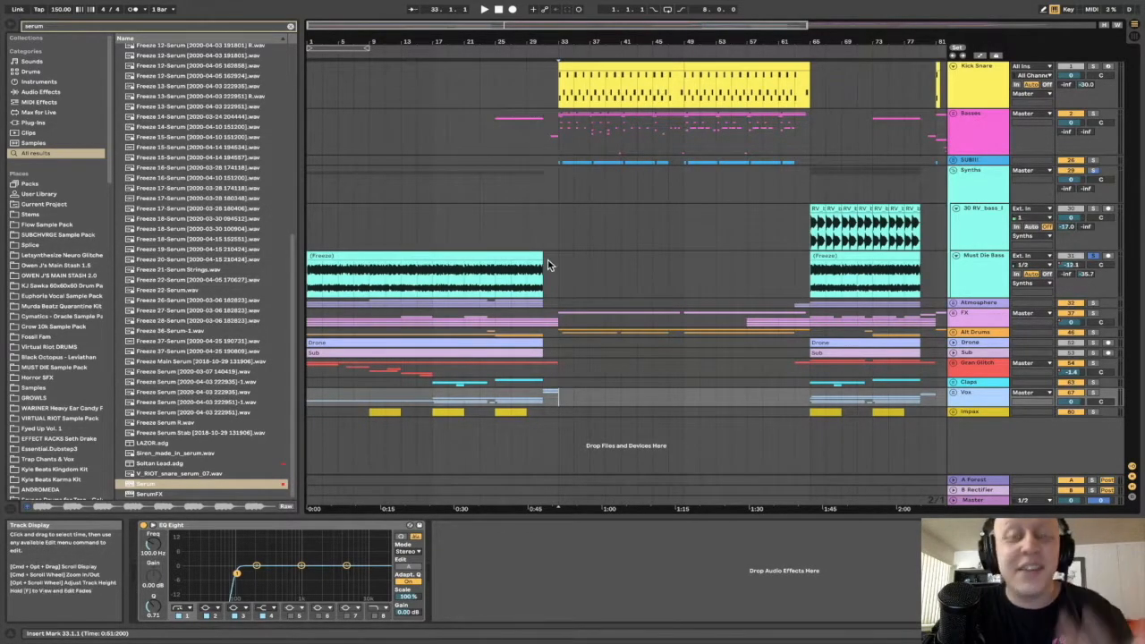
# Add a default Reverb to the Must Die Bass track and audition it from bar 13.
pyautogui.click(407, 287)
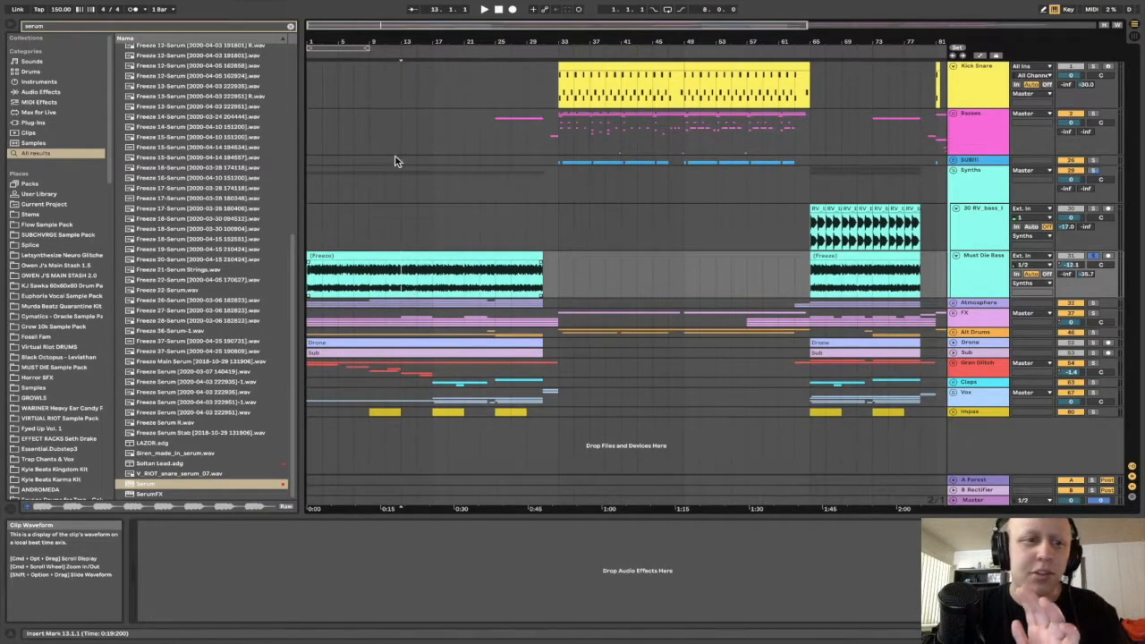
pyautogui.click(290, 26)
pyautogui.write('reverb')
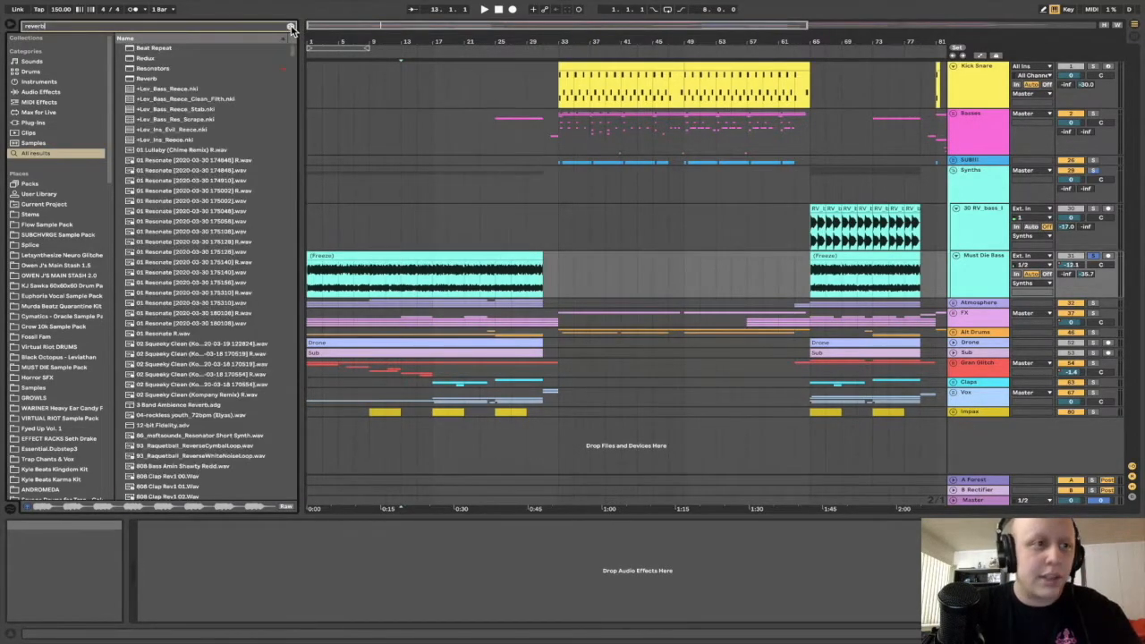
pyautogui.press('Return')
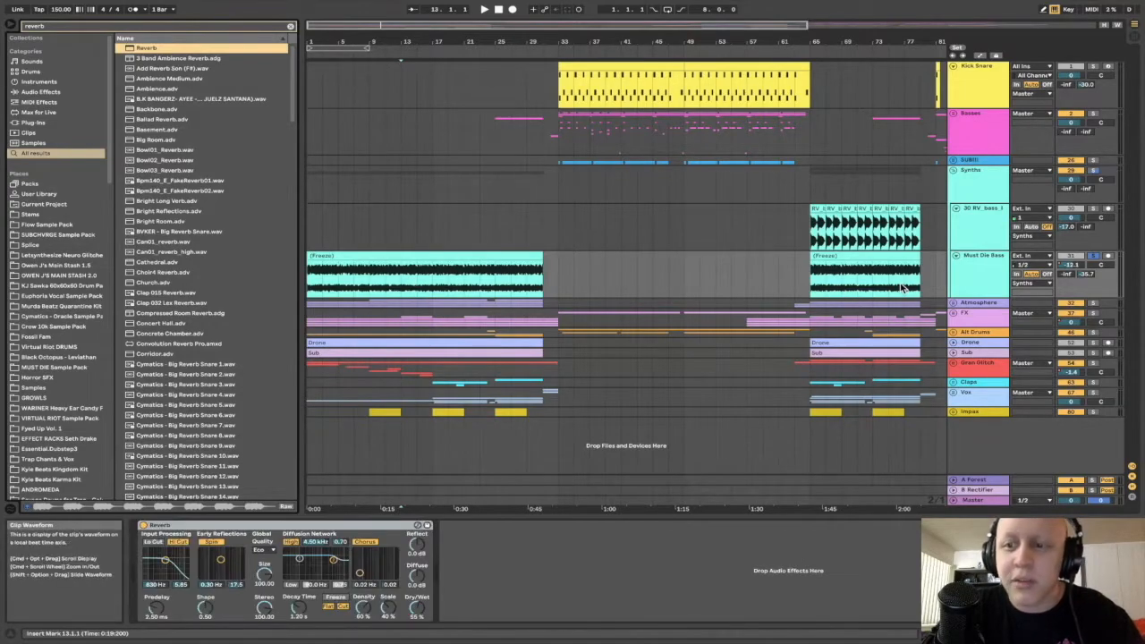
pyautogui.press('space')
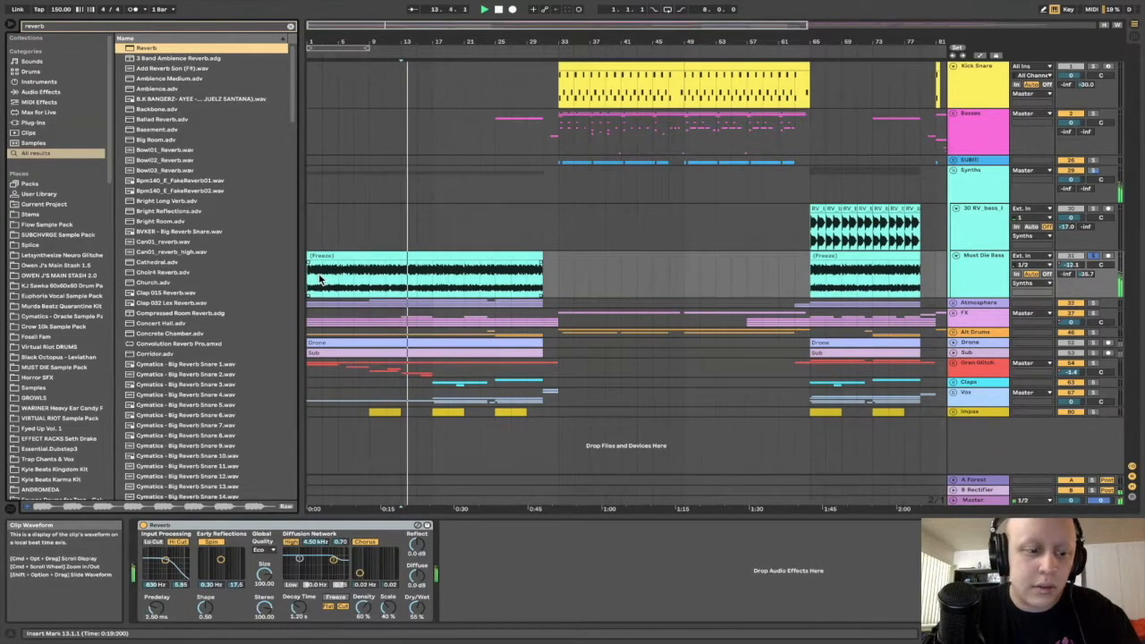
pyautogui.press('space')
# Delete the Reverb device from the Must Die Bass track.
pyautogui.click(179, 525)
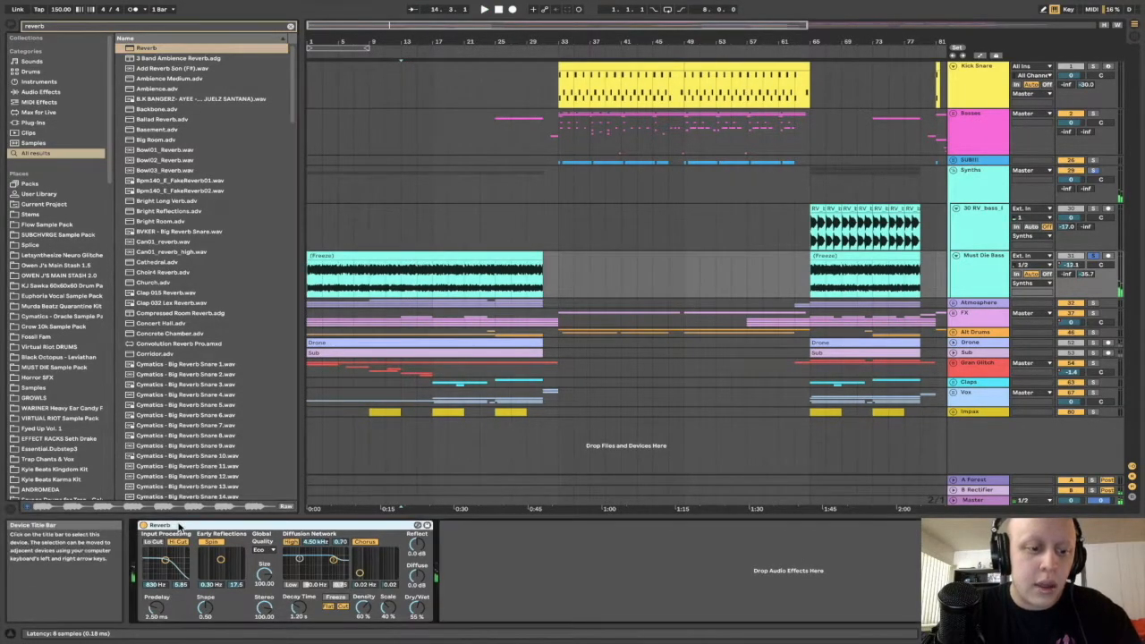
pyautogui.press('Delete')
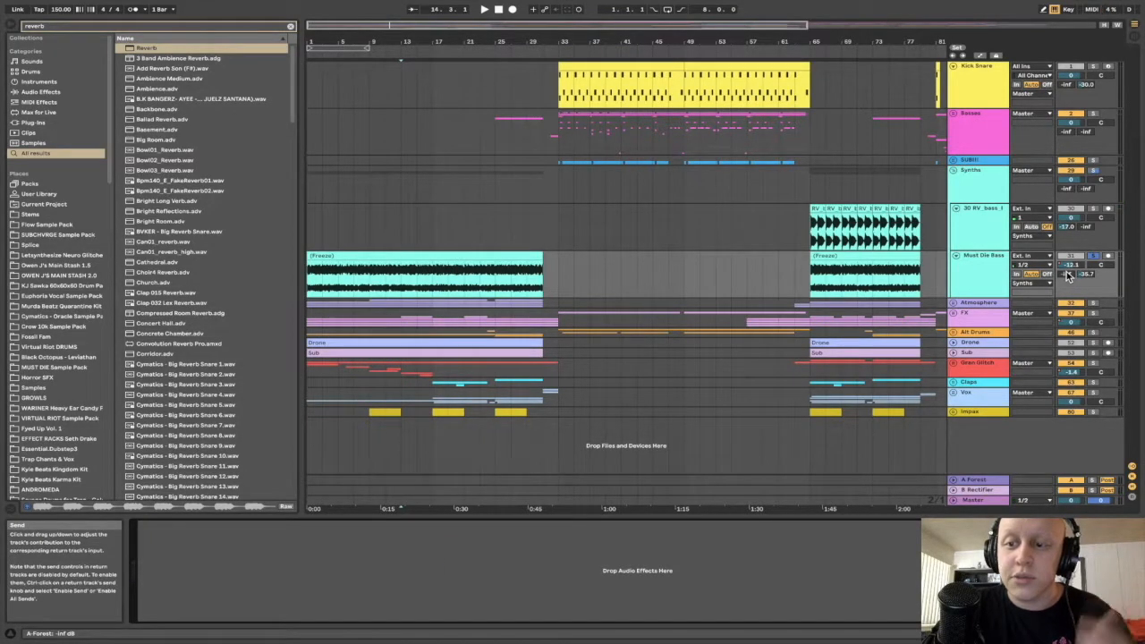
# Audition Must Die Bass from bar 13 with its A Forest send at 0.0 dB, and return the send to -inf.
pyautogui.moveTo(1067, 276); pyautogui.dragTo(1067, 269)
pyautogui.press('space')
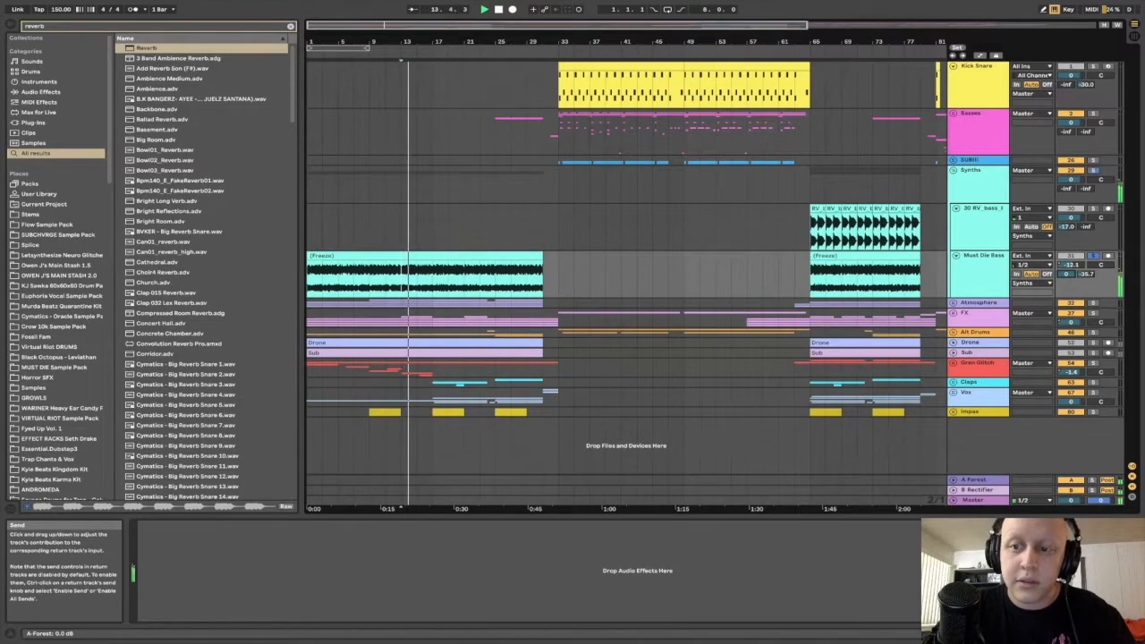
pyautogui.press('space')
pyautogui.moveTo(1068, 273); pyautogui.dragTo(1067, 283)
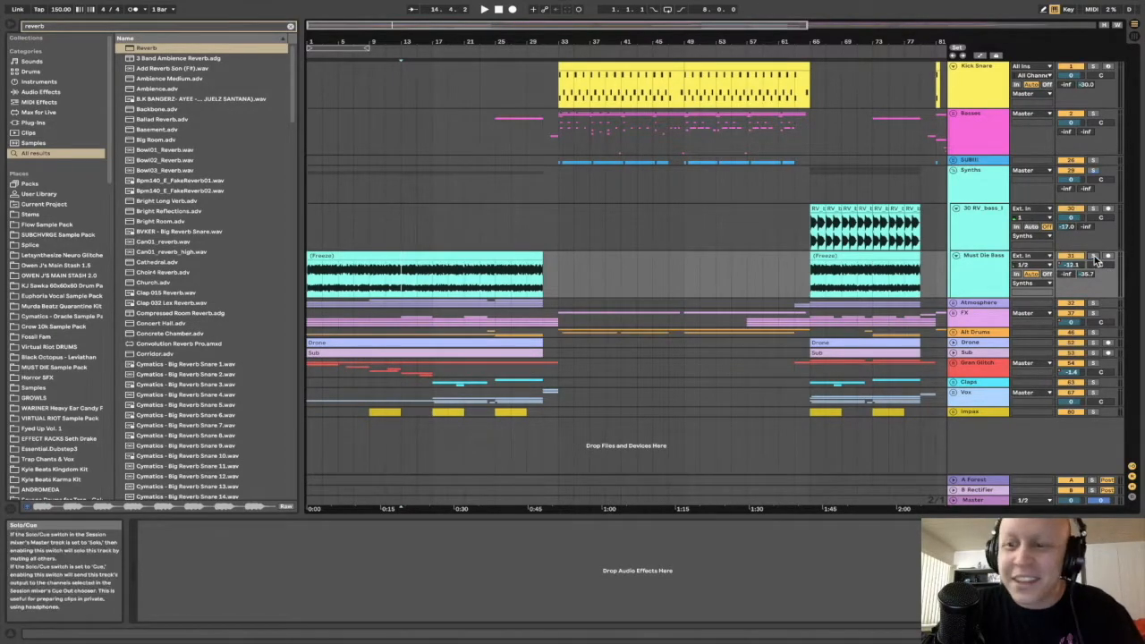
# Play the soloed Must Die Bass track from bar 1 and again from bar 17.
pyautogui.click(347, 255)
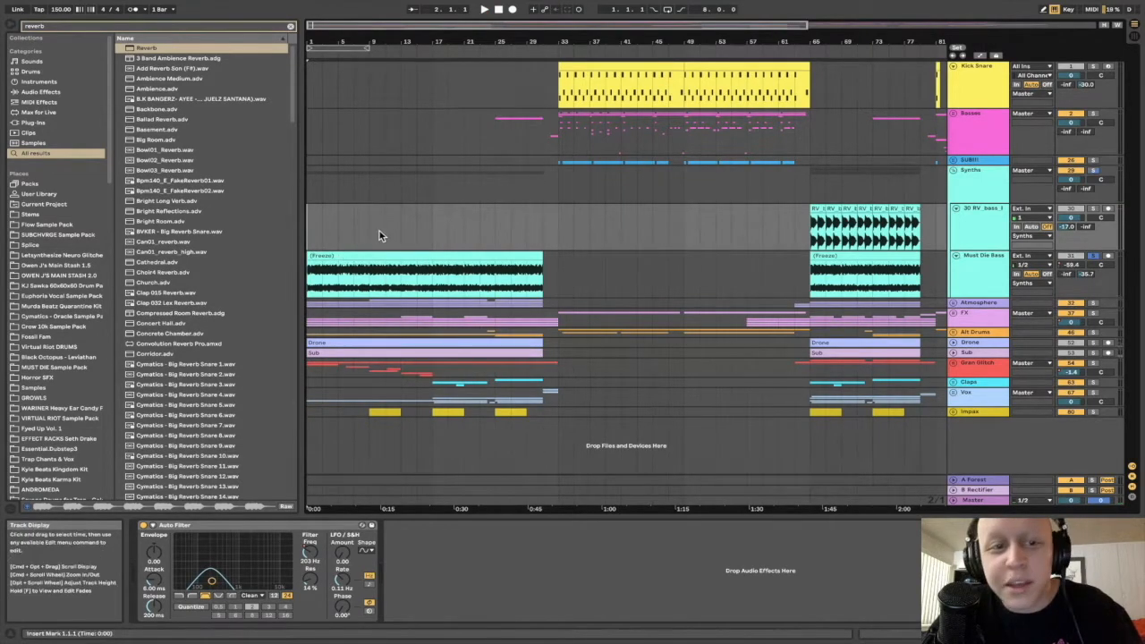
pyautogui.press('space')
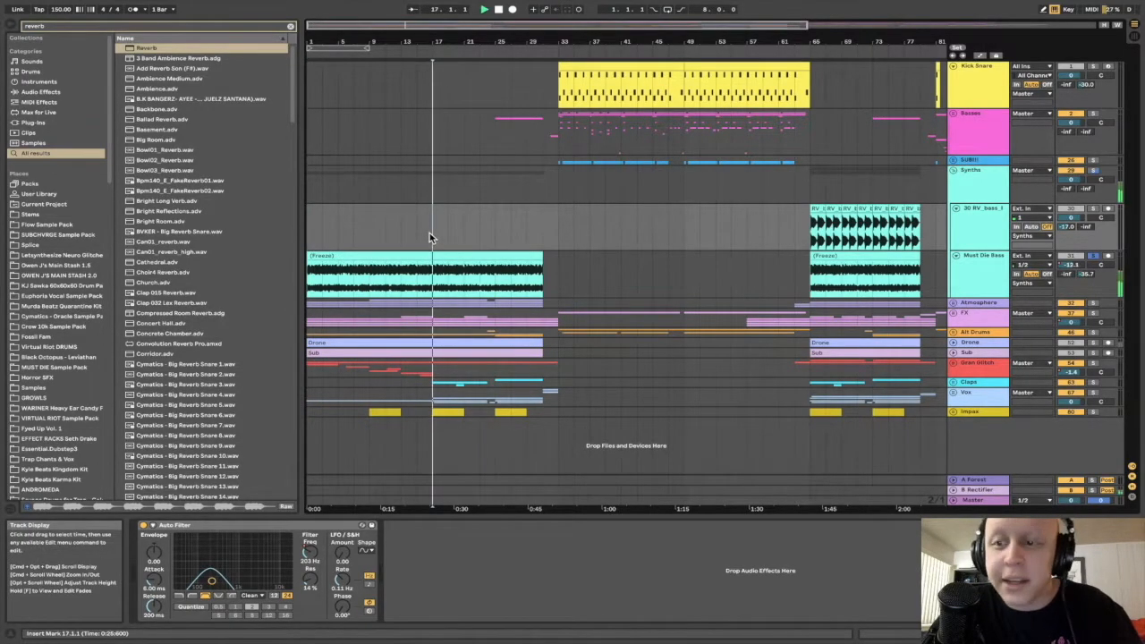
# Display the Must Die Bass track's volume automation, examine its curve up close, and hide the automation again.
pyautogui.press('a')
pyautogui.click(1071, 265)
pyautogui.press('space')
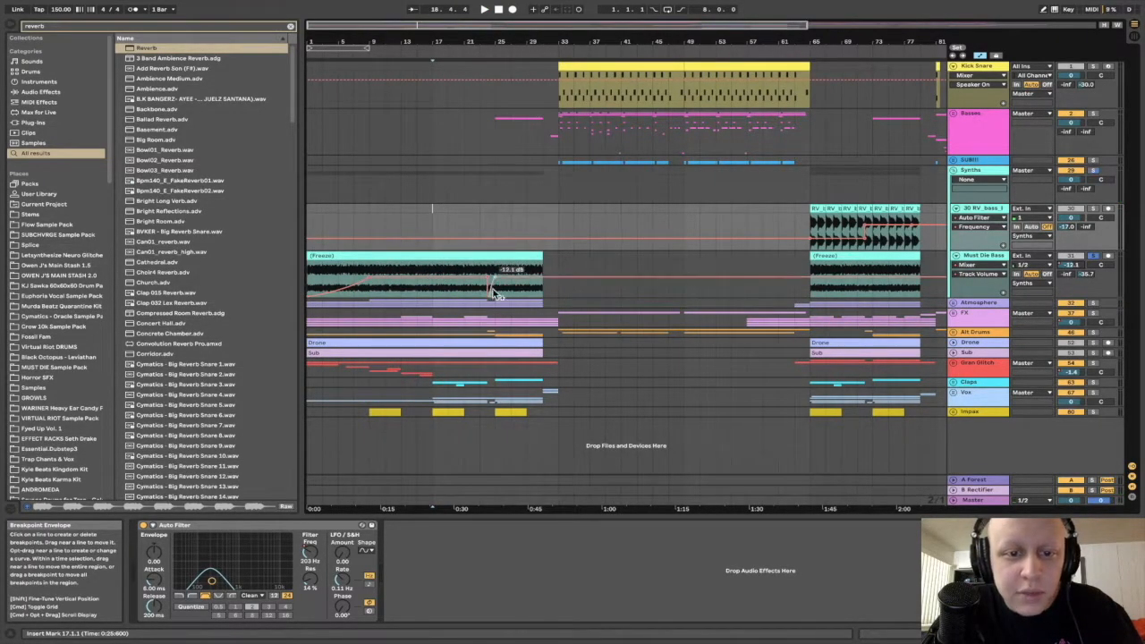
pyautogui.scroll(3, 487, 249)
pyautogui.scroll(1, 497, 248)
pyautogui.scroll(-3, 511, 249)
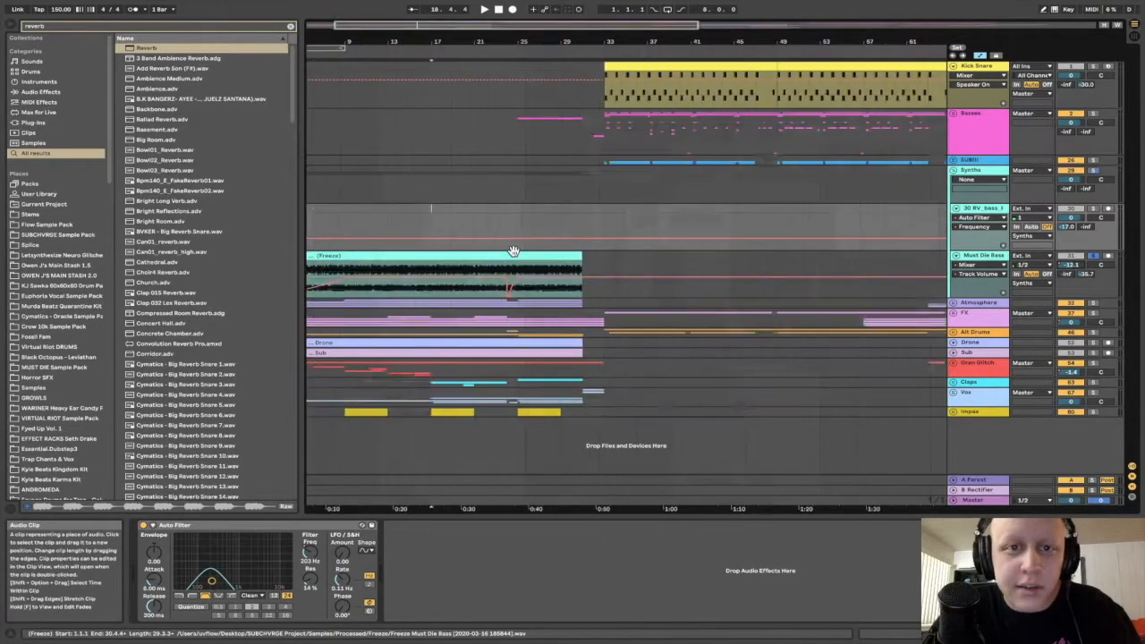
pyautogui.press('a')
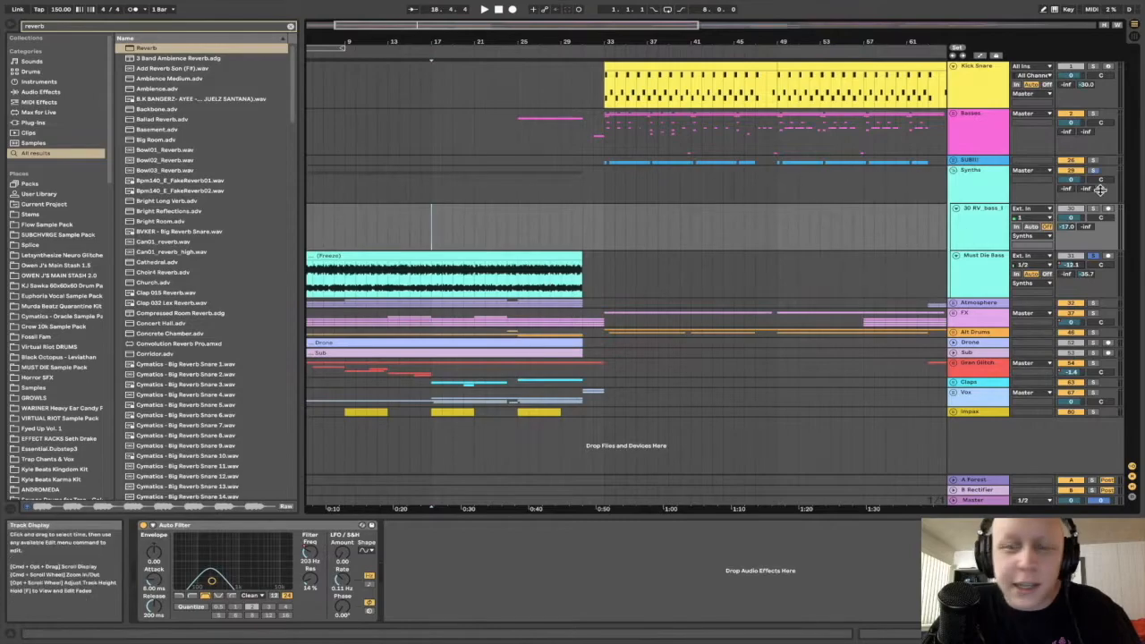
# Unfold the Atmosphere group and bring its tracks into view across bars 1 to 33.
pyautogui.click(954, 304)
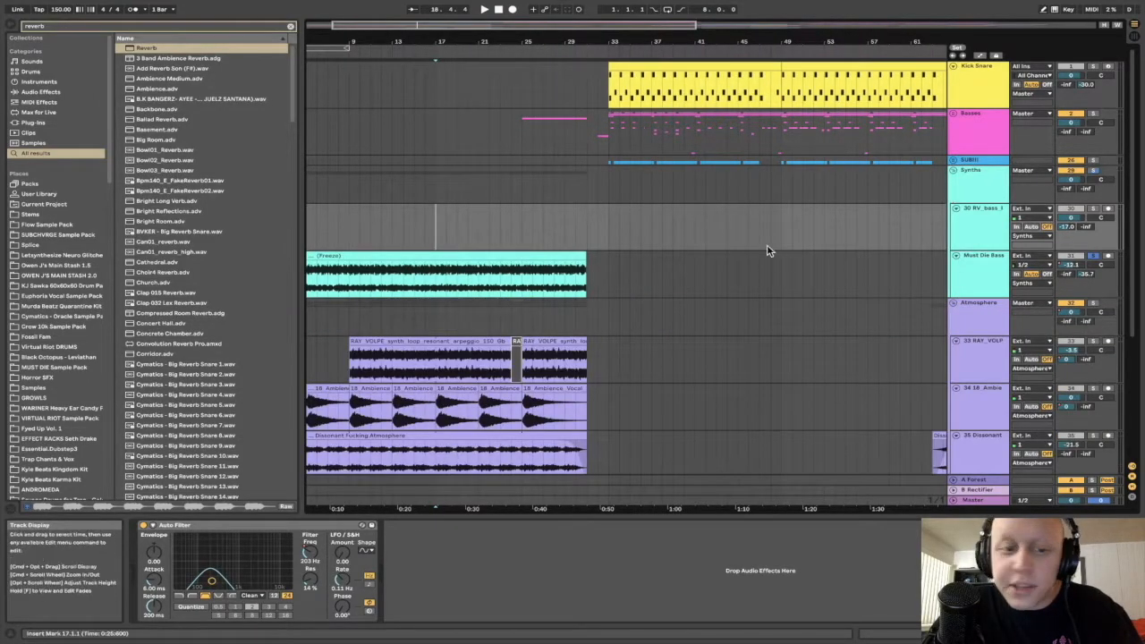
pyautogui.scroll(-3, 767, 248)
pyautogui.scroll(4, 580, 318)
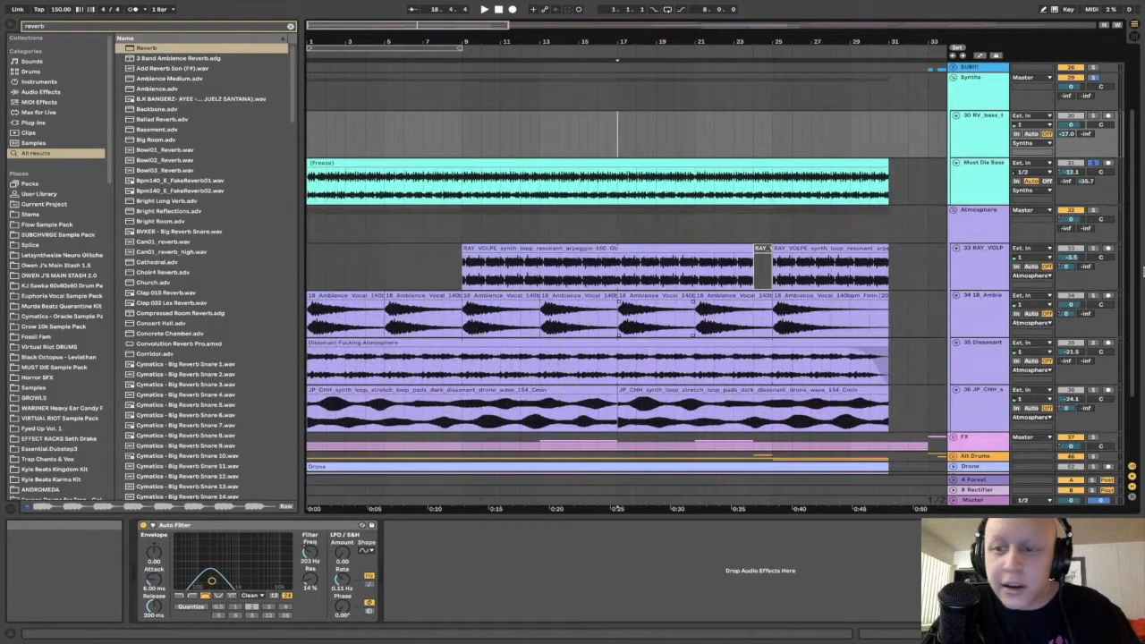
# Play the soloed Atmosphere group from bar 1.
pyautogui.click(309, 282)
pyautogui.press('space')
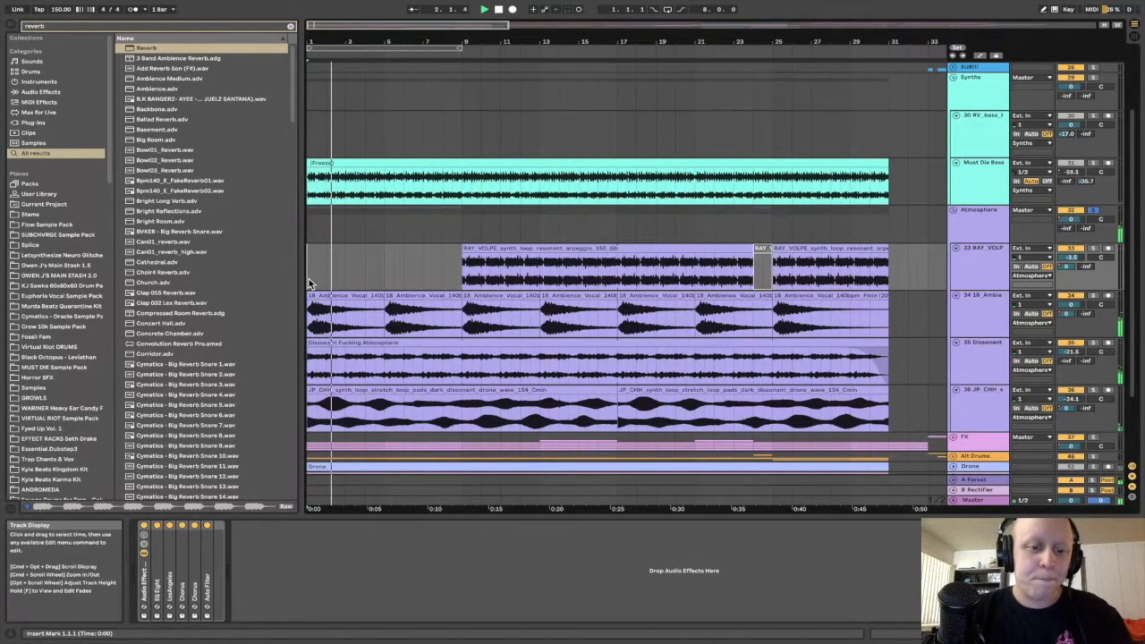
pyautogui.press('space')
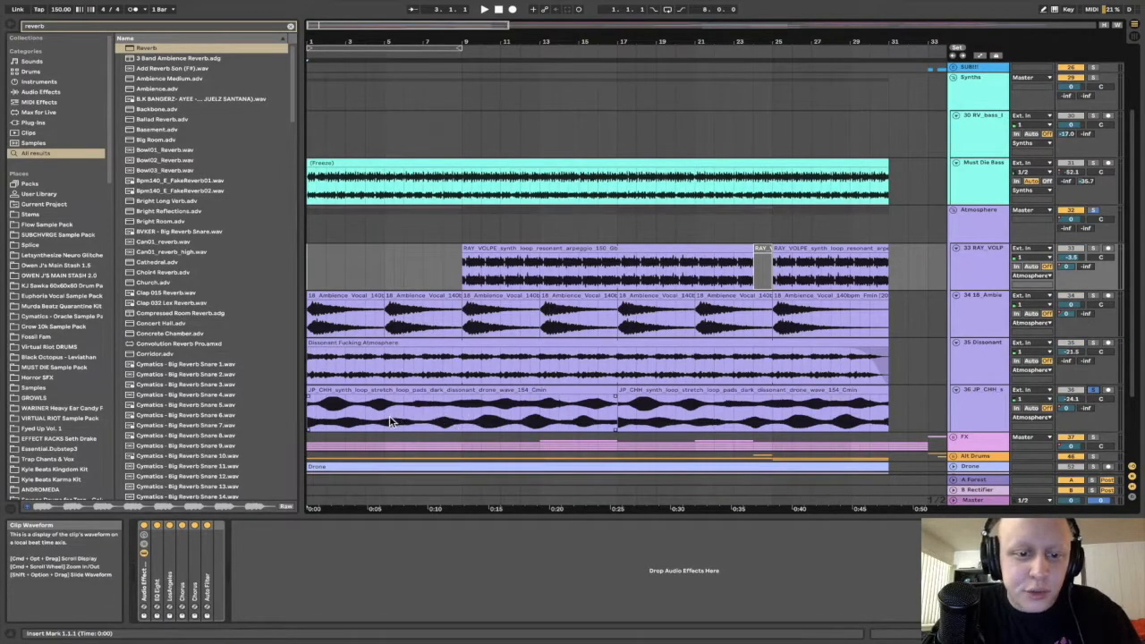
# Audition the soloed JP_CHH drone pad track from bar 1 with its devices shown, switching its EQ Eight off and back on.
pyautogui.press('space')
pyautogui.click(981, 396)
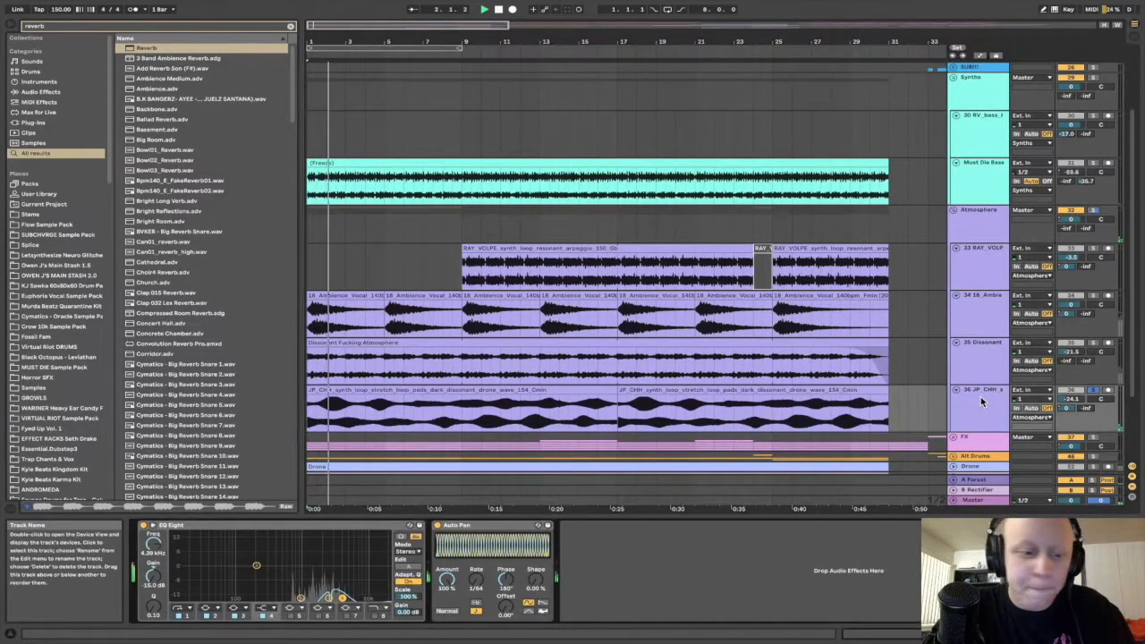
pyautogui.press('space')
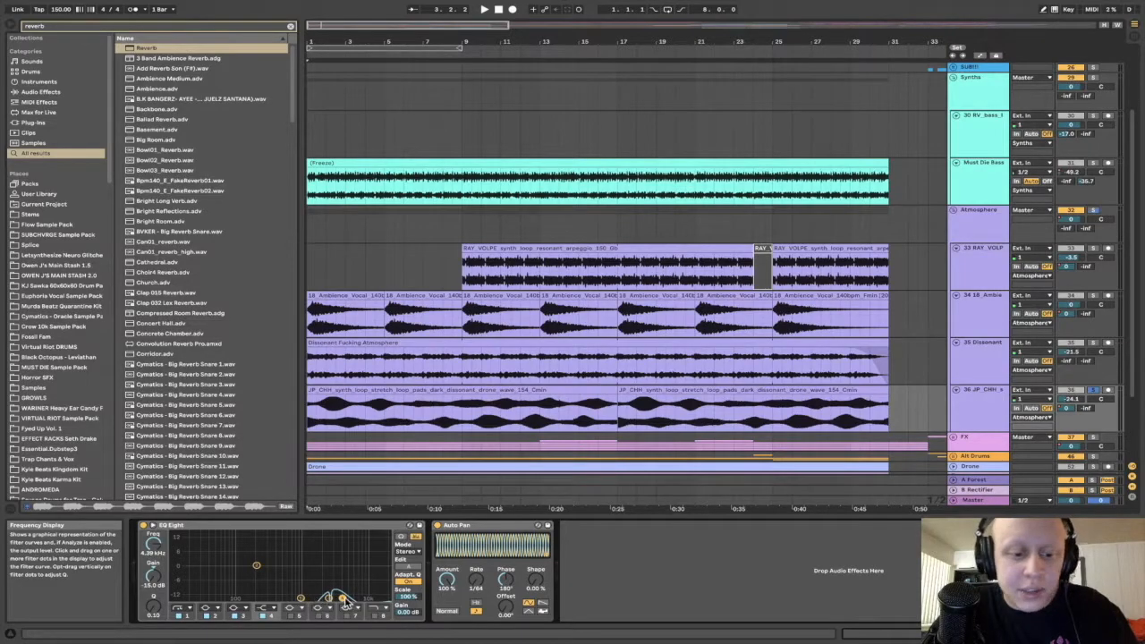
pyautogui.press('space')
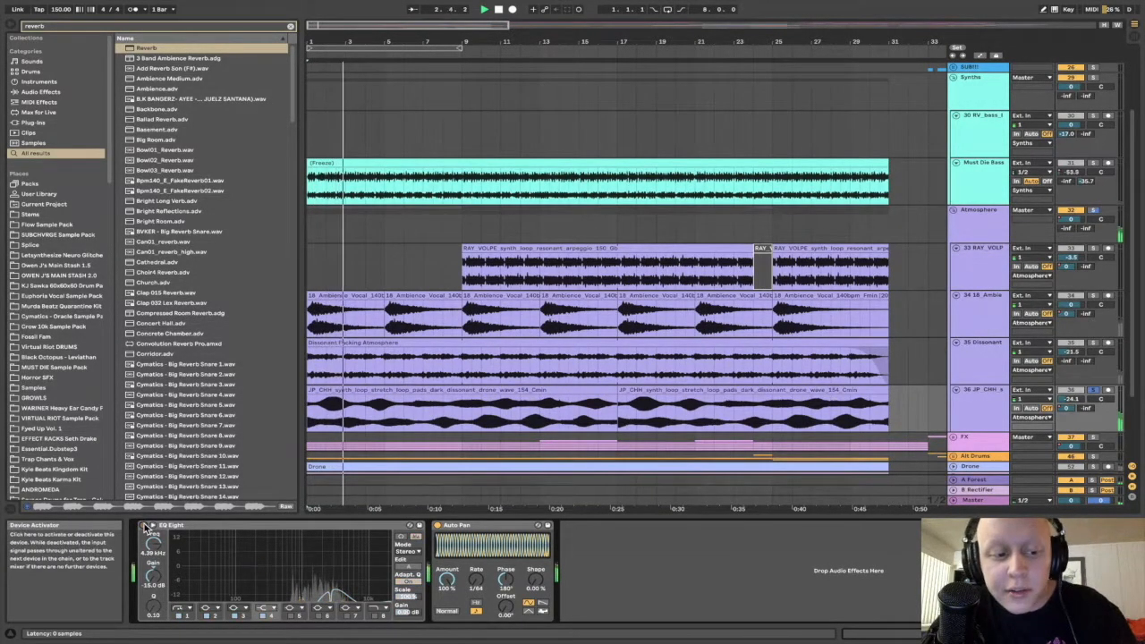
pyautogui.press('space')
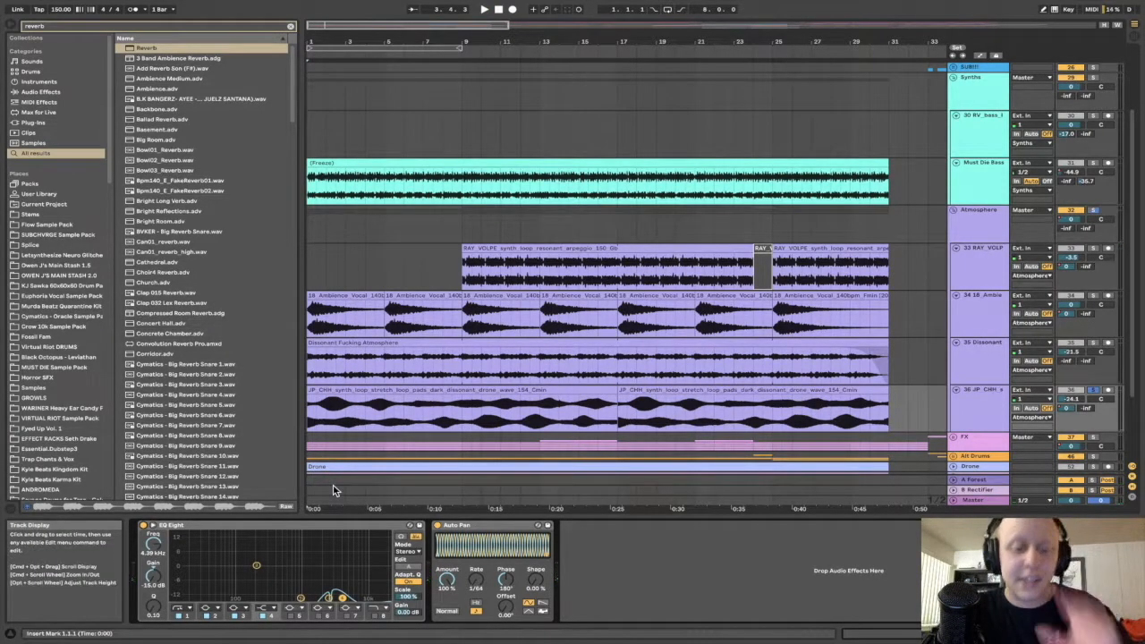
# Replay the soloed JP_CHH drone pad from bar 1, switching its Auto Pan off and back on to compare.
pyautogui.press('space')
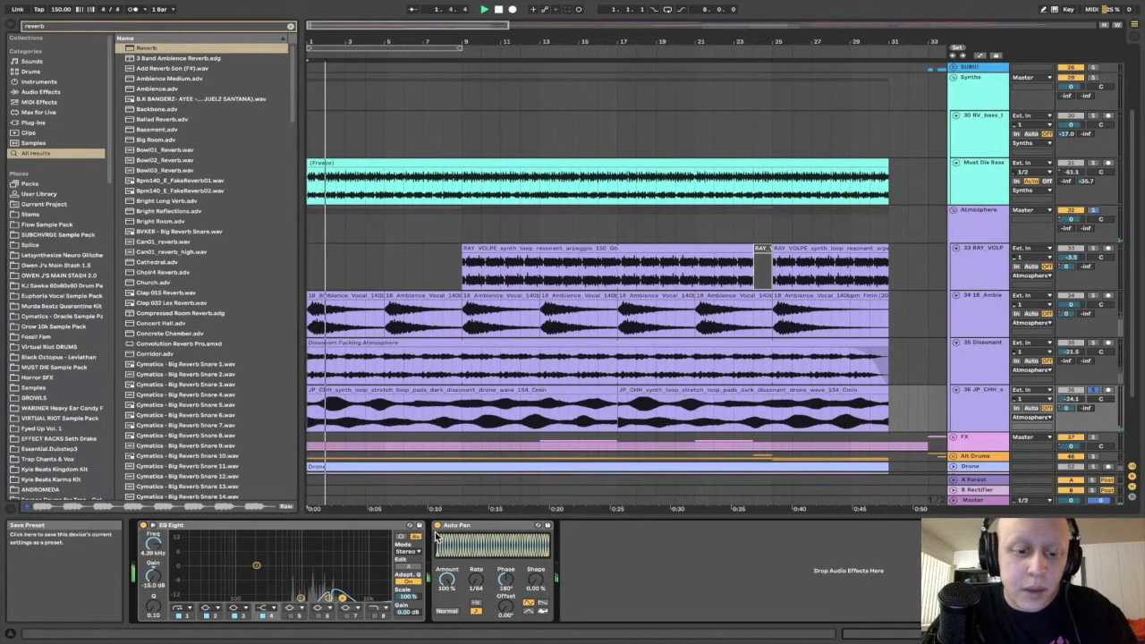
pyautogui.press('space')
pyautogui.press('space')
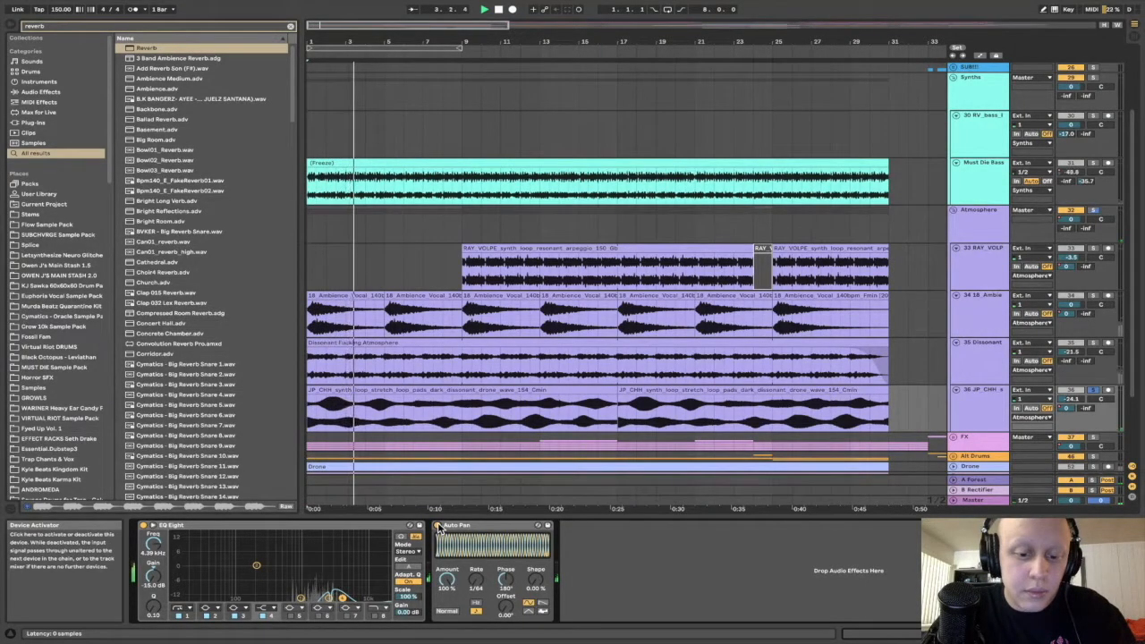
pyautogui.press('space')
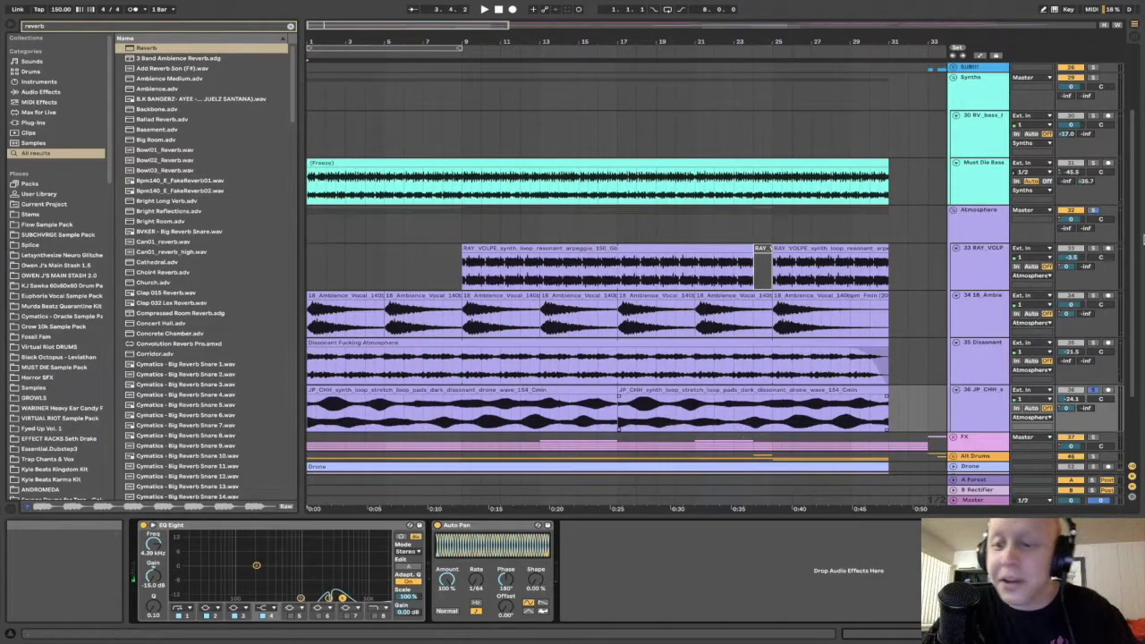
# Solo the Dissonant atmosphere track and audition it from bar 1 with its device chain shown.
pyautogui.click(312, 373)
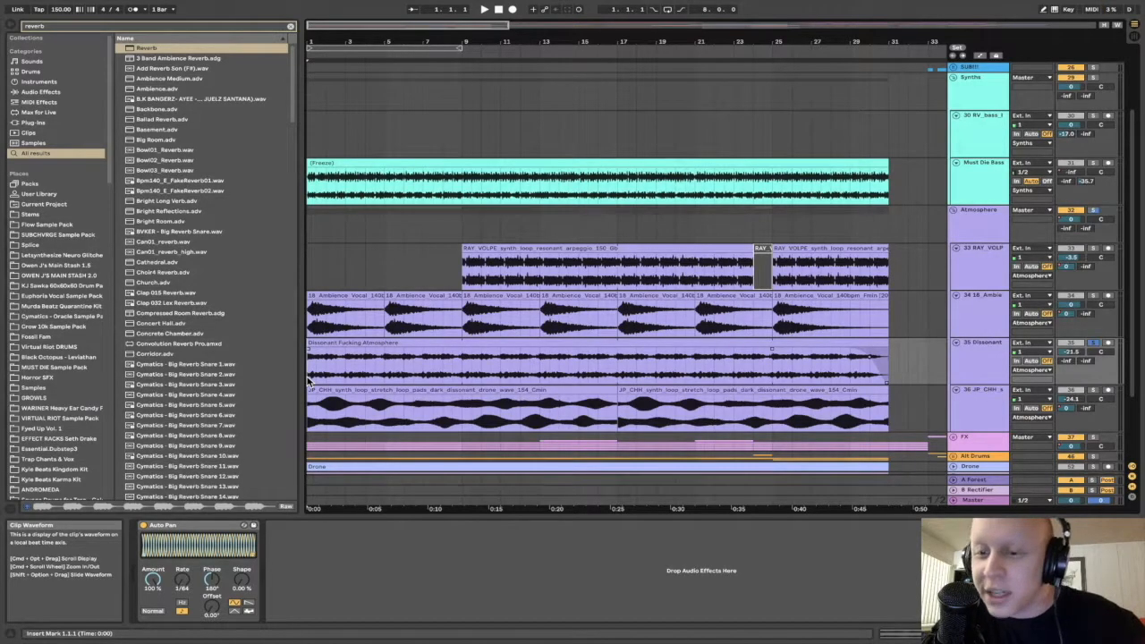
pyautogui.press('space')
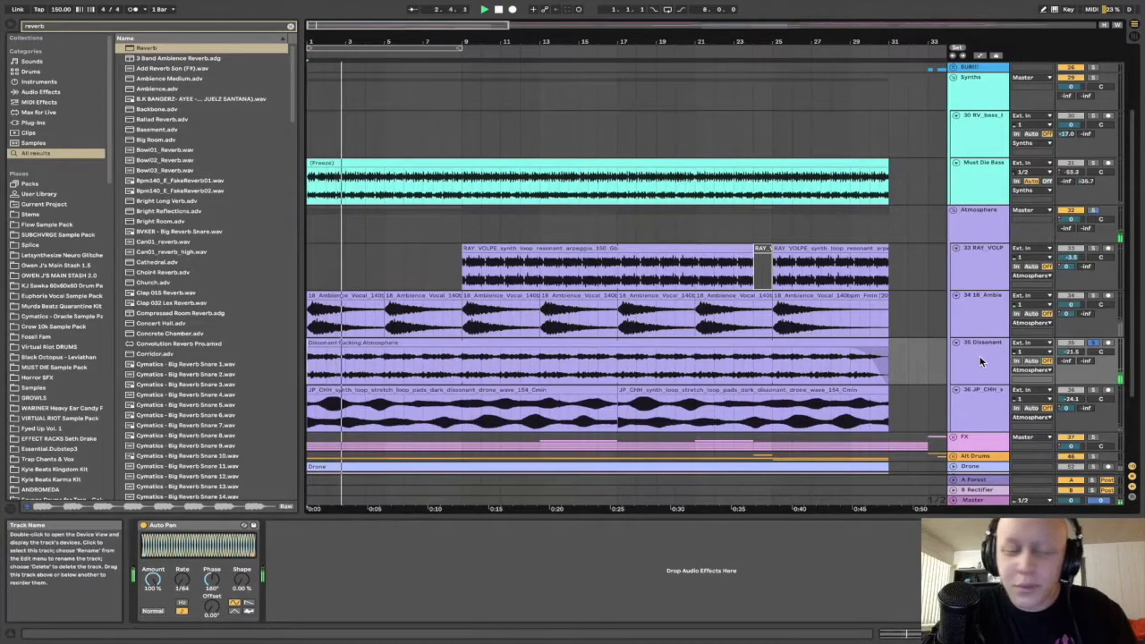
pyautogui.press('space')
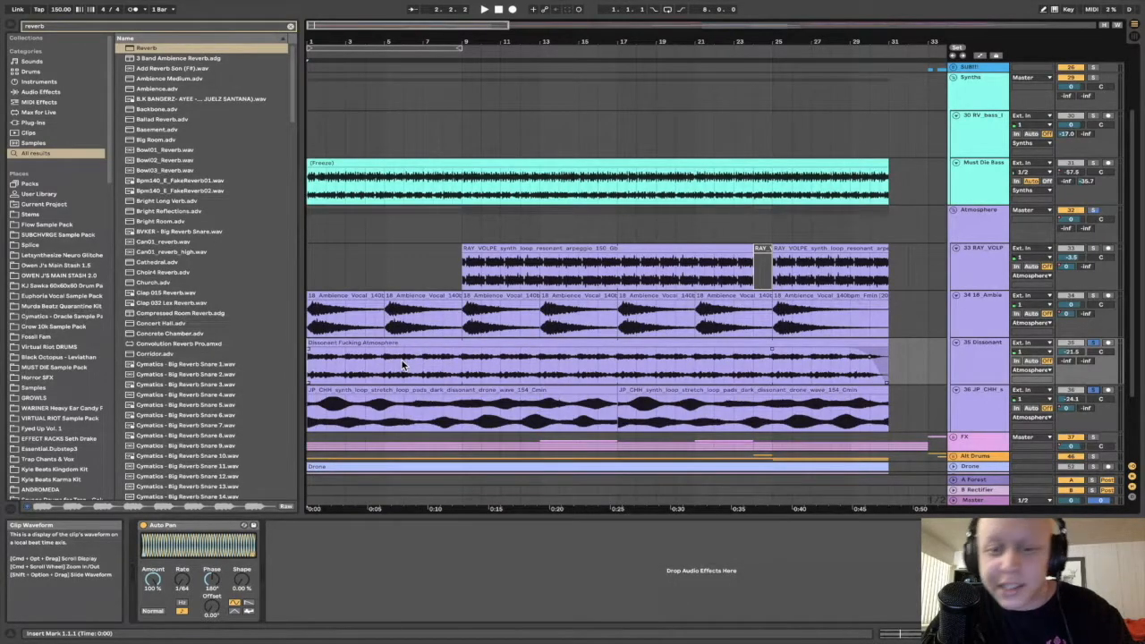
pyautogui.press('space')
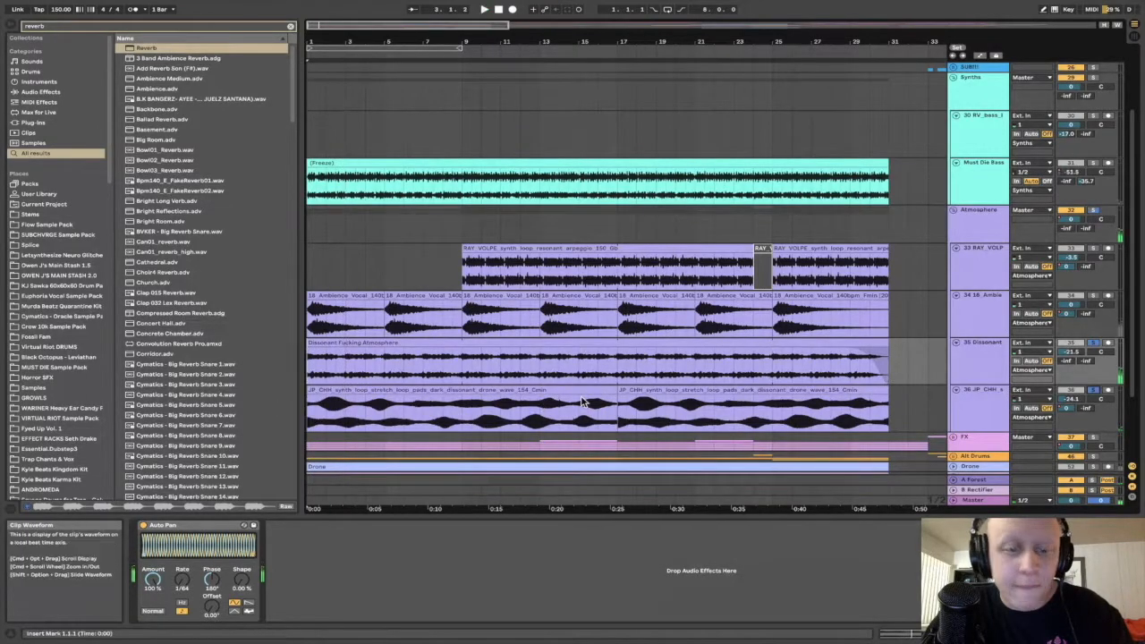
pyautogui.press('space')
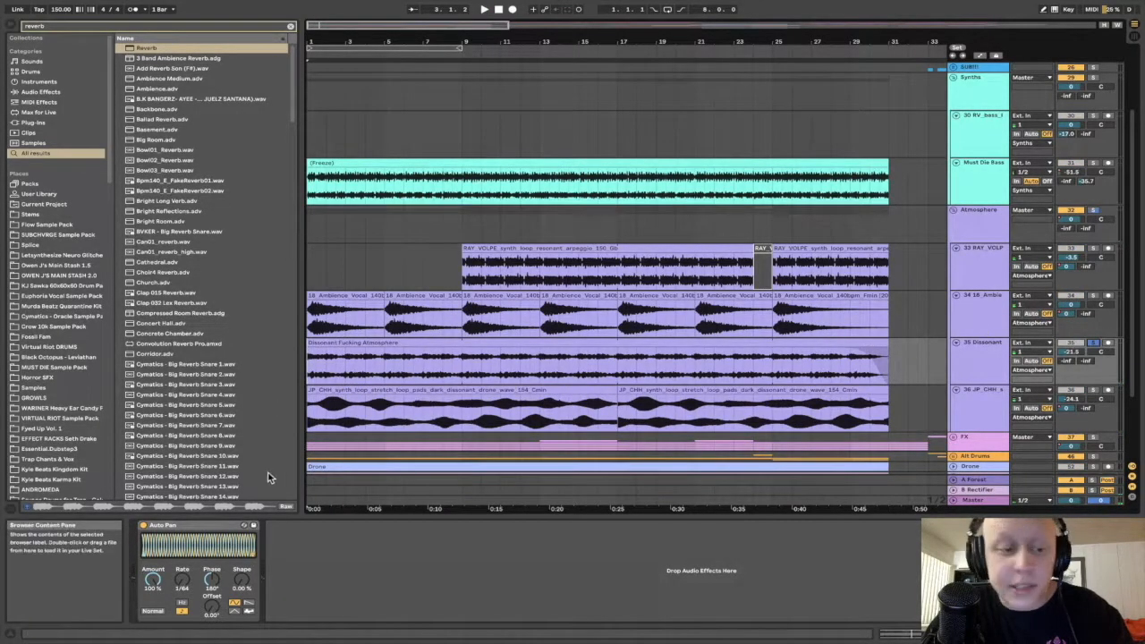
# Play the soloed Dissonant track with its Auto Pan bypassed and turn Auto Pan back on.
pyautogui.click(144, 526)
pyautogui.press('space')
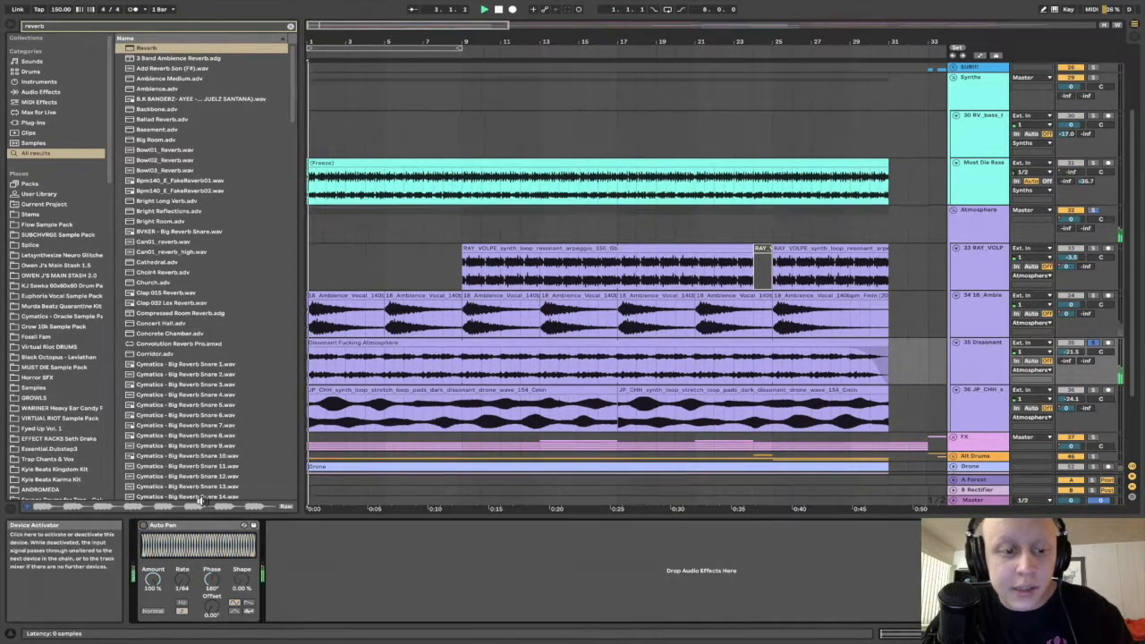
pyautogui.click(144, 526)
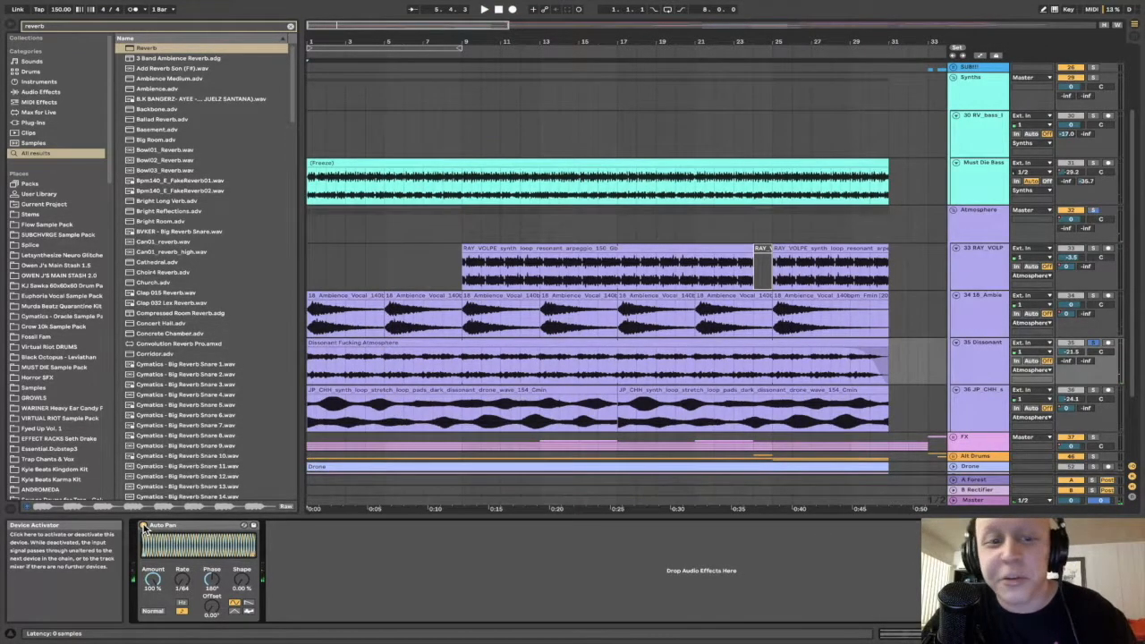
# Solo the 18_Ambience vocal track, display its Auto Filter and EQ Eight, and play it from bar 1 twice.
pyautogui.click(1095, 296)
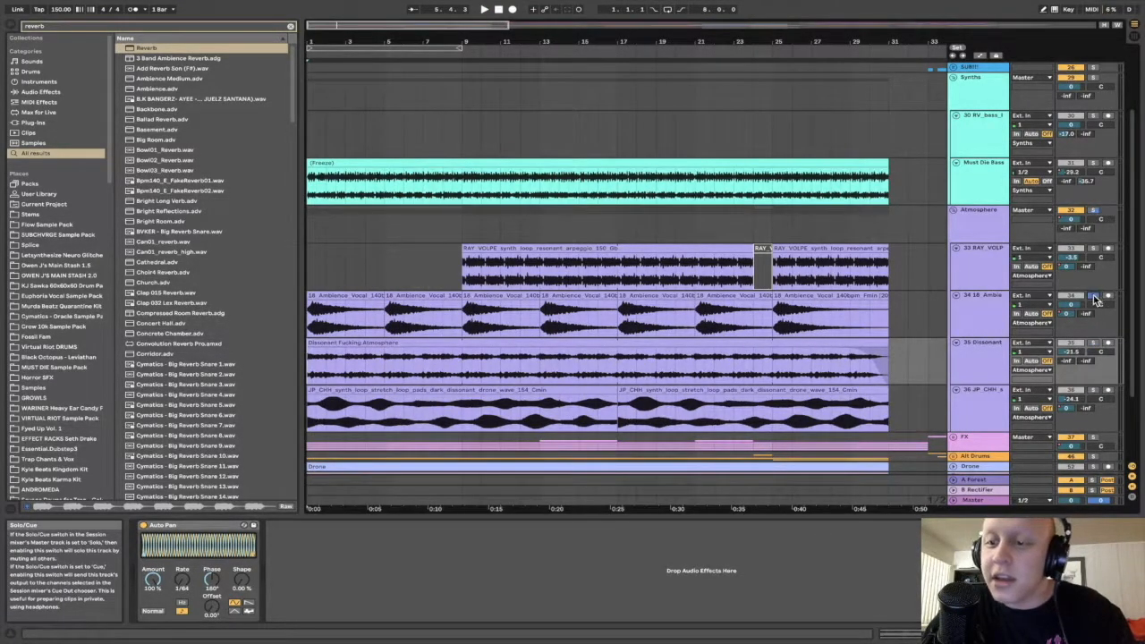
pyautogui.click(989, 324)
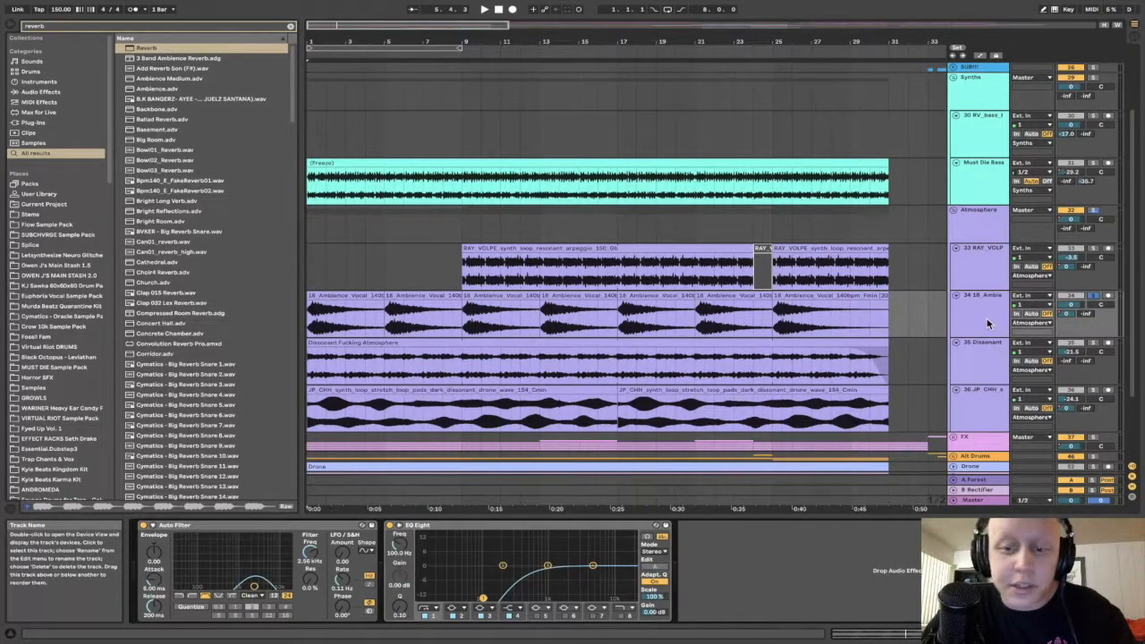
pyautogui.click(988, 323)
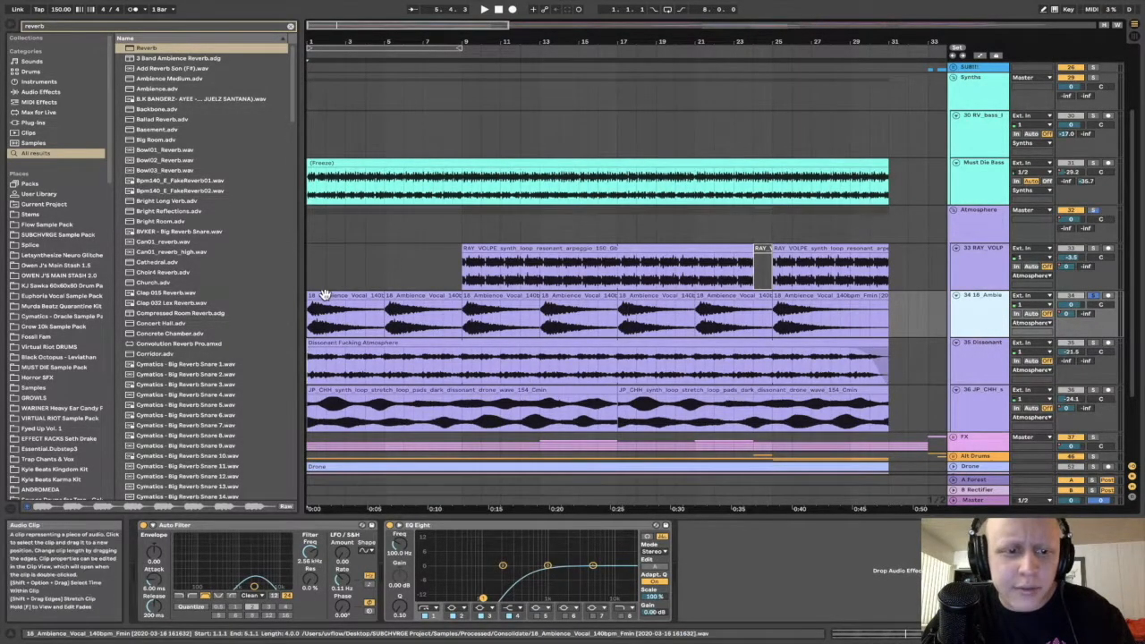
pyautogui.scroll(5, 326, 299)
pyautogui.press('space')
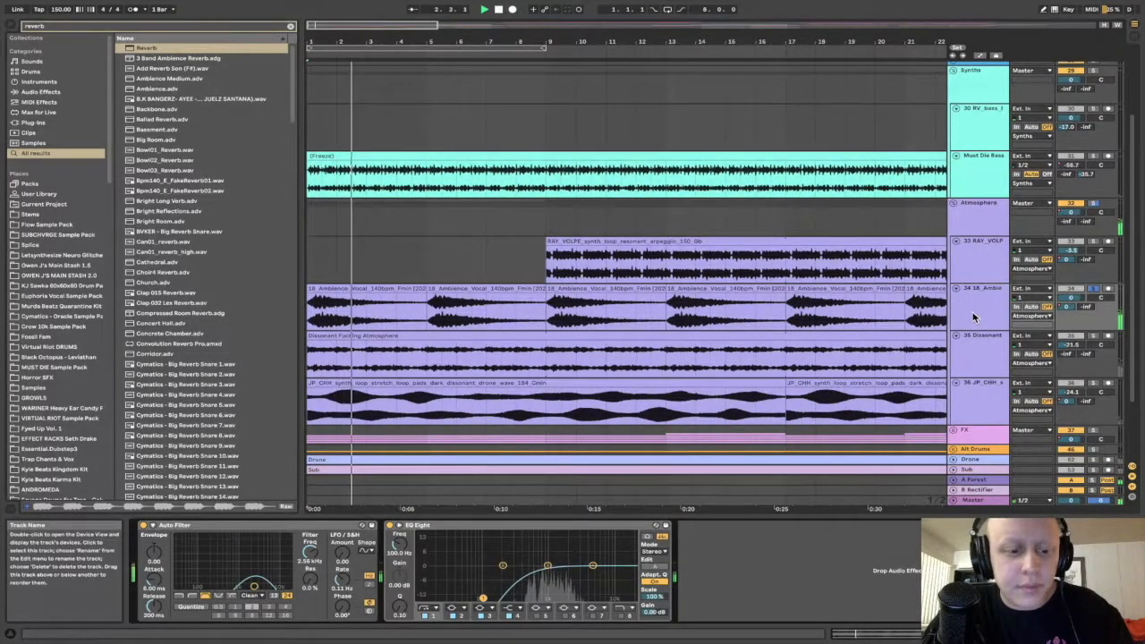
pyautogui.press('space')
pyautogui.press('space')
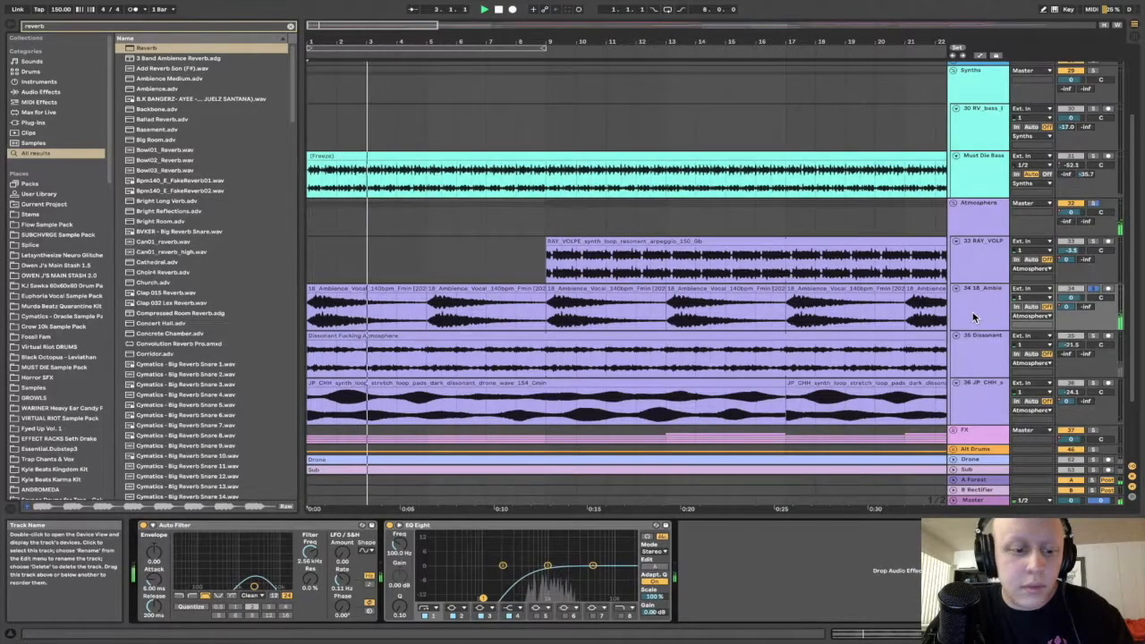
pyautogui.press('space')
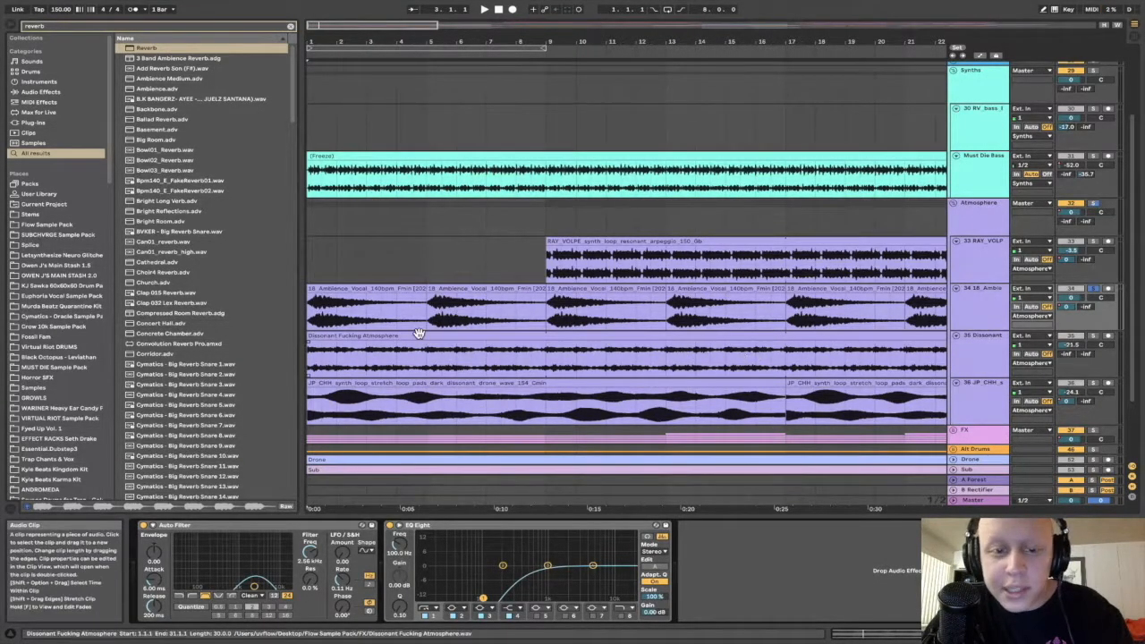
# Solo the RAY_VOLPE resonant arpeggio track and play it from bar 9.
pyautogui.scroll(-3, 420, 332)
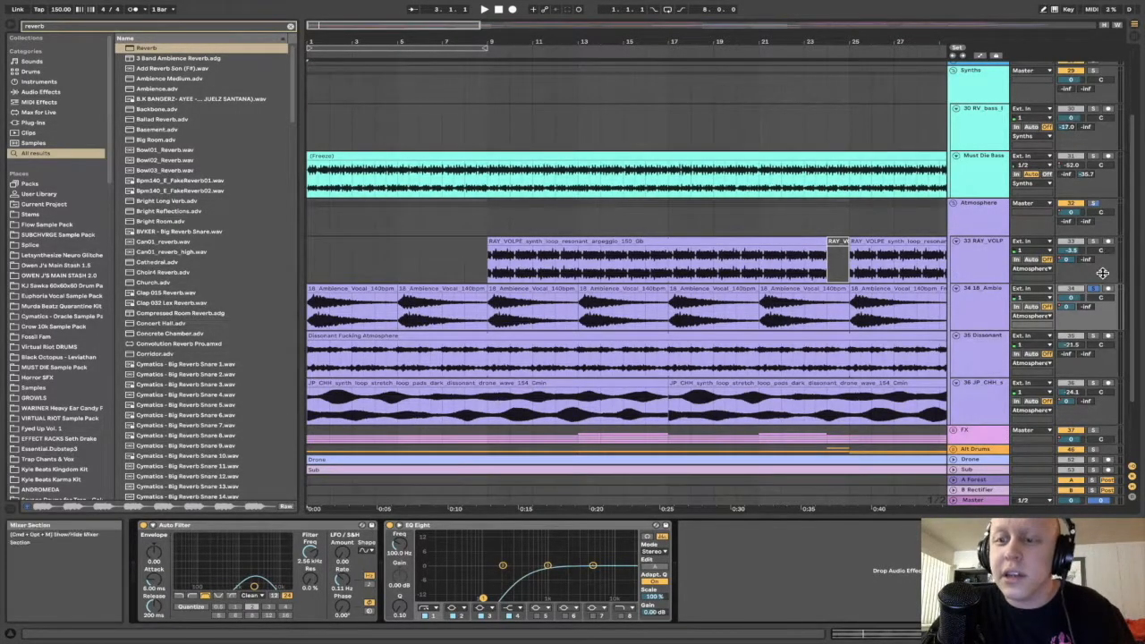
pyautogui.click(483, 266)
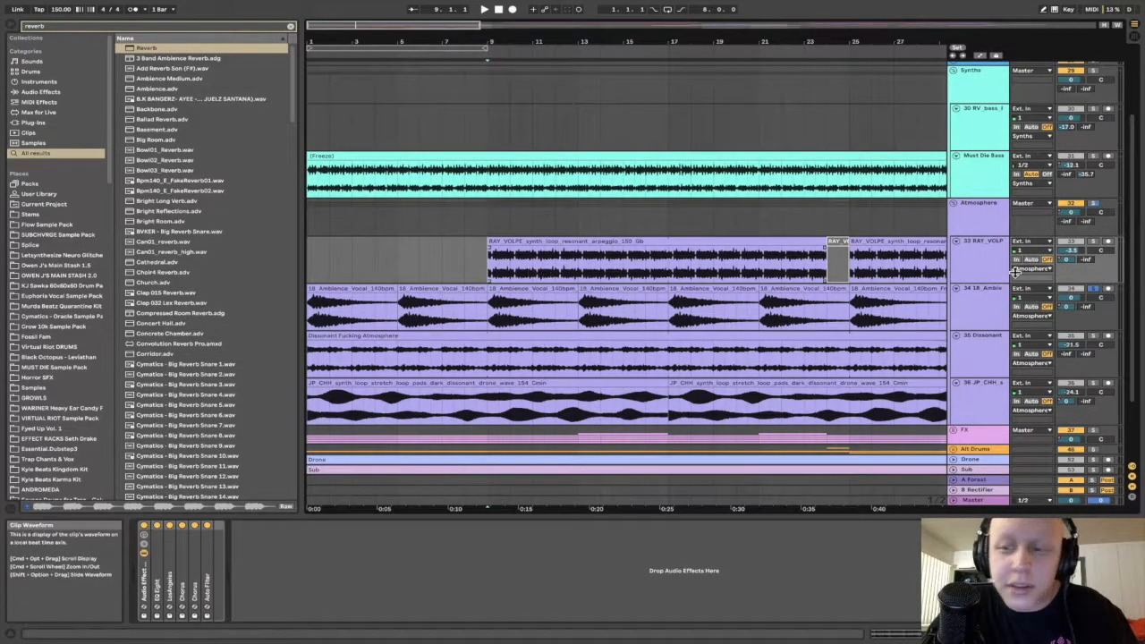
pyautogui.click(1094, 243)
pyautogui.press('space')
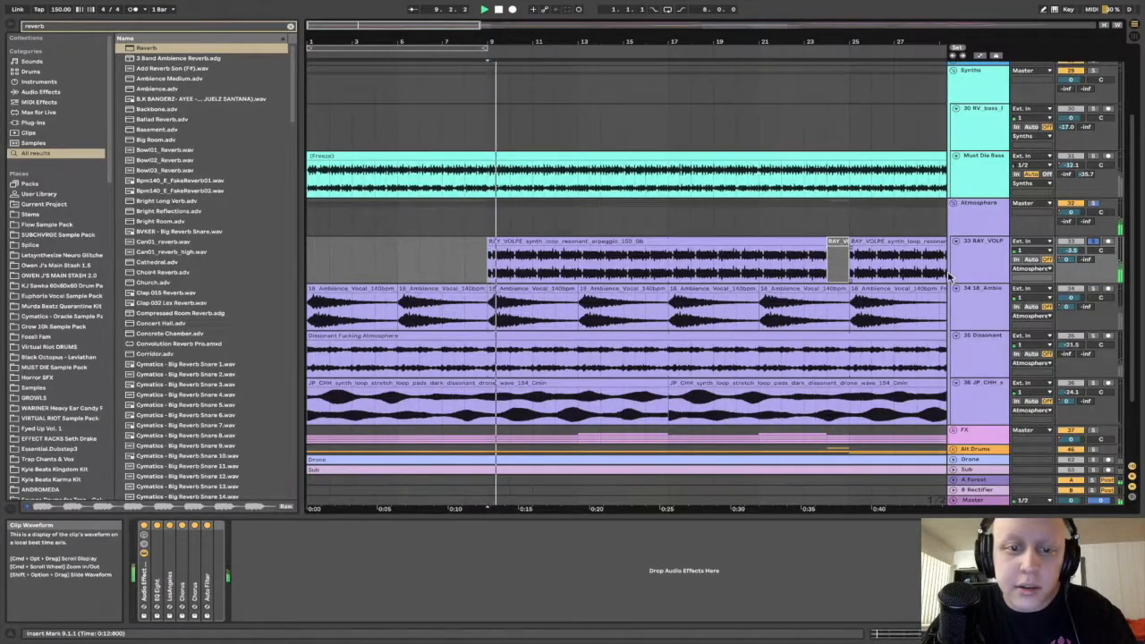
pyautogui.click(976, 269)
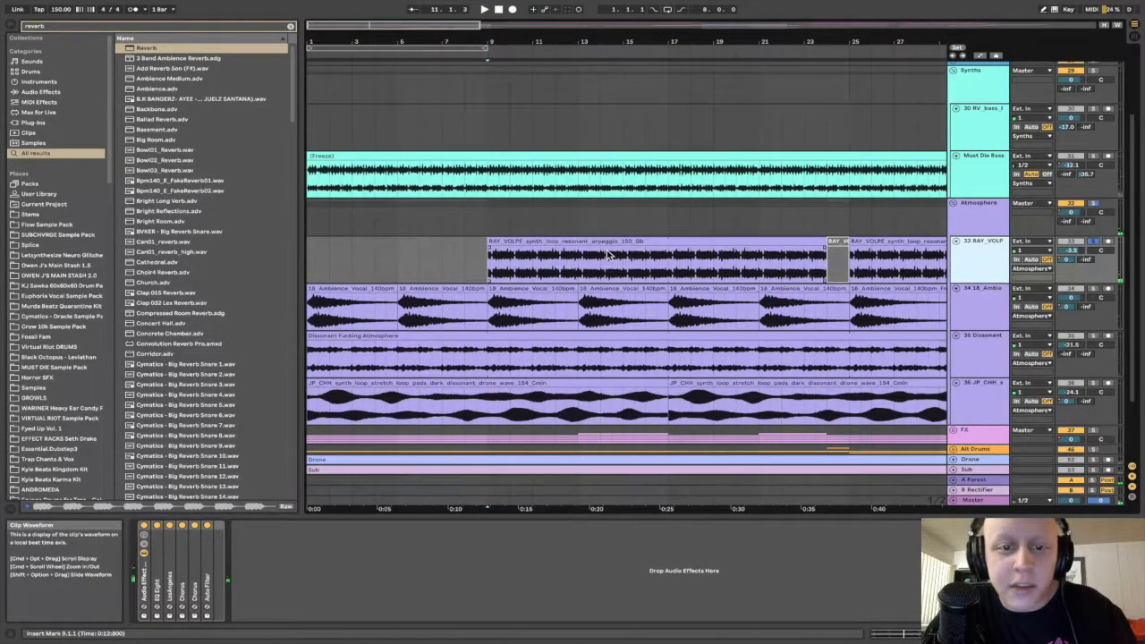
# Search the browser for "resonant arp" and place the second RAY_VOLPE loop at bar 9 on a new audio track.
pyautogui.click(290, 27)
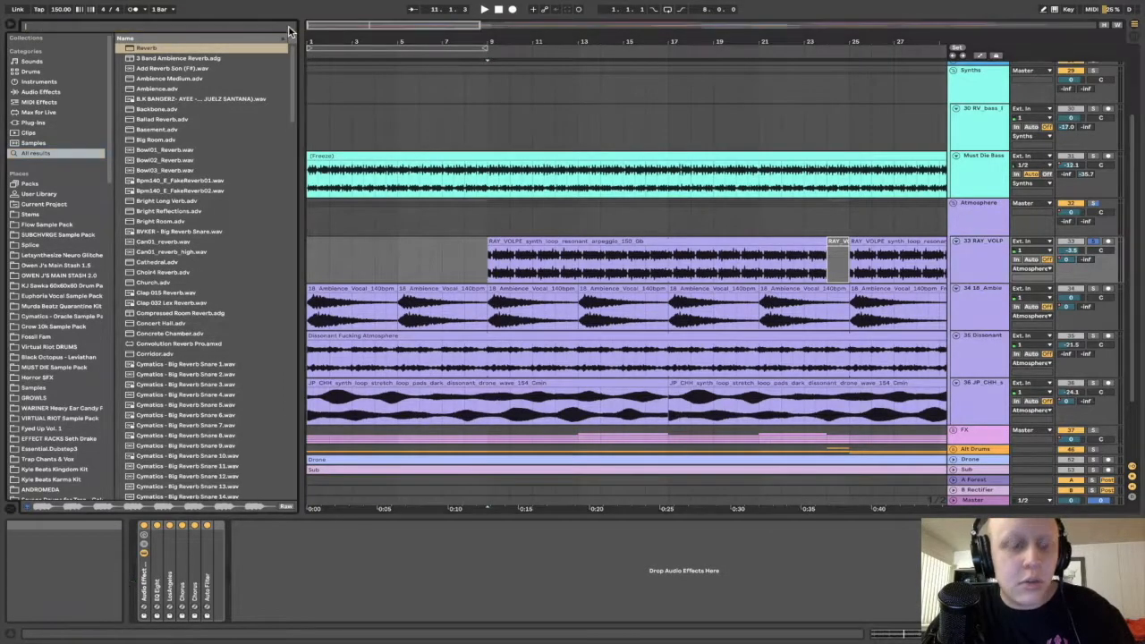
pyautogui.write('resonant arp')
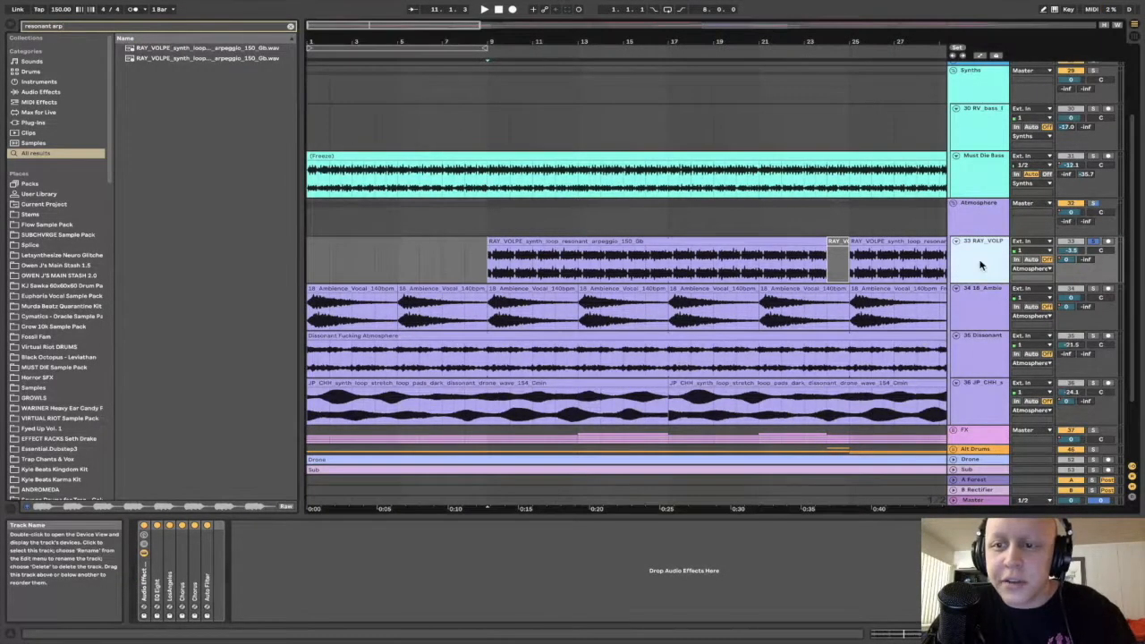
pyautogui.hotkey('ctrl', 't')
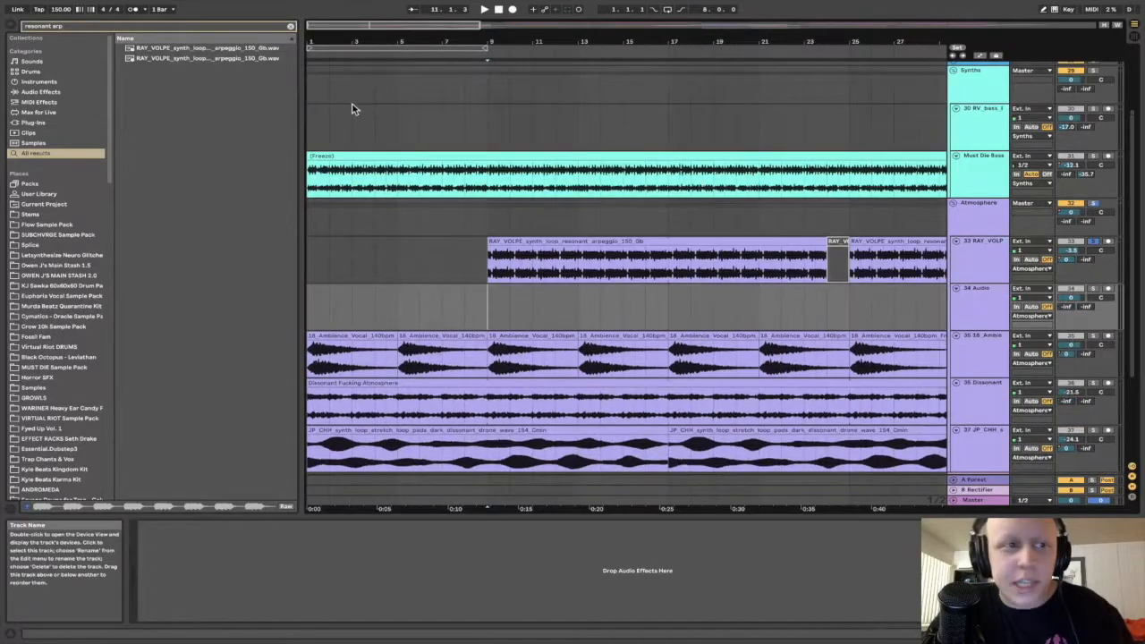
pyautogui.moveTo(179, 59); pyautogui.dragTo(490, 307)
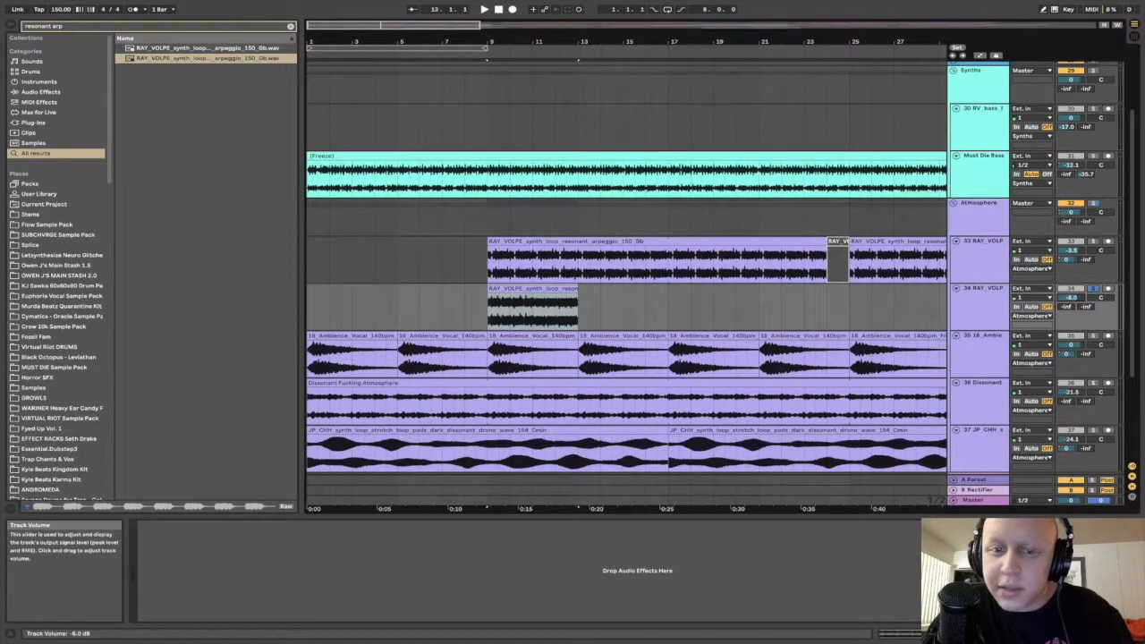
# Audition the unprocessed arpeggio loop soloed, lowering its track volume to -9.5 dB.
pyautogui.press('space')
pyautogui.moveTo(1071, 297); pyautogui.dragTo(1071, 307)
pyautogui.press('space')
# Delete the unprocessed arpeggio clip and the audio track that held it.
pyautogui.click(555, 289)
pyautogui.press('Delete')
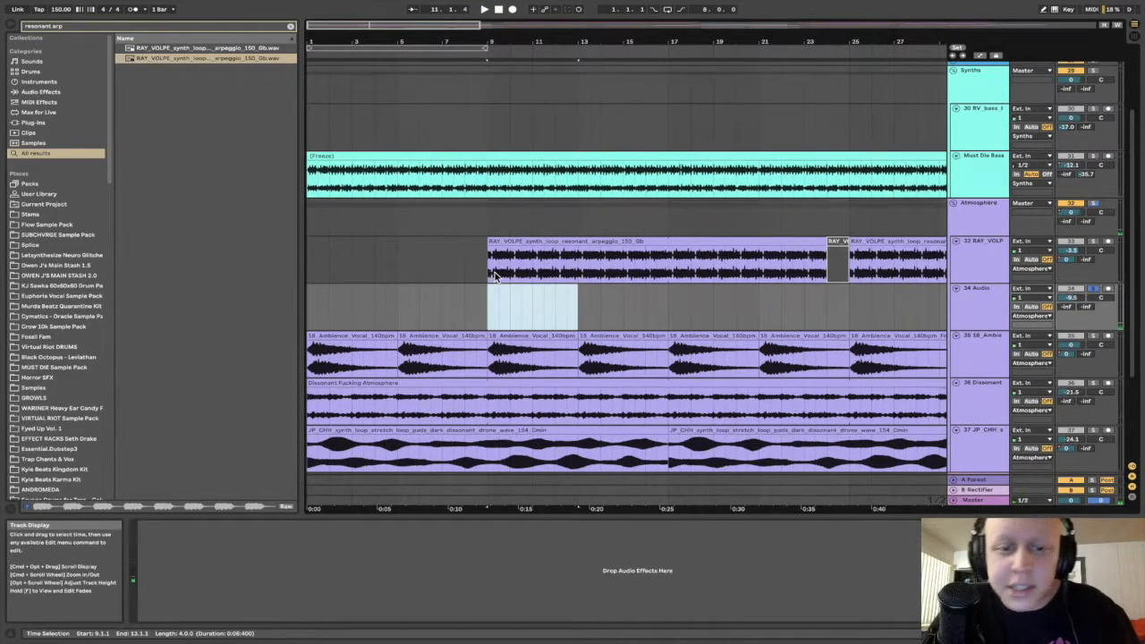
pyautogui.click(981, 316)
pyautogui.press('Delete')
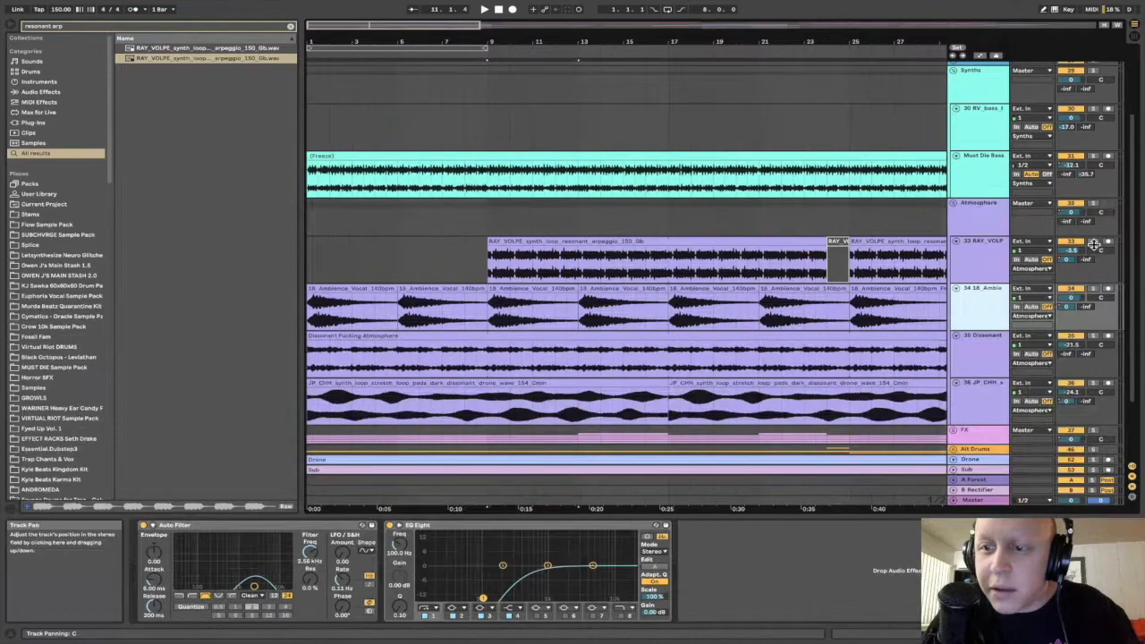
# Play the soloed, processed RAY_VOLPE arpeggio track from bar 9 and display its device chain.
pyautogui.click(489, 222)
pyautogui.press('space')
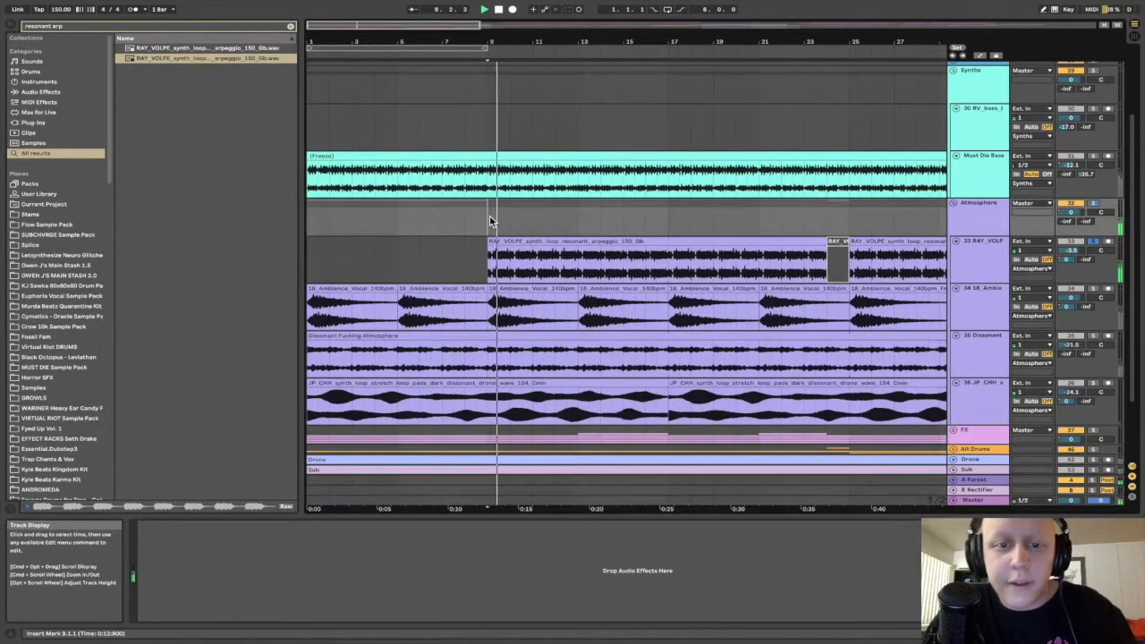
pyautogui.click(1003, 235)
pyautogui.press('space')
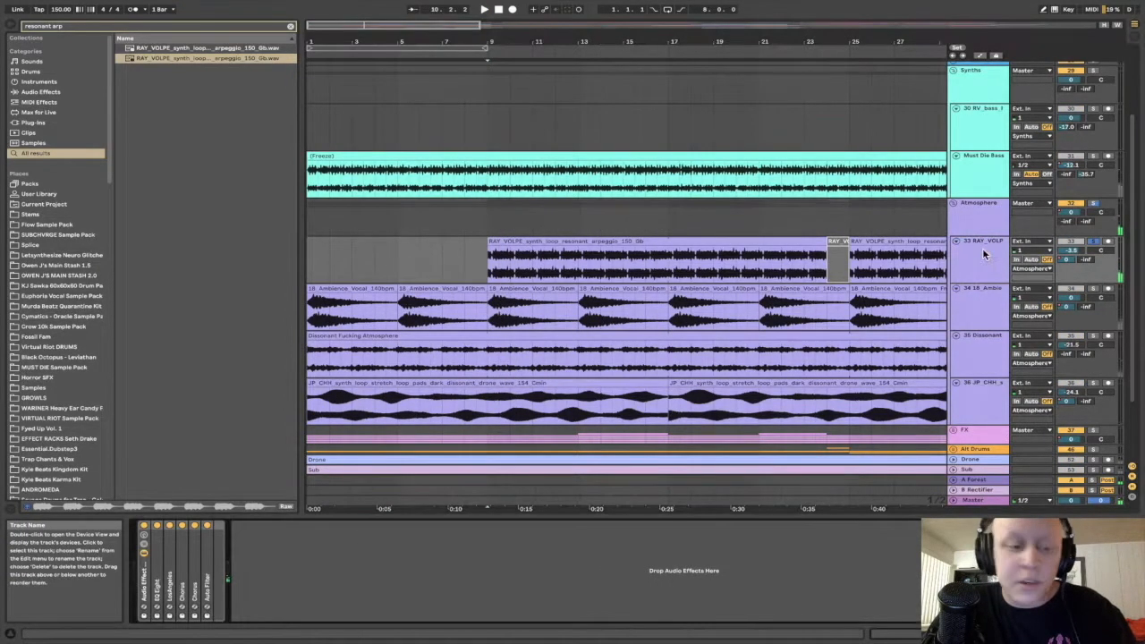
# Expand the RAY_VOLPE track's collapsed devices to show the EQ Eight, LosAngeles, Chorus and Auto Filter settings.
pyautogui.doubleClick(158, 579)
pyautogui.doubleClick(484, 582)
pyautogui.hscroll(5, 387, 596)
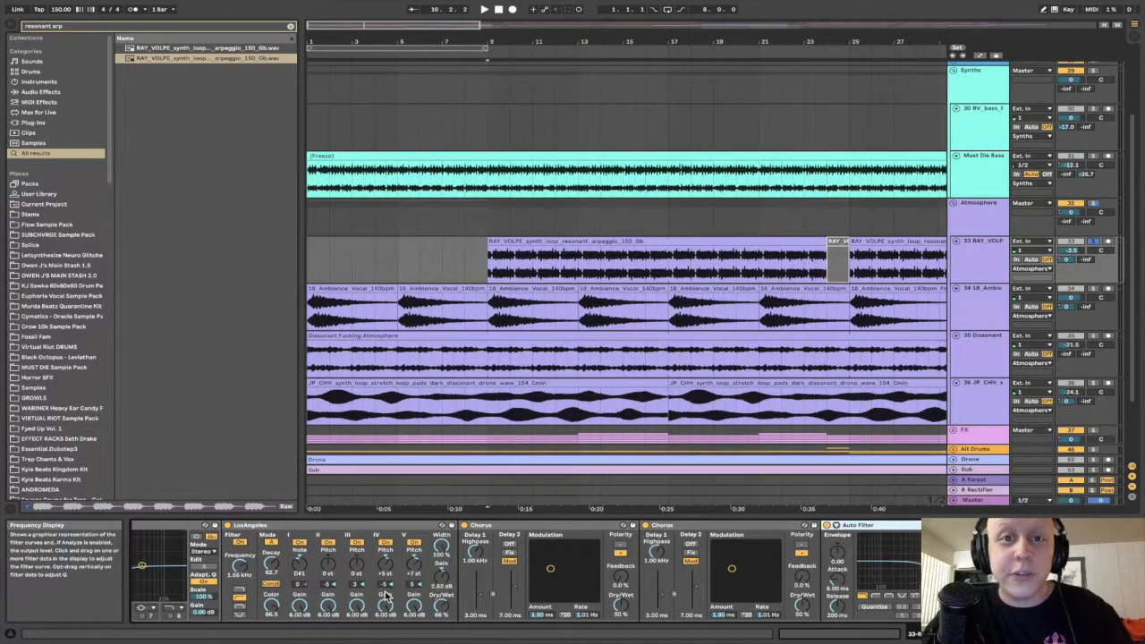
# Review the RAY_VOLPE track's effect chain, clear the browser search, and select the LosAngeles device.
pyautogui.hscroll(-5, 387, 596)
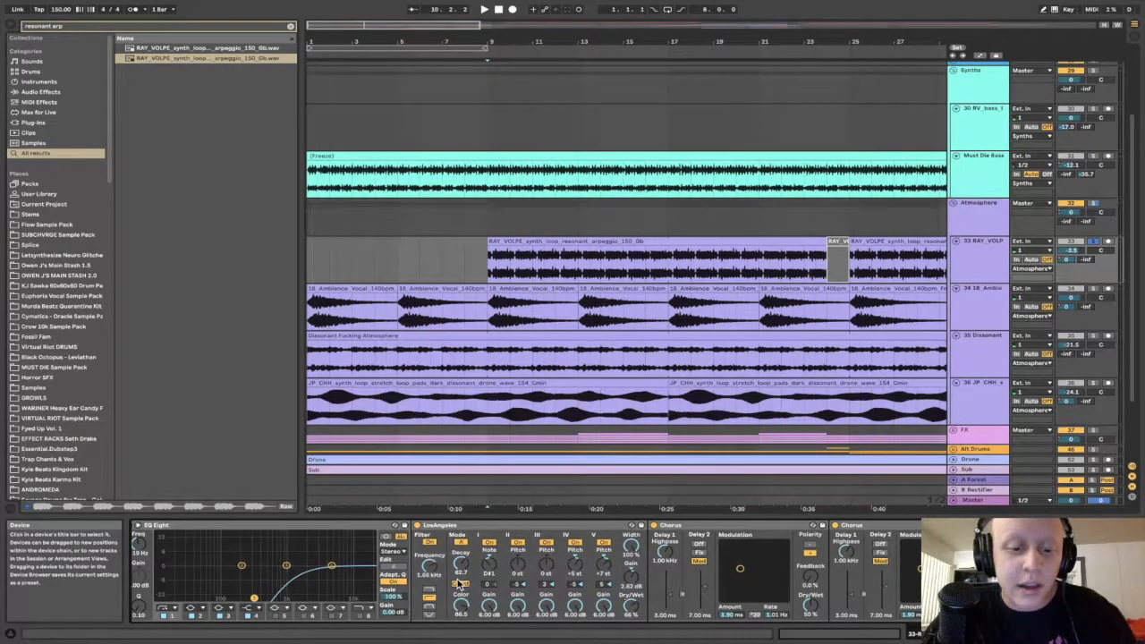
pyautogui.hscroll(5, 457, 582)
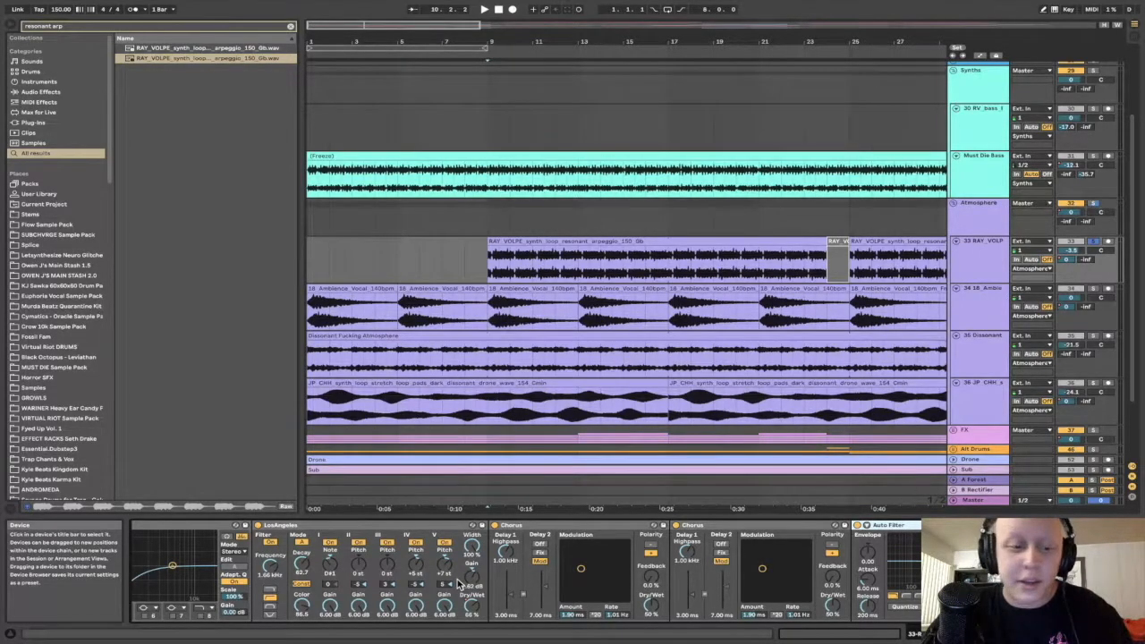
pyautogui.hscroll(-3, 457, 582)
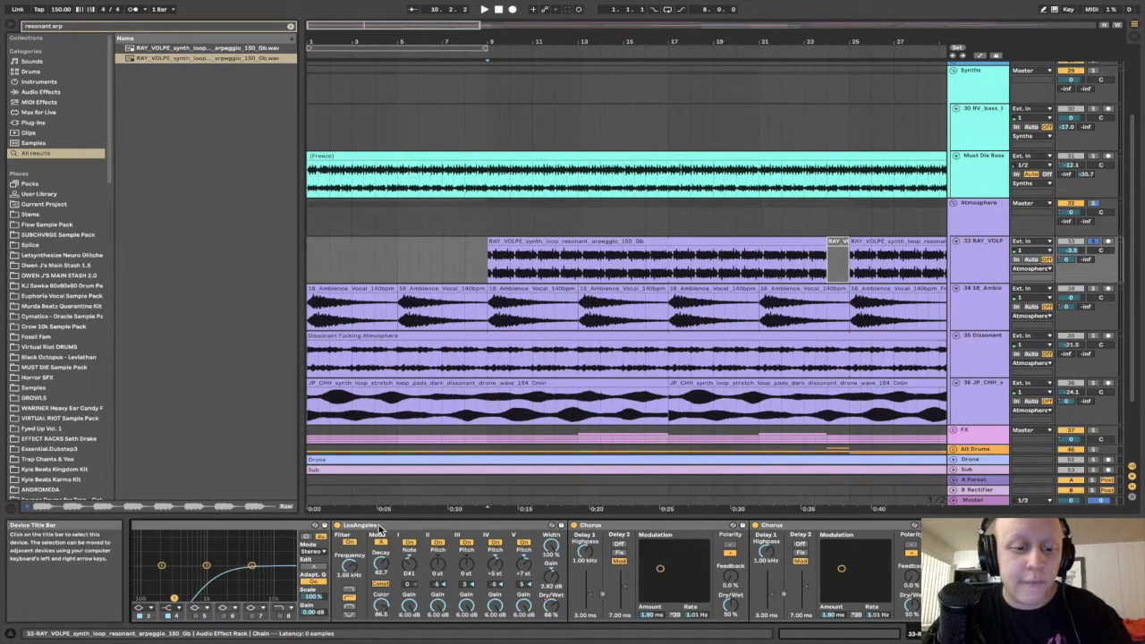
pyautogui.click(288, 28)
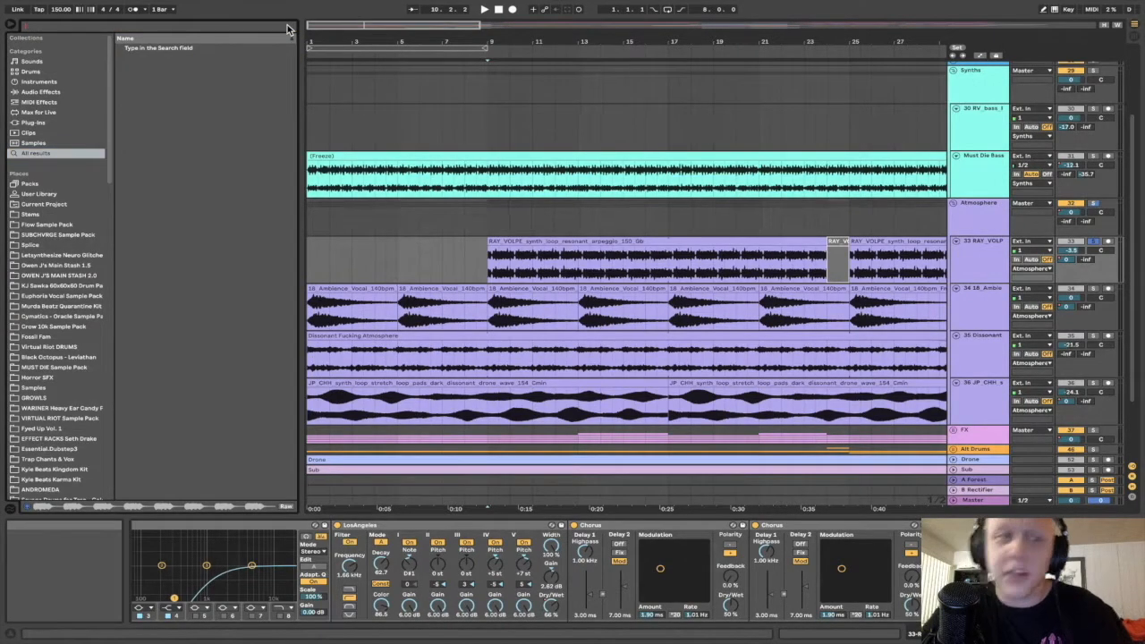
pyautogui.click(371, 527)
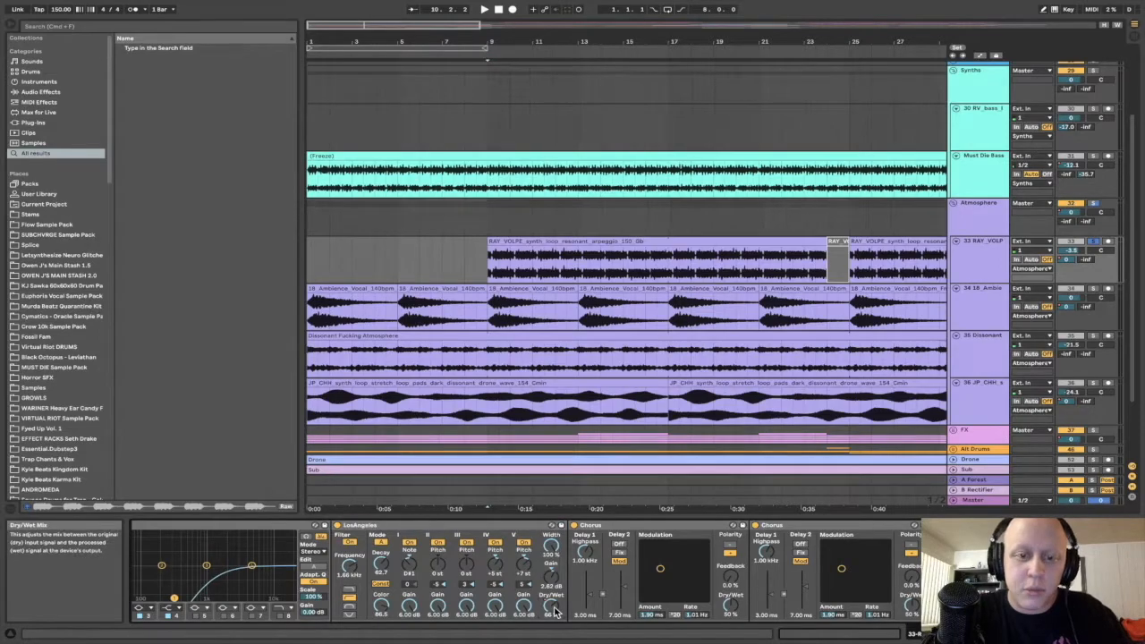
# Show the automation lanes and examine the LosAngeles Dry/Wet envelope across the RAY_VOLPE arpeggio clips.
pyautogui.press('a')
pyautogui.scroll(-5, 528, 300)
pyautogui.scroll(4, 528, 300)
pyautogui.hscroll(-4, 528, 300)
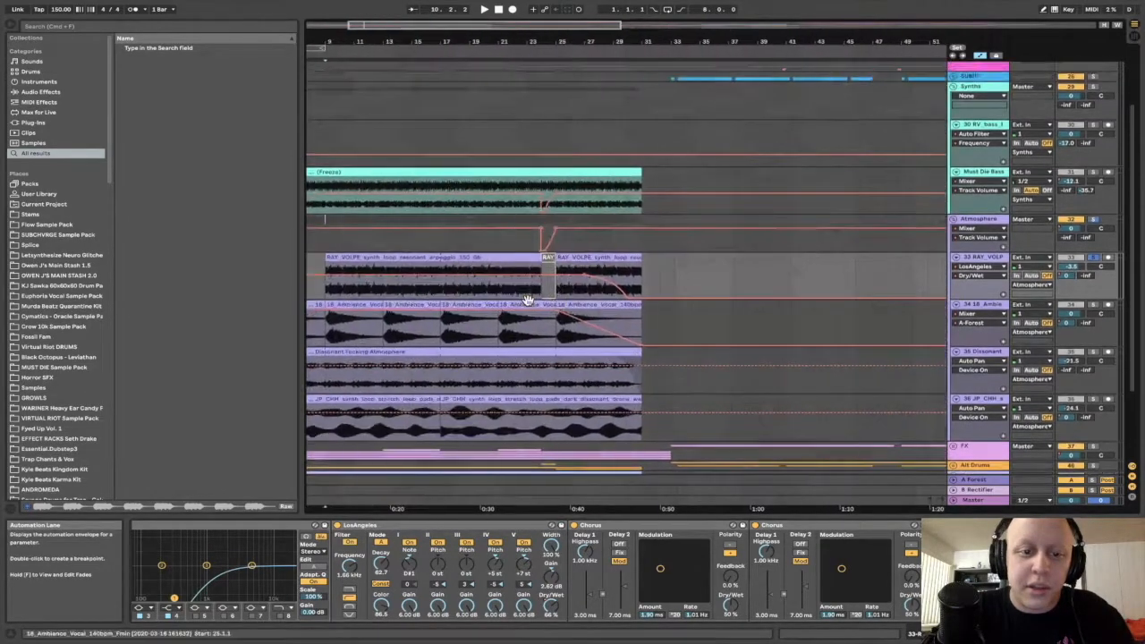
pyautogui.hscroll(-1, 528, 300)
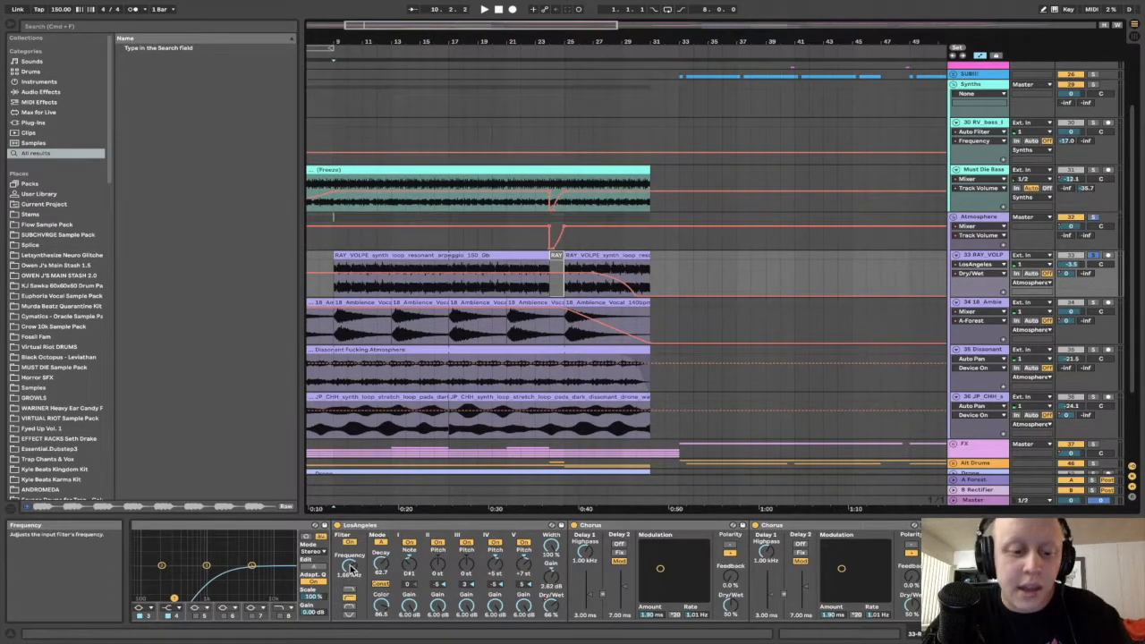
# Compare the soloed RAY_VOLPE arpeggio with its Auto Filter bypassed and active.
pyautogui.hscroll(3, 471, 569)
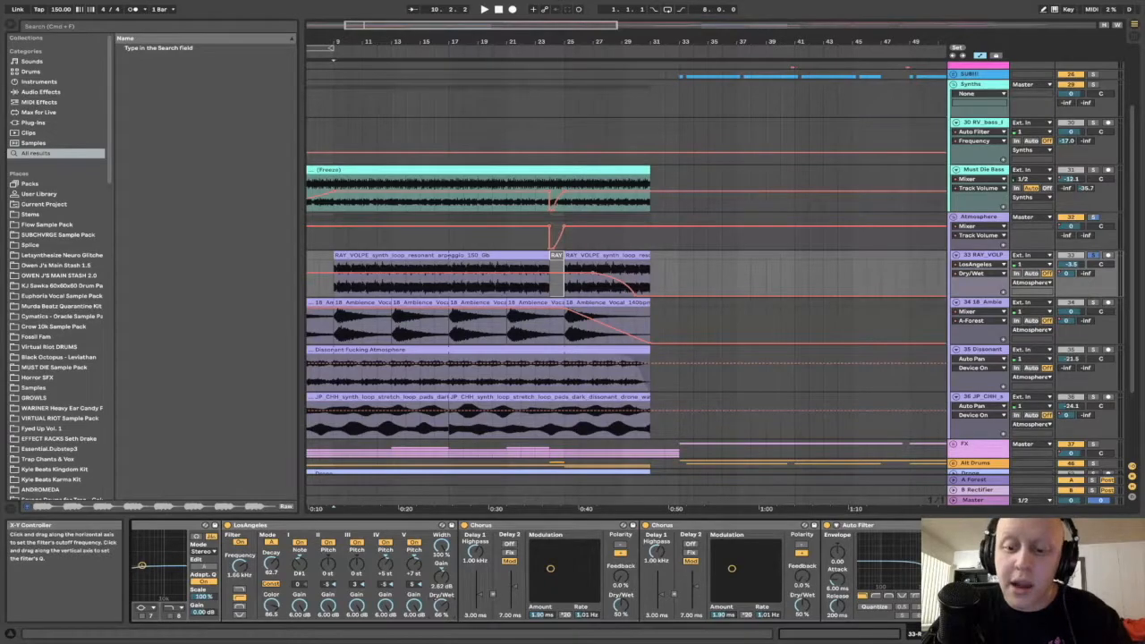
pyautogui.click(828, 526)
pyautogui.press('space')
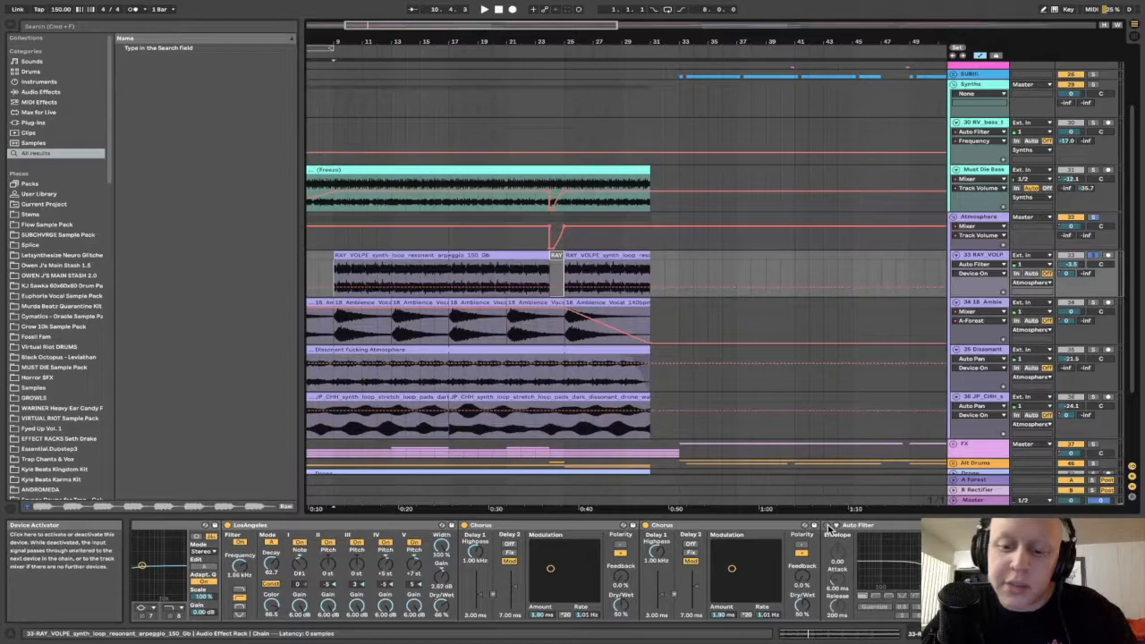
pyautogui.press('space')
pyautogui.press('space')
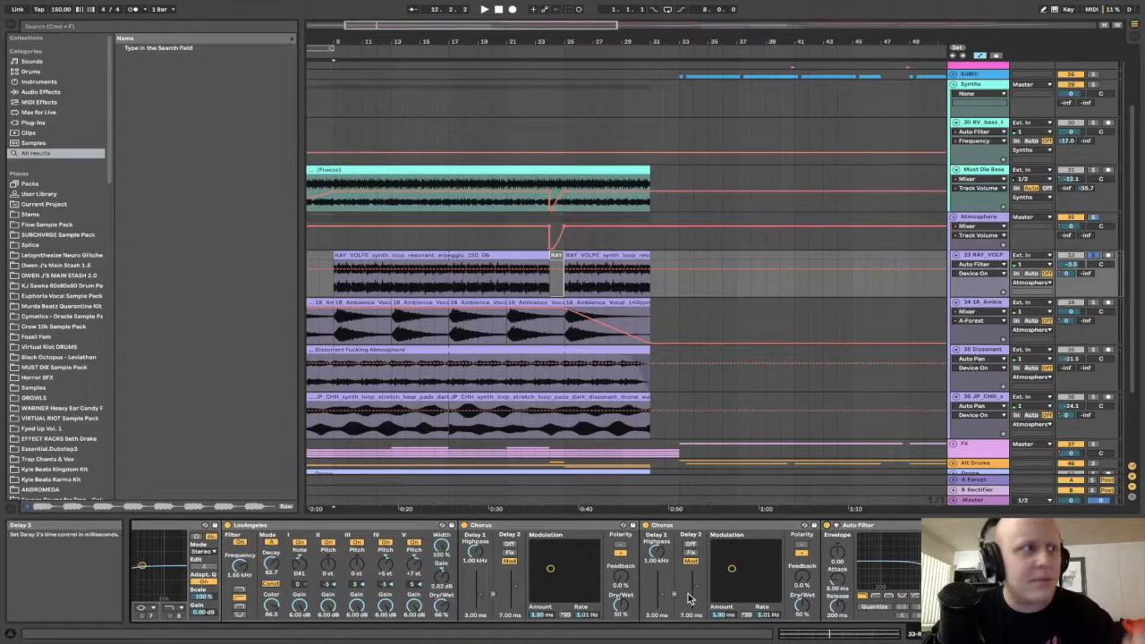
# Play the RAY_VOLPE arpeggio from bar 9 with its whole Audio Effect Rack bypassed, then reactivate the rack.
pyautogui.click(647, 315)
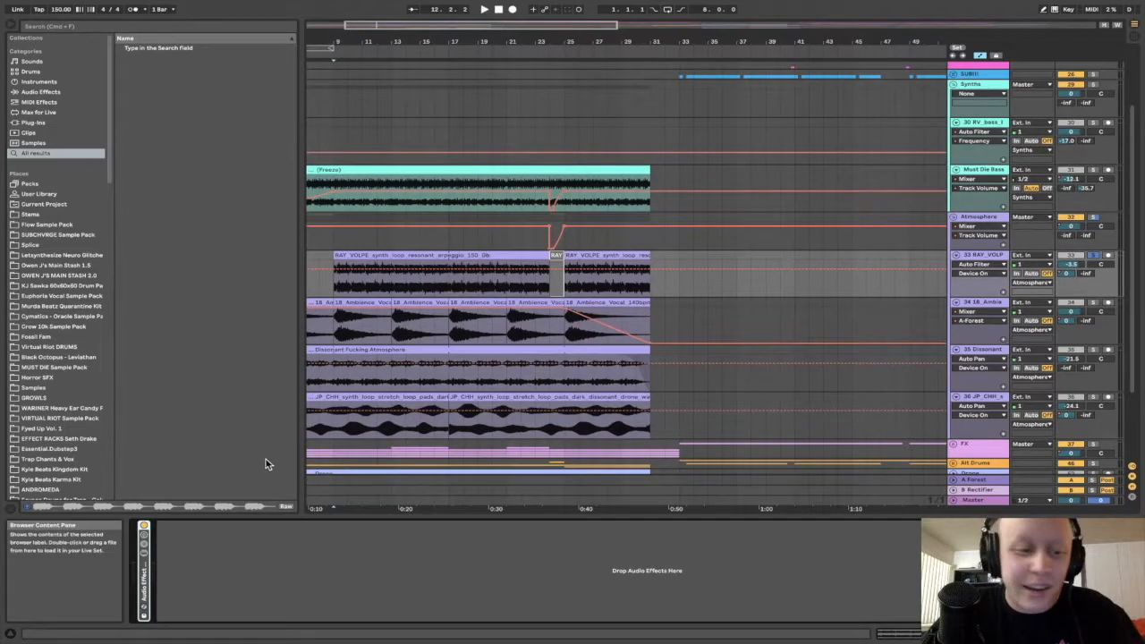
pyautogui.click(144, 526)
pyautogui.press('space')
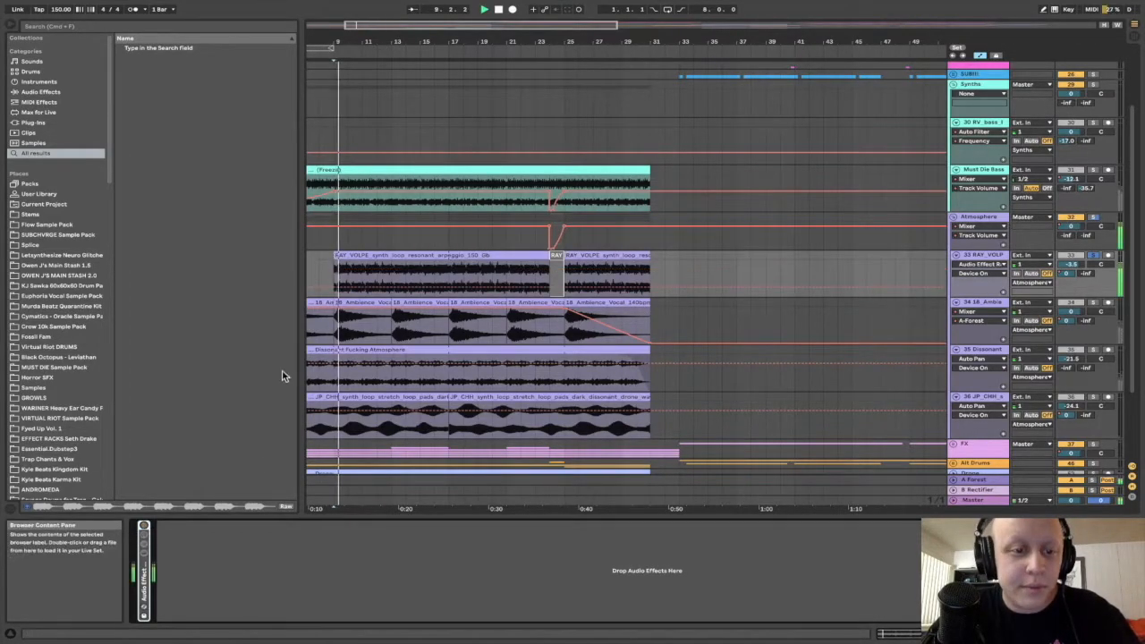
pyautogui.press('space')
pyautogui.click(144, 527)
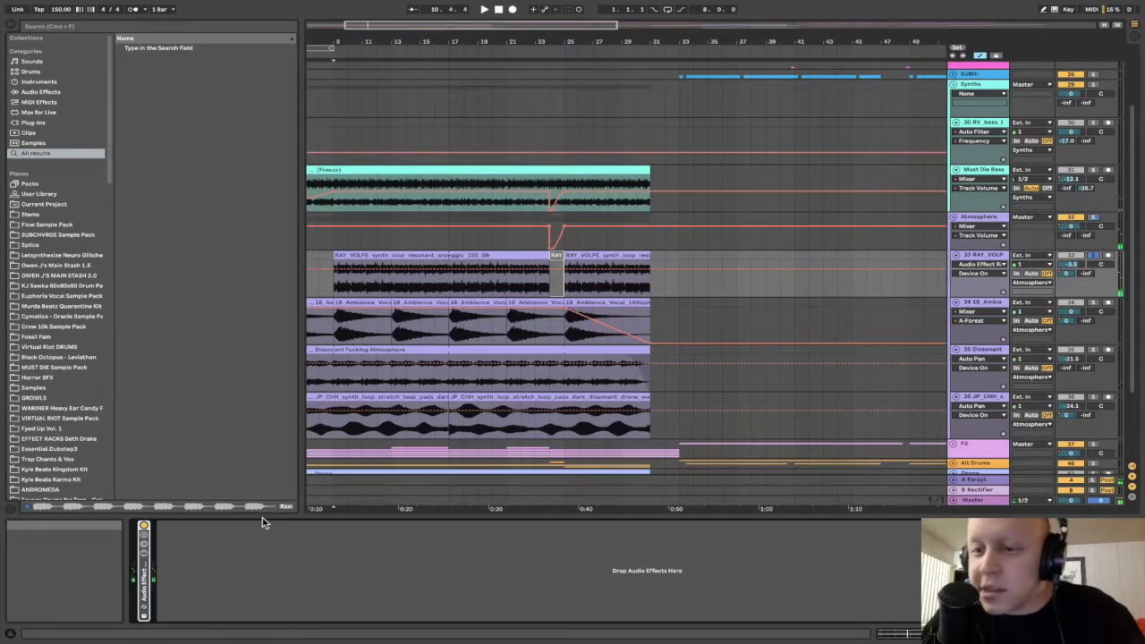
# Solo the Atmosphere group and audition all its layers together from bar 9.
pyautogui.click(1070, 276)
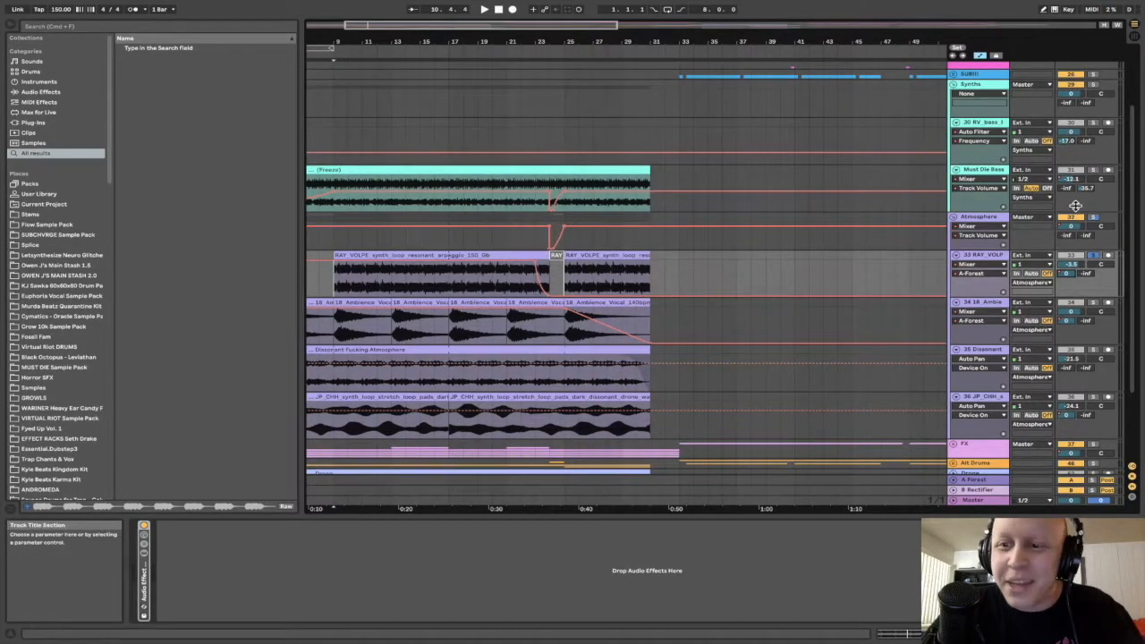
pyautogui.click(330, 241)
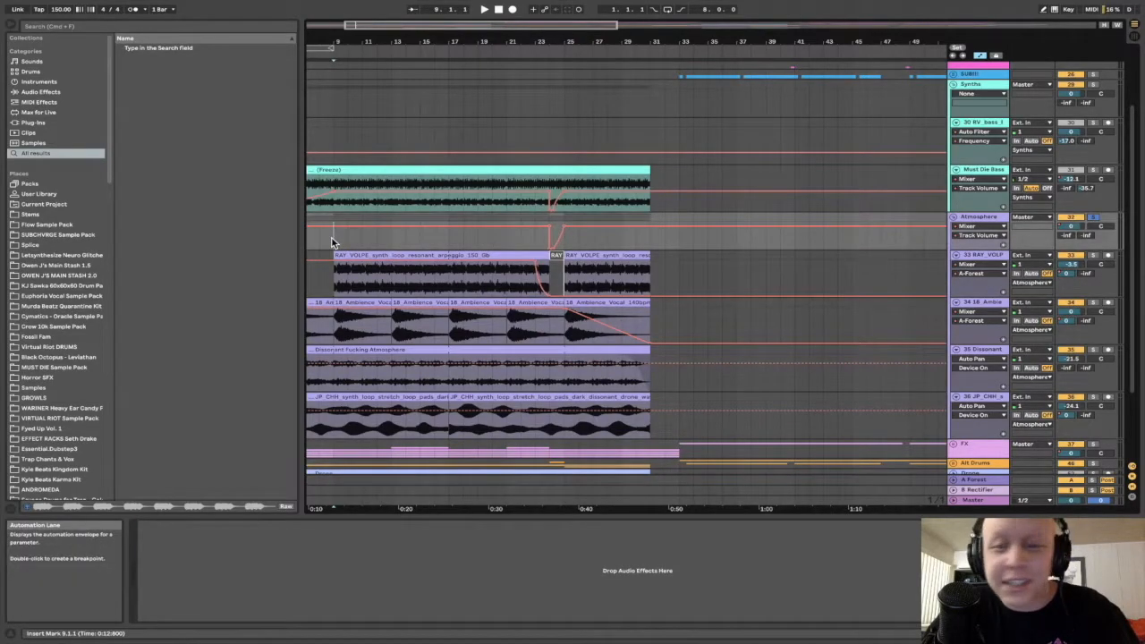
pyautogui.press('space')
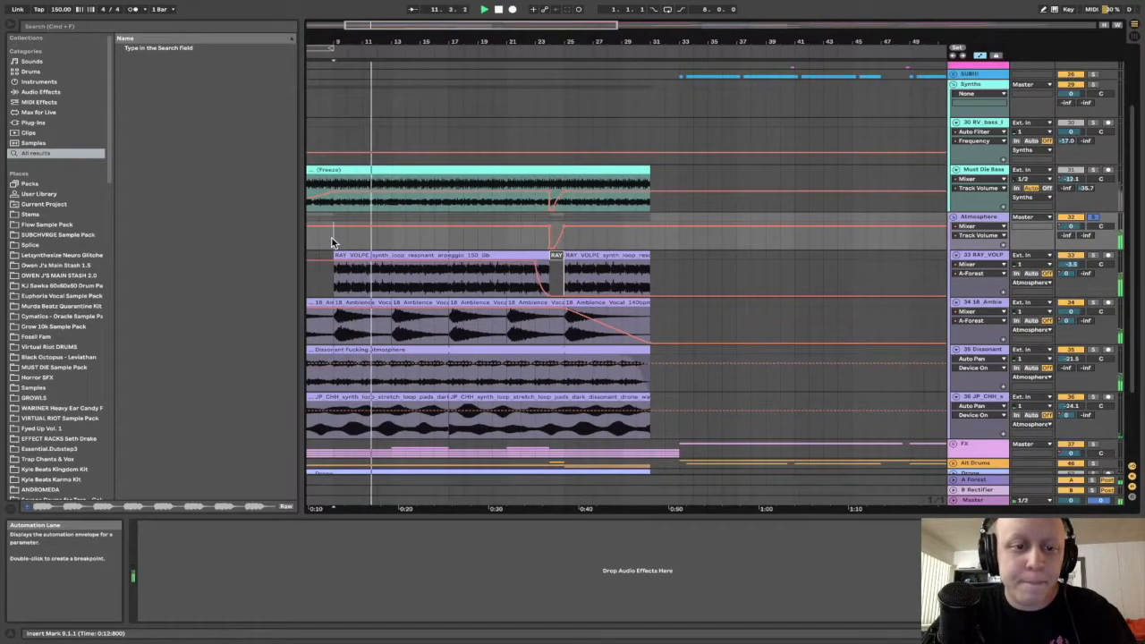
pyautogui.press('space')
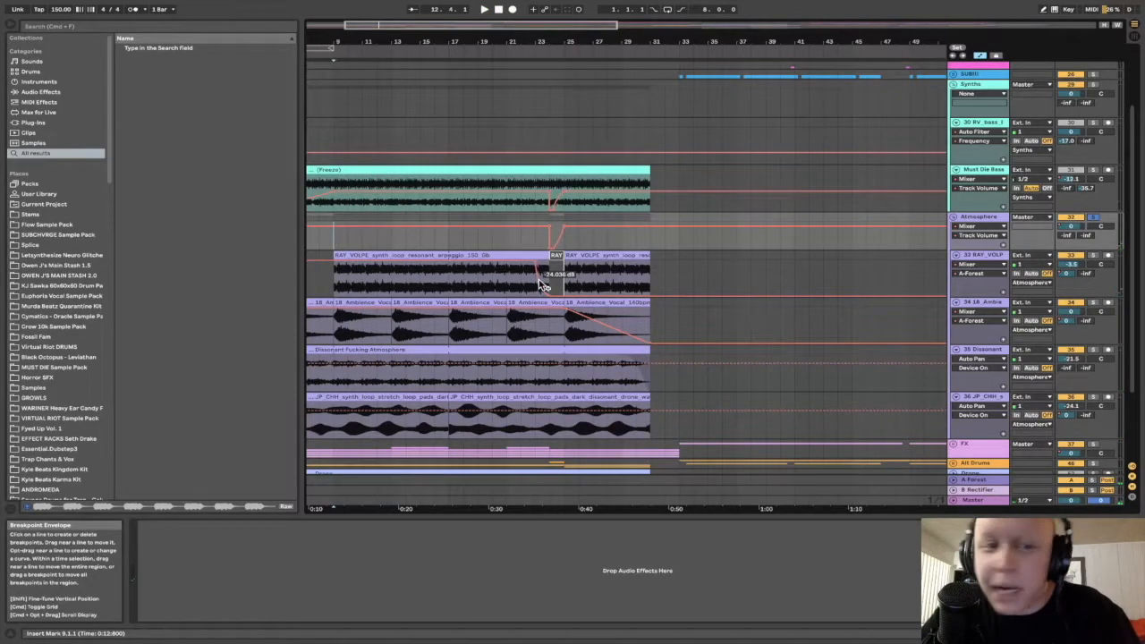
# Look over the atmosphere tracks' automation curves, then hide the automation lanes and fold the Atmosphere group.
pyautogui.scroll(5, 334, 269)
pyautogui.hscroll(-2, 339, 269)
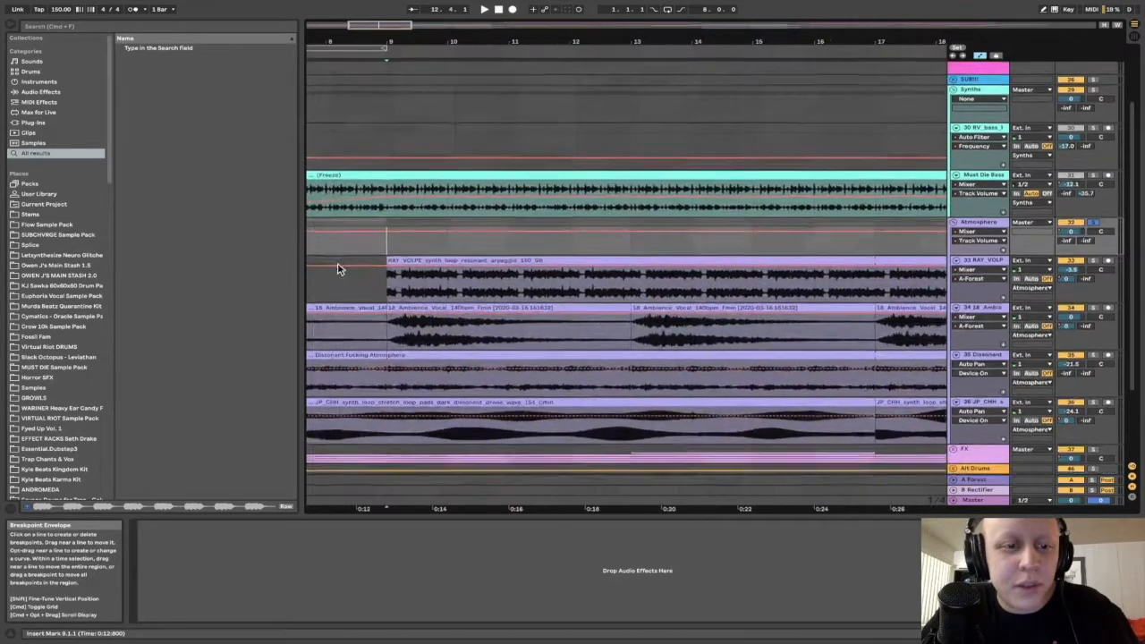
pyautogui.scroll(-6, 339, 270)
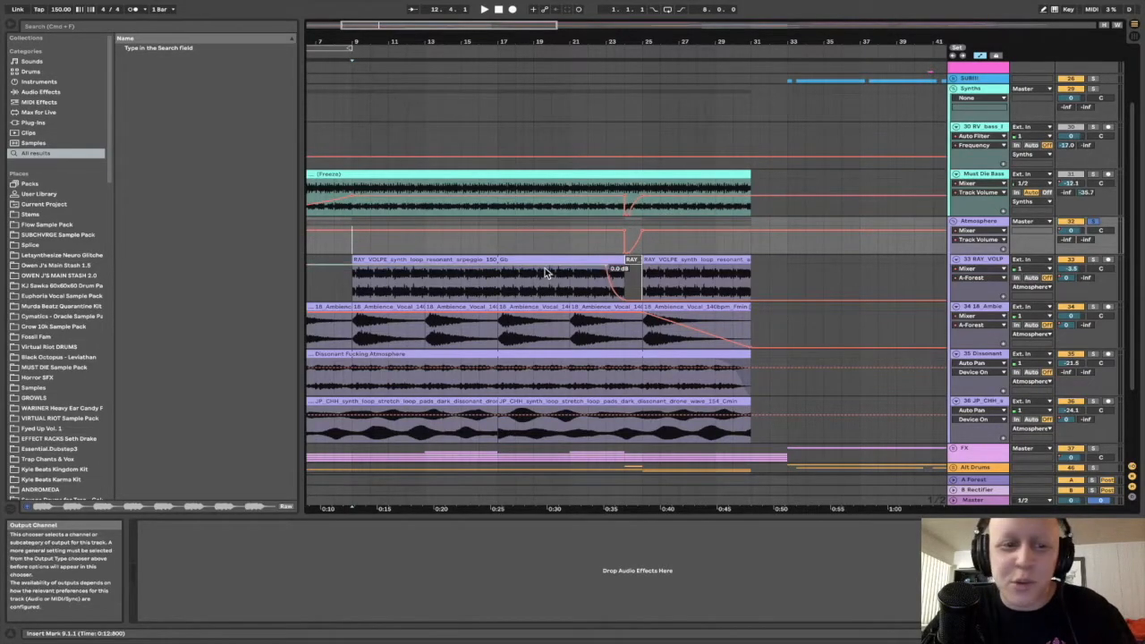
pyautogui.scroll(-5, 544, 268)
pyautogui.hscroll(-5, 545, 268)
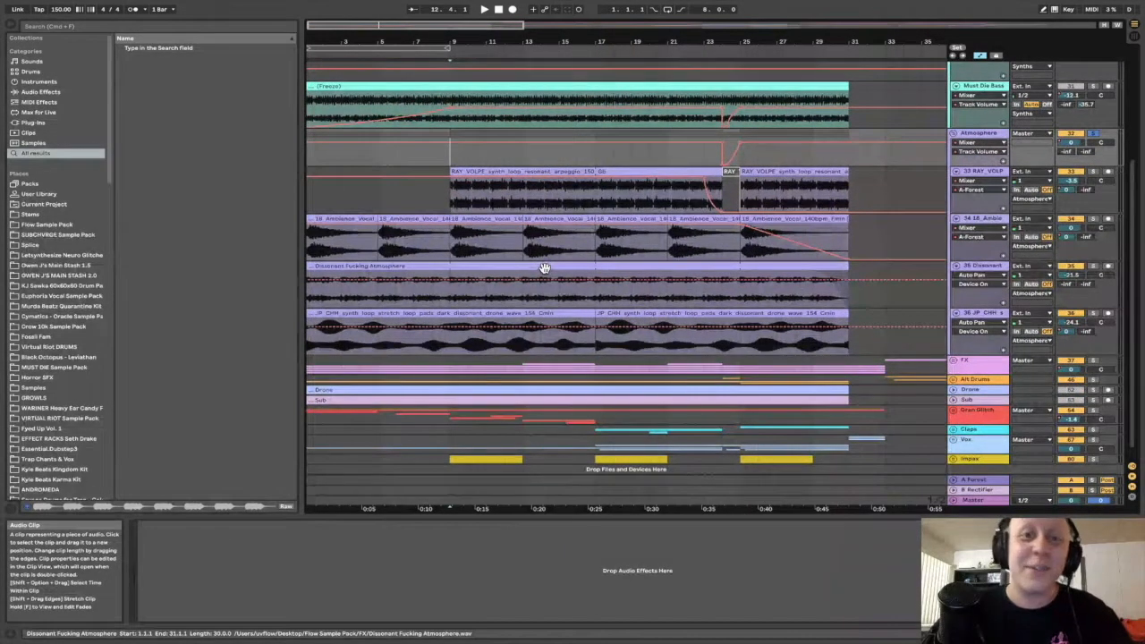
pyautogui.scroll(-3, 544, 268)
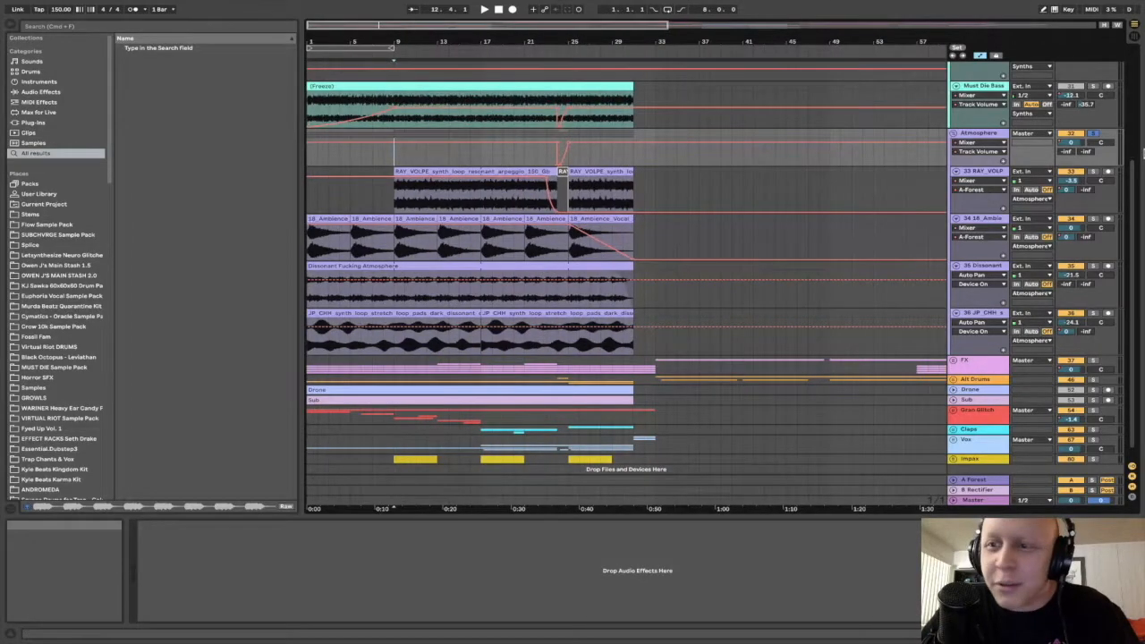
pyautogui.press('a')
pyautogui.click(977, 138)
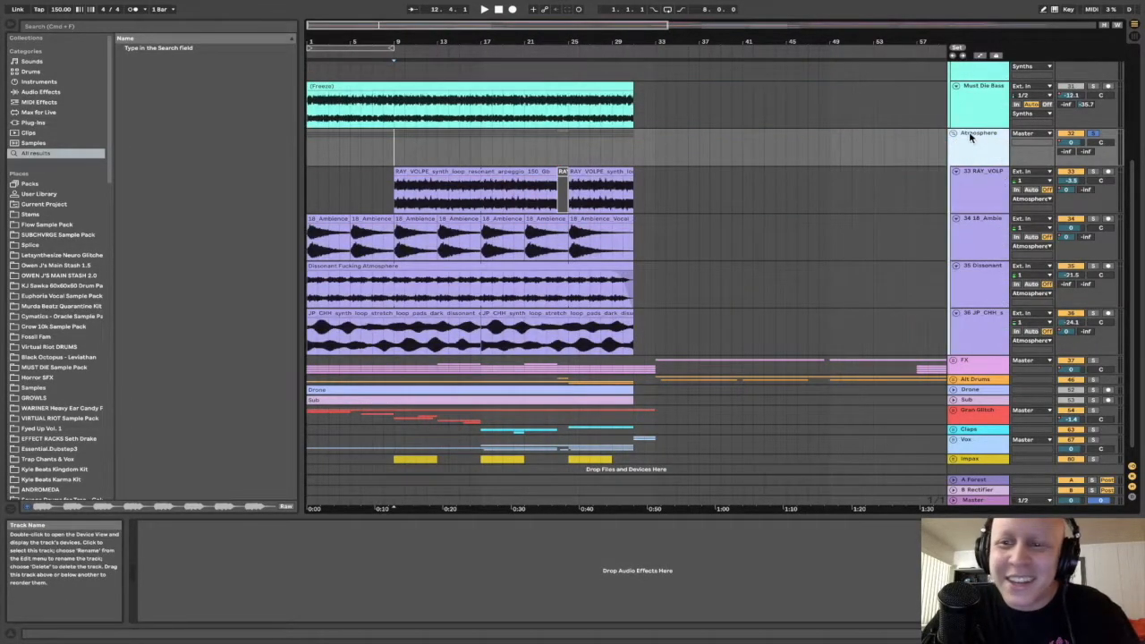
pyautogui.click(955, 134)
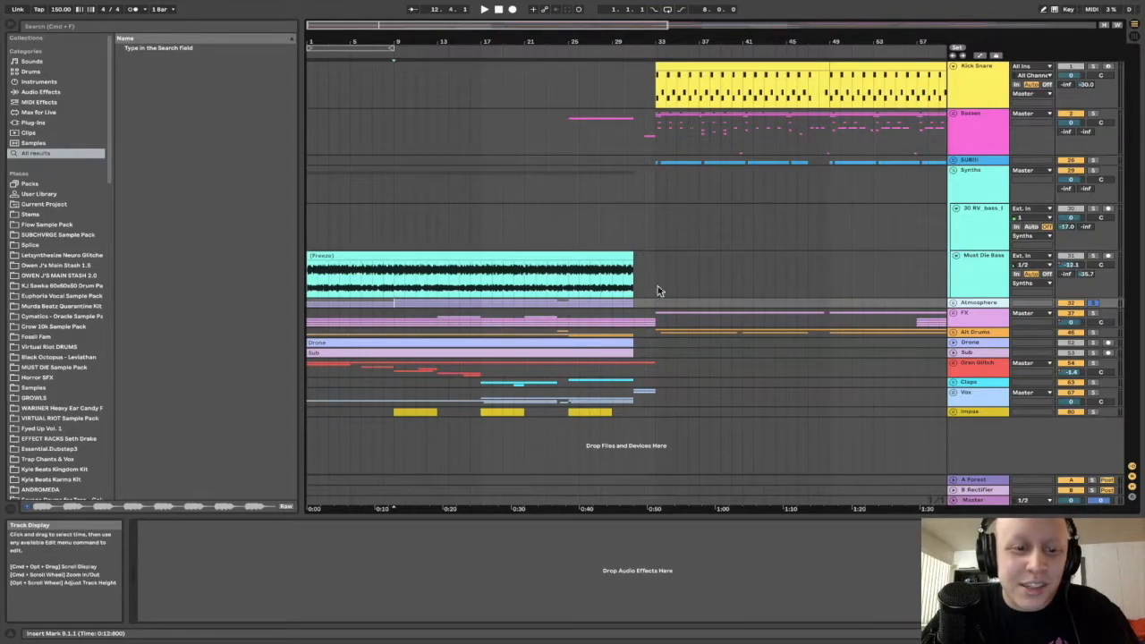
# Place the insert marker at bar 1 on the Gran Glitch group and unfold its tracks.
pyautogui.click(439, 354)
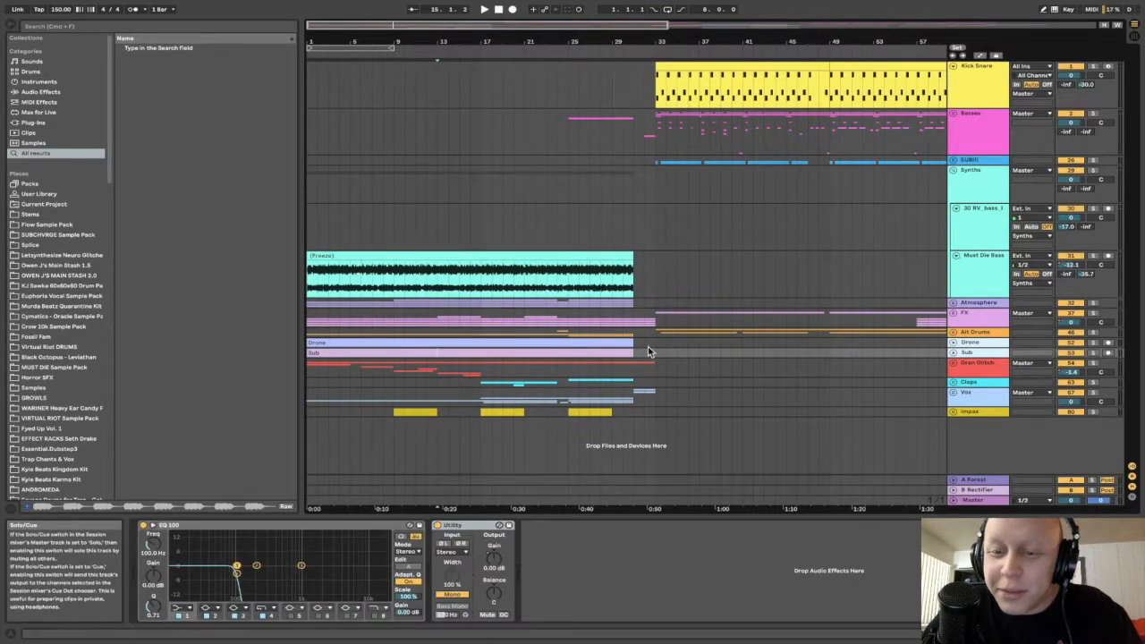
pyautogui.click(311, 371)
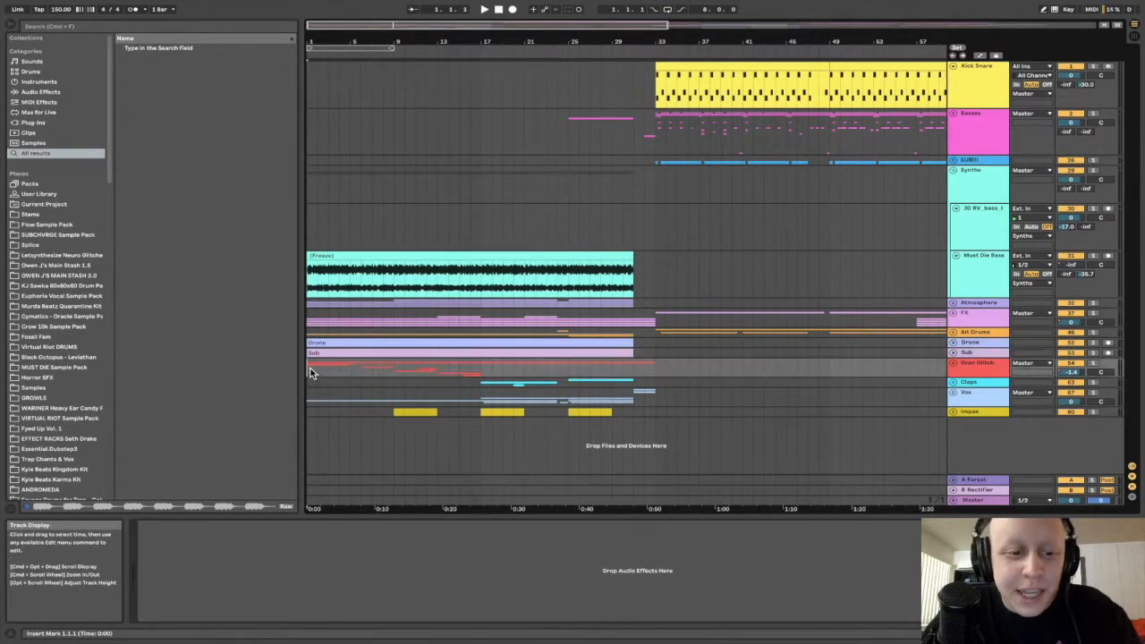
pyautogui.click(953, 363)
pyautogui.scroll(-3, 449, 385)
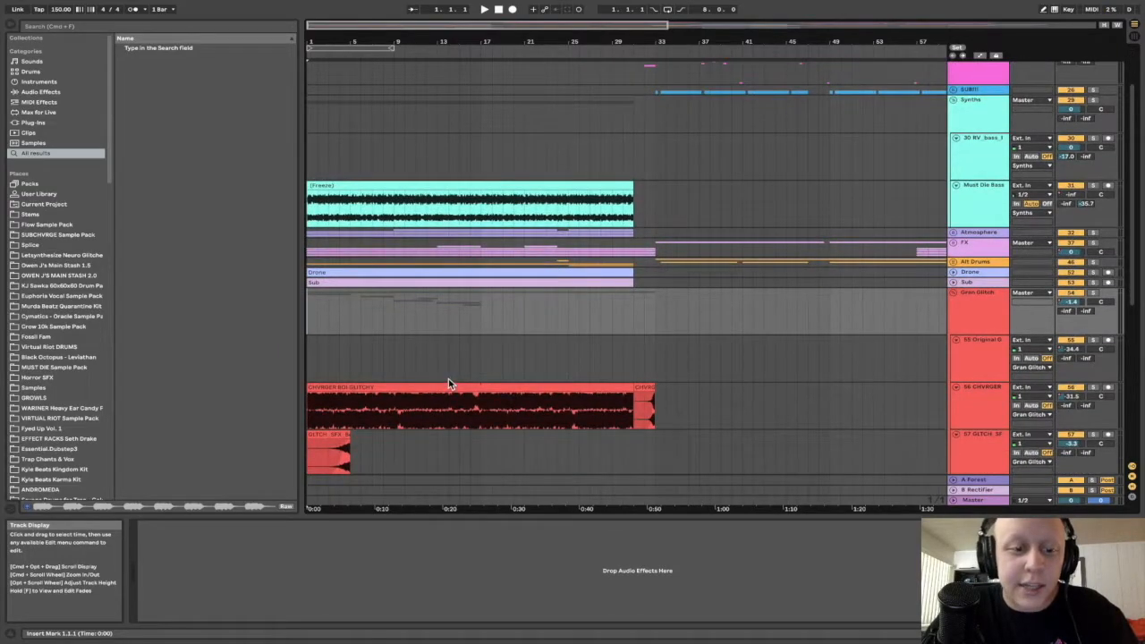
pyautogui.scroll(5, 450, 384)
pyautogui.hscroll(-5, 450, 384)
pyautogui.scroll(-1, 449, 384)
pyautogui.scroll(-4, 450, 383)
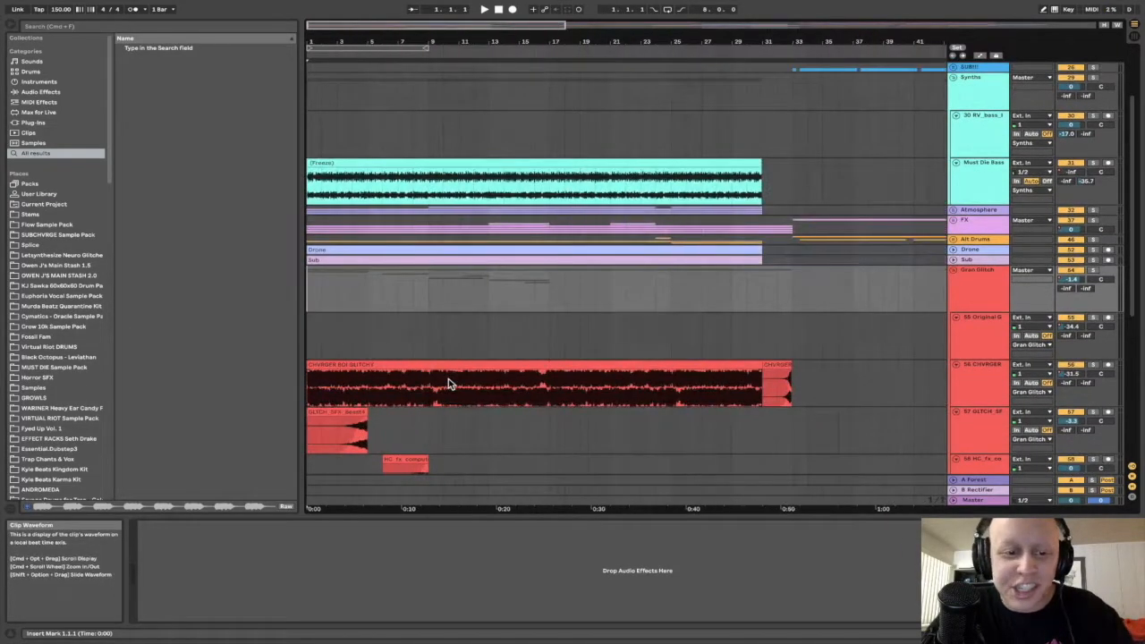
# Solo the Gran Glitch group and play it from bar 1 with the automation lanes shown.
pyautogui.click(1093, 271)
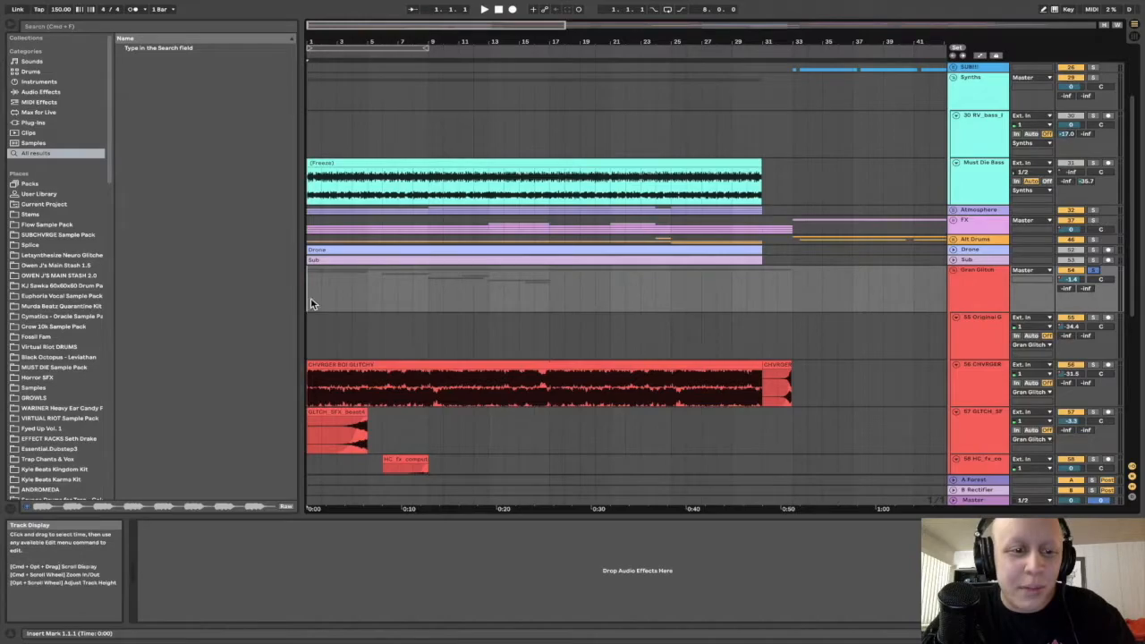
pyautogui.press('space')
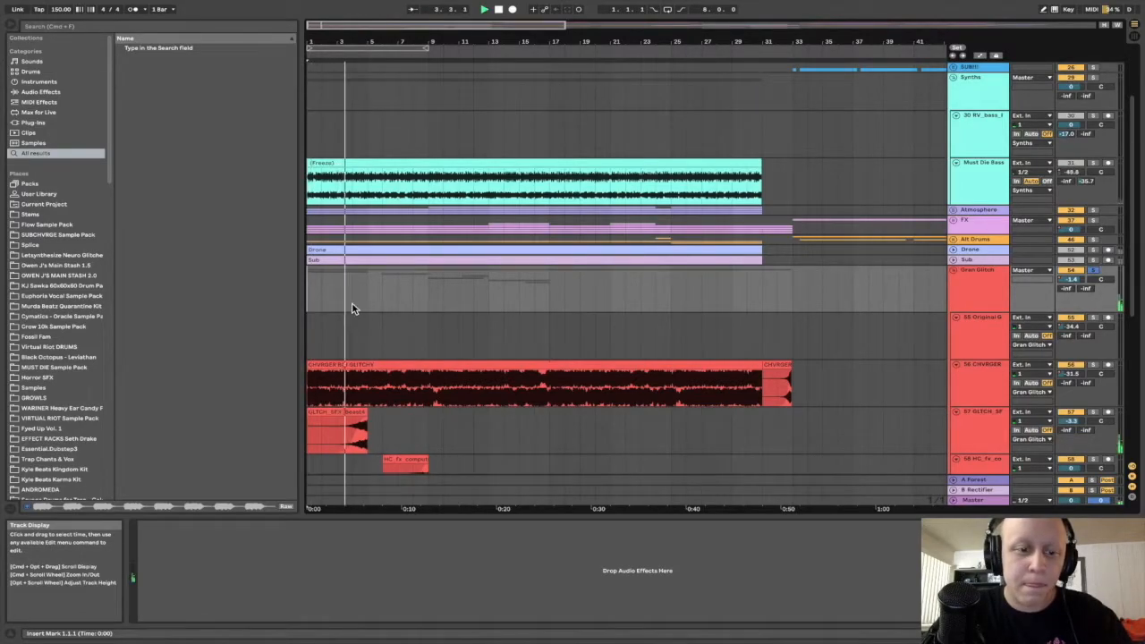
pyautogui.scroll(-1, 510, 308)
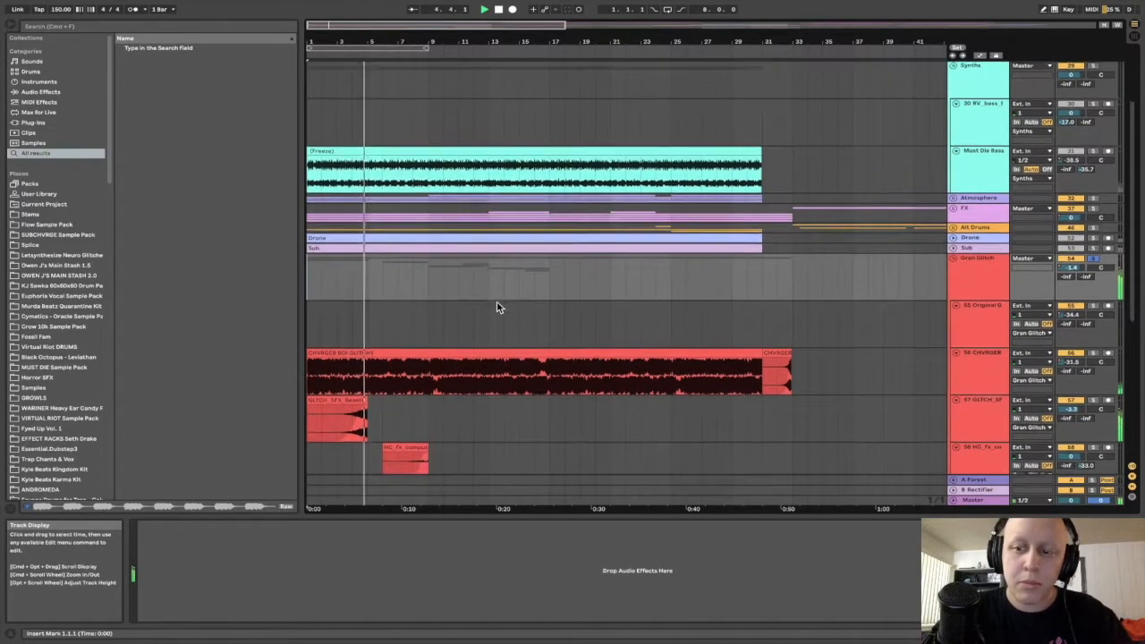
pyautogui.scroll(-5, 499, 308)
pyautogui.press('a')
pyautogui.press('-')
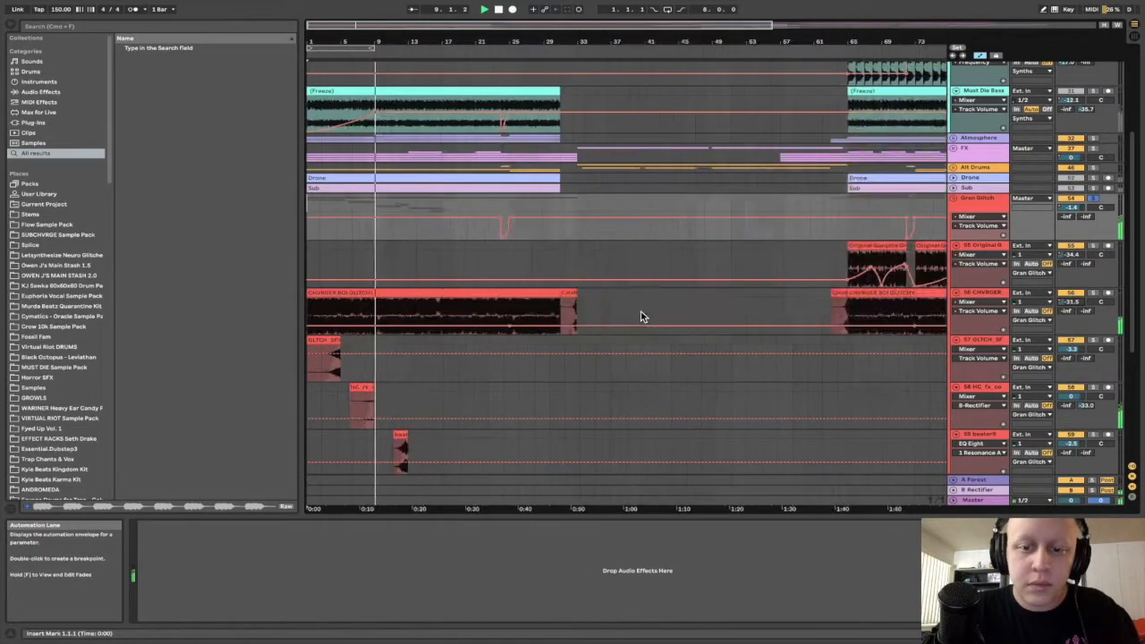
pyautogui.scroll(-1, 456, 336)
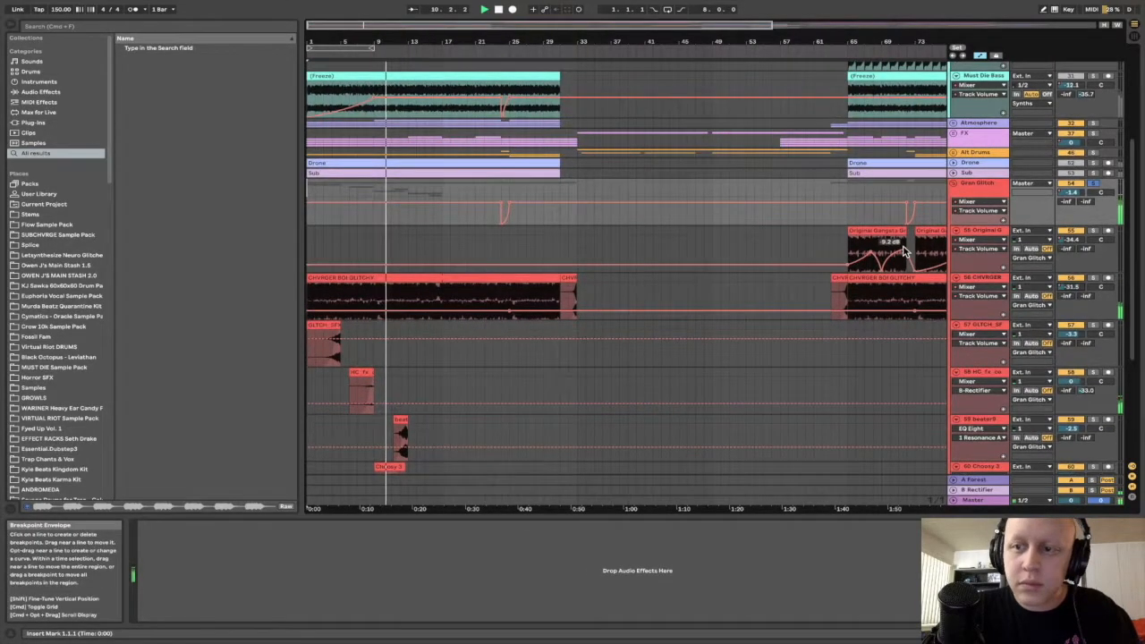
# Select the HC_fx track within the Gran Glitch group at bar 1 to show its Delay device.
pyautogui.scroll(-10, 427, 289)
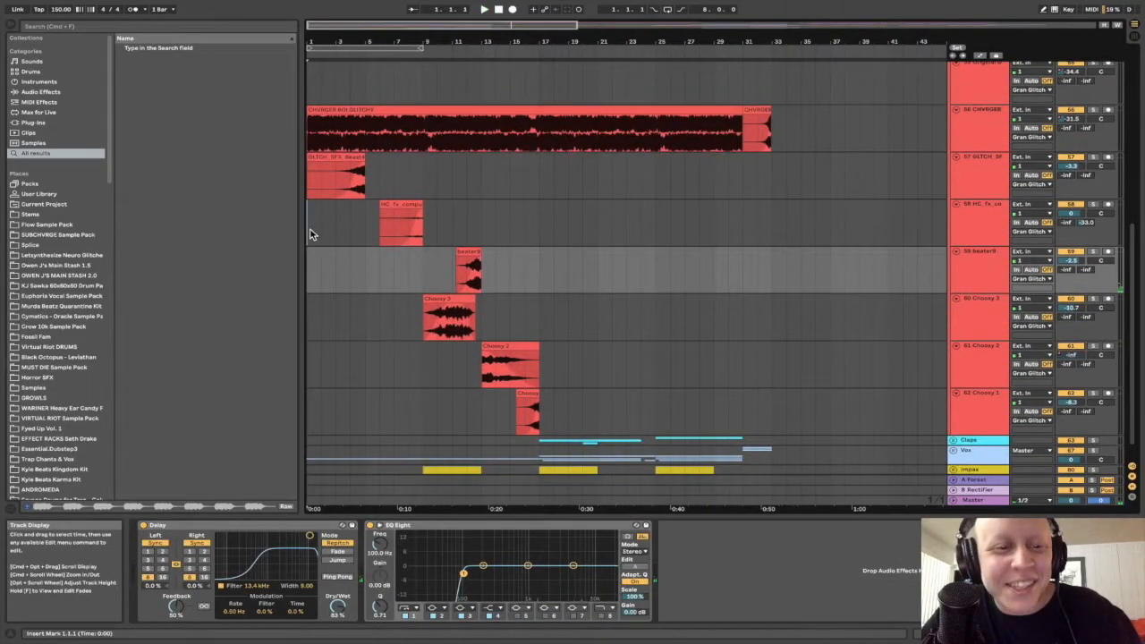
pyautogui.click(311, 234)
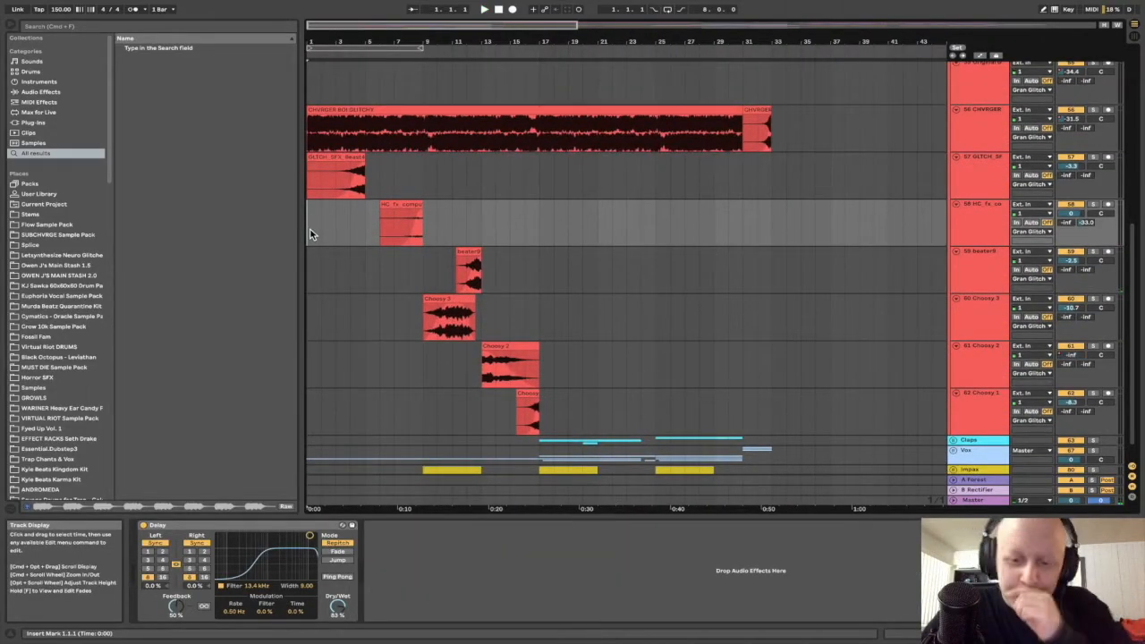
pyautogui.scroll(5, 310, 233)
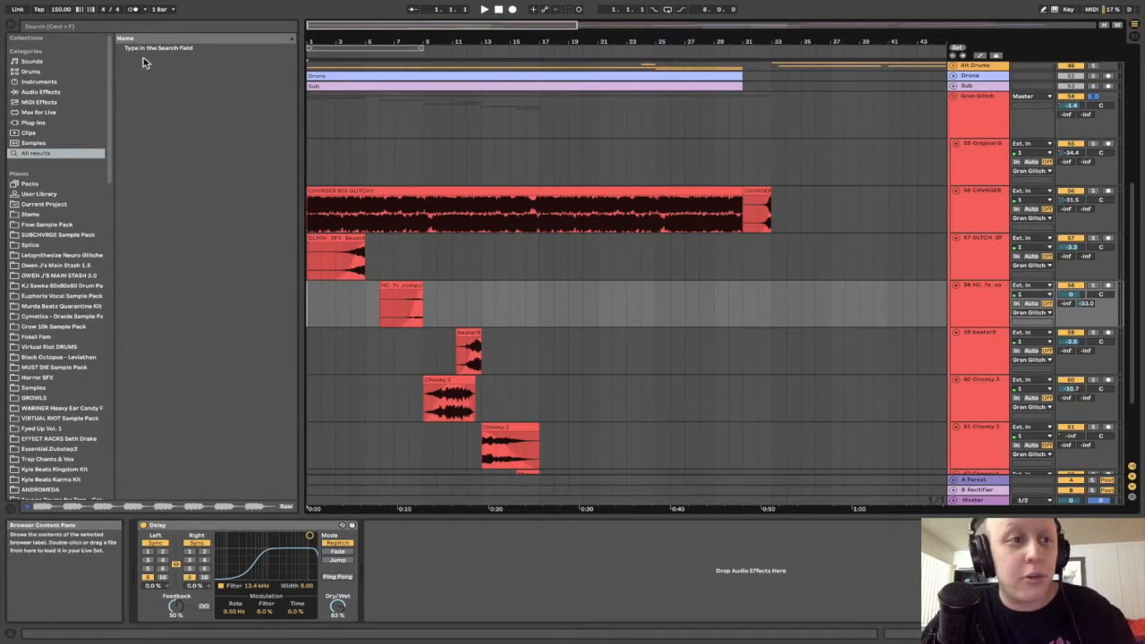
# Search the browser for "portal" and load the Portal plug-in onto the HC_fx_computer_glitches track after its Delay.
pyautogui.click(114, 27)
pyautogui.write('portal')
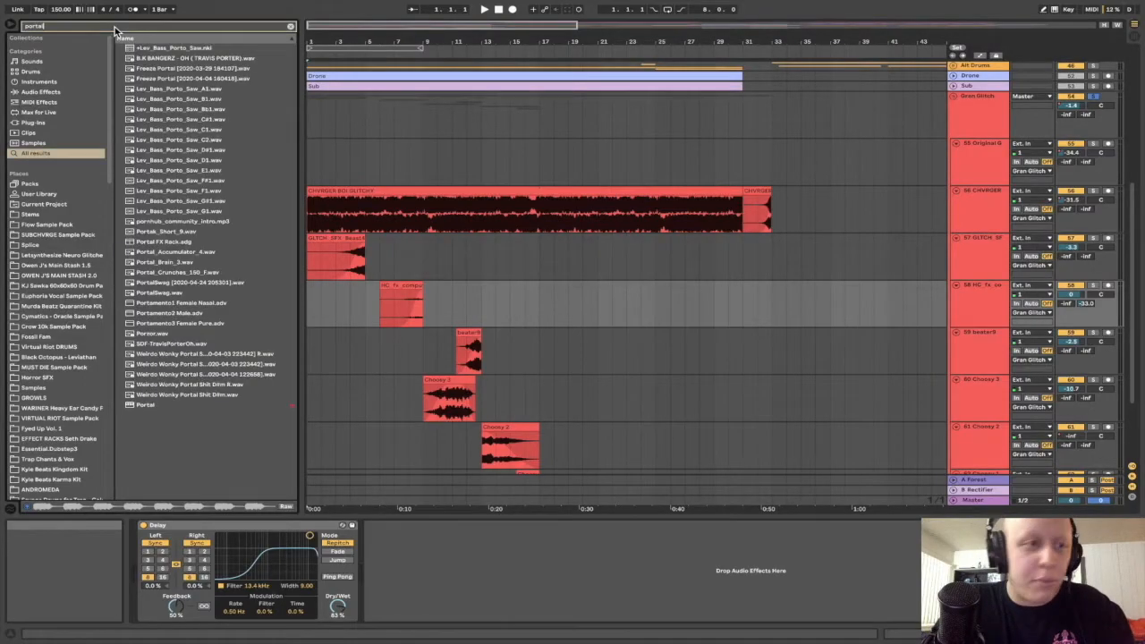
pyautogui.click(149, 181)
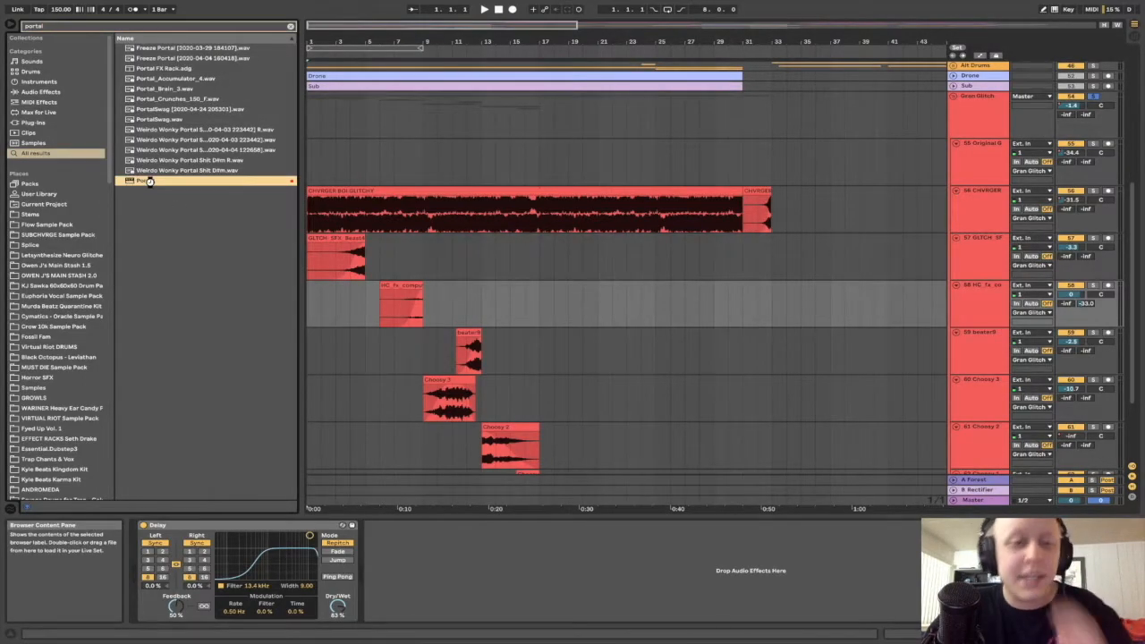
pyautogui.doubleClick(151, 182)
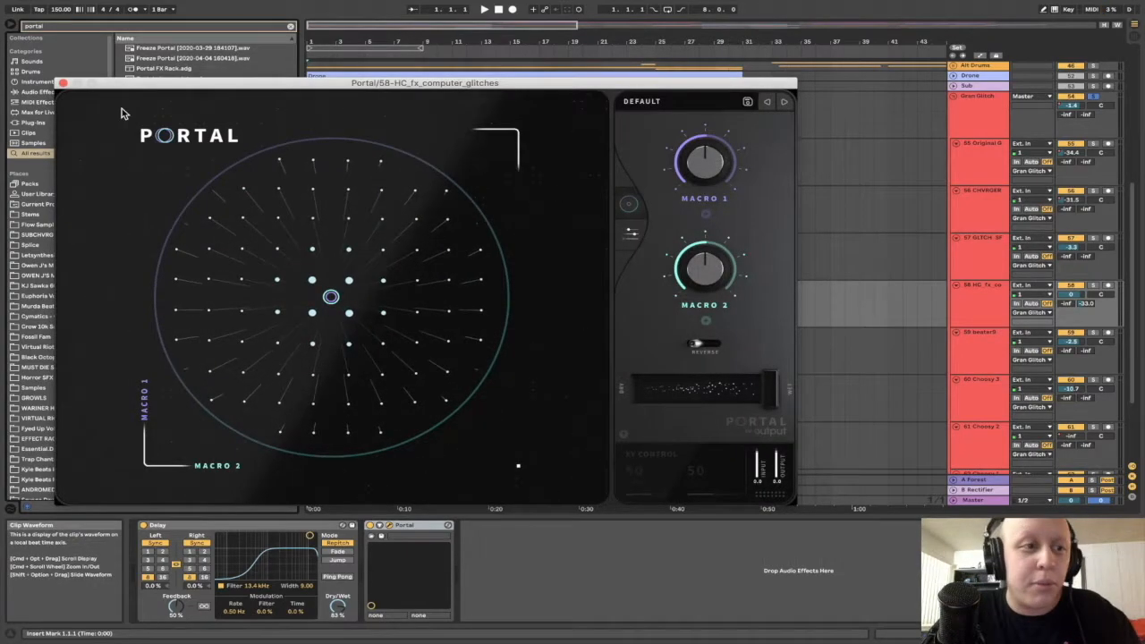
# Look over Portal's grain controls and preset categories, then close the plug-in window.
pyautogui.click(629, 231)
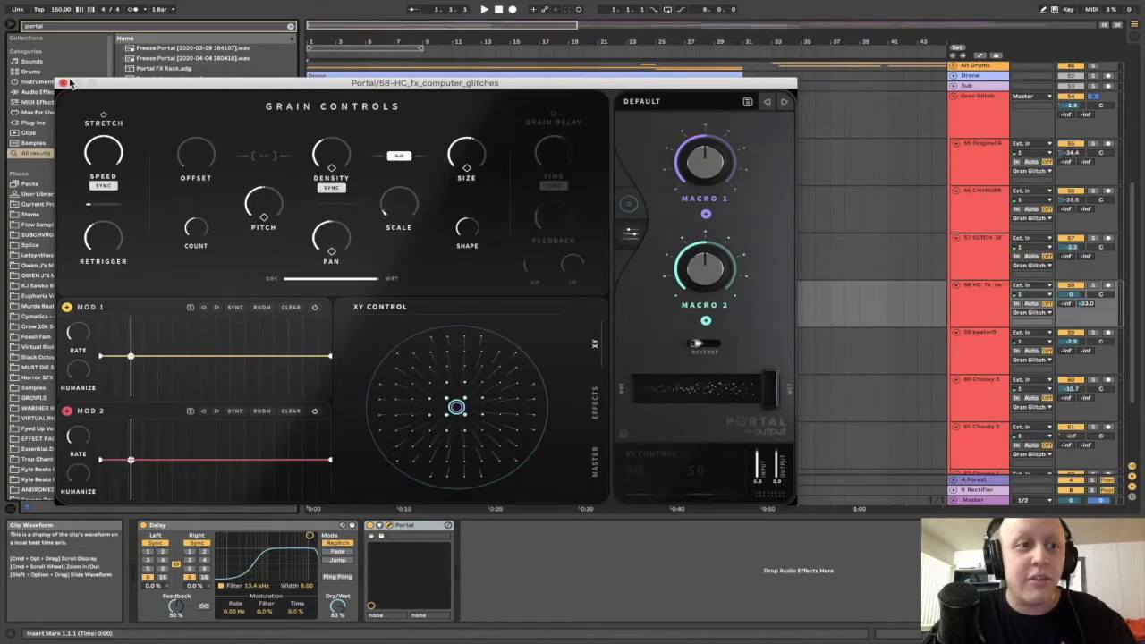
pyautogui.click(629, 204)
pyautogui.click(646, 102)
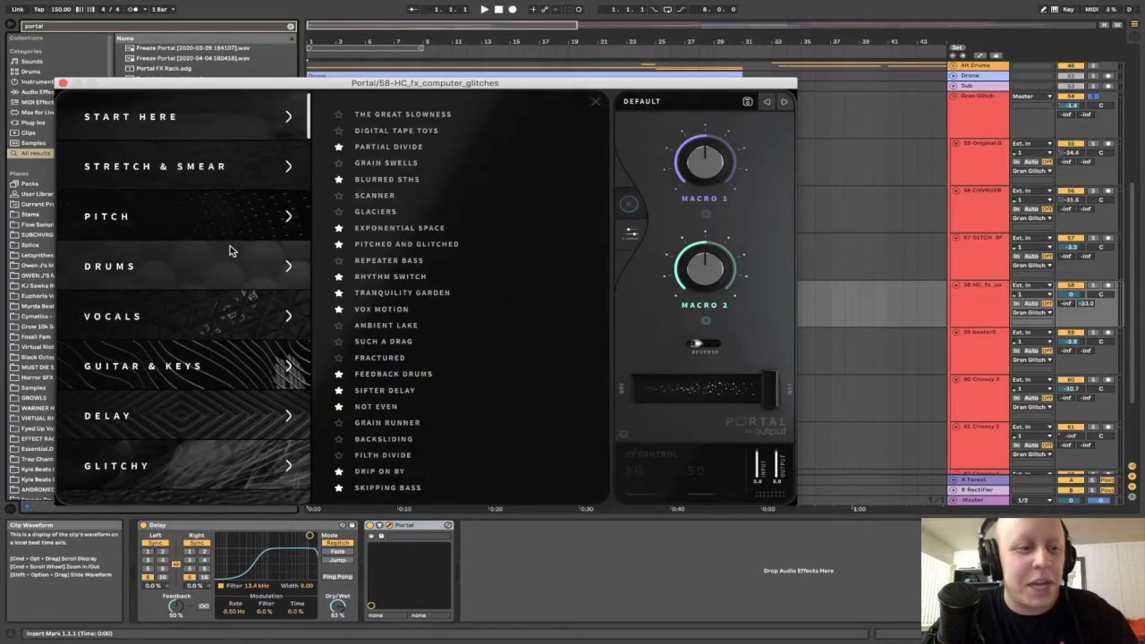
pyautogui.scroll(-5, 229, 251)
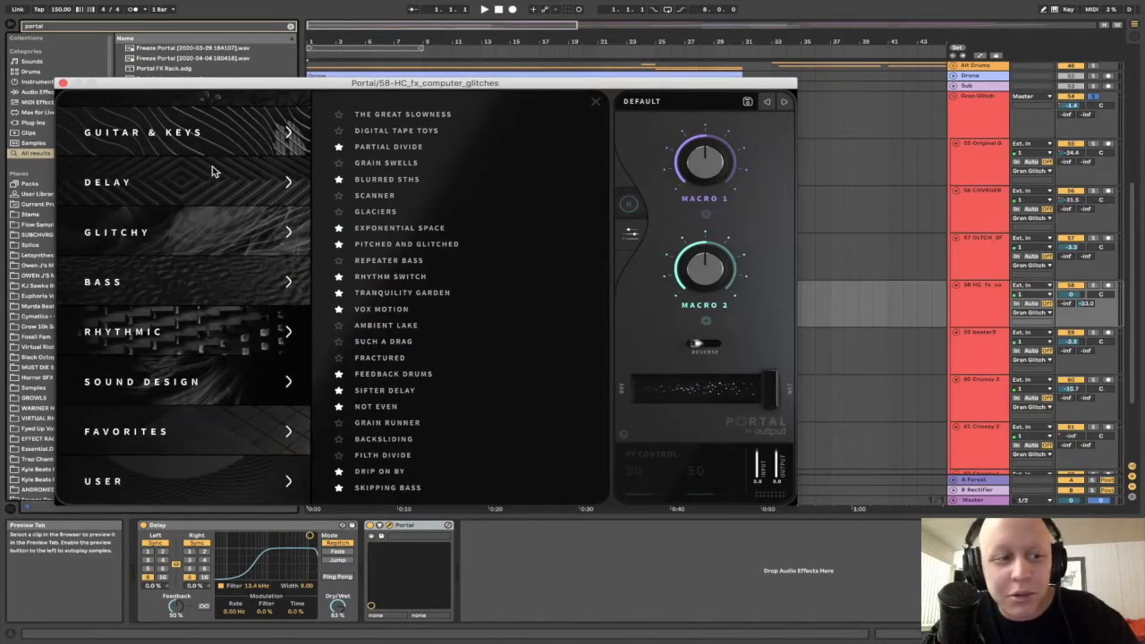
pyautogui.click(62, 84)
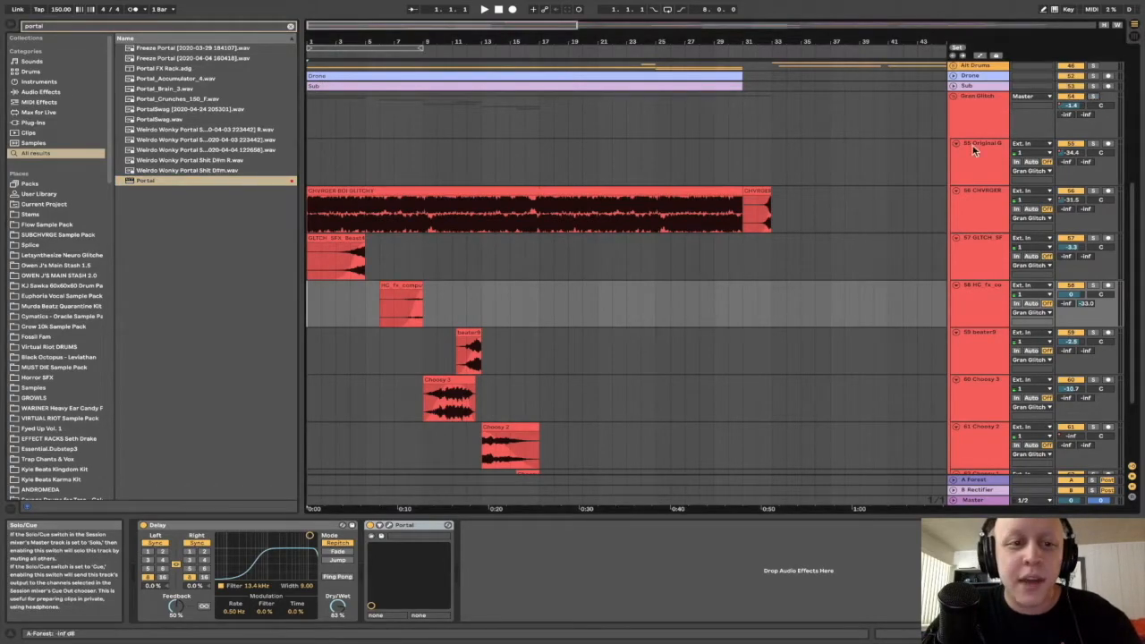
# Show the CHVRGER track's devices, solo the track and play its clip from around bar 12.
pyautogui.click(1007, 204)
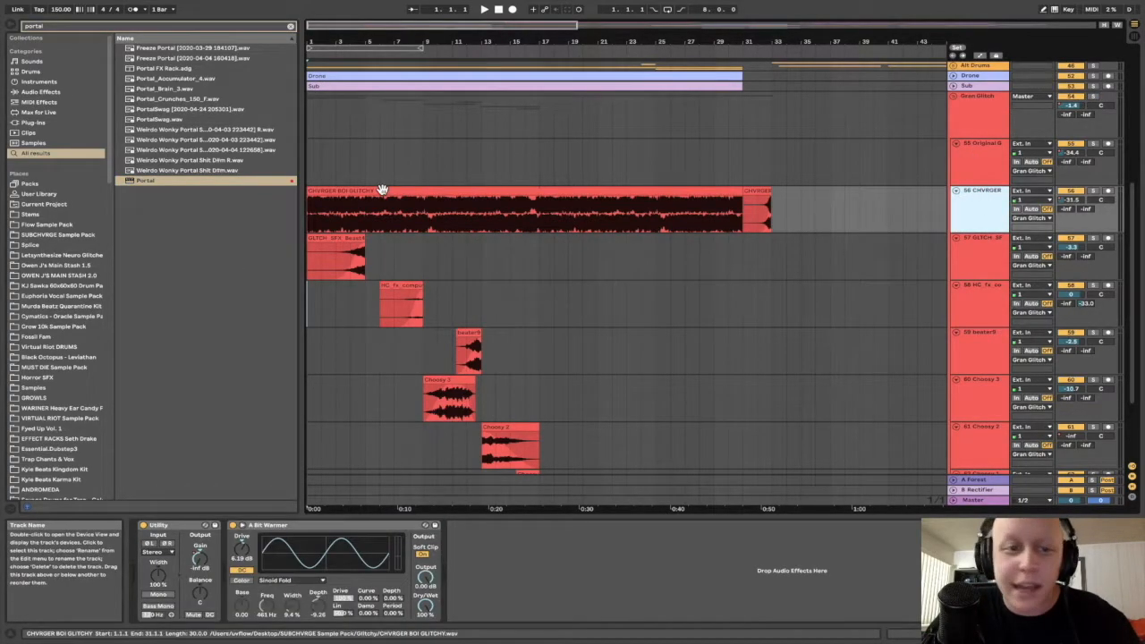
pyautogui.click(421, 224)
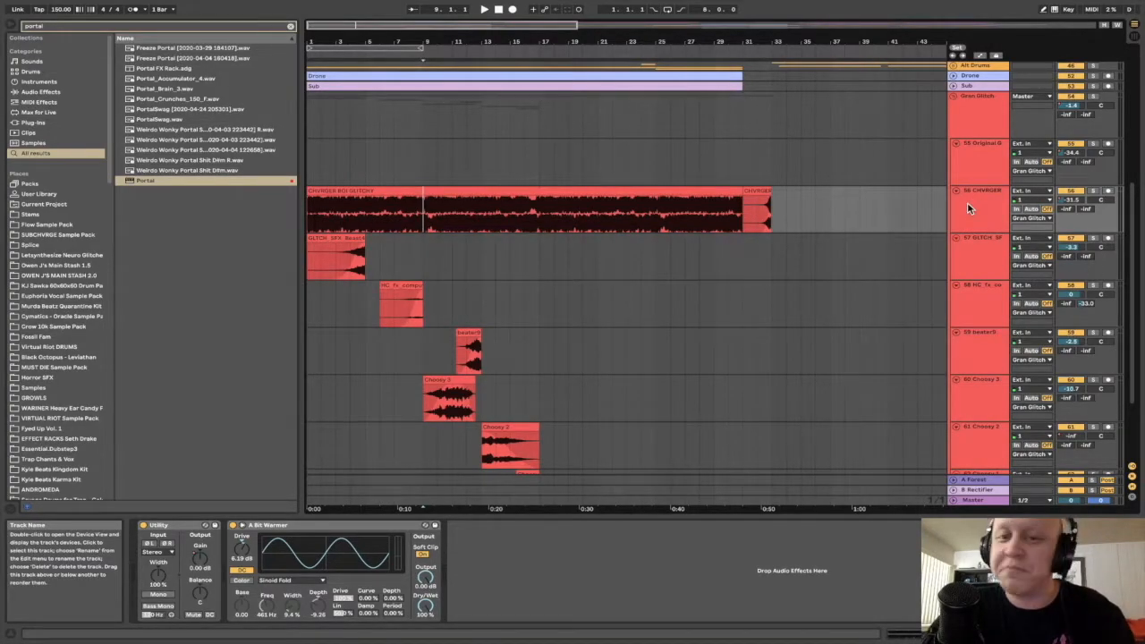
pyautogui.click(1095, 192)
pyautogui.press('w')
pyautogui.hscroll(-5, 399, 258)
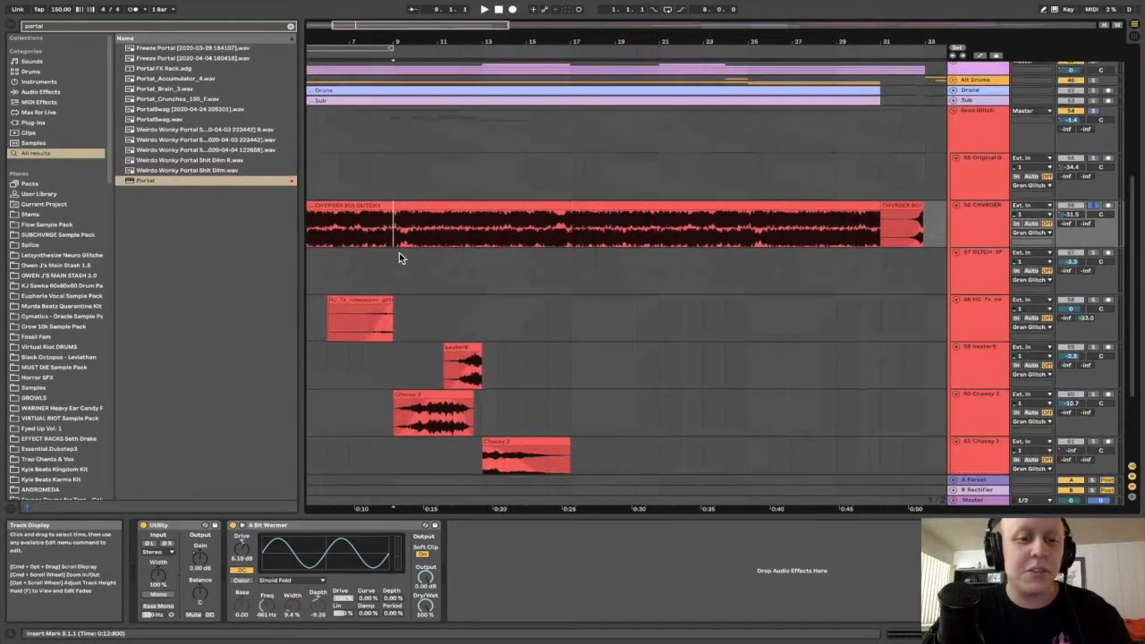
pyautogui.click(474, 228)
pyautogui.press('space')
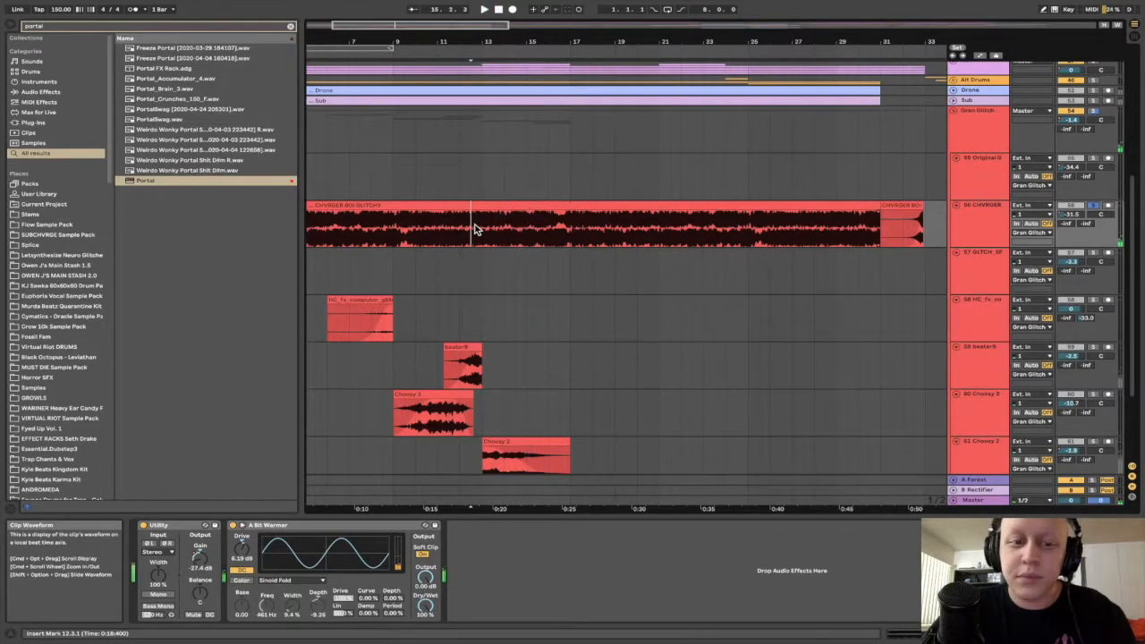
# Solo the Choosy 3 track in the Gran Glitch group and play it from bar 10.
pyautogui.scroll(-5, 467, 237)
pyautogui.scroll(-3, 414, 242)
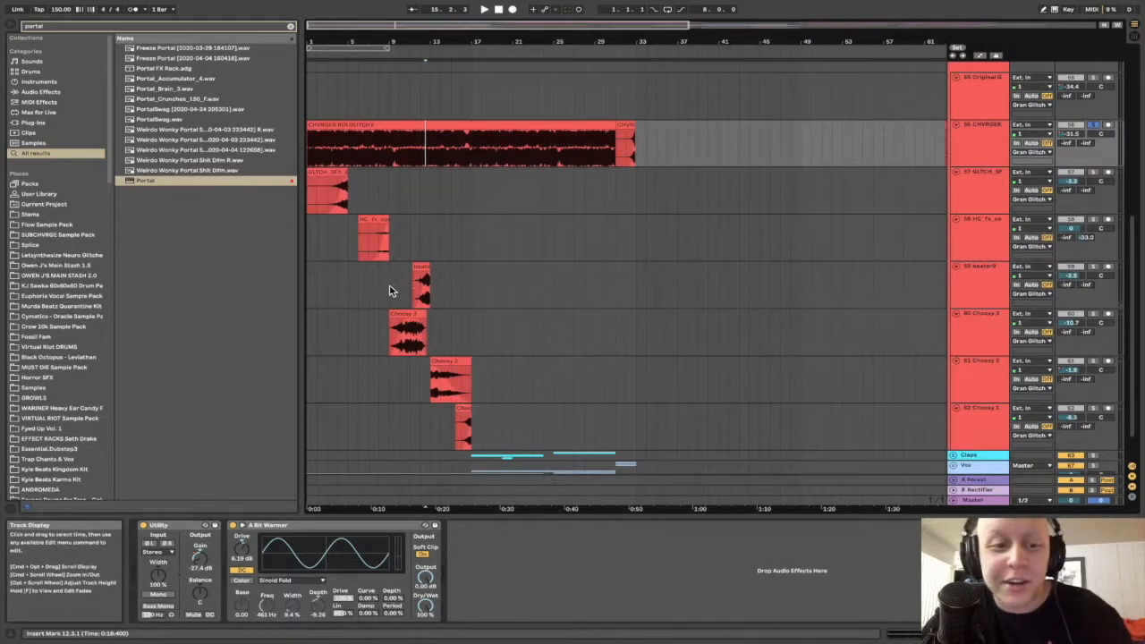
pyautogui.scroll(5, 388, 287)
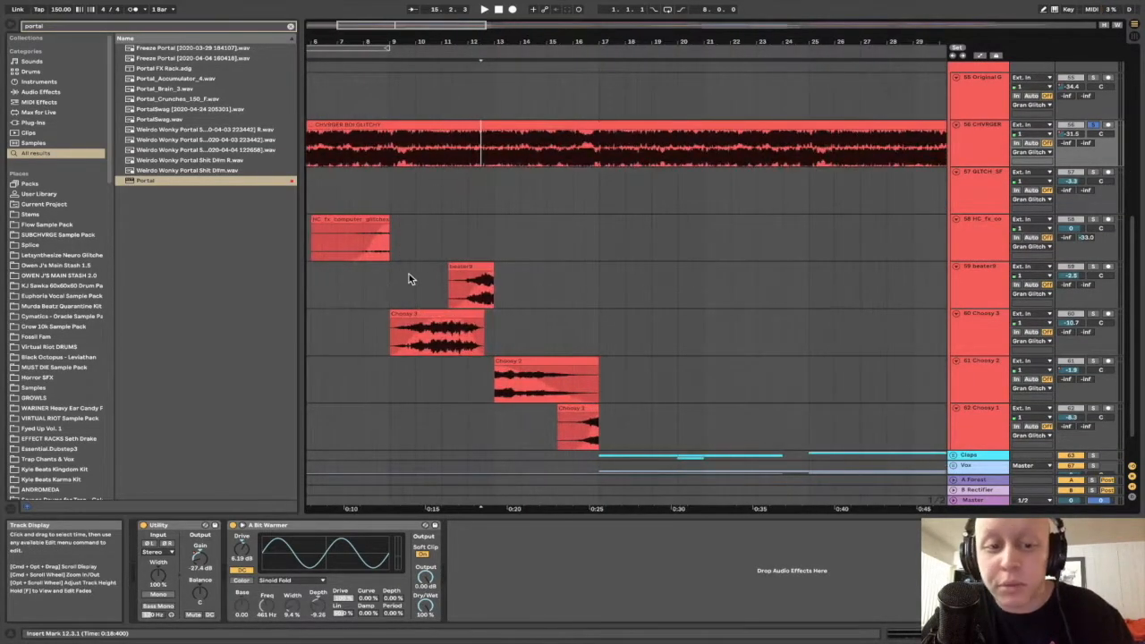
pyautogui.click(414, 275)
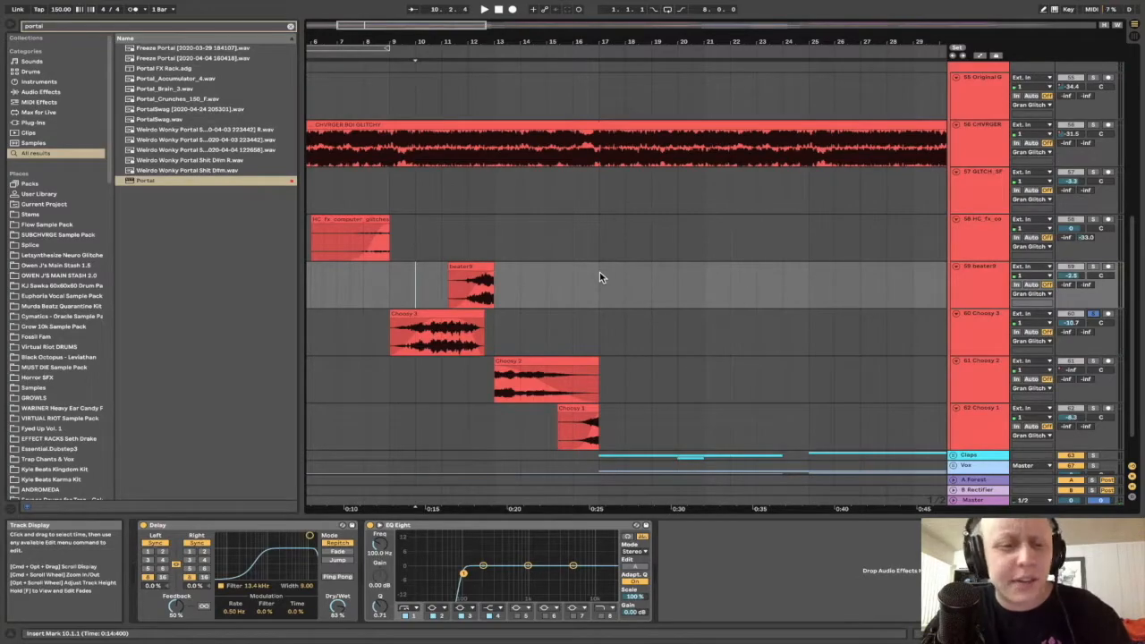
pyautogui.press('space')
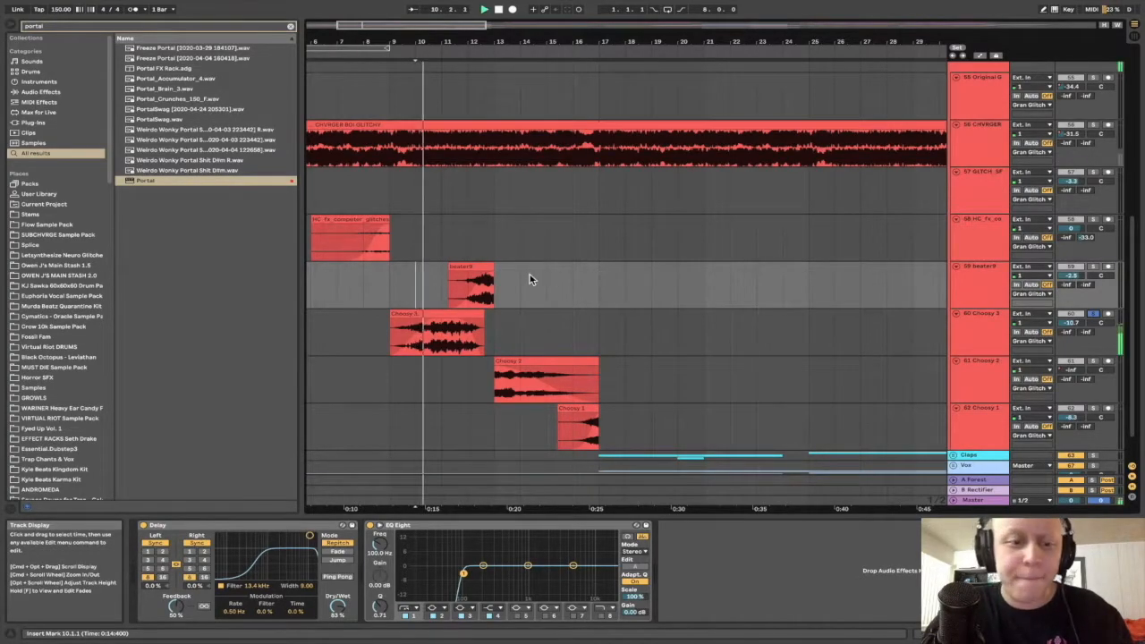
pyautogui.press('space')
# Solo the beater9 track and play its clip from bar 12.
pyautogui.click(469, 251)
pyautogui.click(1093, 266)
pyautogui.press('space')
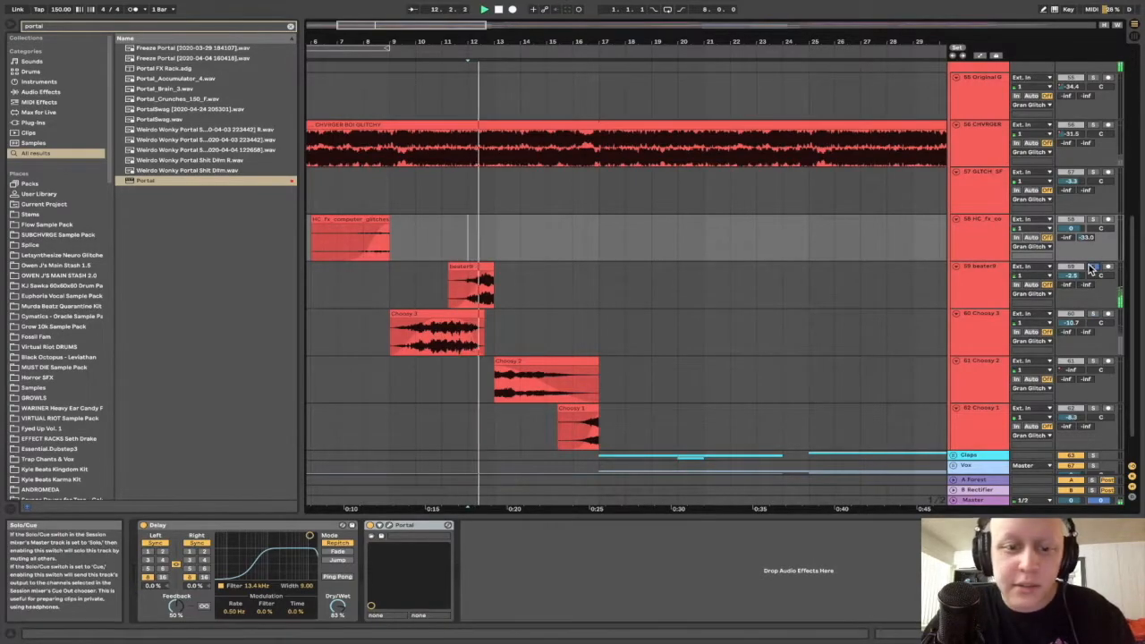
pyautogui.press('space')
# Turn off the solo on the beater9 track and fold the Gran Glitch group.
pyautogui.hscroll(-5, 666, 283)
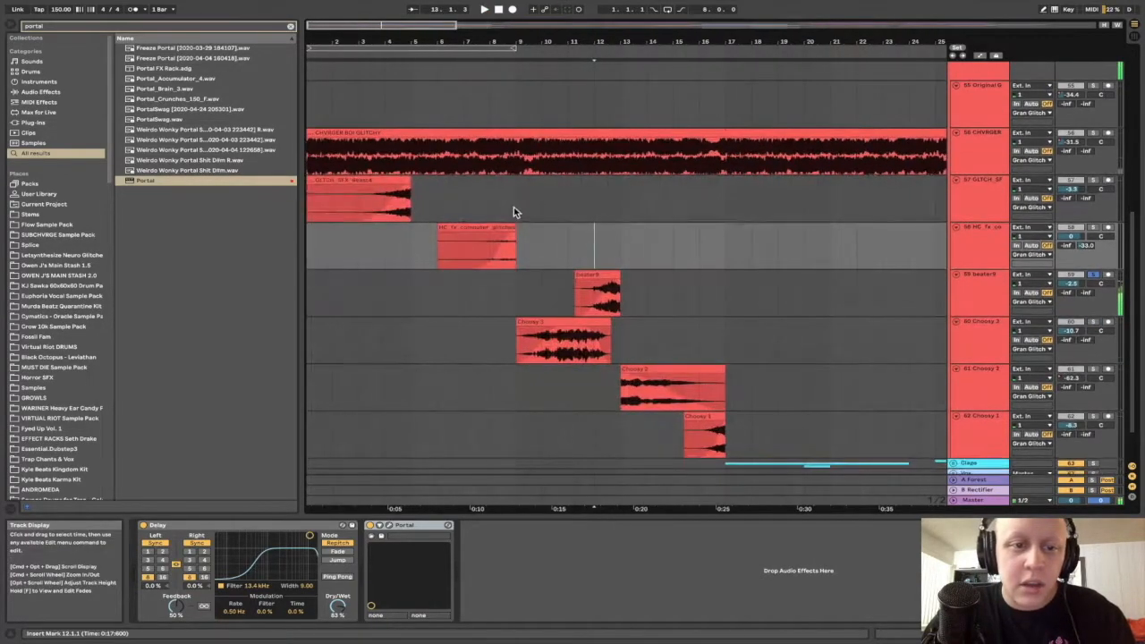
pyautogui.click(477, 204)
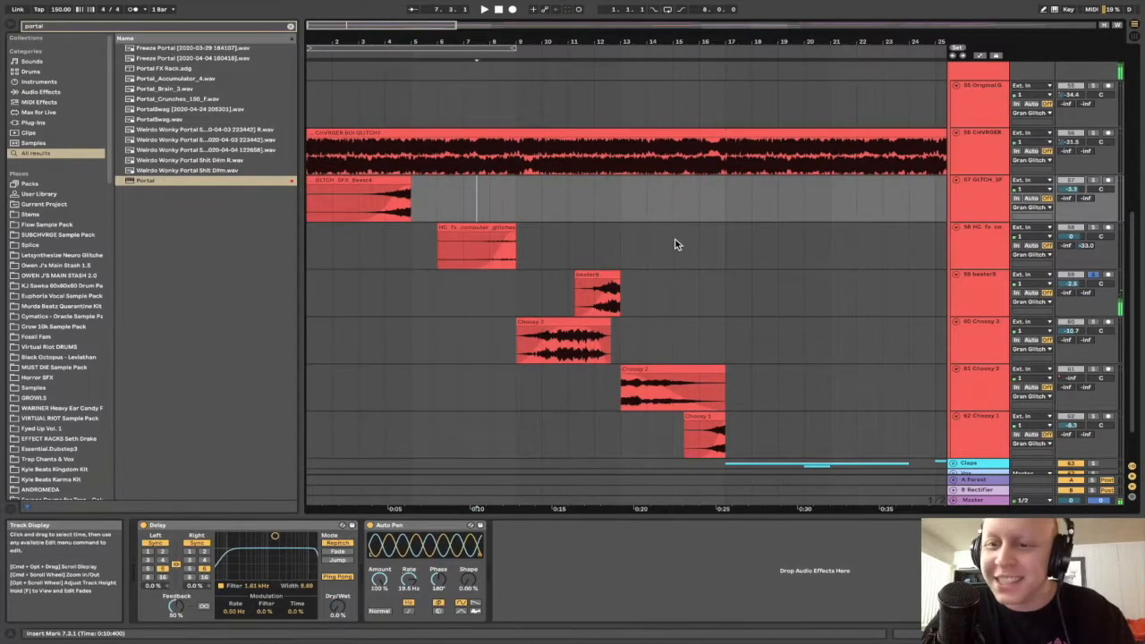
pyautogui.click(981, 295)
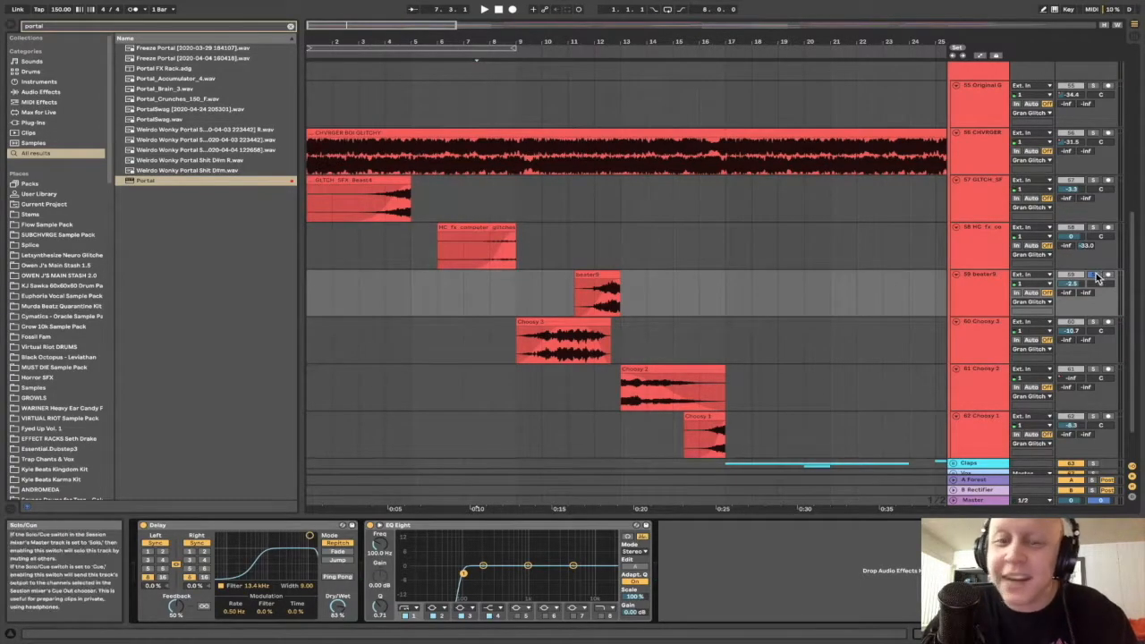
pyautogui.scroll(2, 447, 237)
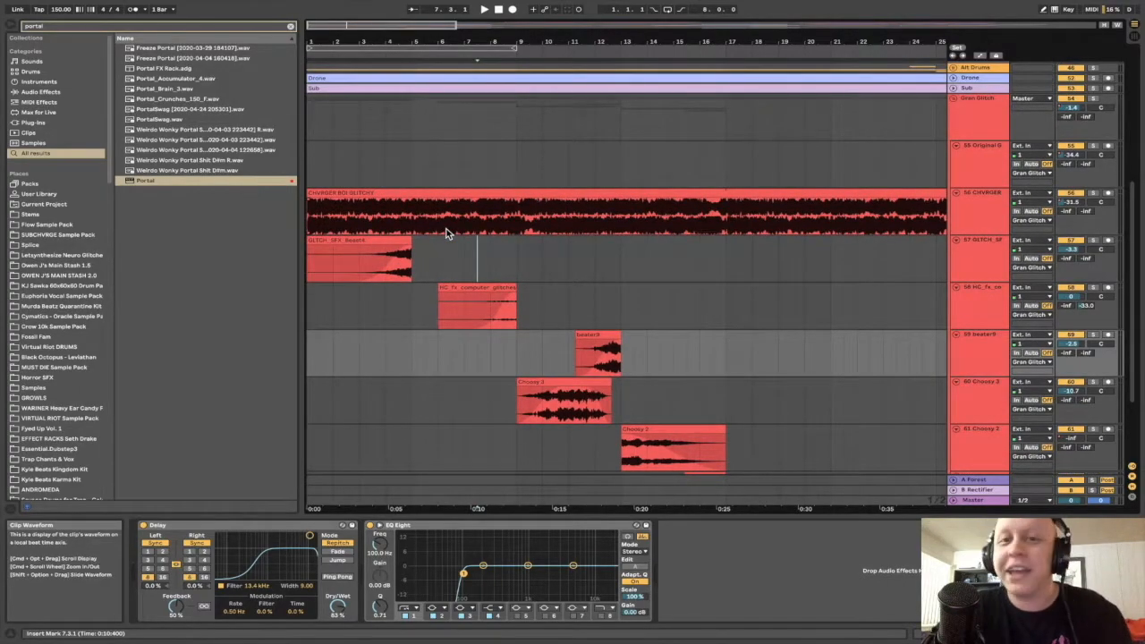
pyautogui.scroll(-3, 468, 254)
pyautogui.scroll(-4, 468, 254)
pyautogui.scroll(4, 468, 254)
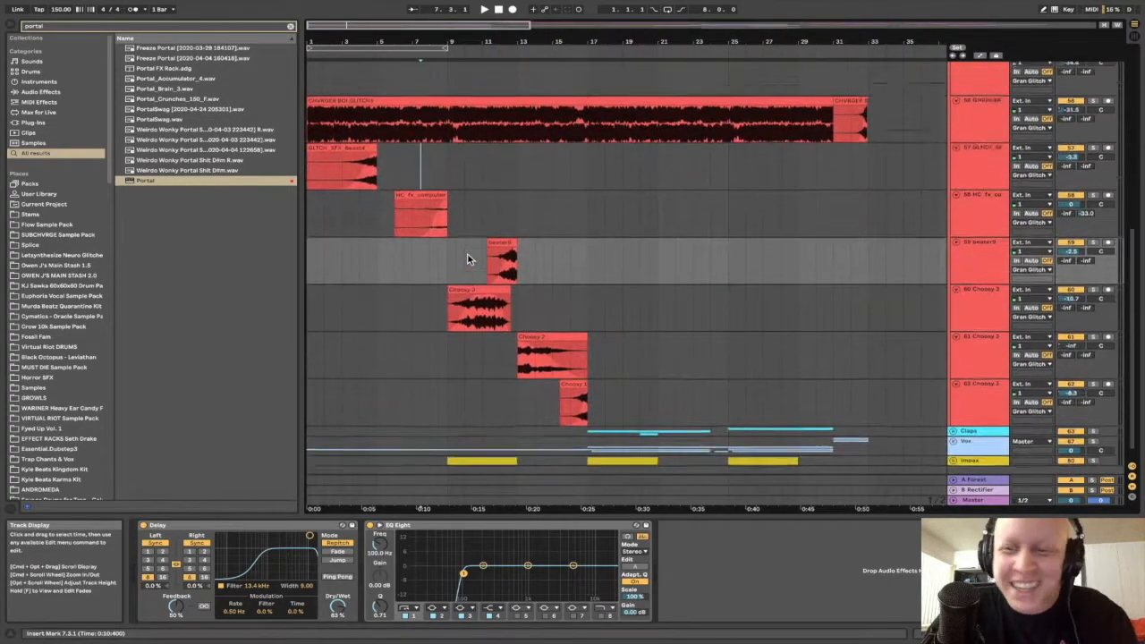
pyautogui.click(953, 99)
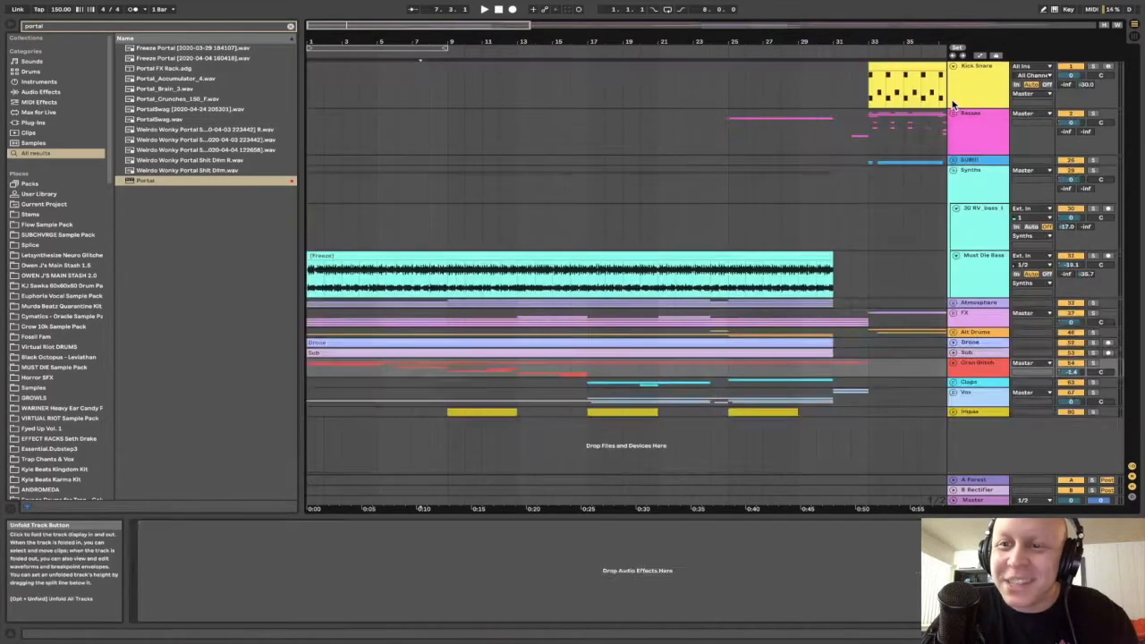
# Play the full mix from bar 9 with the whole arrangement in view.
pyautogui.click(448, 197)
pyautogui.press('space')
pyautogui.press('w')
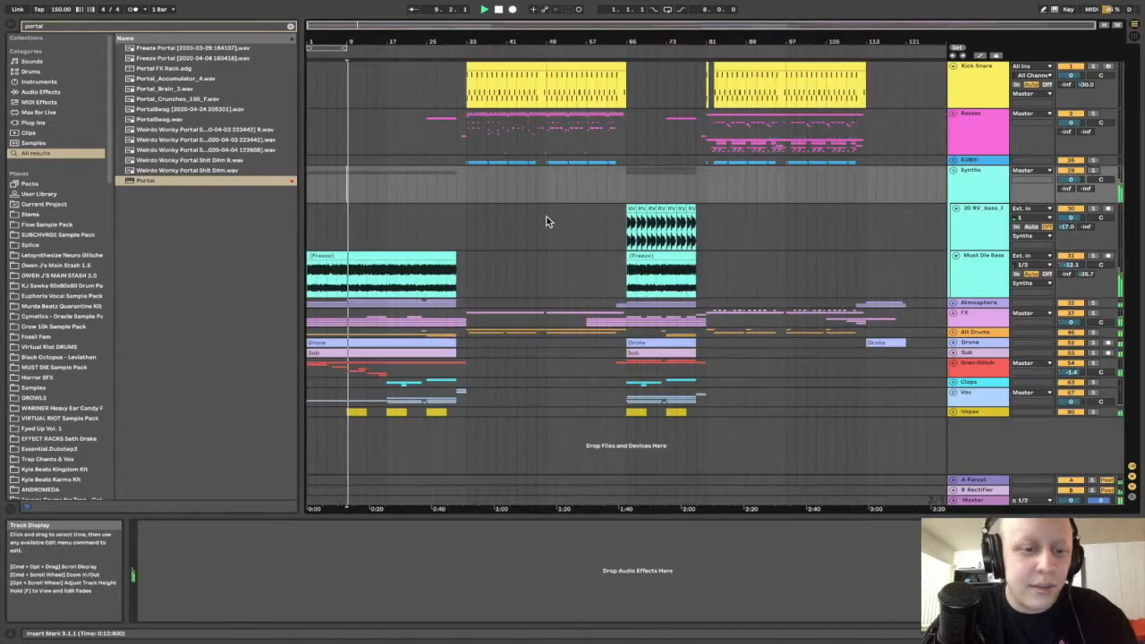
# Solo the Claps group and play it from bar 17.
pyautogui.click(387, 225)
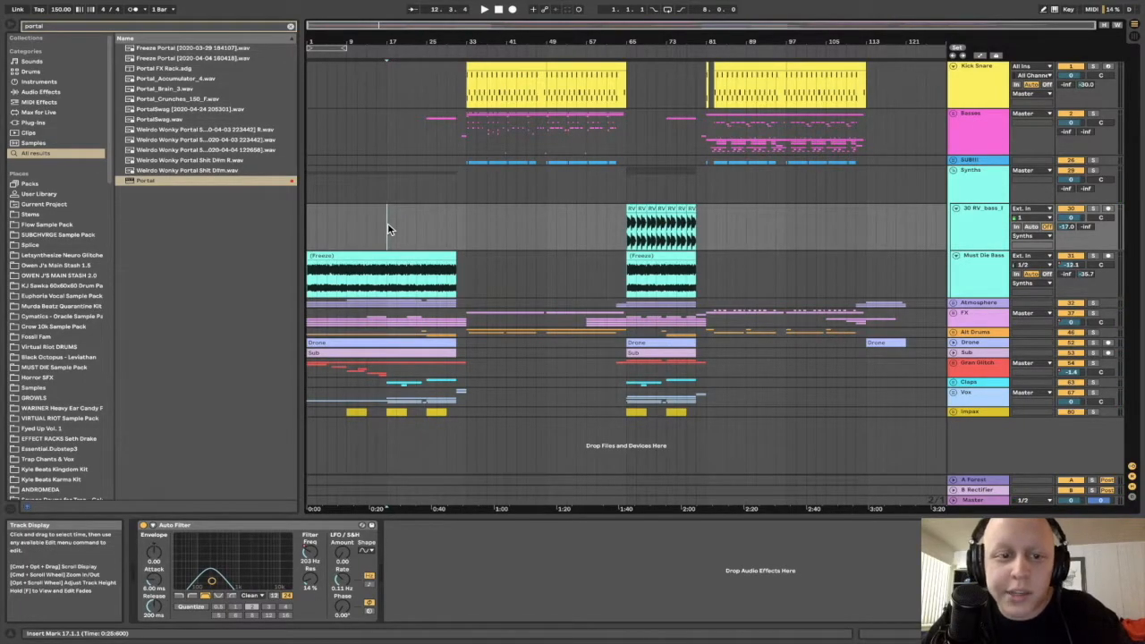
pyautogui.scroll(5, 388, 228)
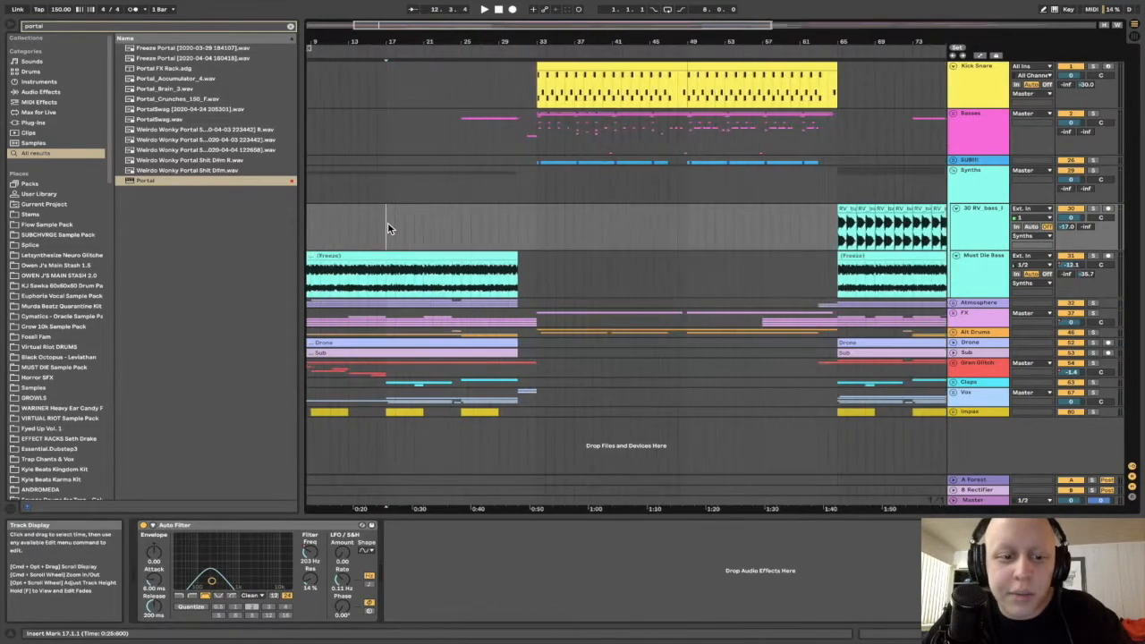
pyautogui.click(1093, 383)
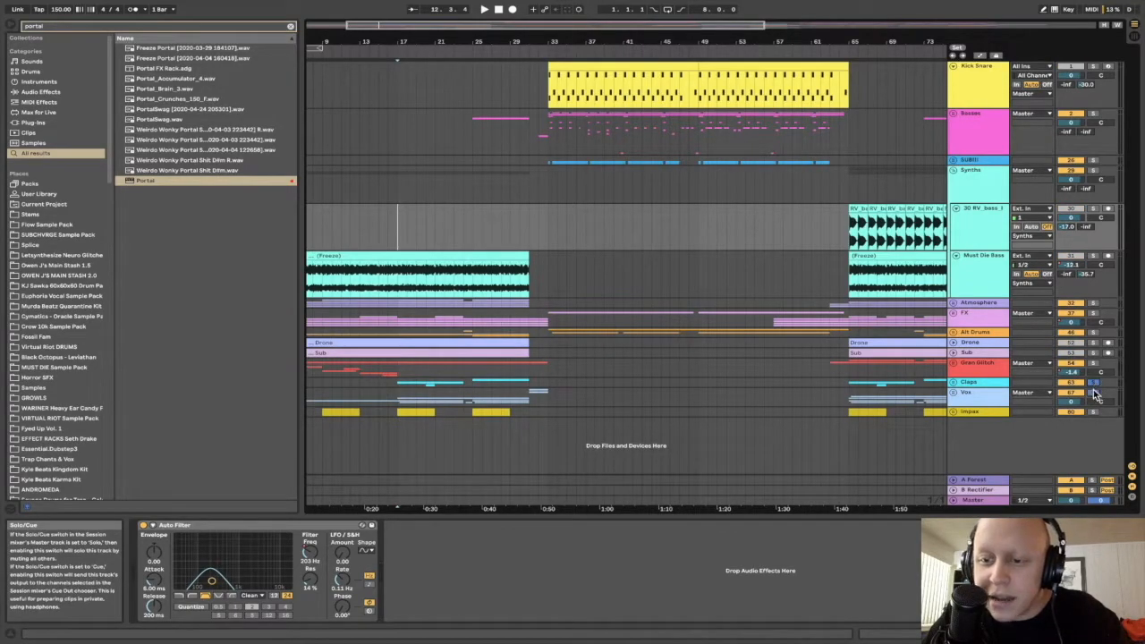
pyautogui.click(398, 398)
pyautogui.press('space')
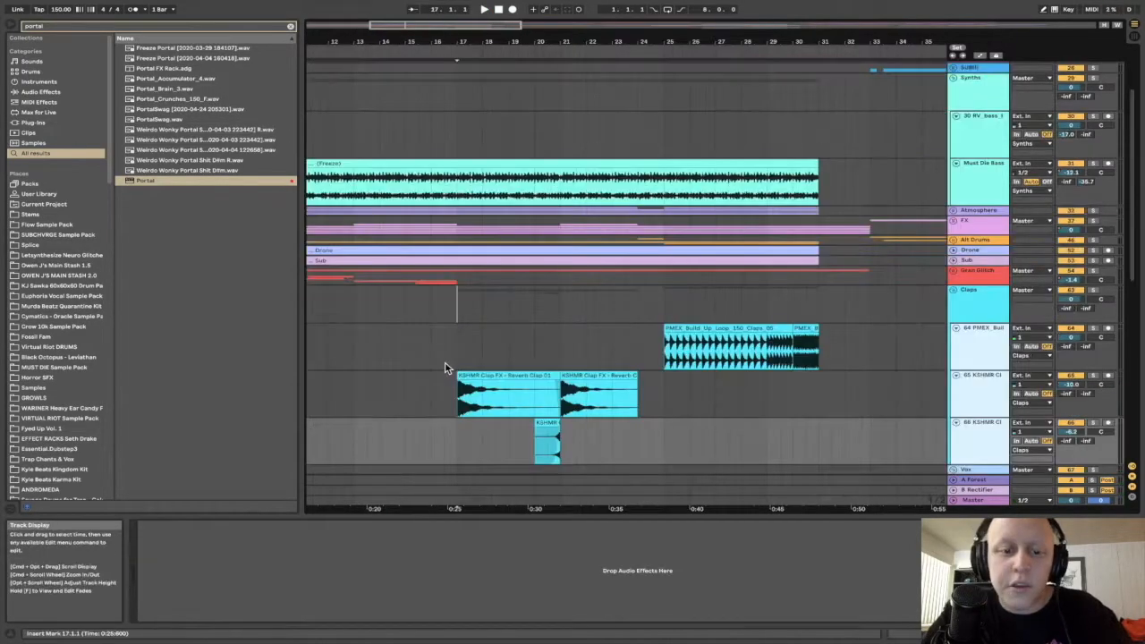
# Play the soloed KSHMR Clap FX reverb clap track from bar 17 and select that track.
pyautogui.click(462, 347)
pyautogui.press('space')
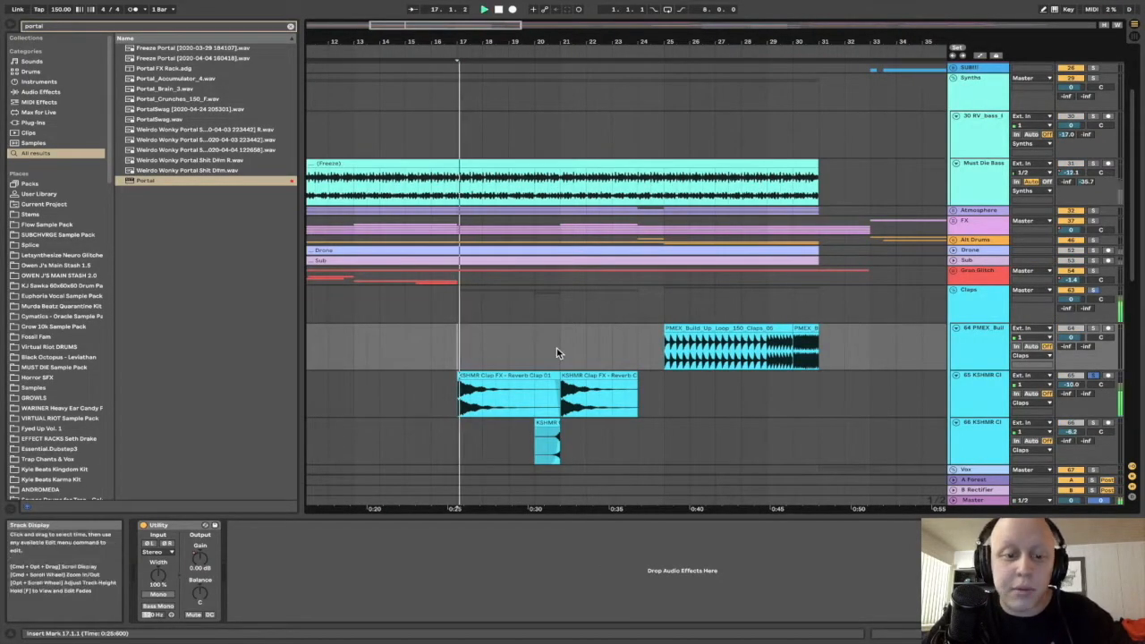
pyautogui.click(985, 401)
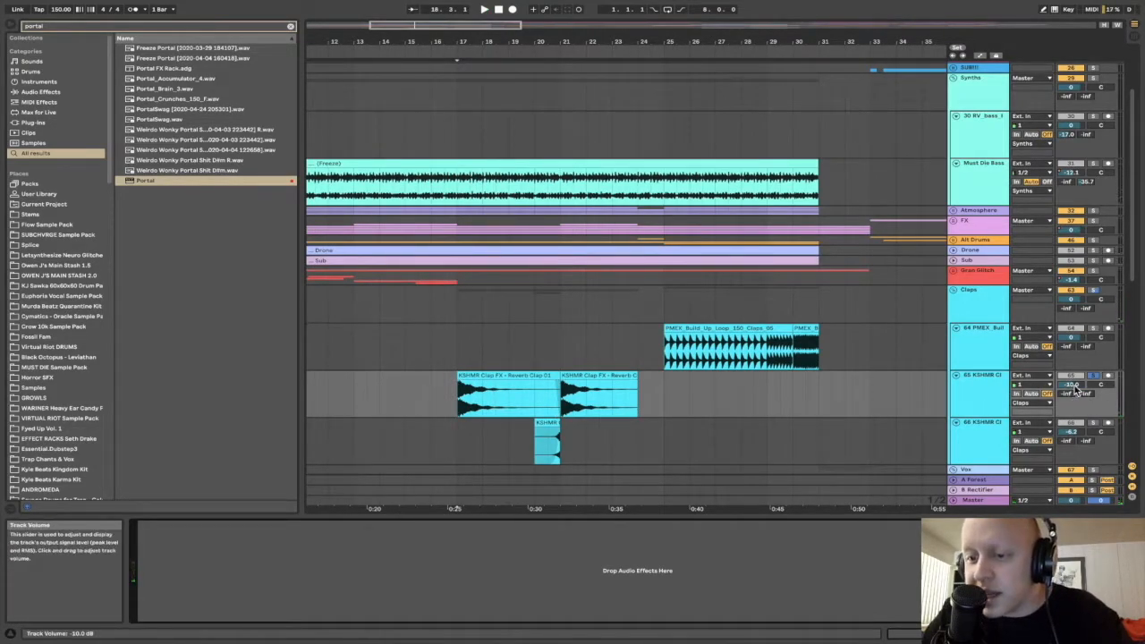
# Solo the CHOIR track in the Vox group, play it from bar 17 and view its Omnisphere patch.
pyautogui.scroll(-5, 775, 311)
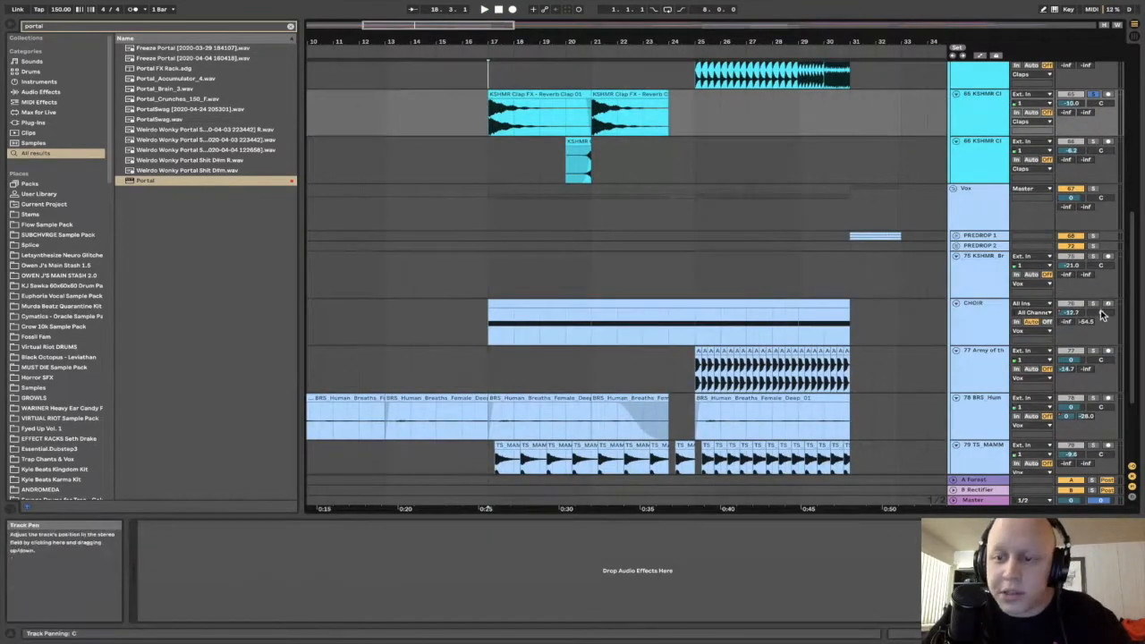
pyautogui.click(1094, 304)
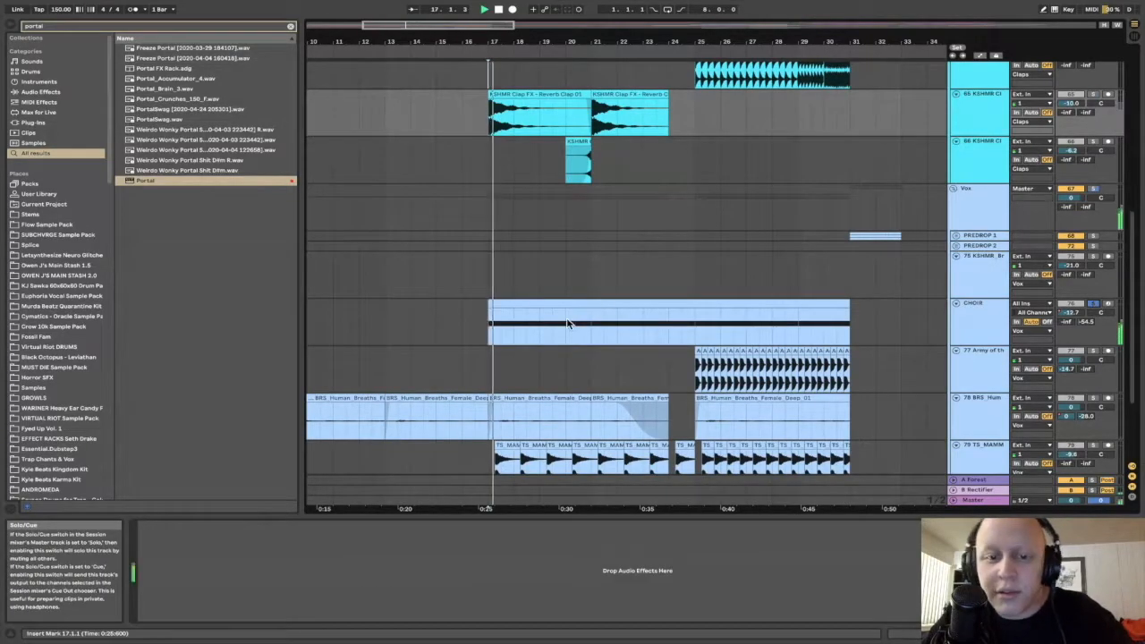
pyautogui.click(995, 329)
pyautogui.press('space')
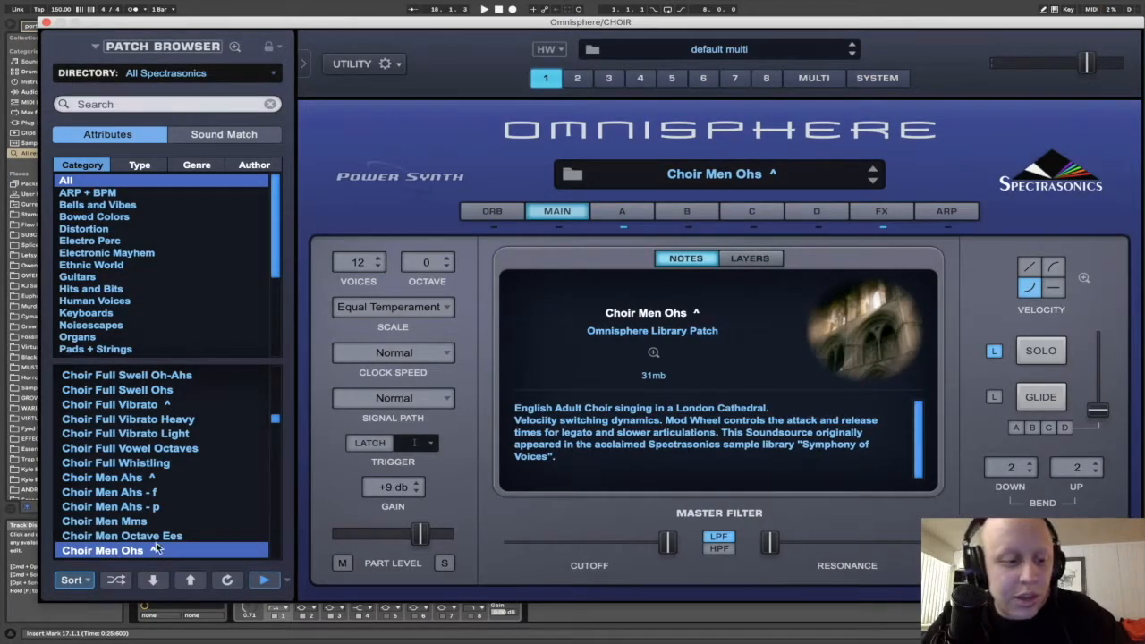
pyautogui.click(46, 24)
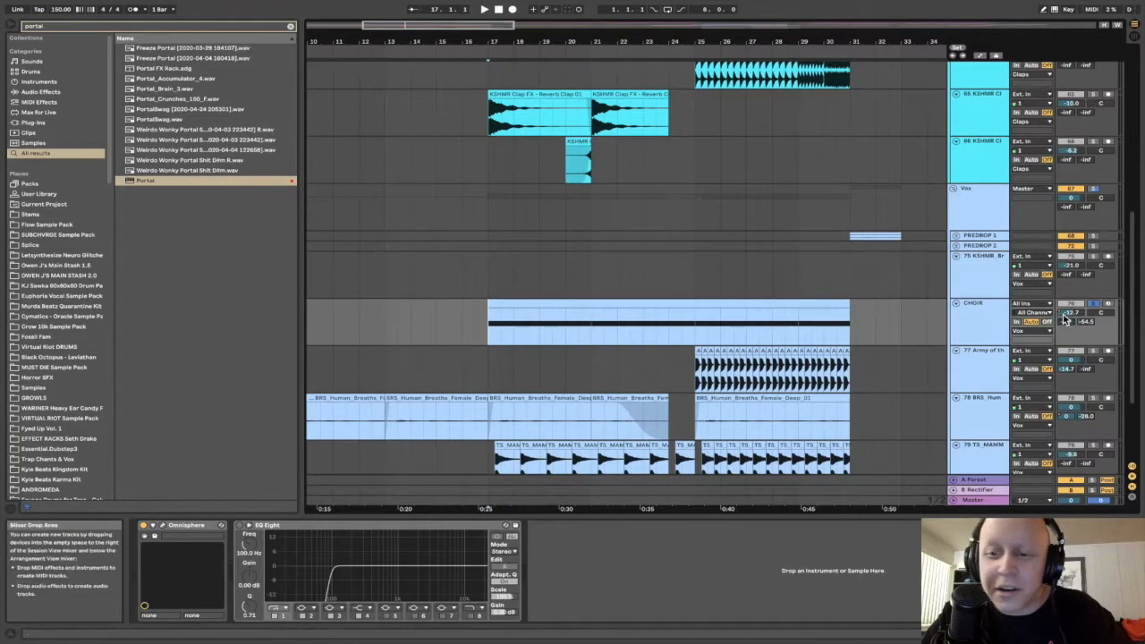
# Show the automation lanes to examine the Vox tracks' curves, then hide them again.
pyautogui.press('a')
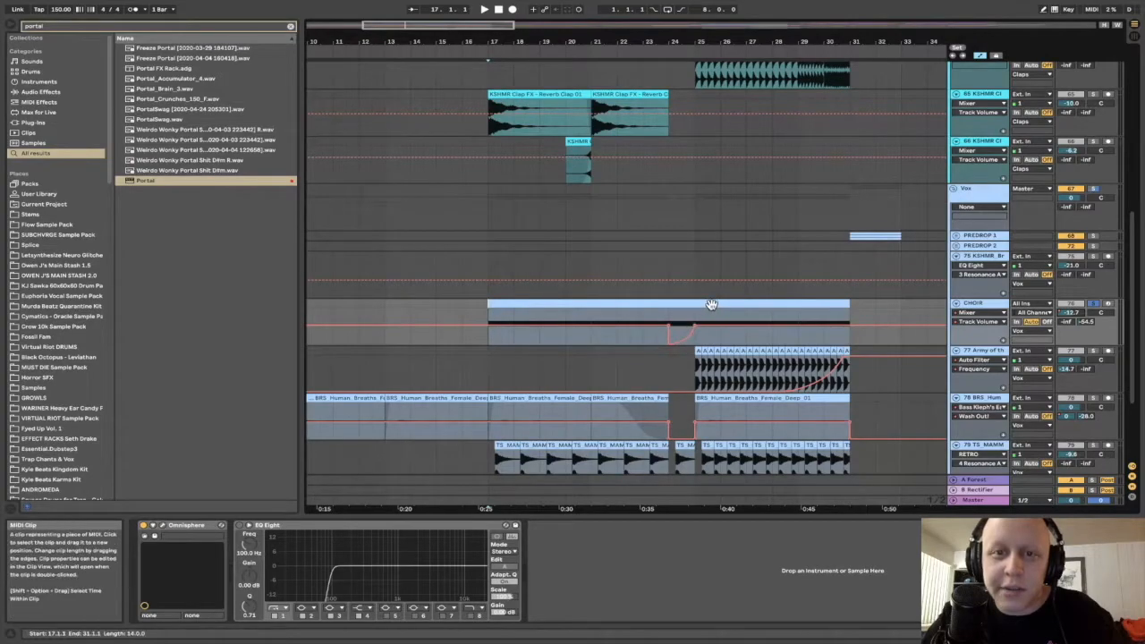
pyautogui.scroll(-2, 666, 350)
pyautogui.press('a')
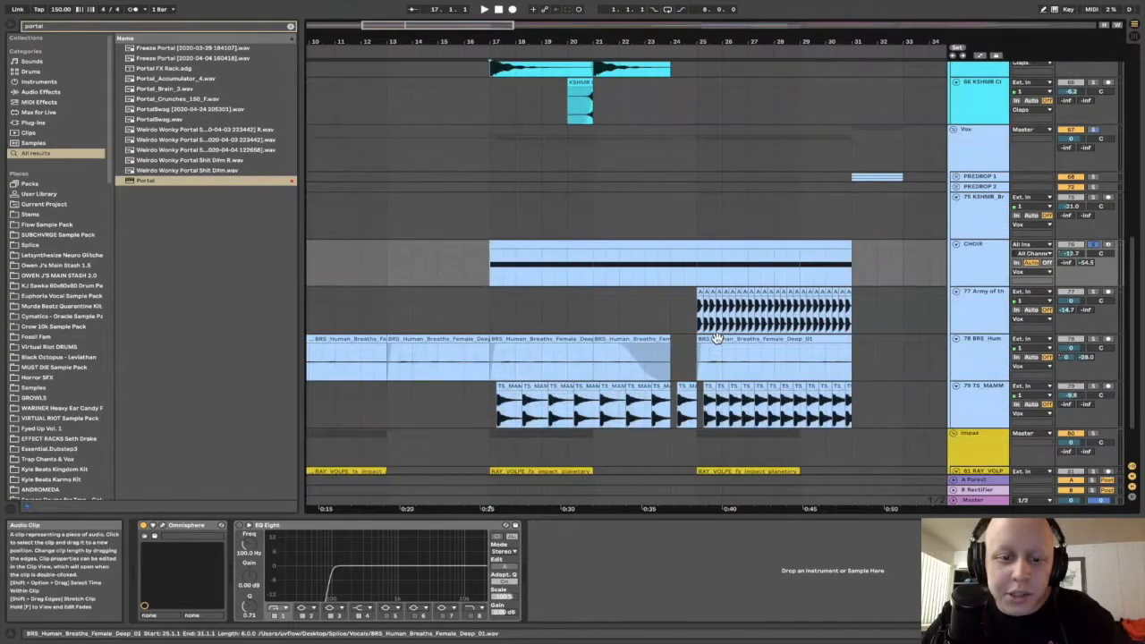
# Solo the BRS_Human breaths track, play it from bar 17 and select it to show its devices.
pyautogui.click(491, 313)
pyautogui.click(1092, 339)
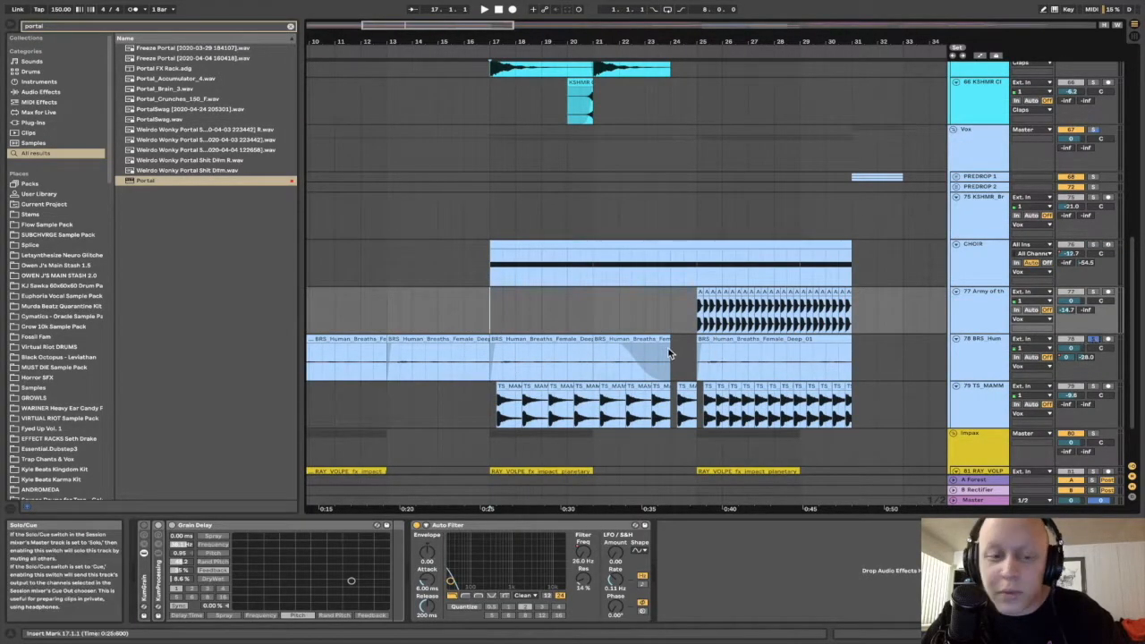
pyautogui.press('space')
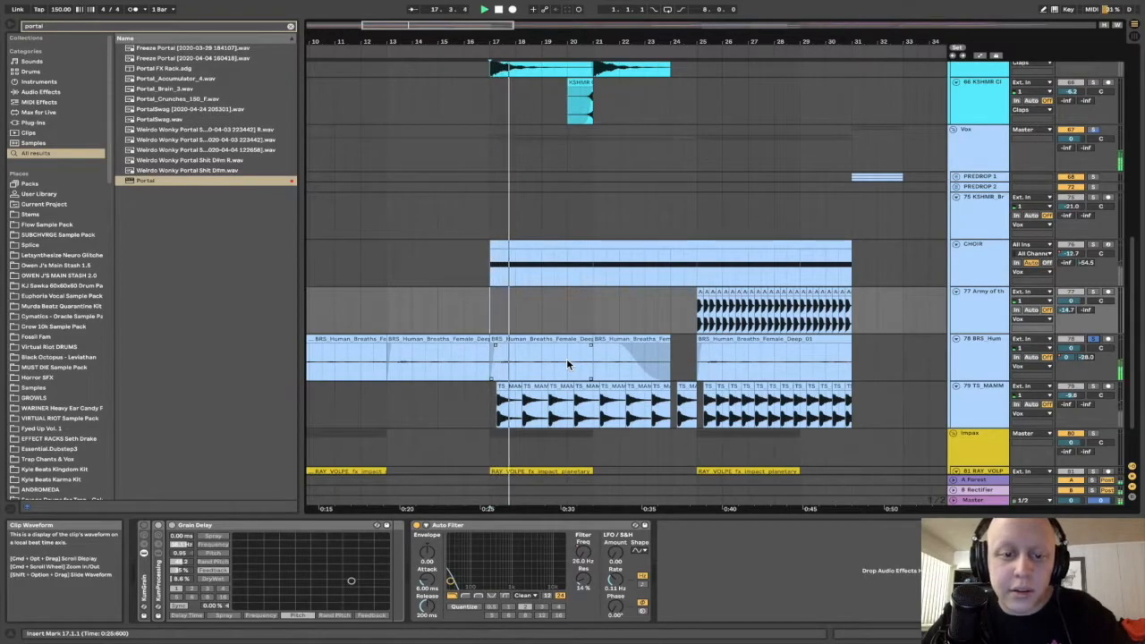
pyautogui.click(986, 364)
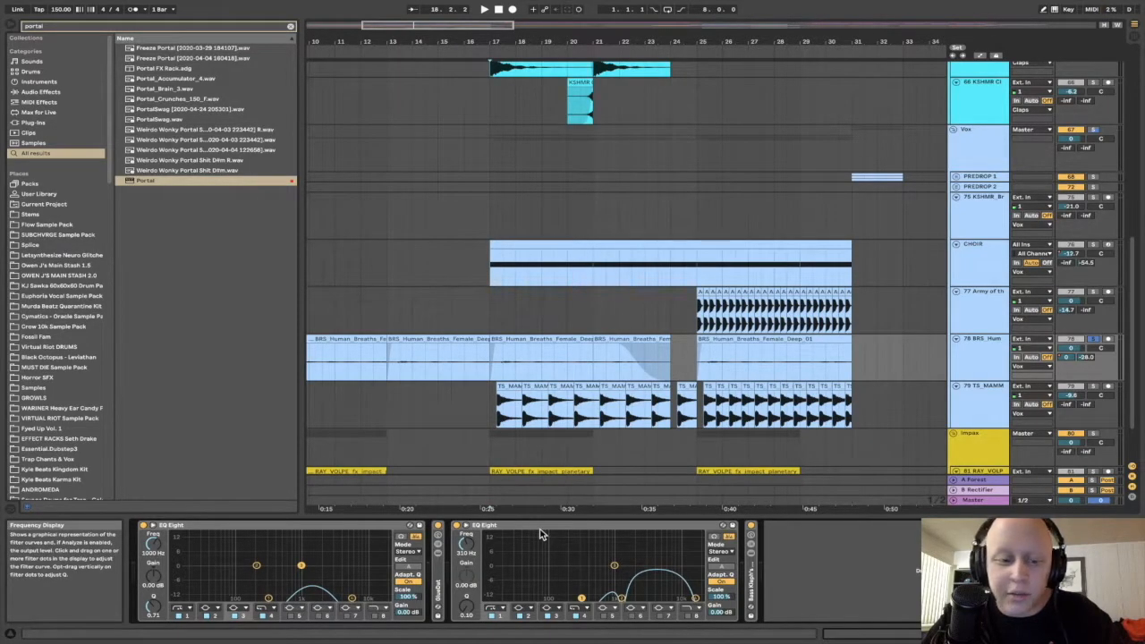
# Inspect the breaths track's device chain, unfolding the Glue Compressor and Saturator rack and viewing the EQ Eight and Easy Wash Out rack.
pyautogui.doubleClick(438, 584)
pyautogui.hscroll(2, 462, 582)
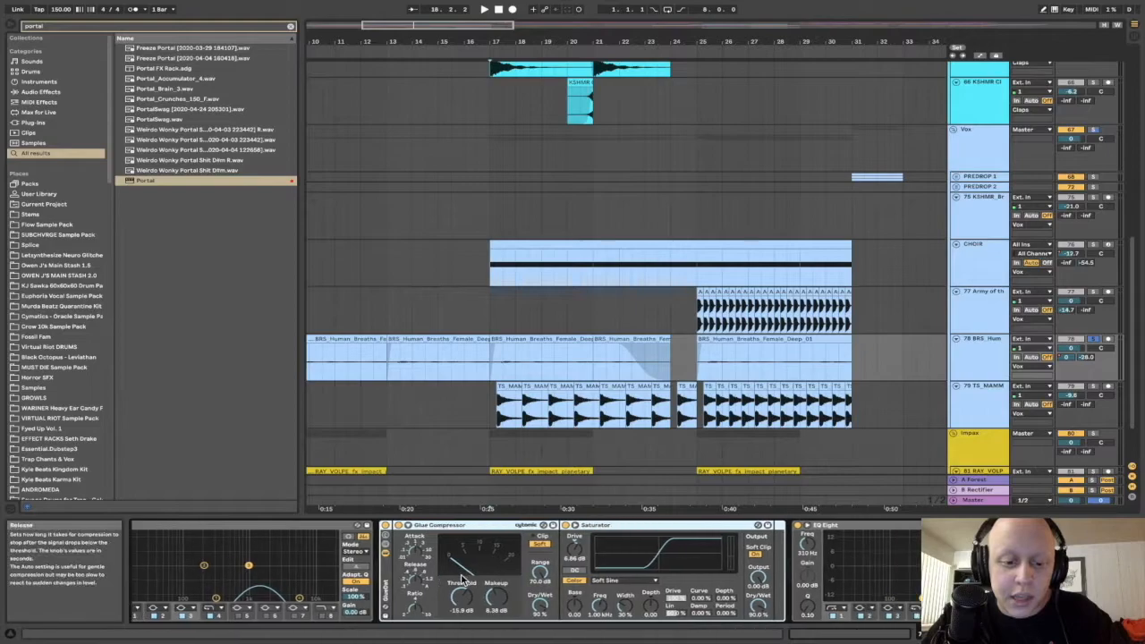
pyautogui.hscroll(1, 462, 577)
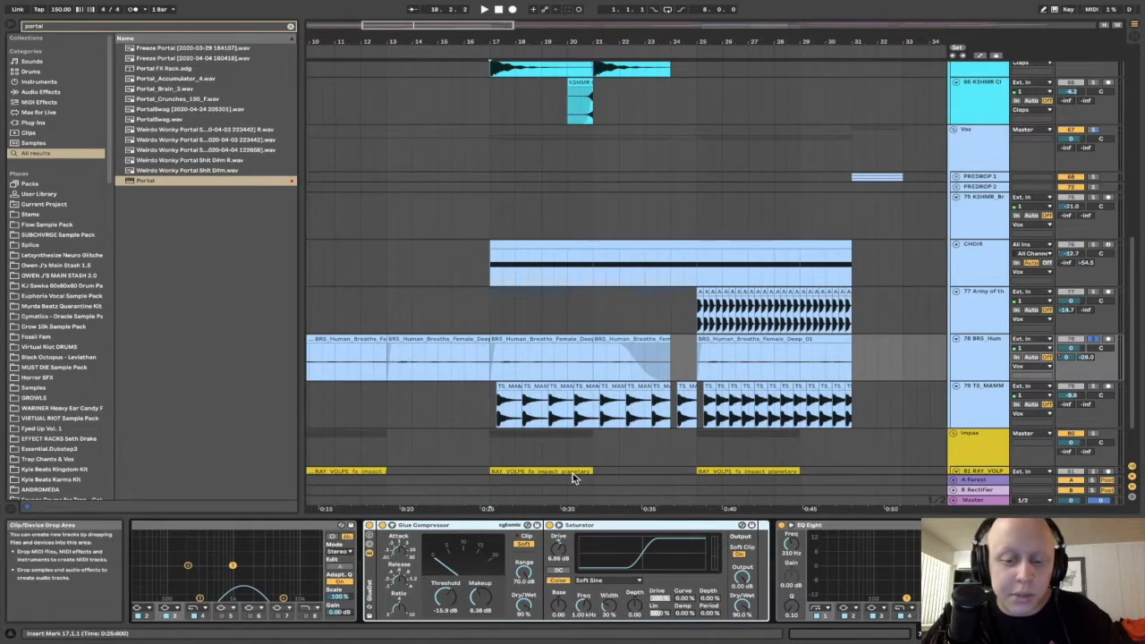
pyautogui.hscroll(1, 832, 556)
pyautogui.doubleClick(838, 526)
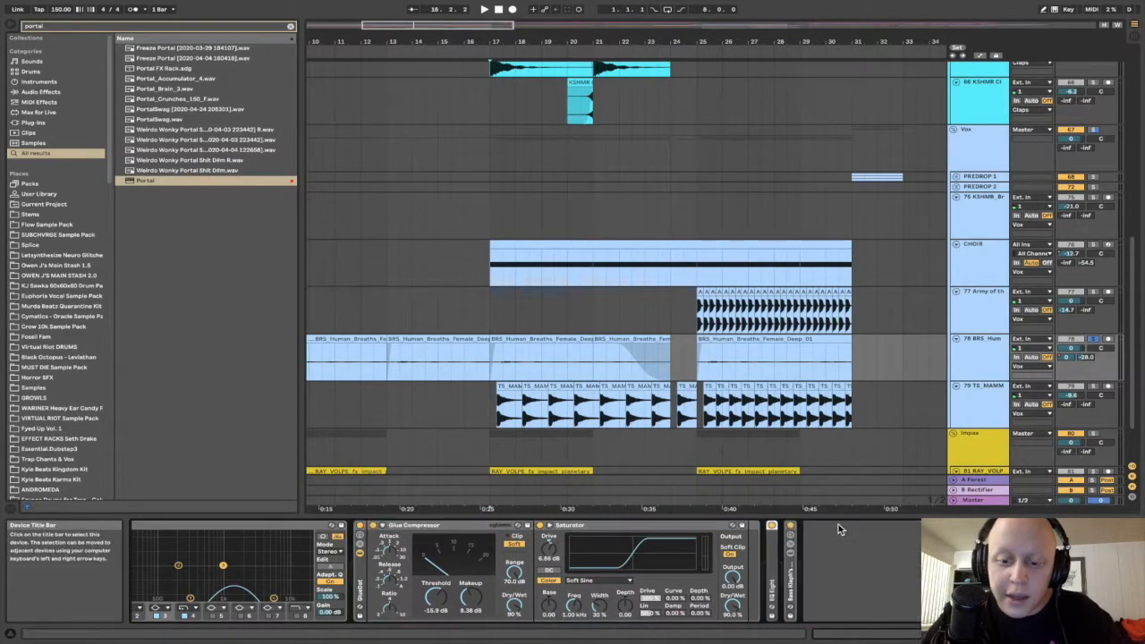
pyautogui.doubleClick(771, 577)
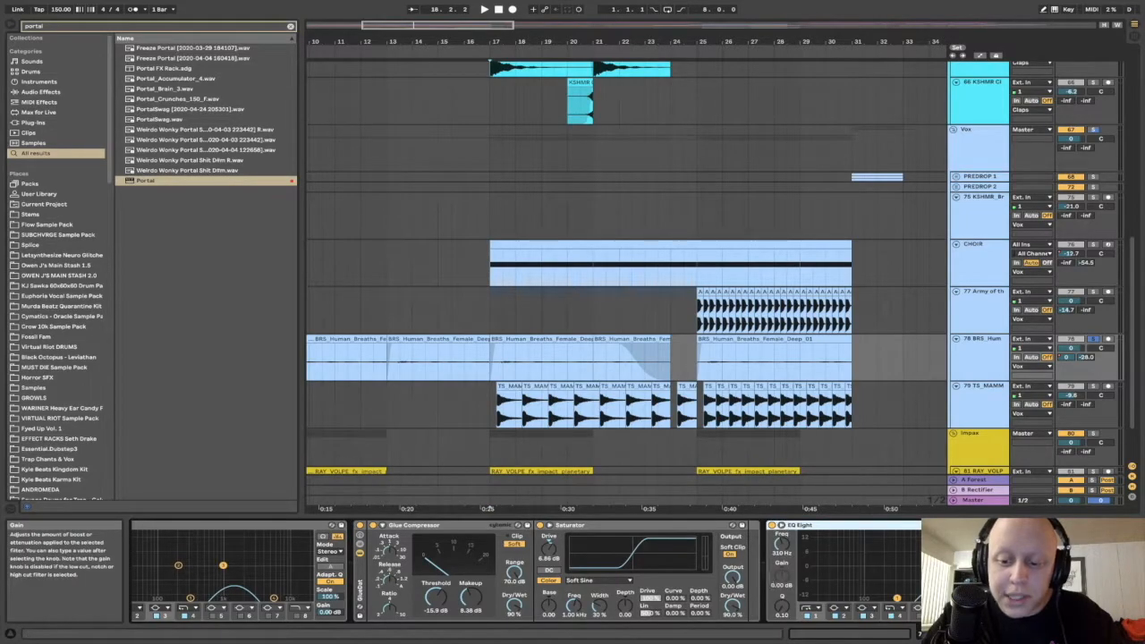
pyautogui.hscroll(3, 863, 577)
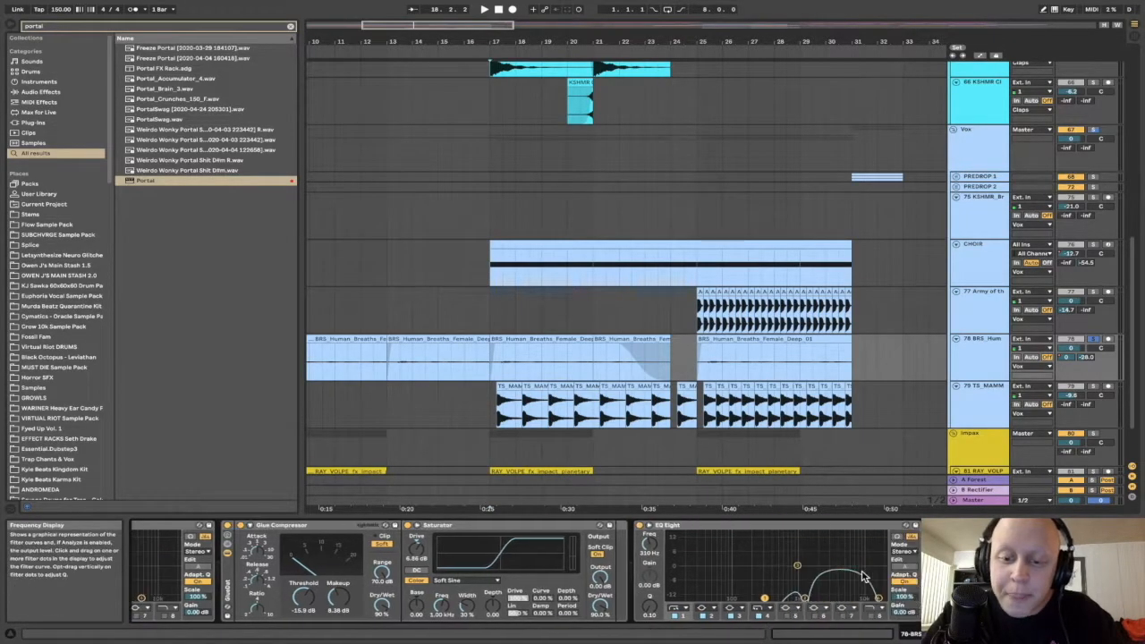
pyautogui.hscroll(3, 863, 577)
# Show the automation lanes across the wider arrangement and examine the breaths track's Wash Out! curve.
pyautogui.press('a')
pyautogui.press('-')
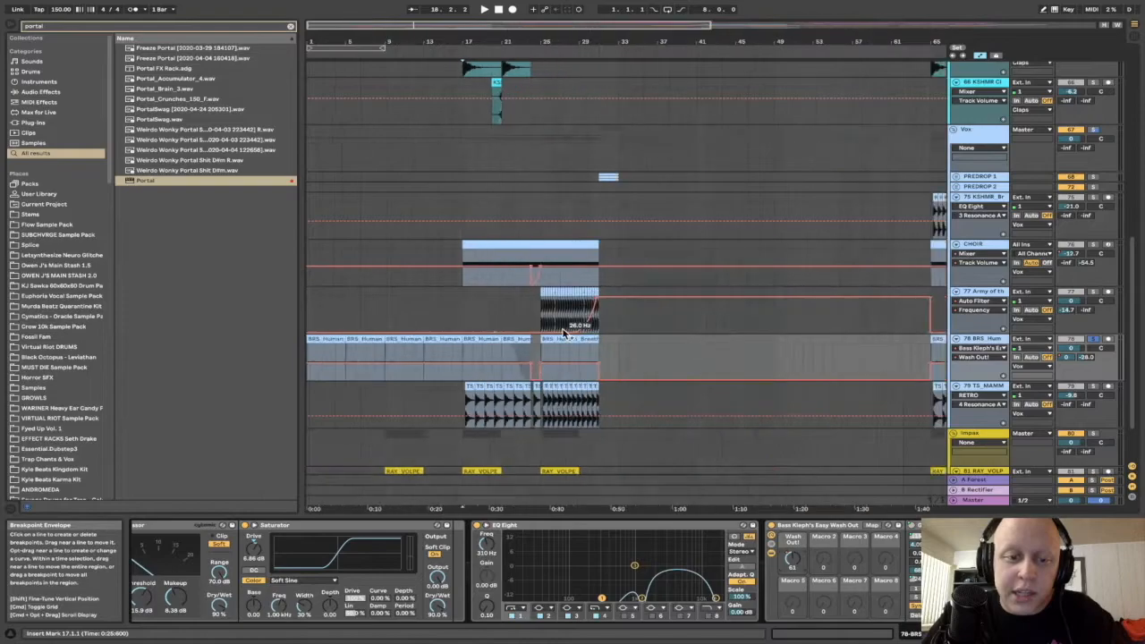
pyautogui.scroll(-1, 563, 332)
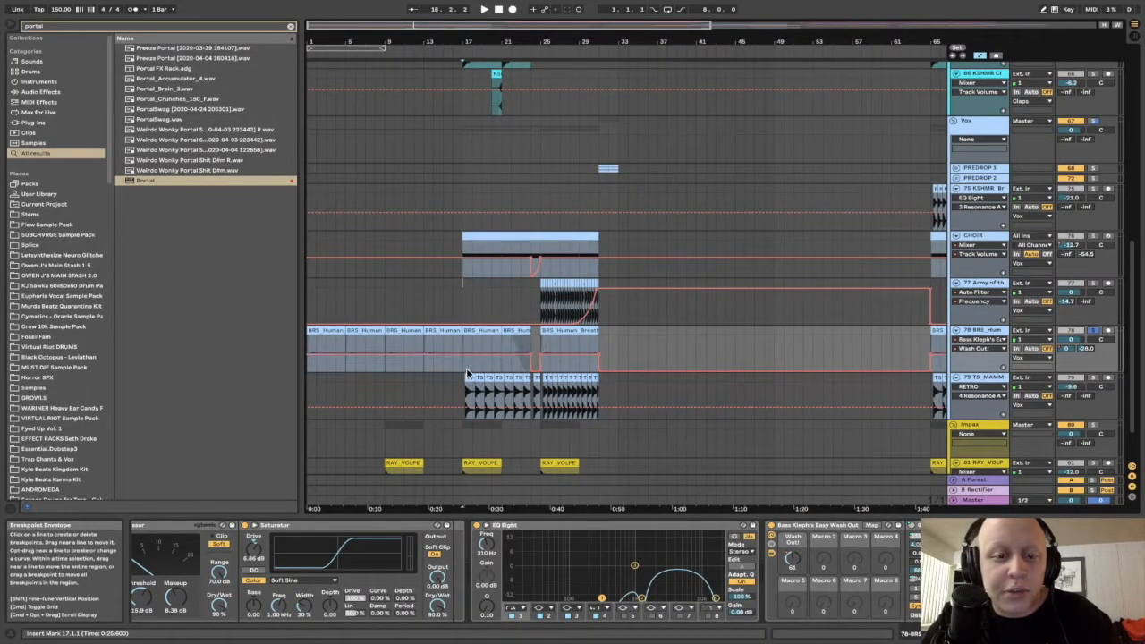
pyautogui.hscroll(4, 787, 568)
pyautogui.hscroll(2, 787, 568)
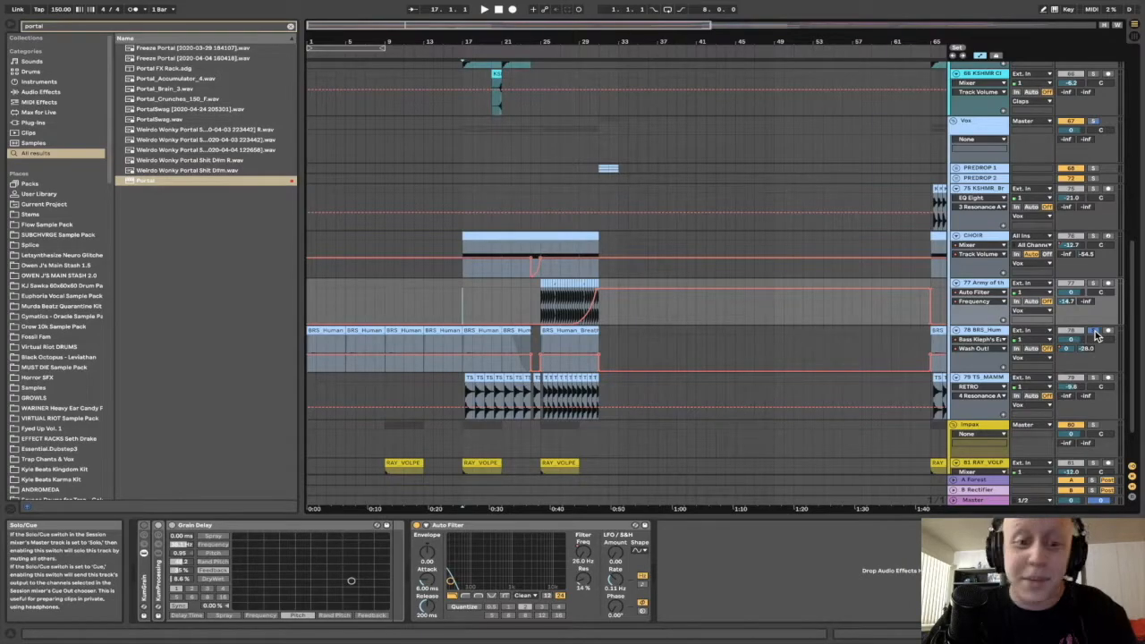
# Replay the soloed breaths from bar 17 and inspect the devices in the Bass Kleph's Easy Wash Out rack.
pyautogui.click(534, 352)
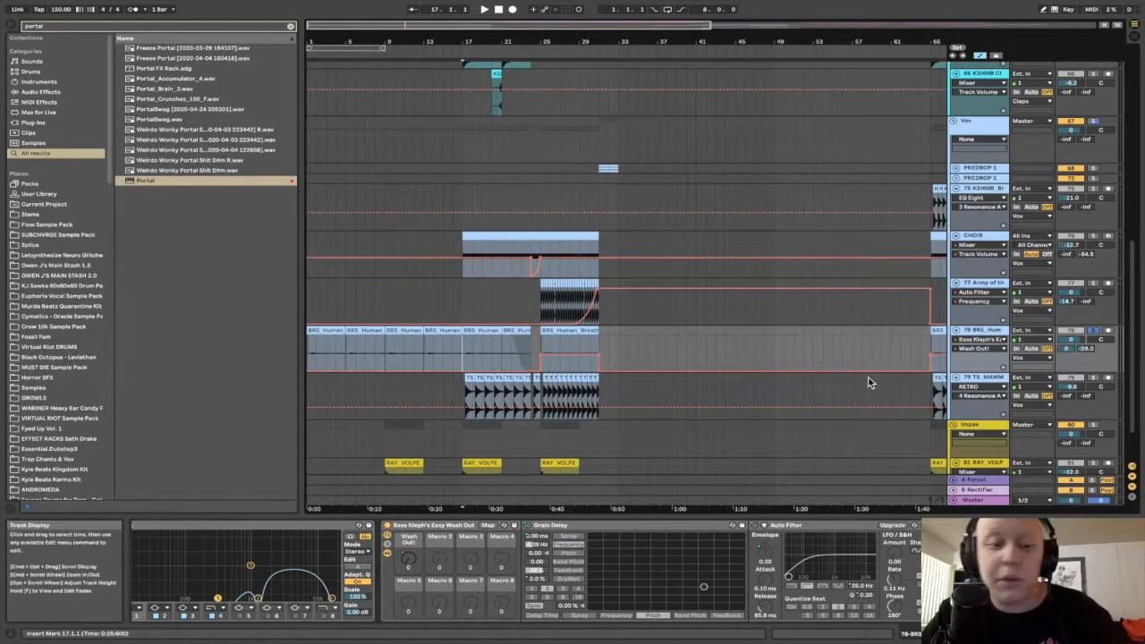
pyautogui.press('space')
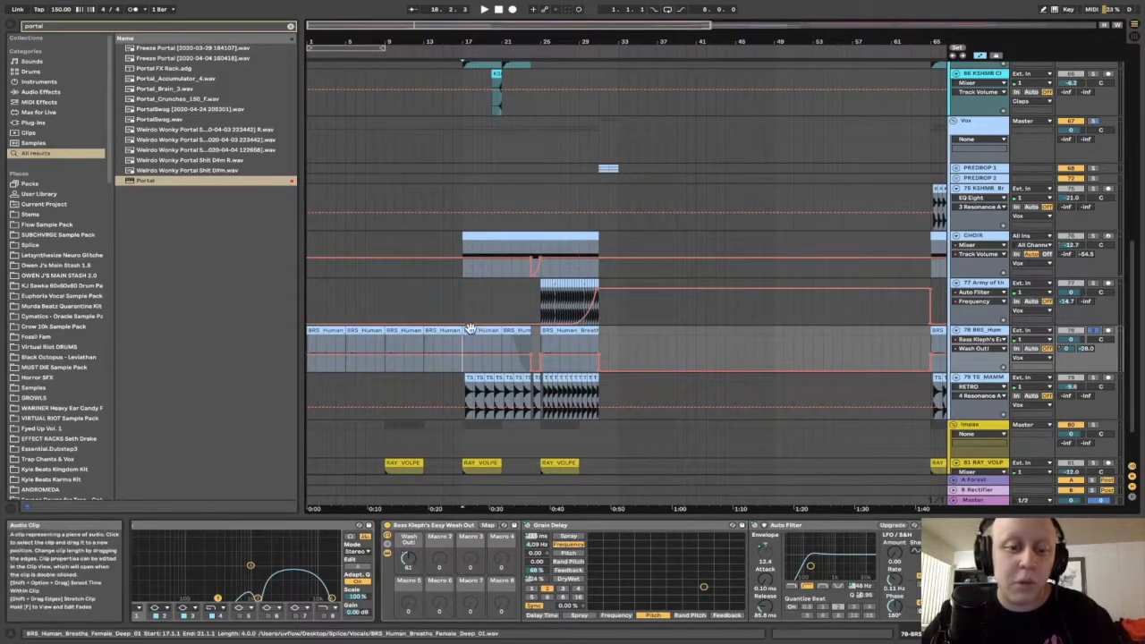
pyautogui.press('space')
pyautogui.press('space')
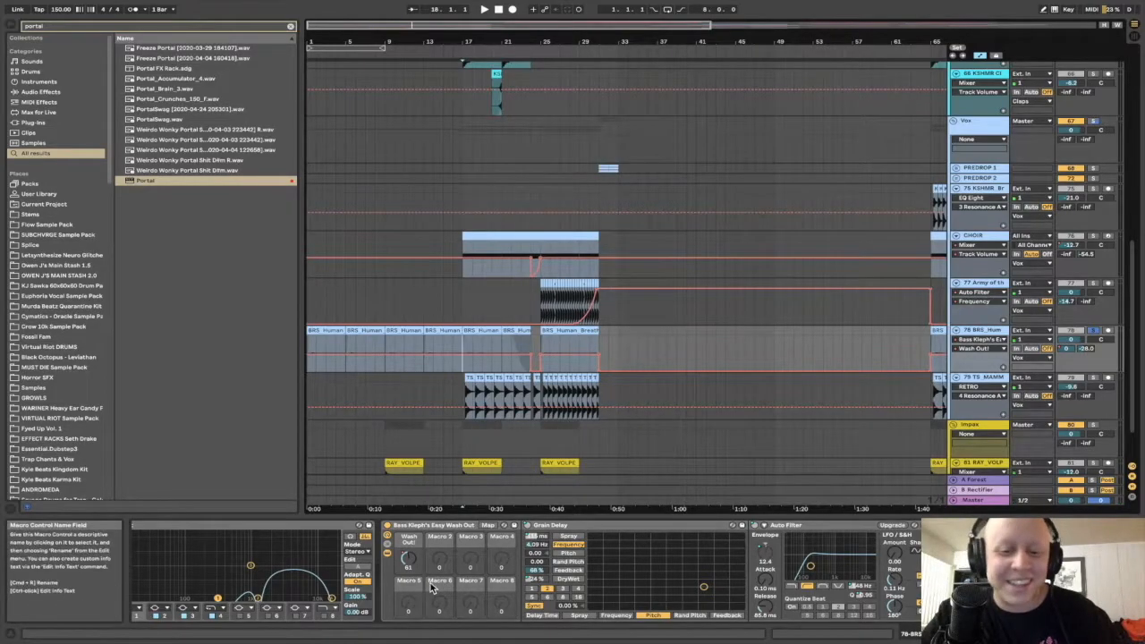
pyautogui.hscroll(3, 432, 586)
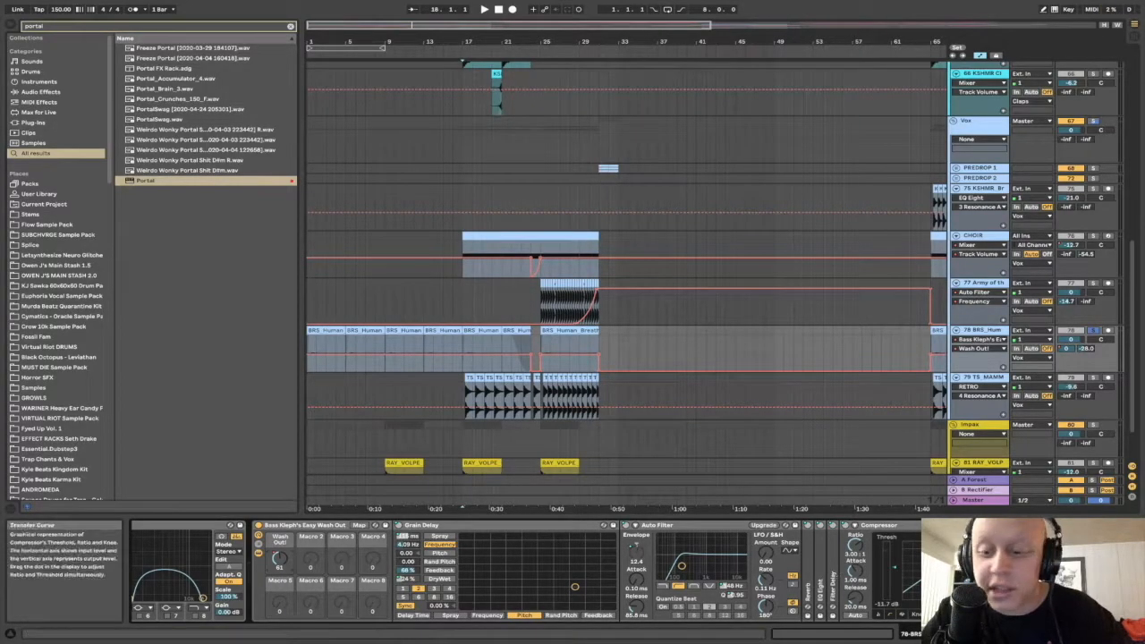
# Solo the TS_MAMMOTH vocal one-shot track, play it from bar 16 or 17, view its RETRO EQs and unsolo it.
pyautogui.click(463, 308)
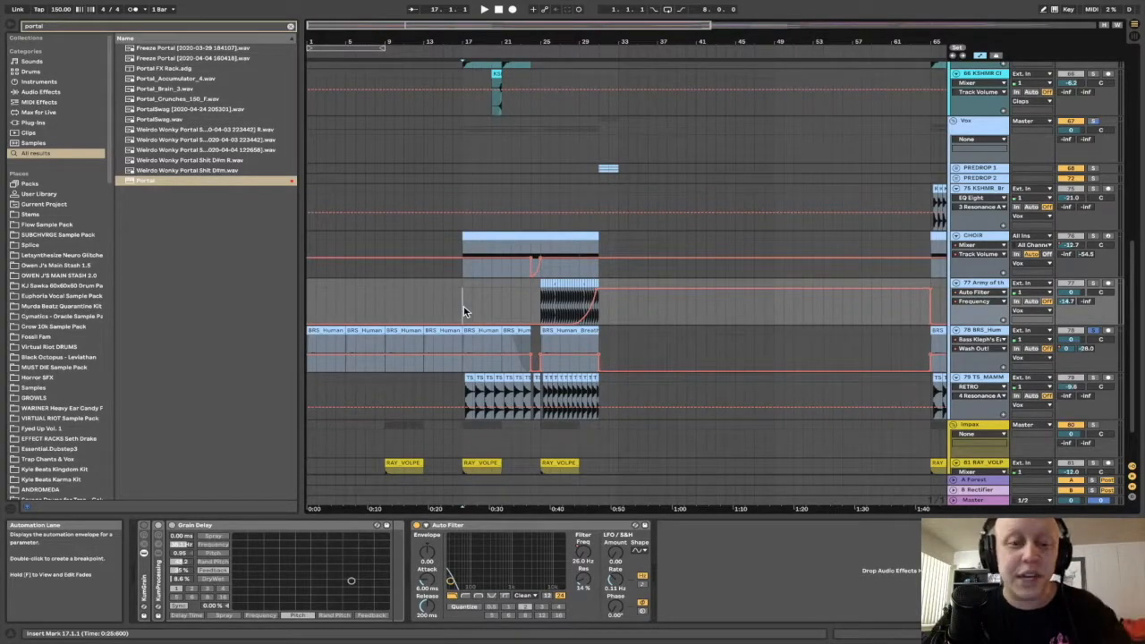
pyautogui.scroll(-2, 1096, 335)
pyautogui.click(1095, 337)
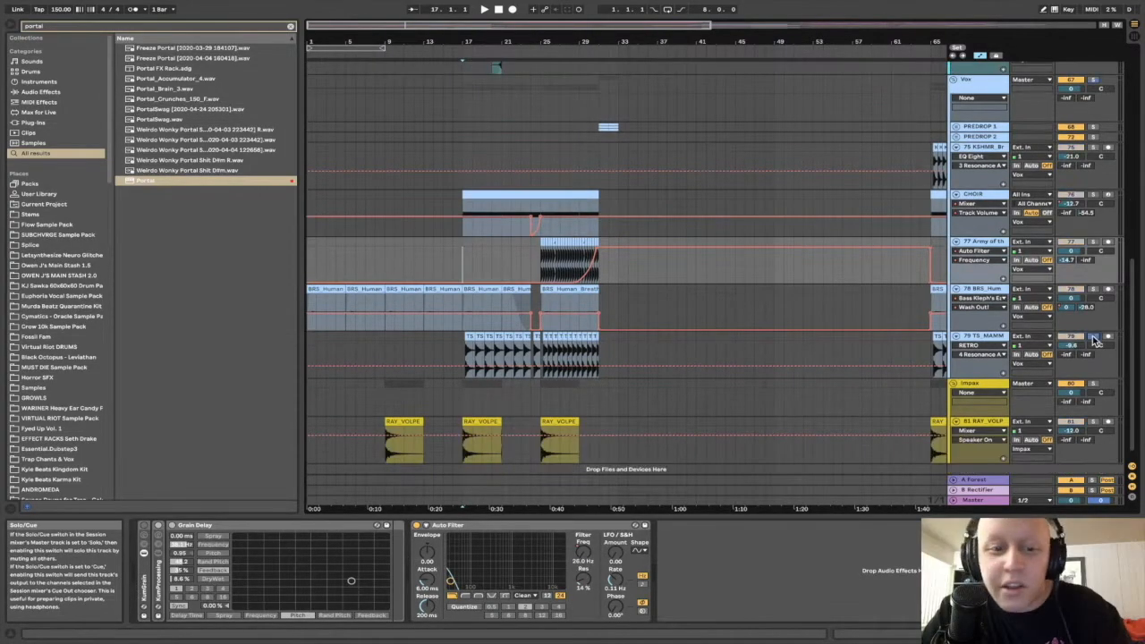
pyautogui.moveTo(502, 262); pyautogui.dragTo(483, 220)
pyautogui.click(461, 270)
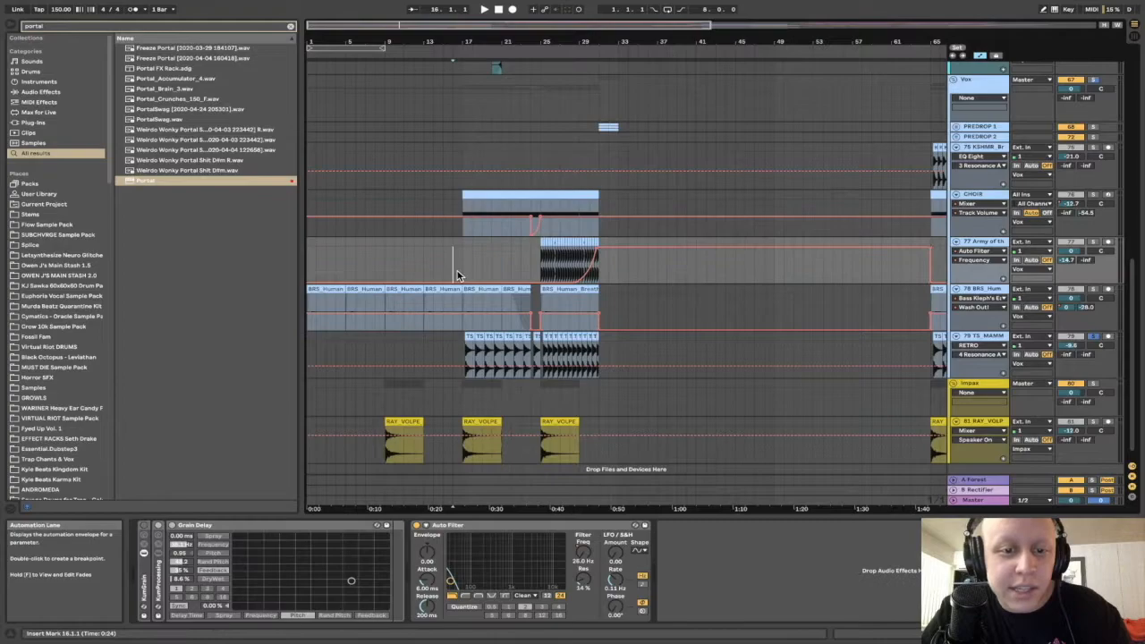
pyautogui.scroll(5, 461, 270)
pyautogui.press('space')
pyautogui.hscroll(3, 636, 288)
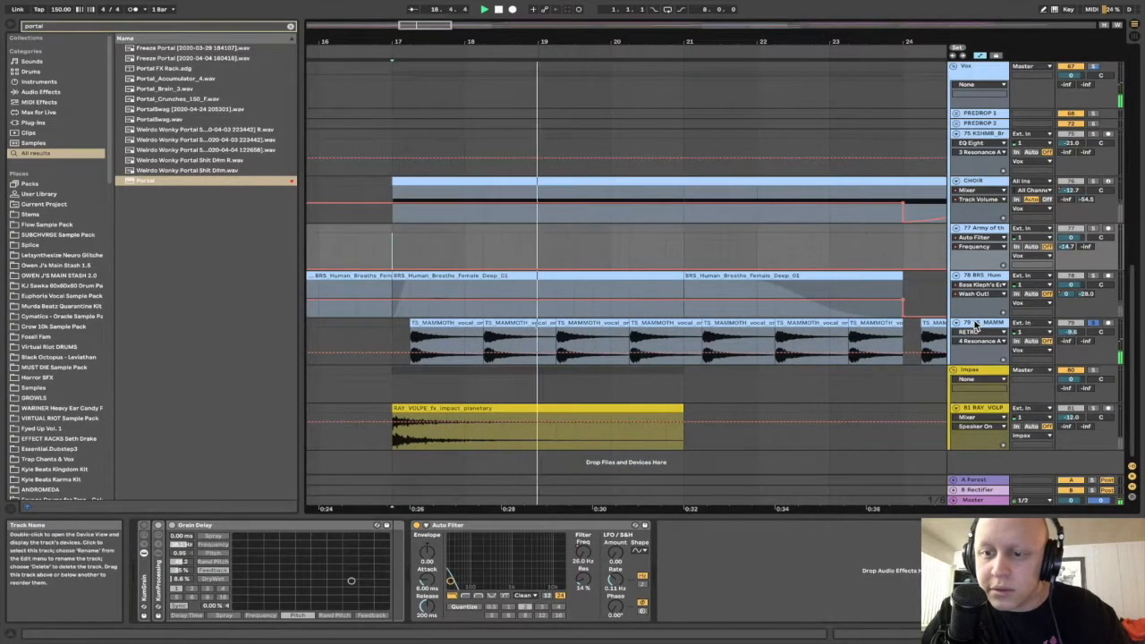
pyautogui.click(1091, 330)
pyautogui.press('space')
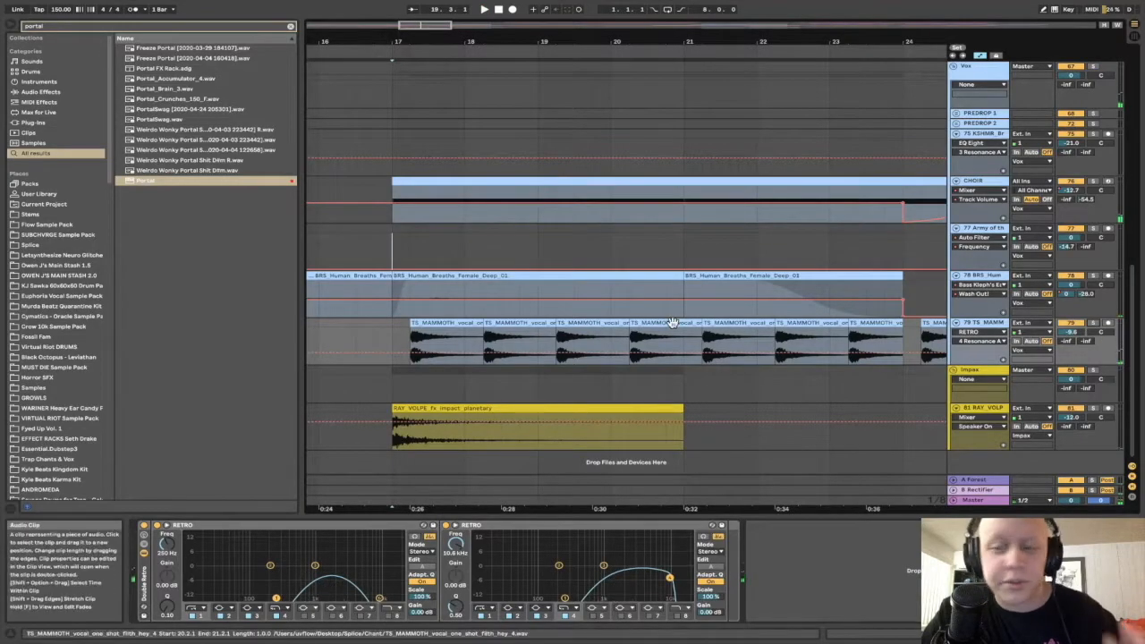
# Solo the RAY_VOLPE planetary impact track in the Impax group, play it from bar 17 and unsolo it.
pyautogui.scroll(-3, 782, 349)
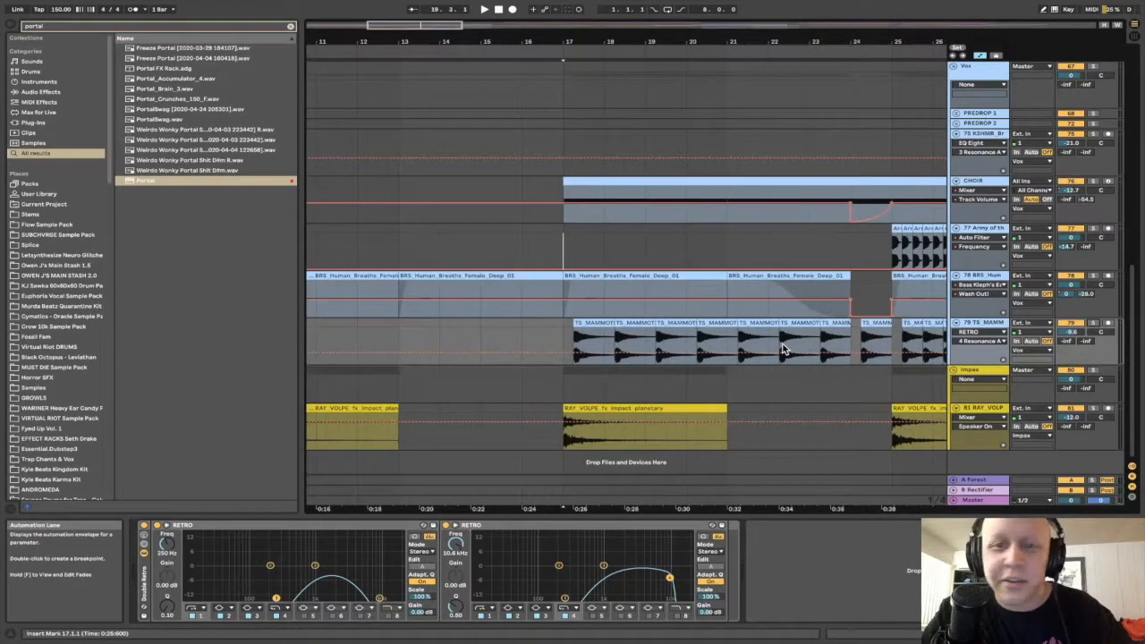
pyautogui.click(1092, 409)
pyautogui.click(561, 399)
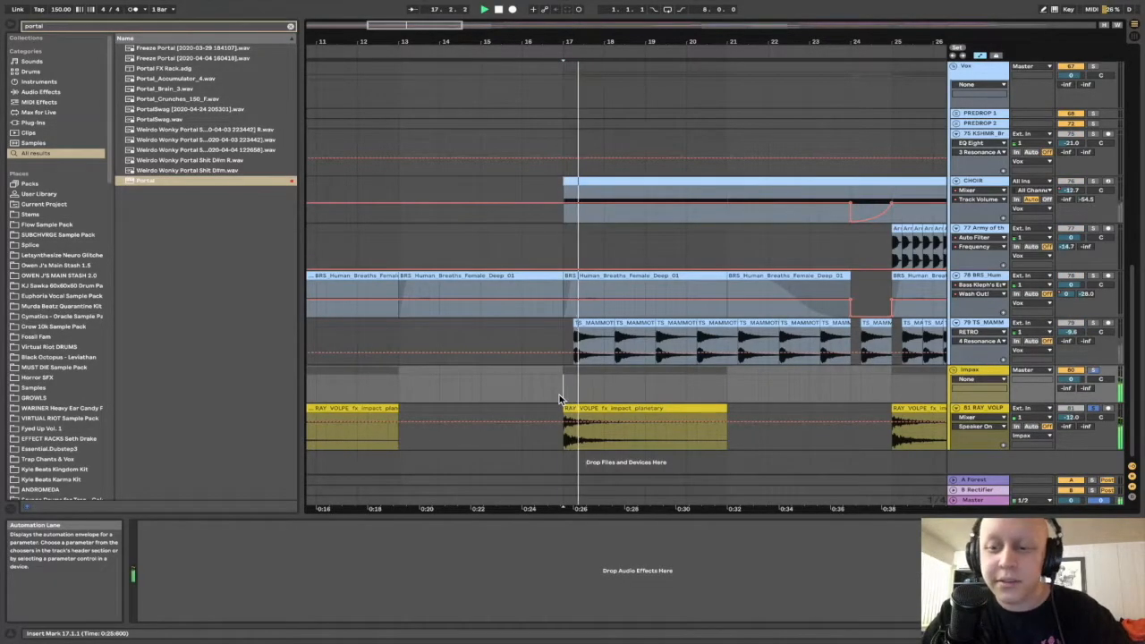
pyautogui.press('space')
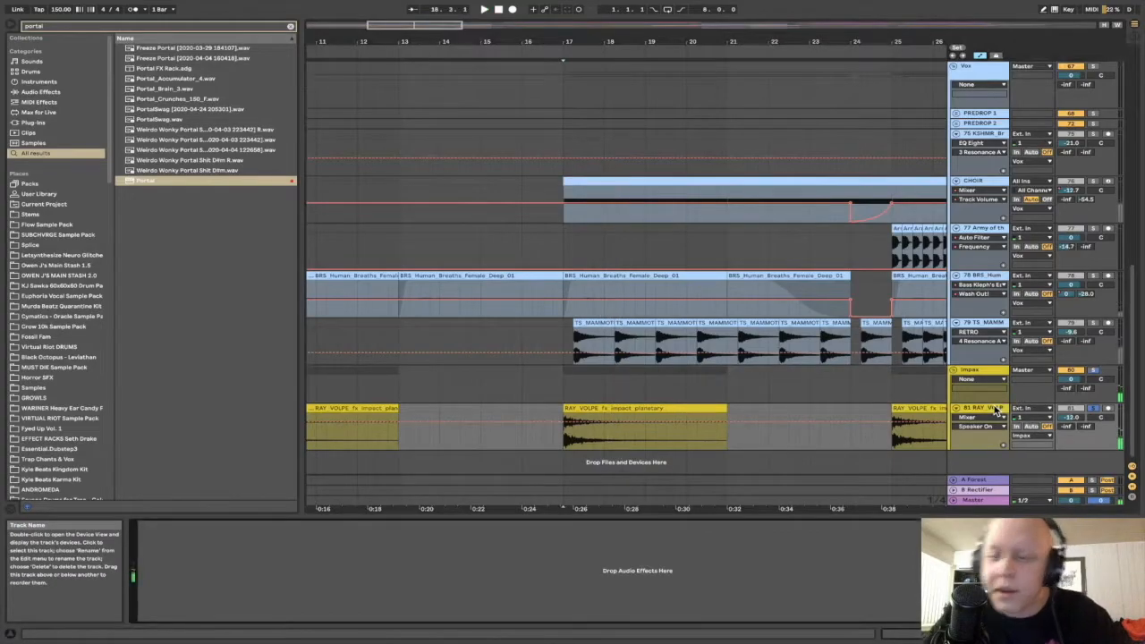
pyautogui.click(983, 374)
pyautogui.click(1092, 408)
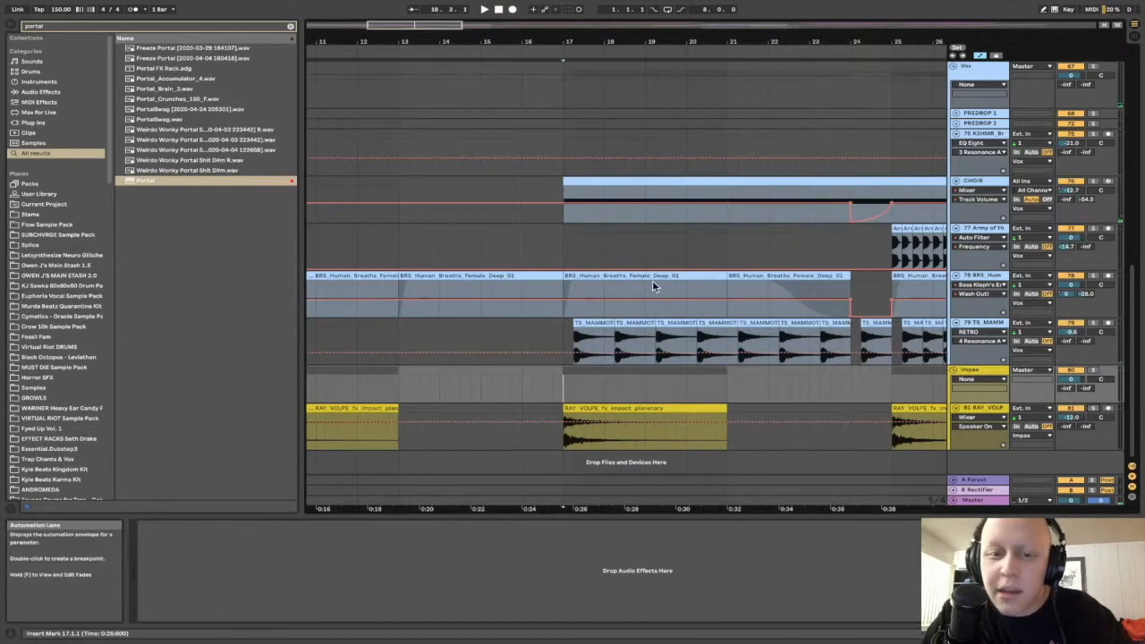
# Play the full arrangement with all layers from bar 17 and stop at bar 24.
pyautogui.scroll(-5, 648, 282)
pyautogui.click(587, 250)
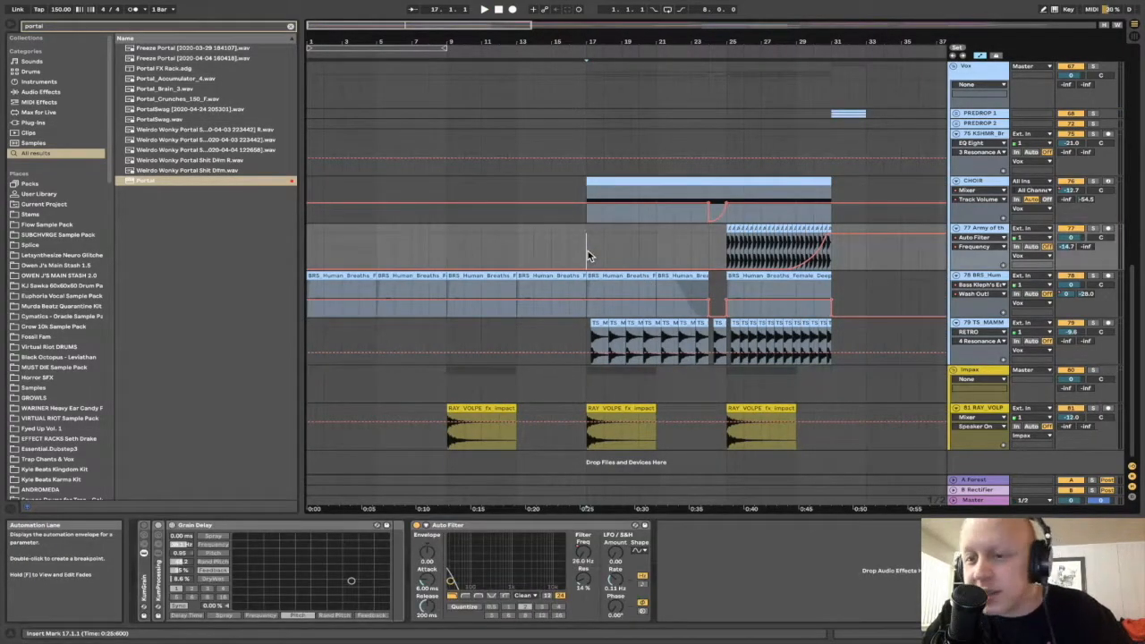
pyautogui.press('space')
pyautogui.scroll(5, 587, 255)
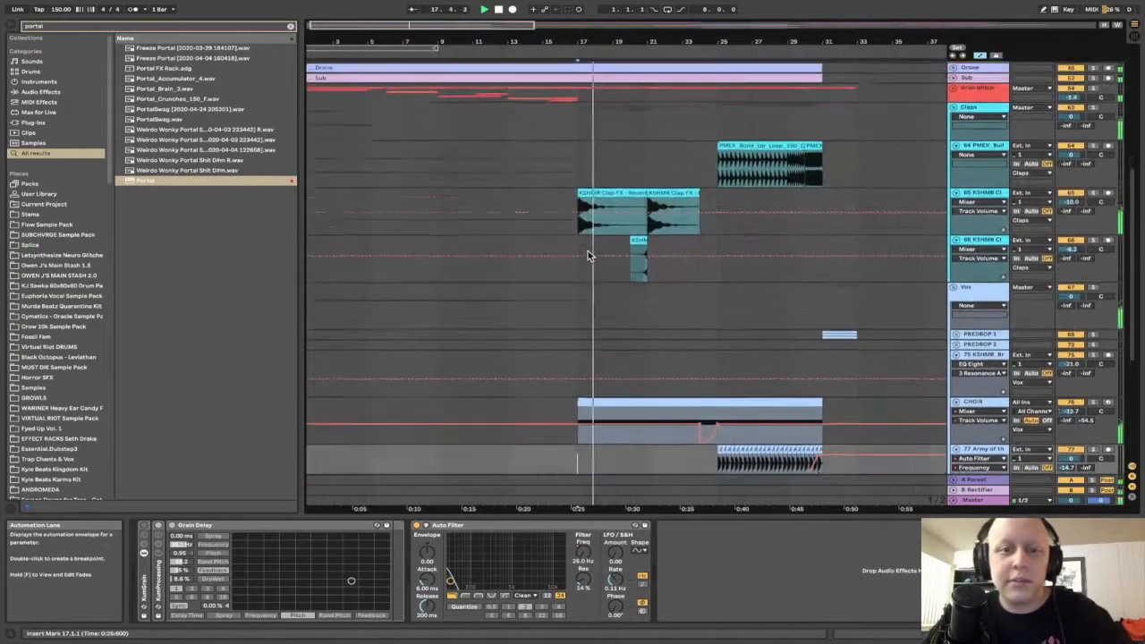
pyautogui.scroll(5, 588, 250)
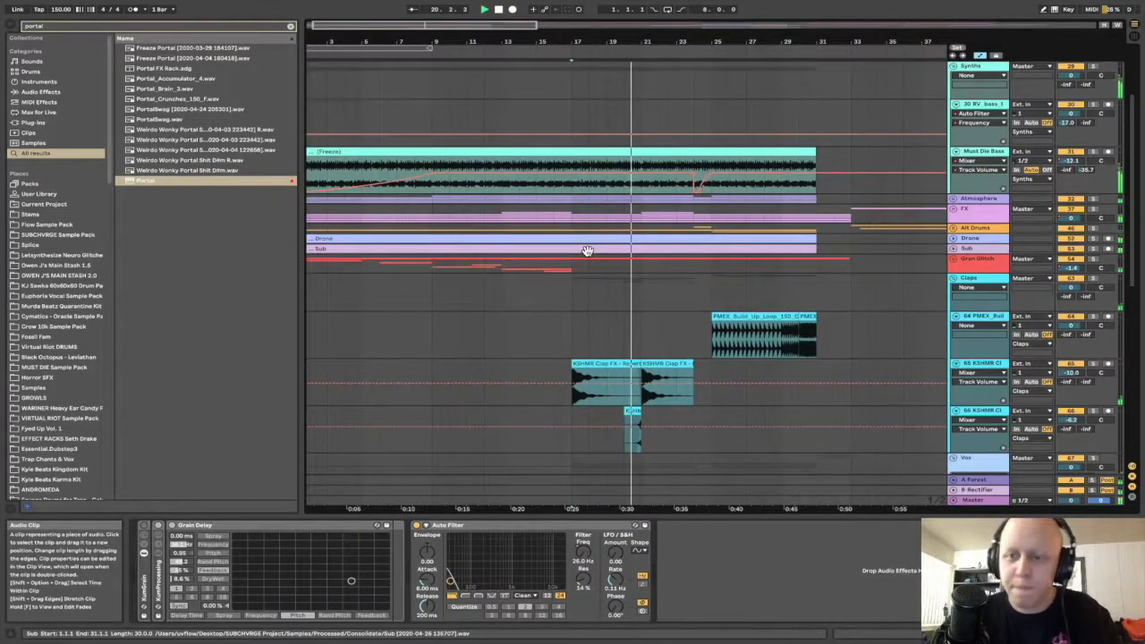
pyautogui.scroll(2, 579, 264)
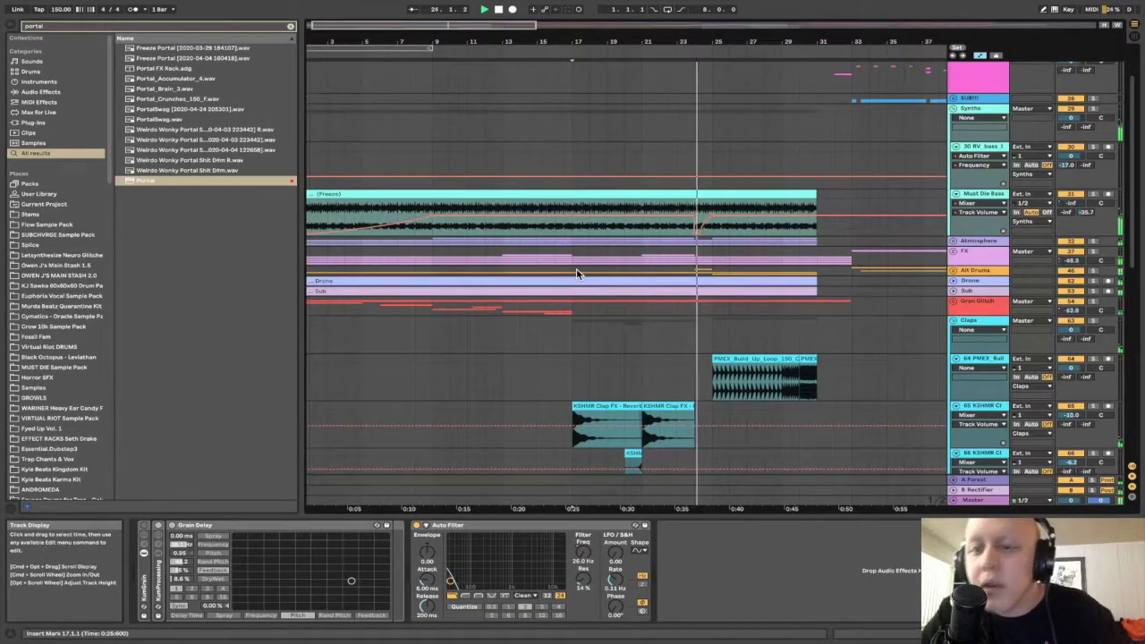
pyautogui.press('space')
# Place the insert marker at bar 24 and unfold the Atmosphere group to show its track volume automation.
pyautogui.click(691, 161)
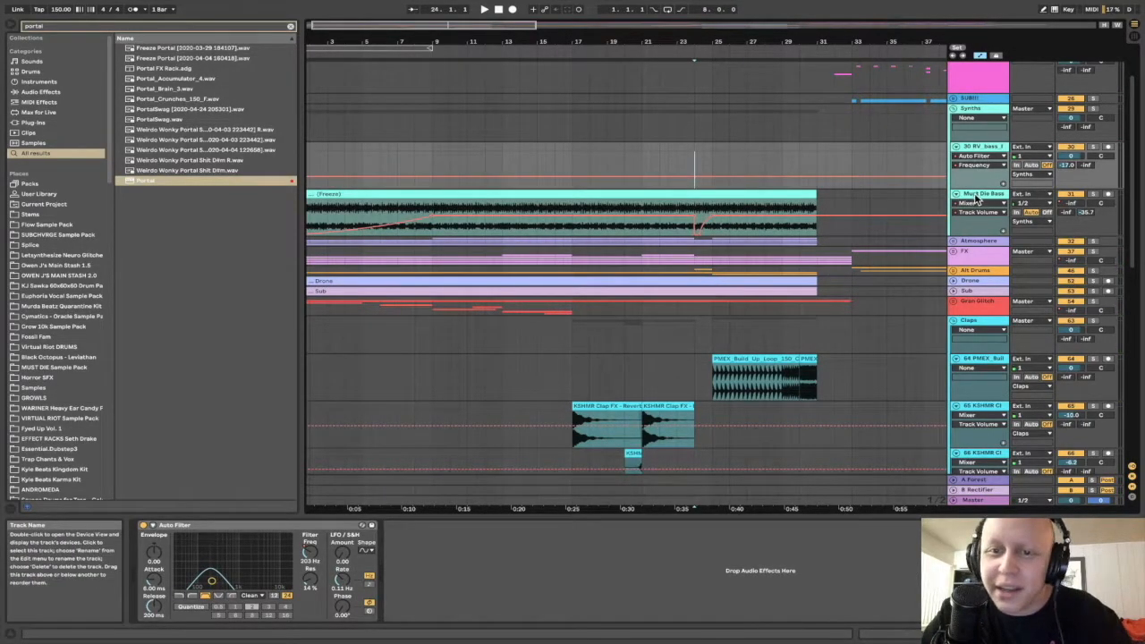
pyautogui.click(954, 241)
pyautogui.click(975, 243)
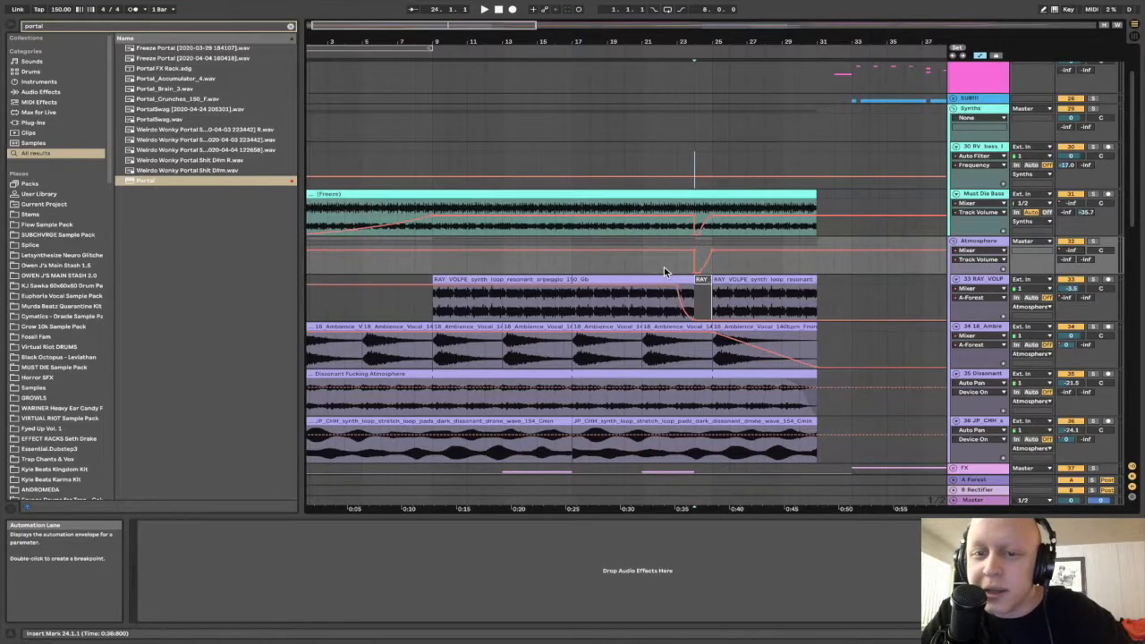
# Unfold the FX group, show its Track Volume automation and compare the bar 24 curve with those of Atmosphere and Must Die Bass.
pyautogui.scroll(-4, 735, 267)
pyautogui.click(956, 300)
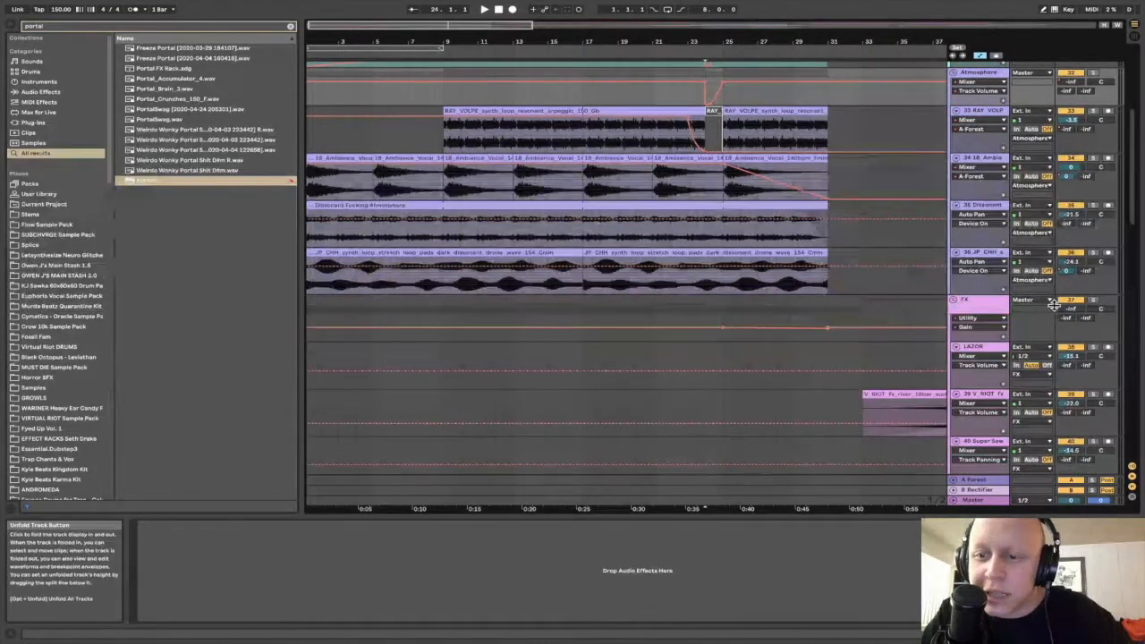
pyautogui.click(1067, 308)
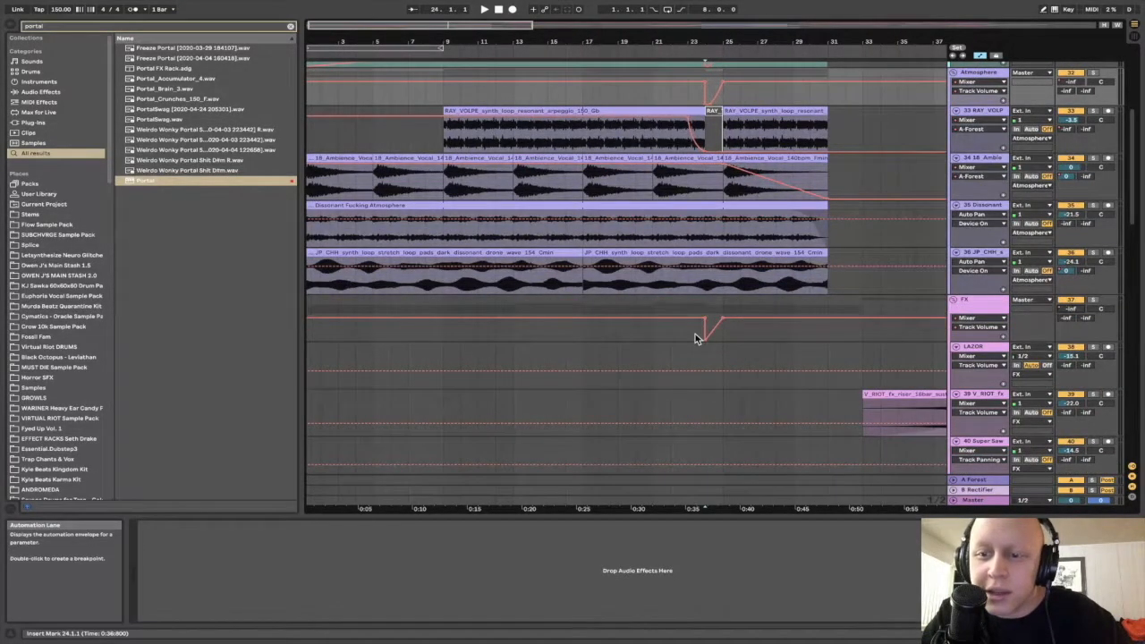
pyautogui.scroll(2, 696, 338)
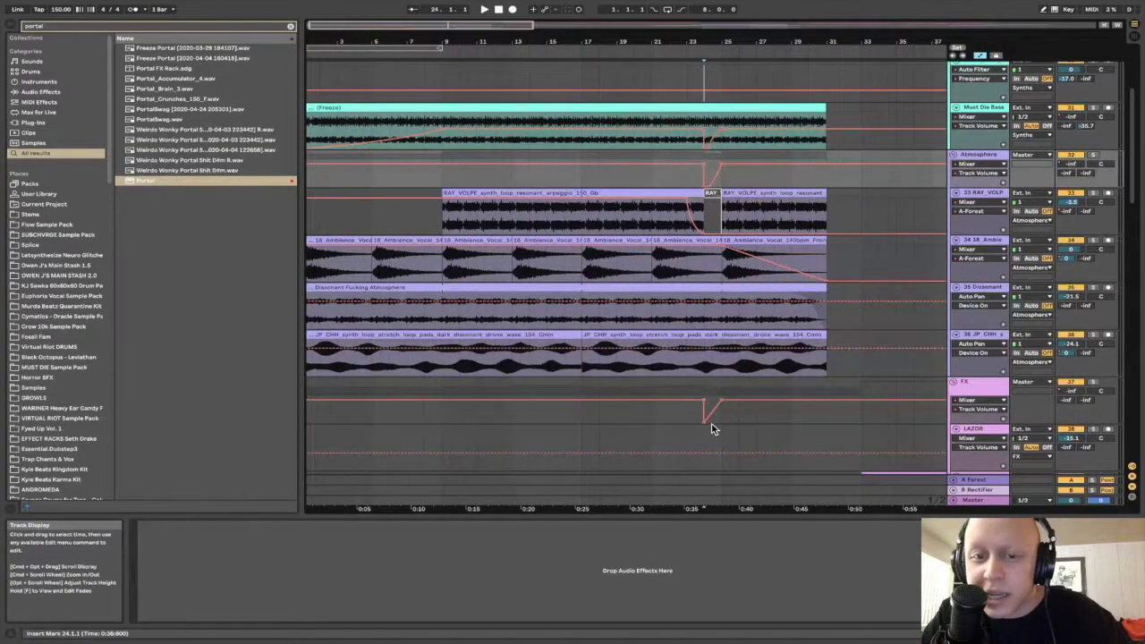
pyautogui.scroll(1, 721, 304)
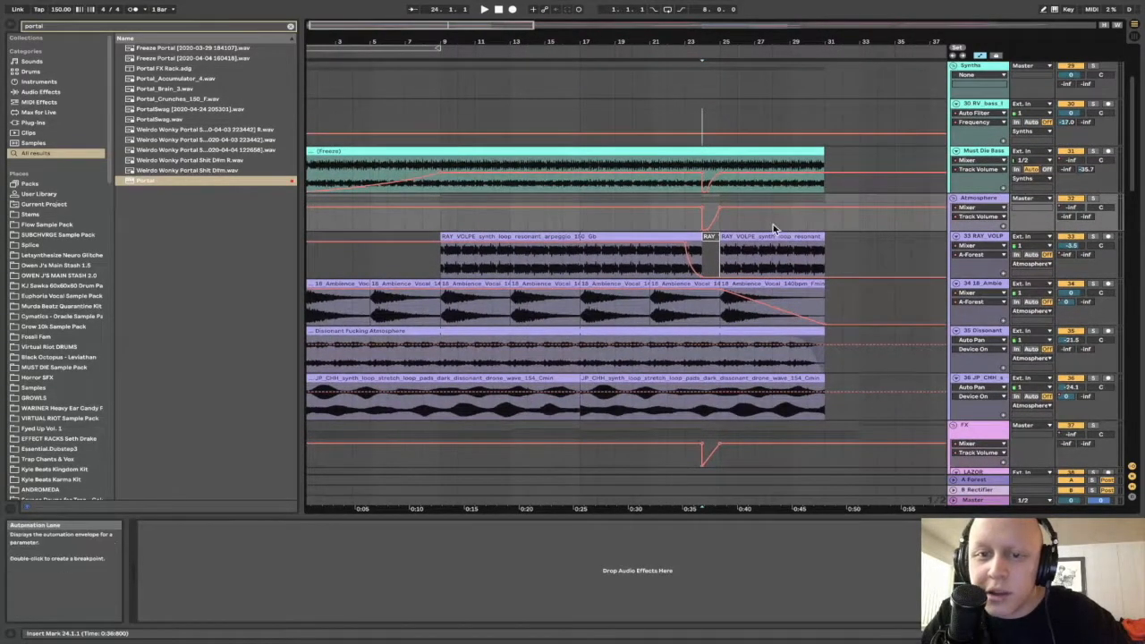
pyautogui.scroll(2, 705, 217)
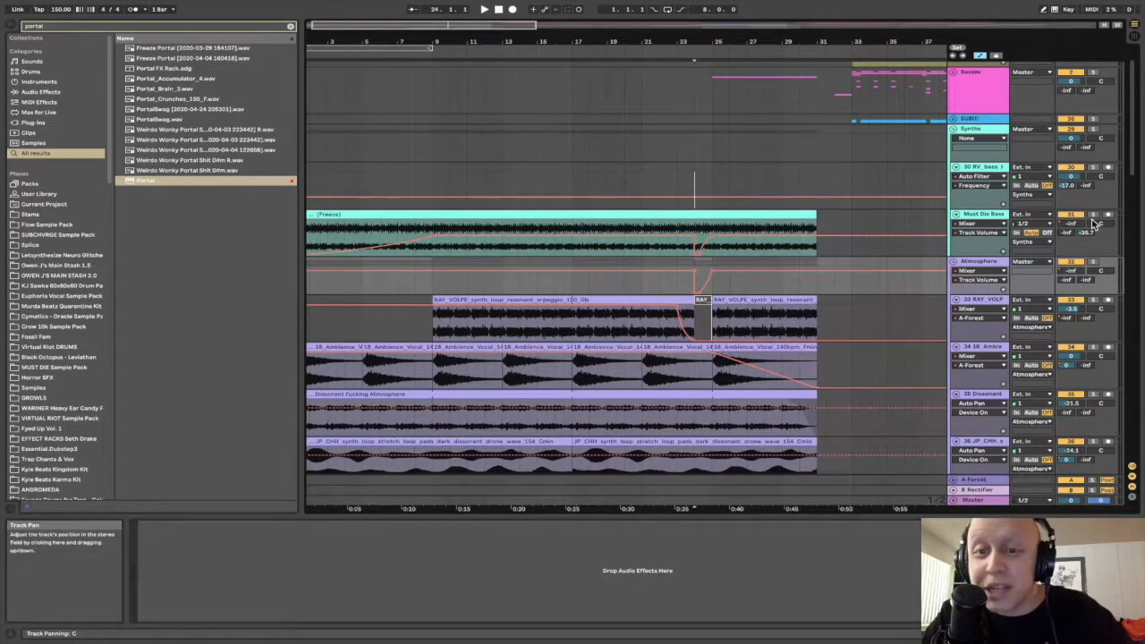
# Unfold the Alt Drums group, solo the KSHMR_Sub_Drop_09_FX track, play it from bar 24 and unsolo it.
pyautogui.scroll(-15, 857, 226)
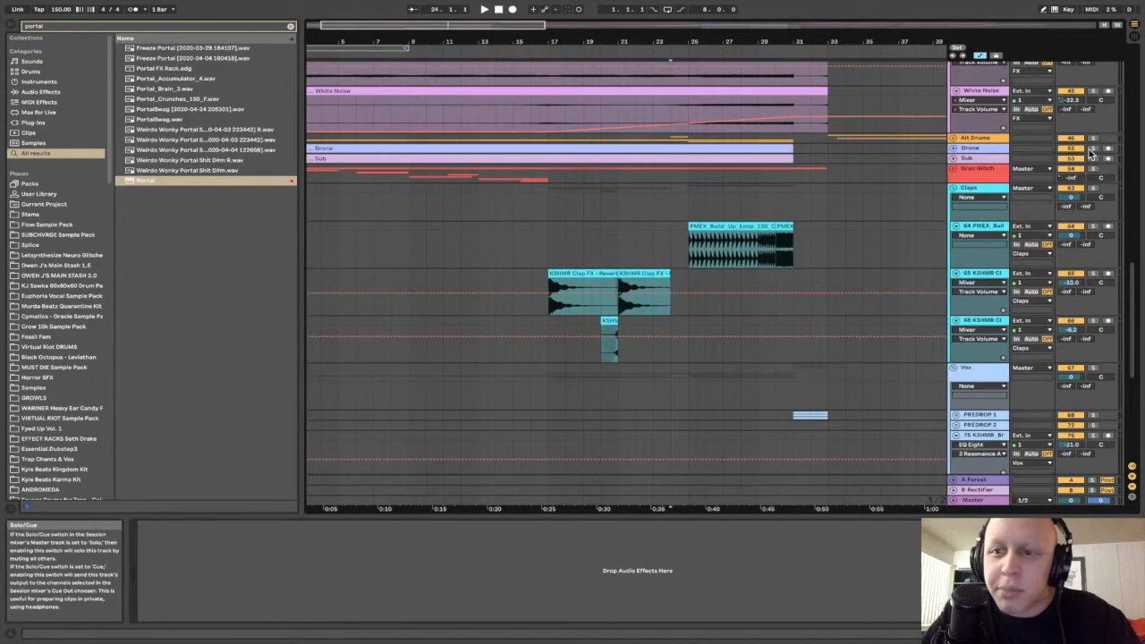
pyautogui.click(955, 138)
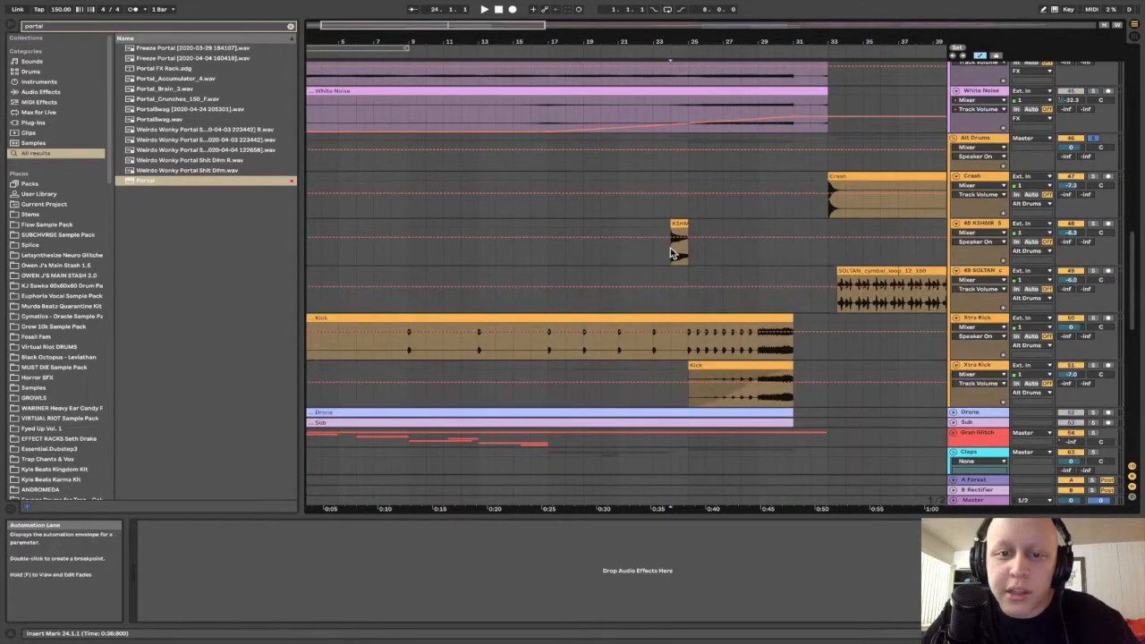
pyautogui.press('+')
pyautogui.press('+')
pyautogui.press('+')
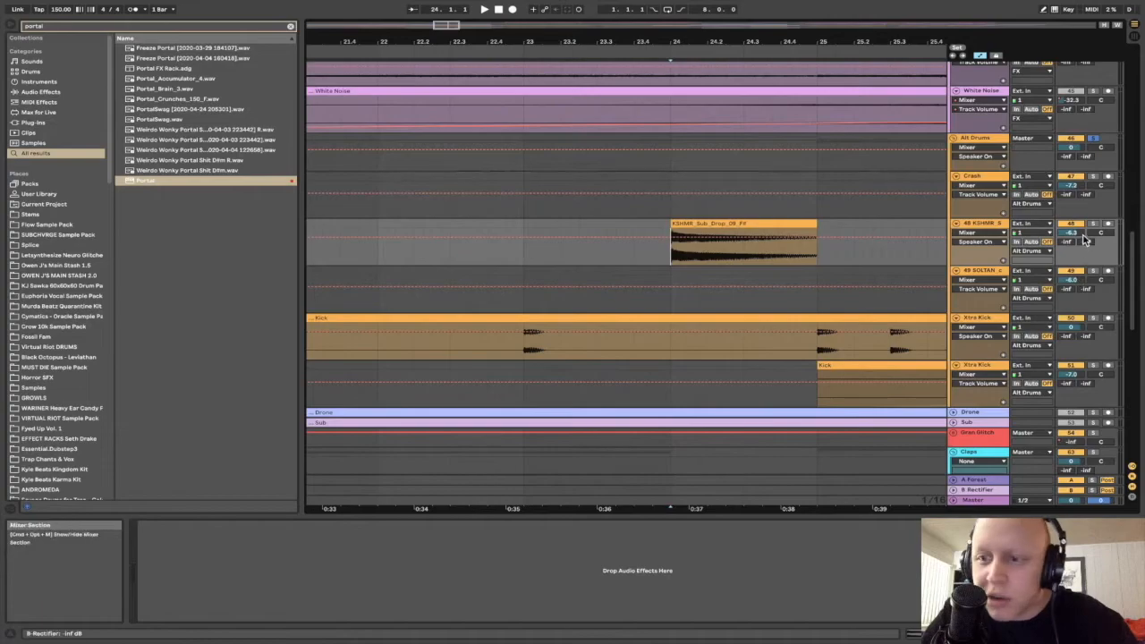
pyautogui.press('space')
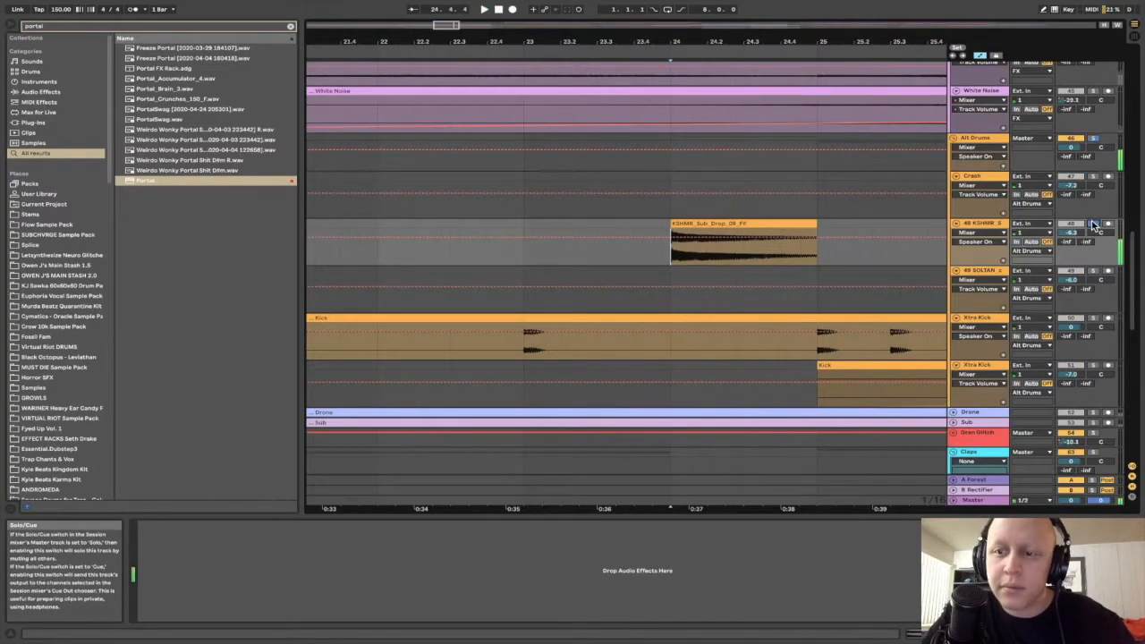
pyautogui.press('-')
pyautogui.press('-')
pyautogui.press('-')
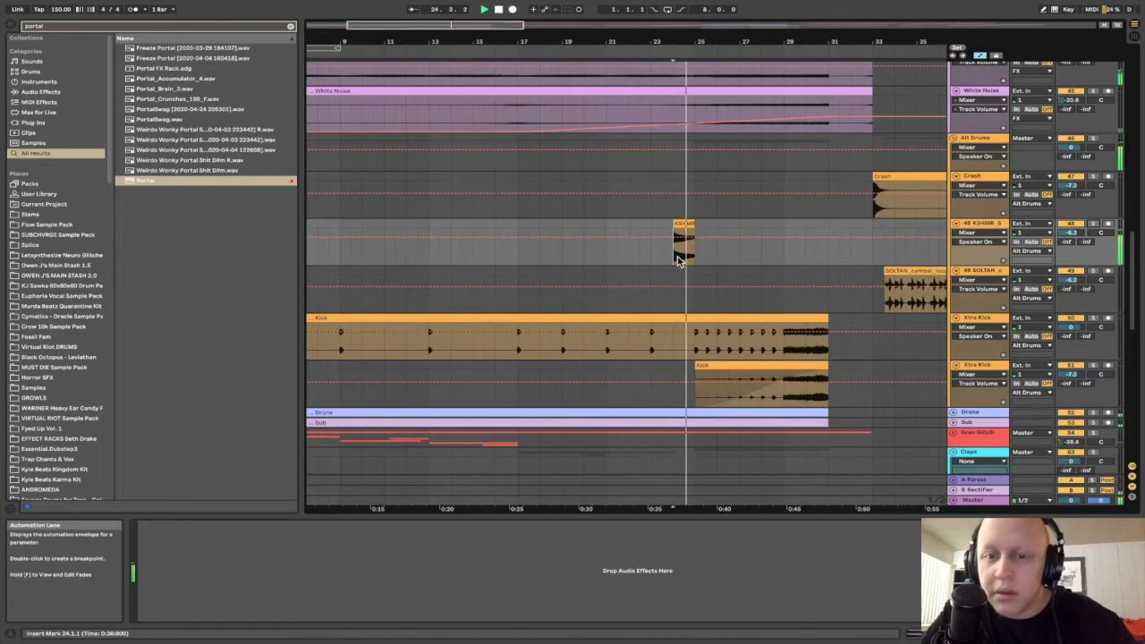
# Place the insert marker at bar 25, hide the automation and fold the Synths, Atmosphere and FX groups.
pyautogui.click(694, 210)
pyautogui.scroll(7, 694, 210)
pyautogui.press('-')
pyautogui.press('-')
pyautogui.scroll(5, 450, 199)
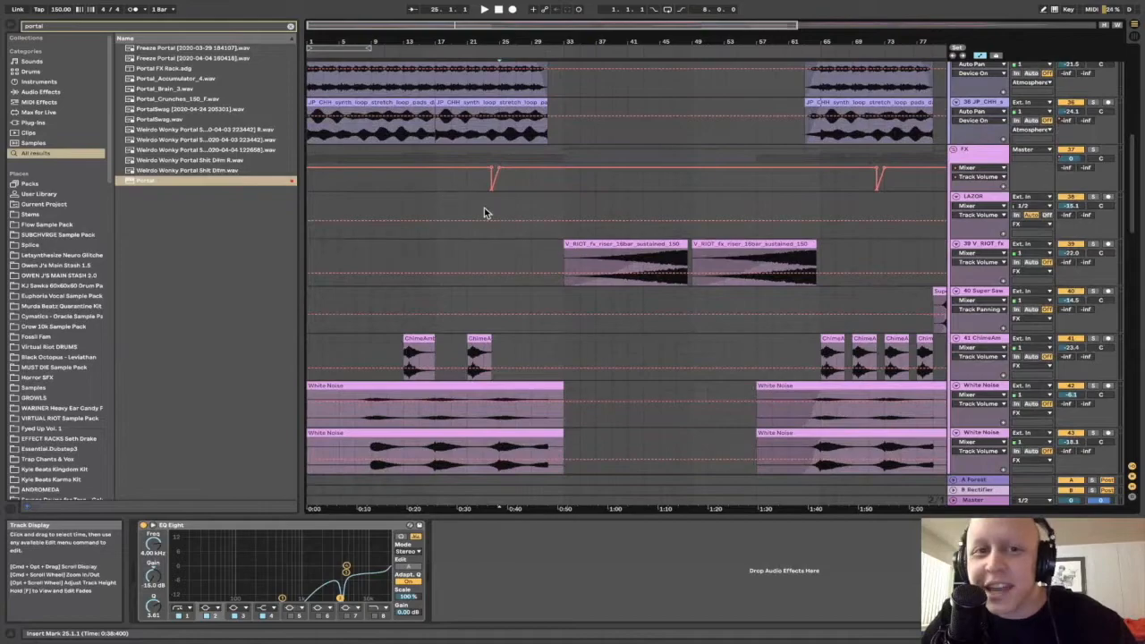
pyautogui.scroll(5, 468, 203)
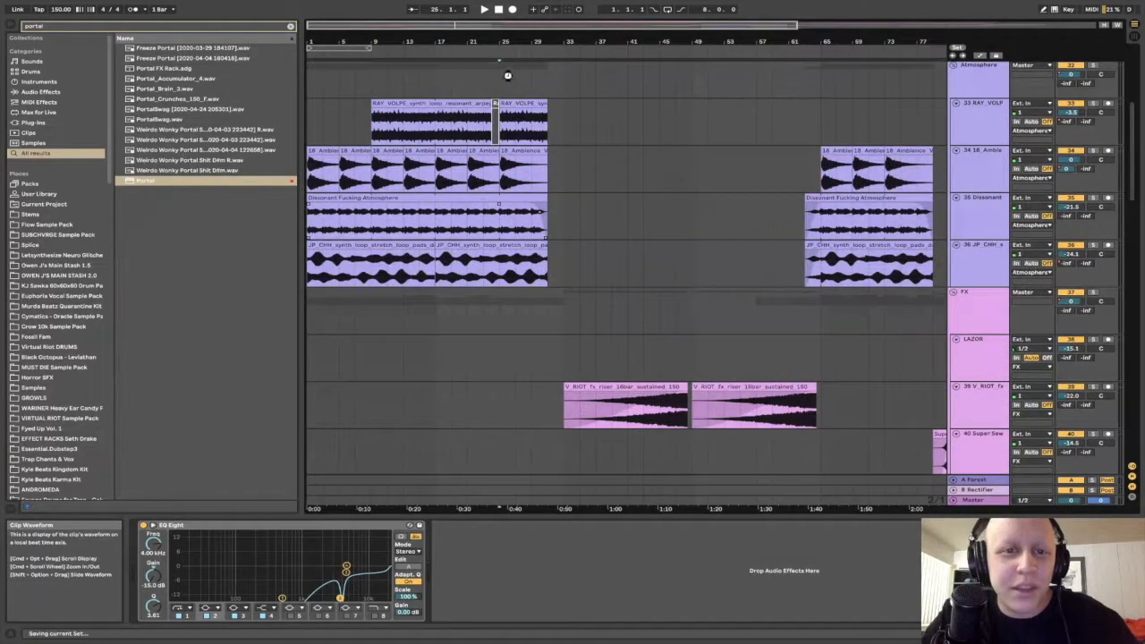
pyautogui.scroll(6, 499, 84)
pyautogui.click(953, 169)
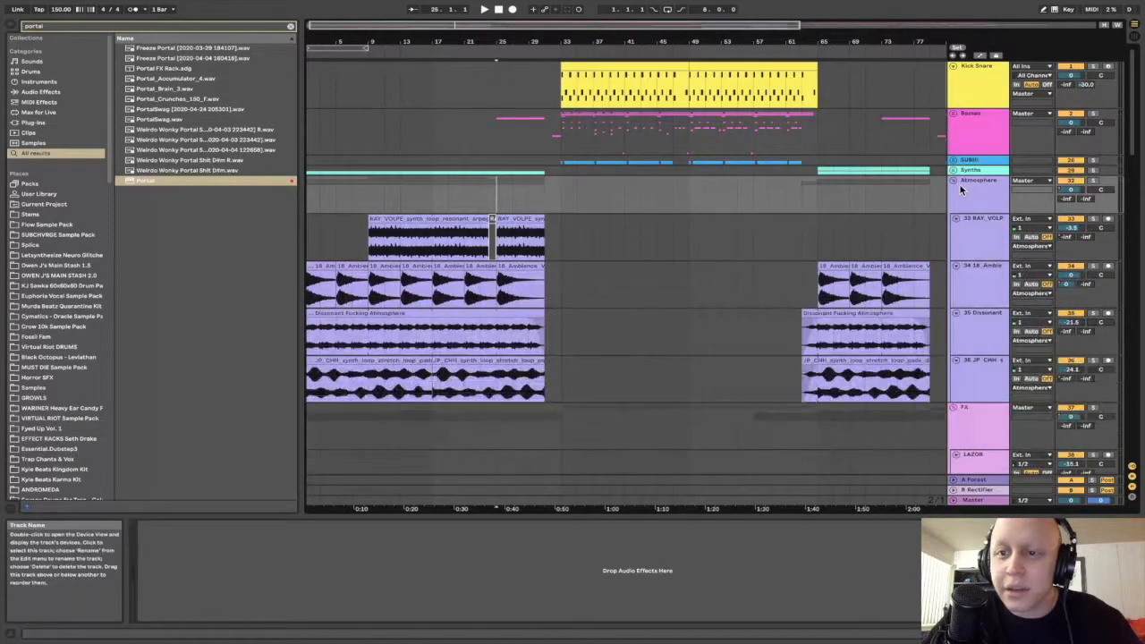
pyautogui.click(954, 181)
pyautogui.click(953, 190)
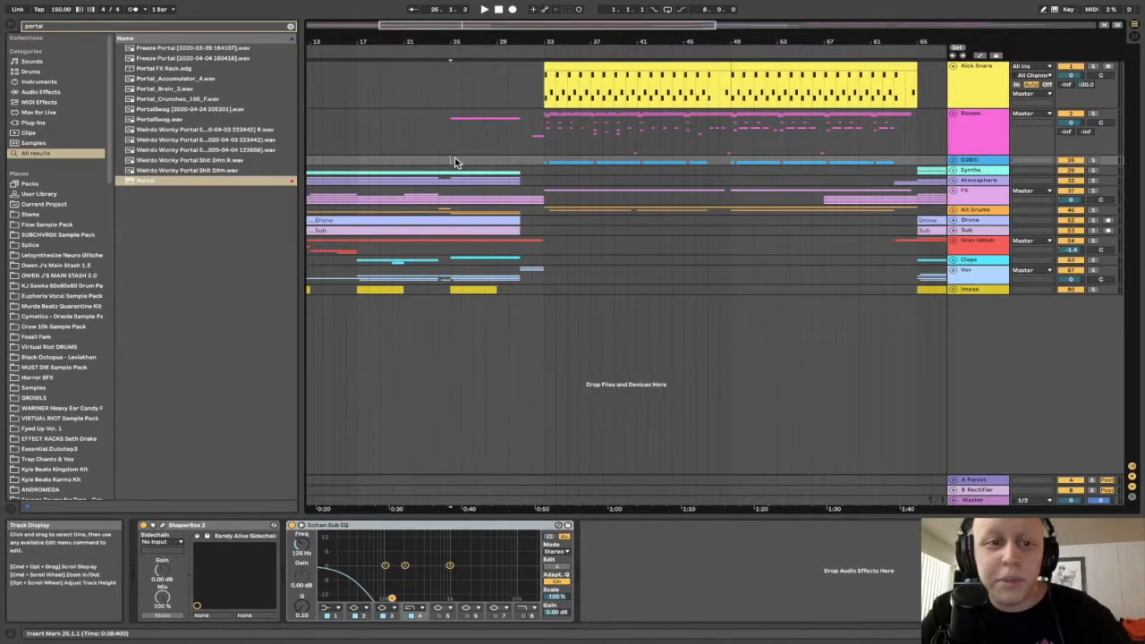
# Play the arrangement from bar 25, solo the Claps group and unfold it.
pyautogui.press('space')
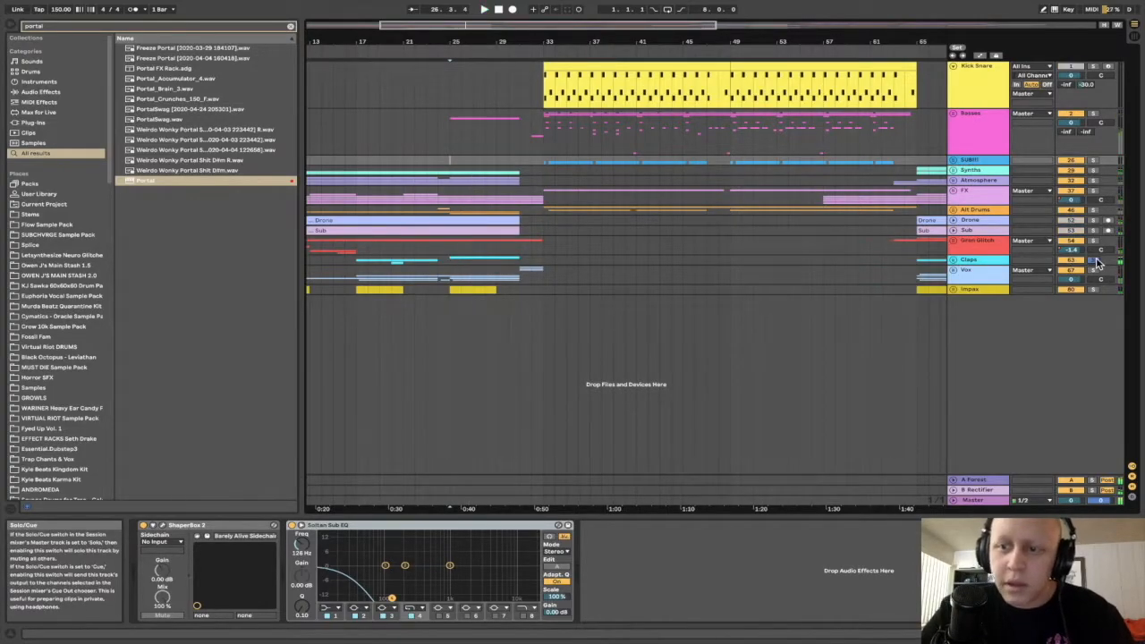
pyautogui.click(1093, 260)
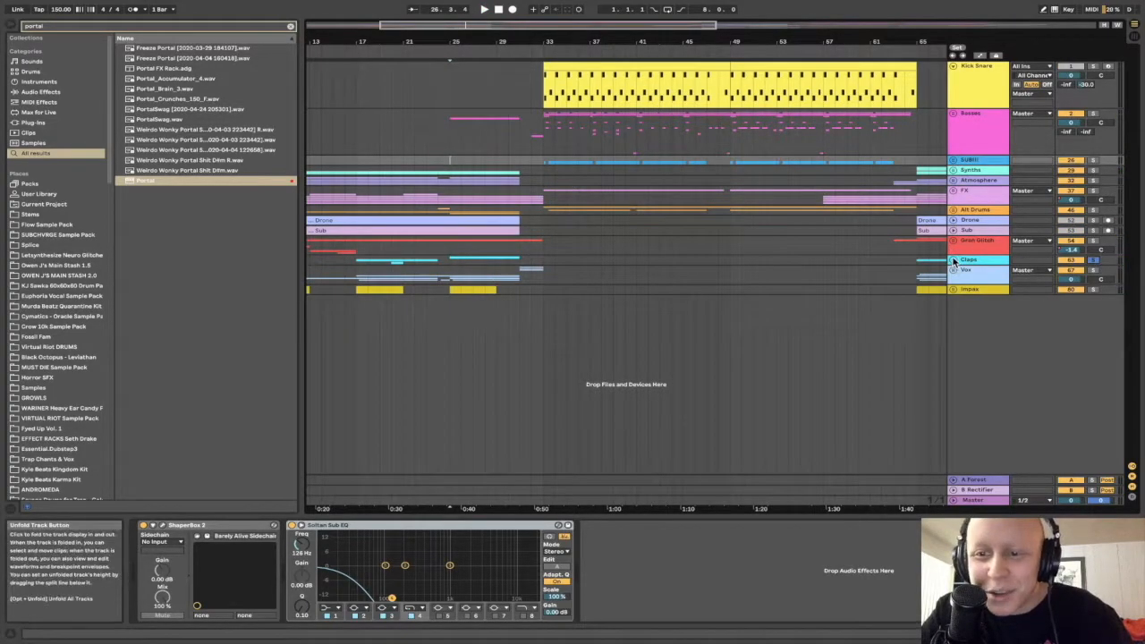
pyautogui.click(953, 261)
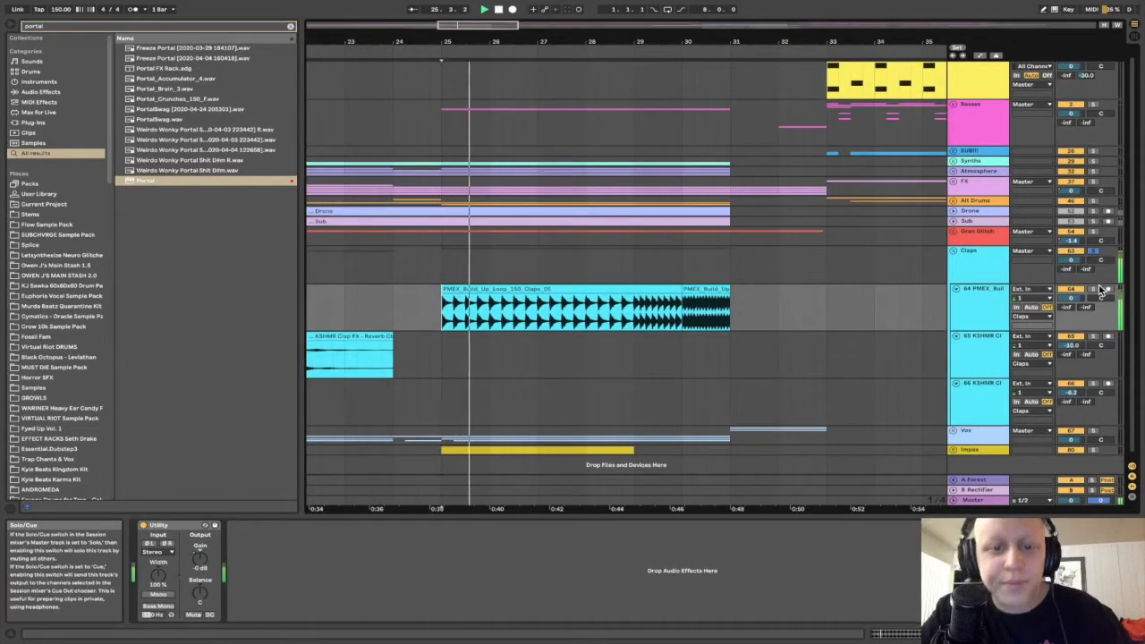
# Locate the PMEX build-up clap loop's changes at bars 29 and 30, and play the soloed claps from bar 30.
pyautogui.click(634, 276)
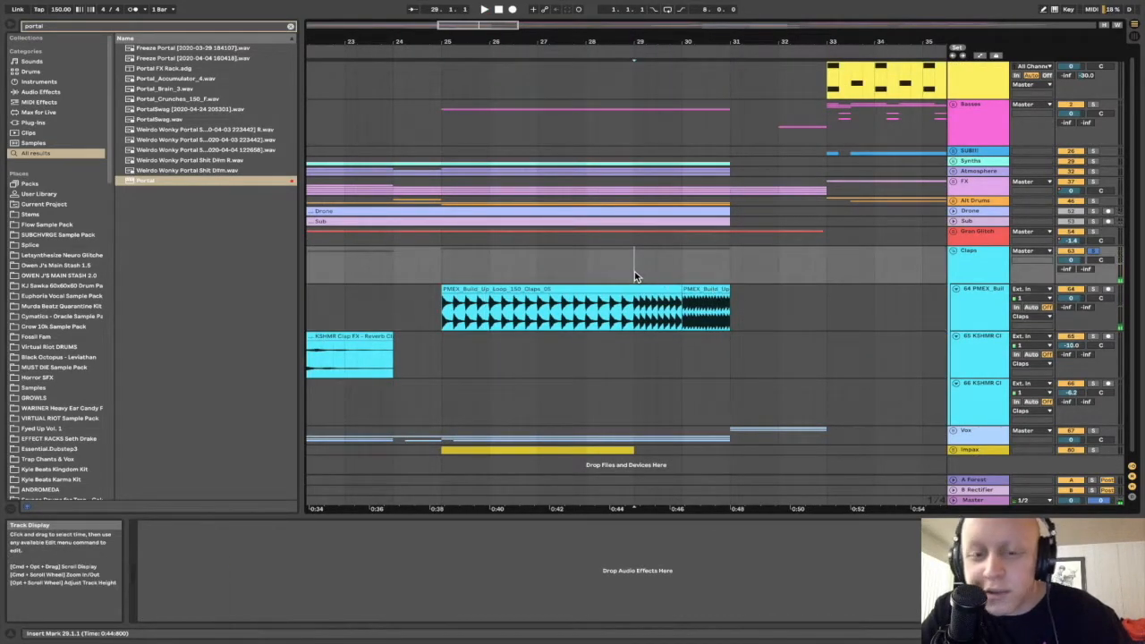
pyautogui.click(684, 265)
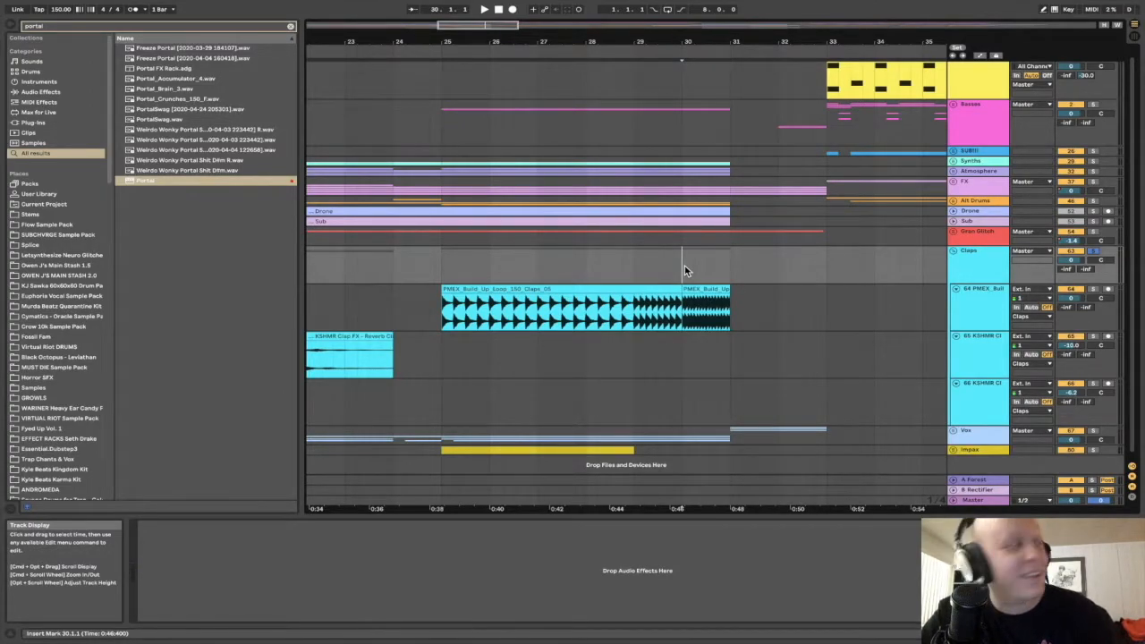
pyautogui.press('space')
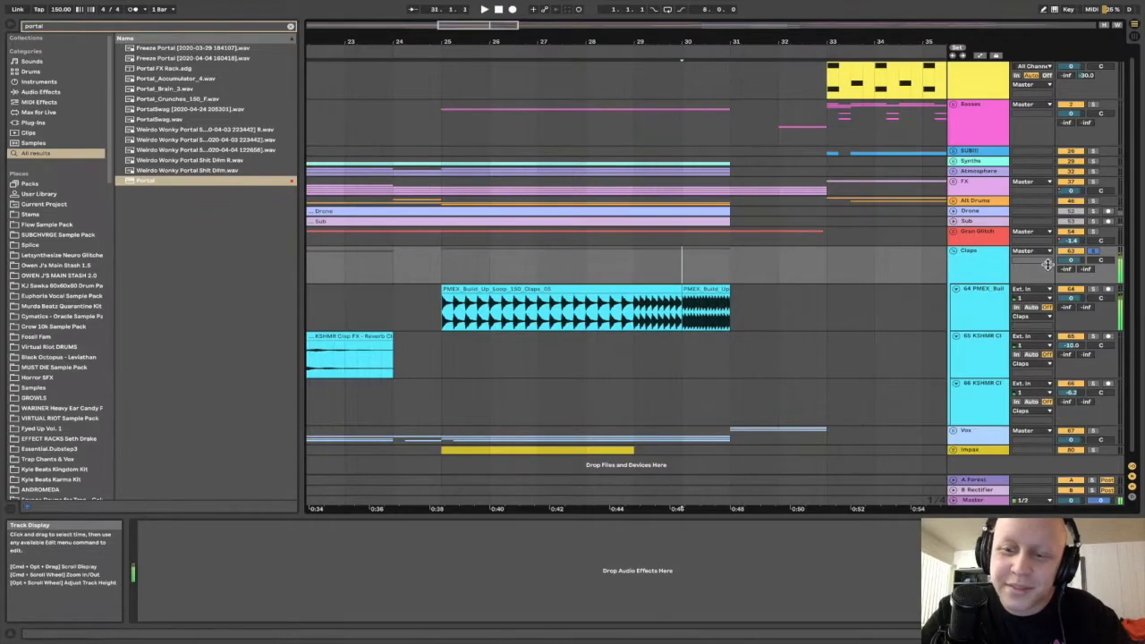
pyautogui.scroll(-1, 726, 302)
pyautogui.hscroll(-1, 727, 302)
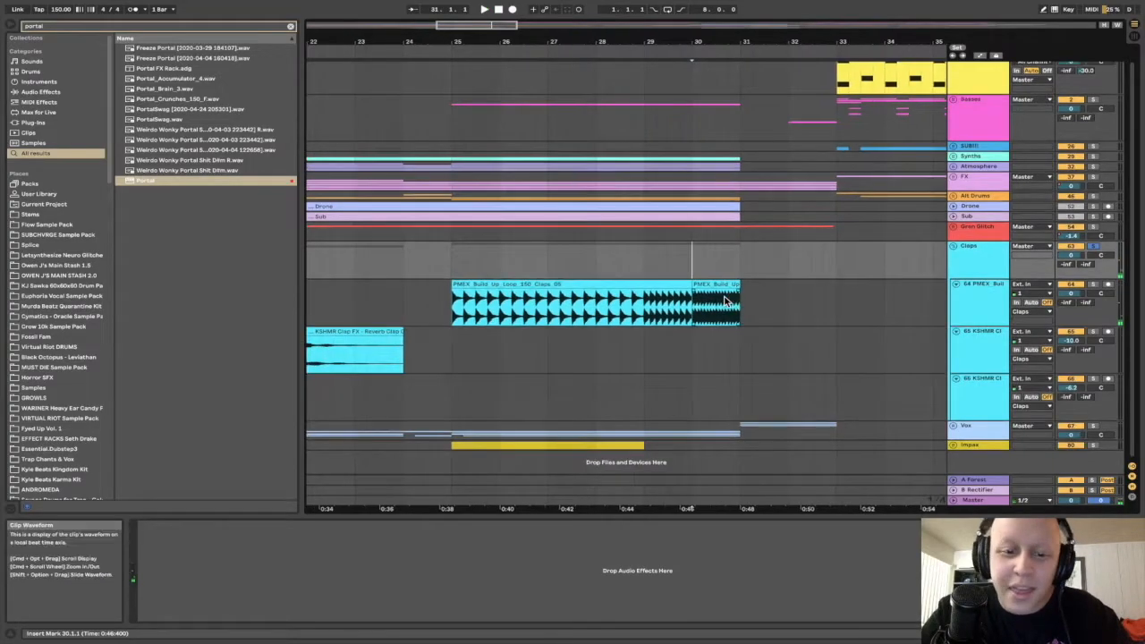
# Unfold and solo the Vox group and play its choir, vocal chop and breath layers from bar 25.
pyautogui.click(954, 427)
pyautogui.scroll(-5, 524, 332)
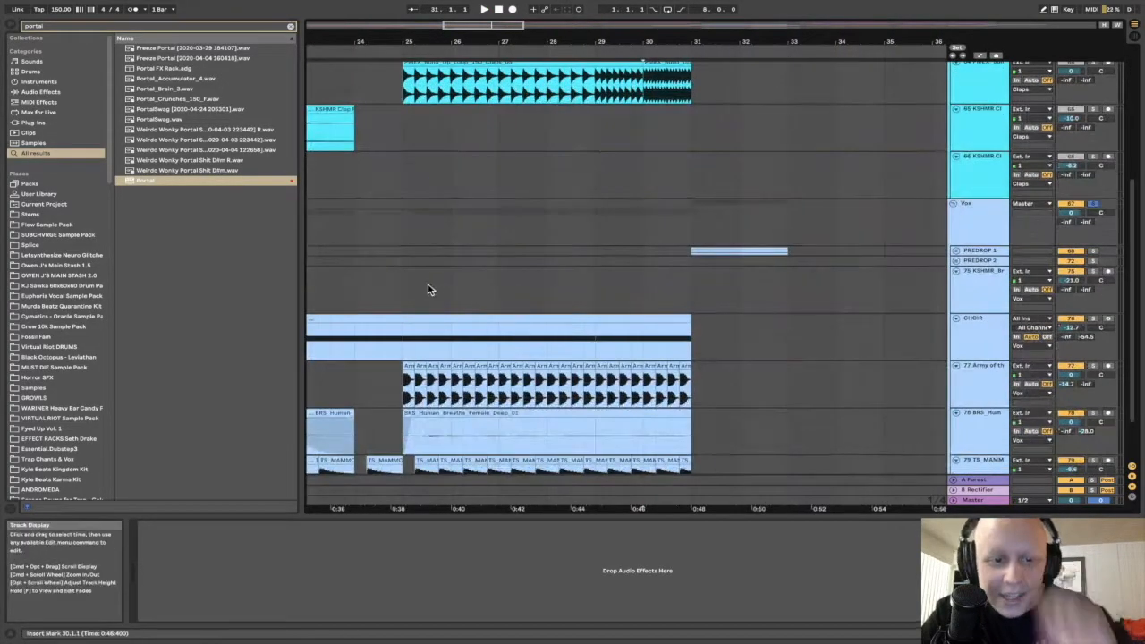
pyautogui.click(409, 289)
pyautogui.scroll(-3, 511, 272)
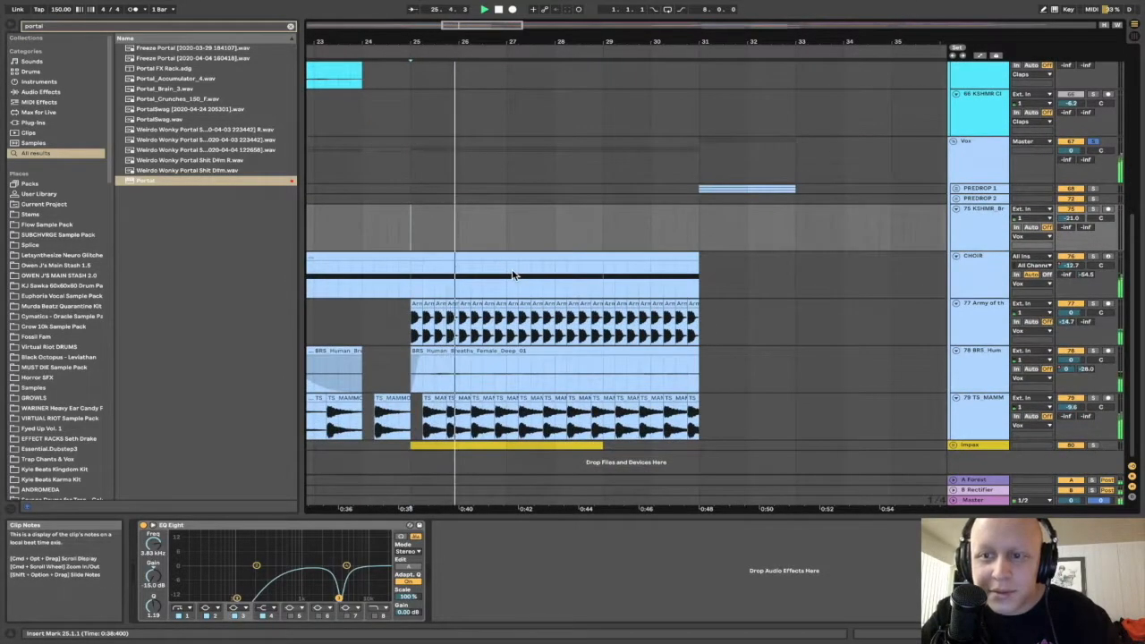
pyautogui.hscroll(-3, 512, 275)
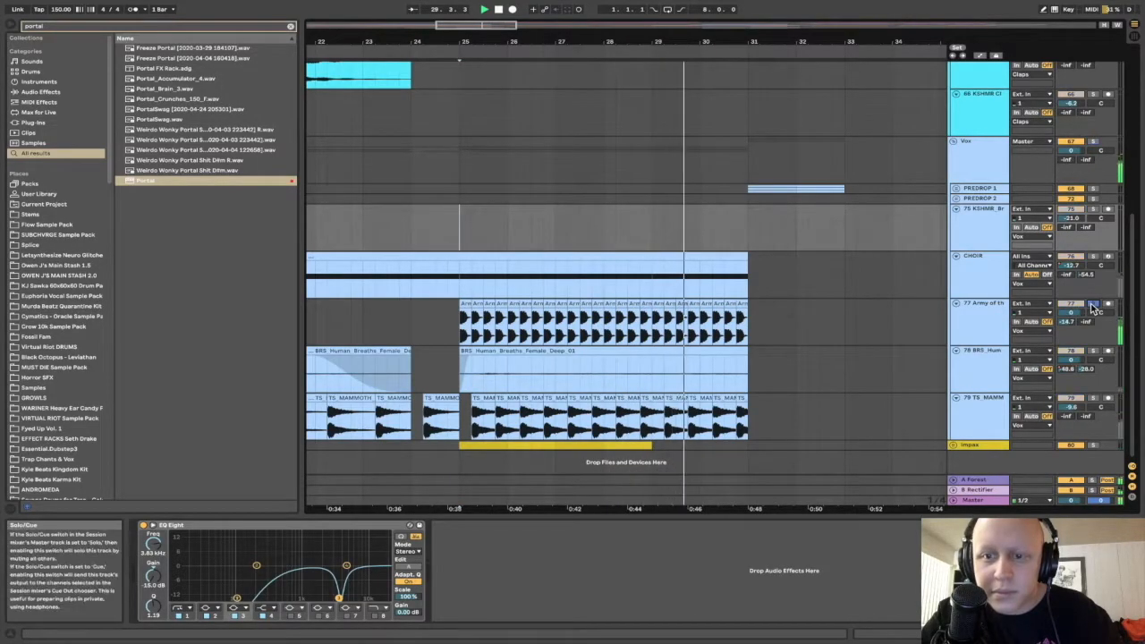
# Show the devices and Auto Filter Frequency automation of the soloed Army of the Pharaohs chop track and play it from 28.2.
pyautogui.click(973, 328)
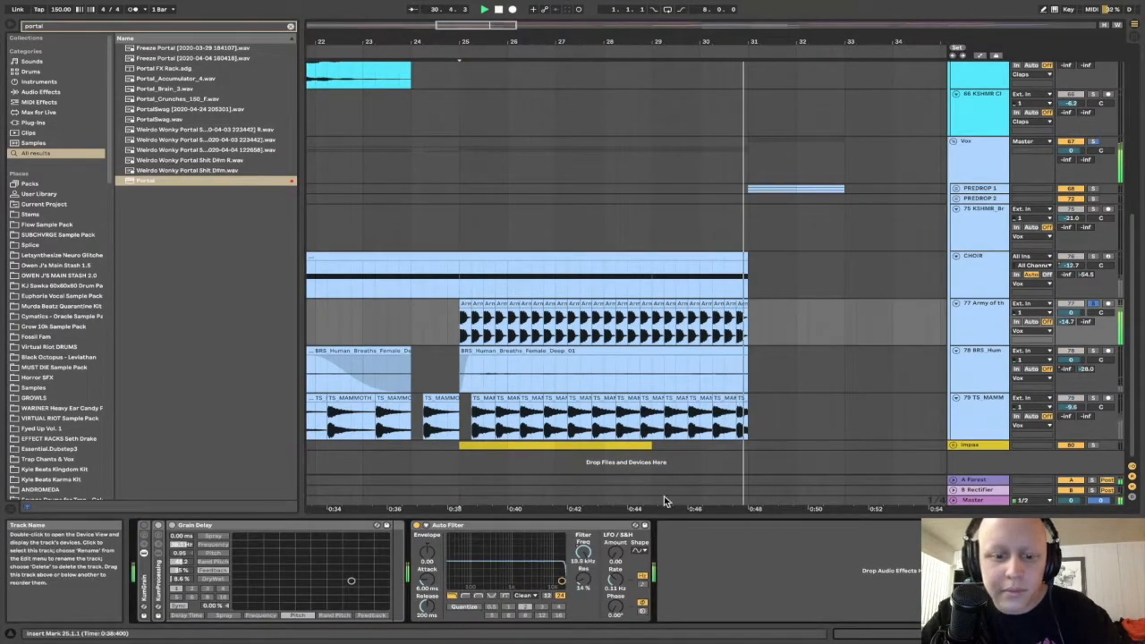
pyautogui.press('space')
pyautogui.press('a')
pyautogui.click(616, 332)
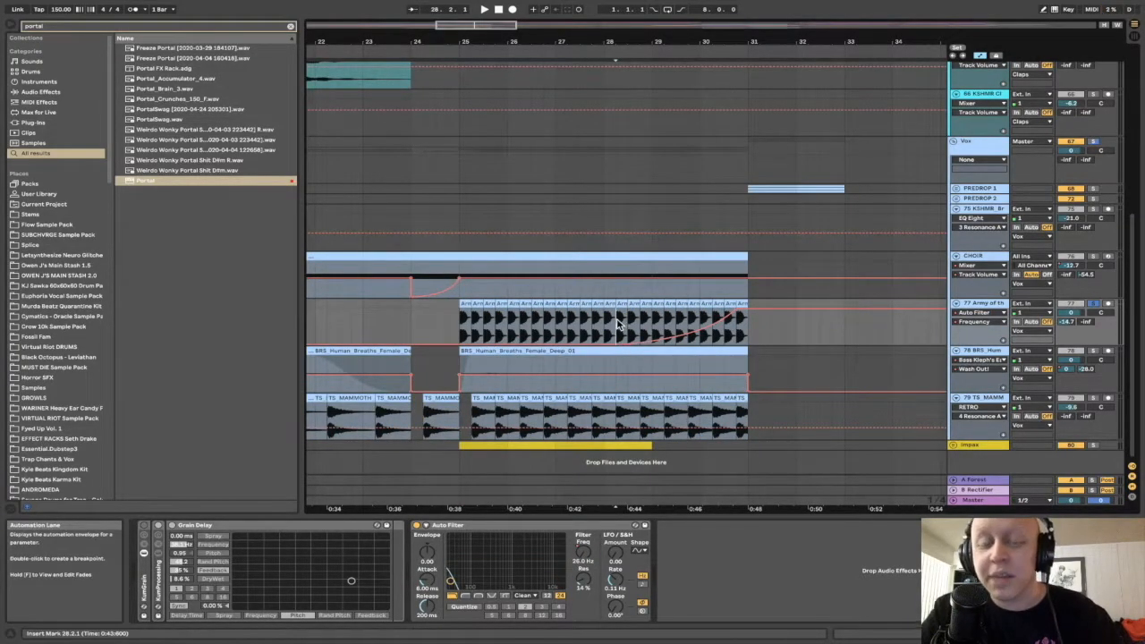
pyautogui.press('space')
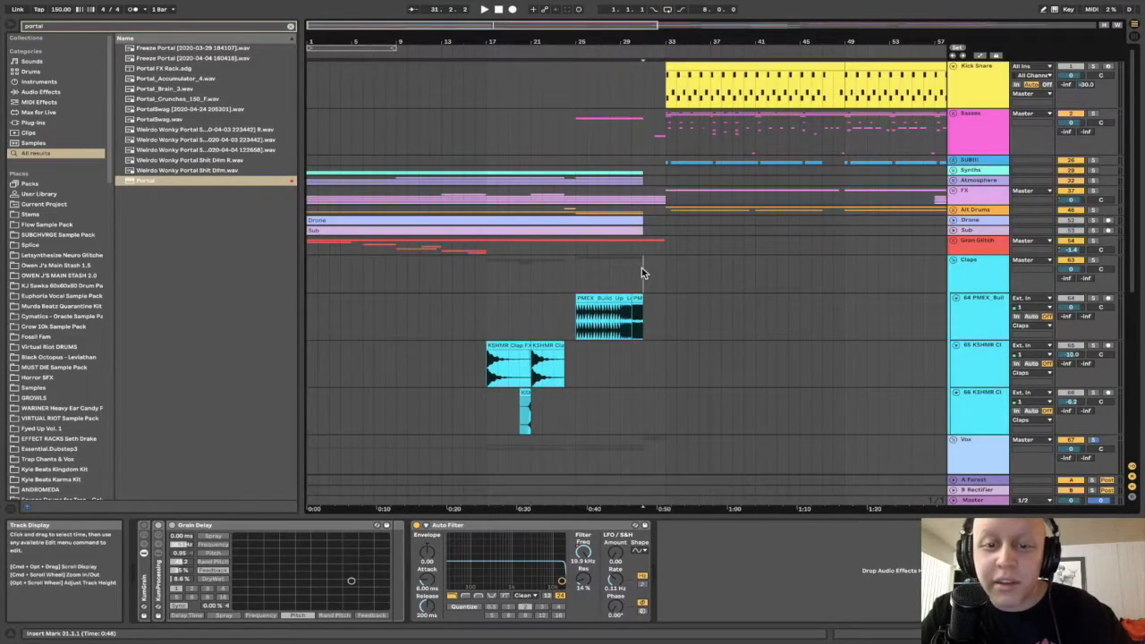
# Place the insert marker at bar 31 and unfold the PREDROP 1 group to show its vocal tracks' automation.
pyautogui.click(643, 272)
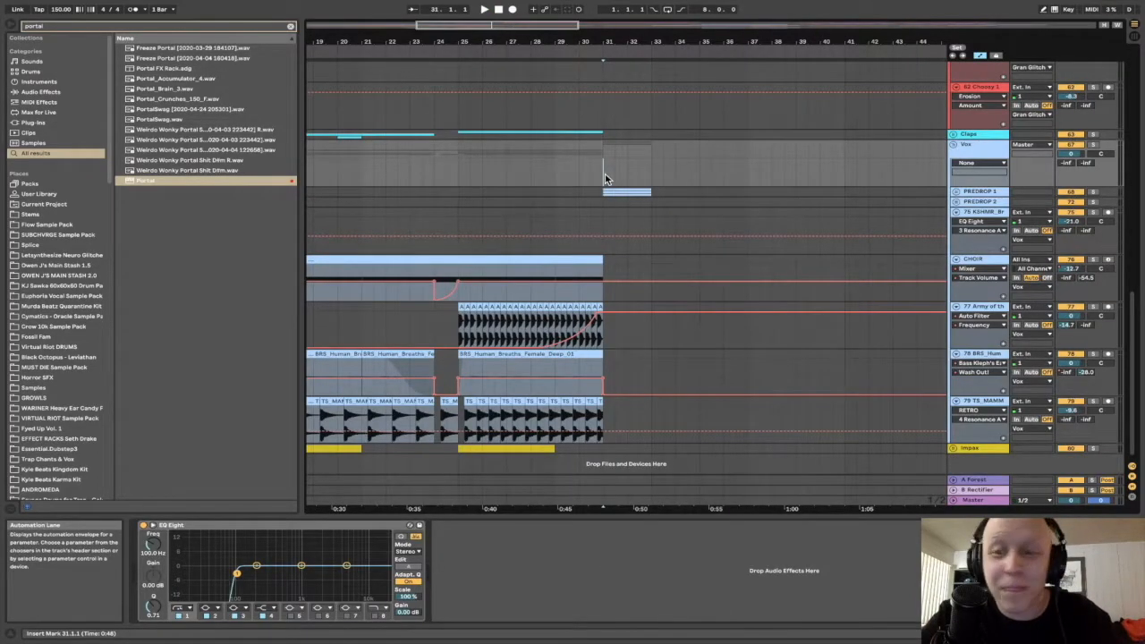
pyautogui.click(956, 192)
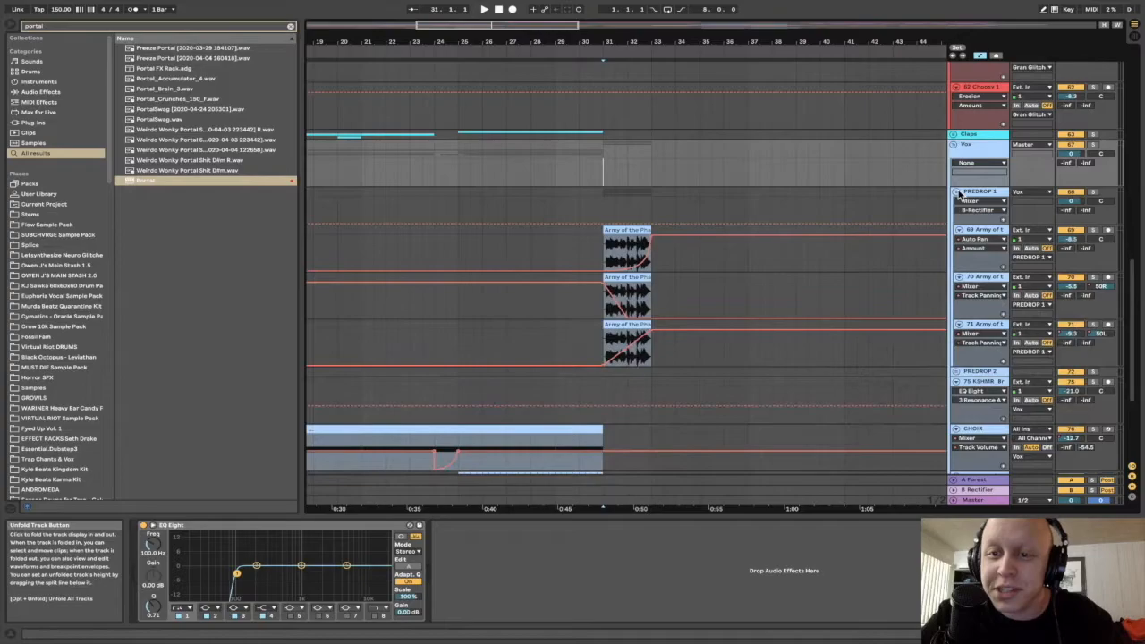
pyautogui.scroll(5, 590, 224)
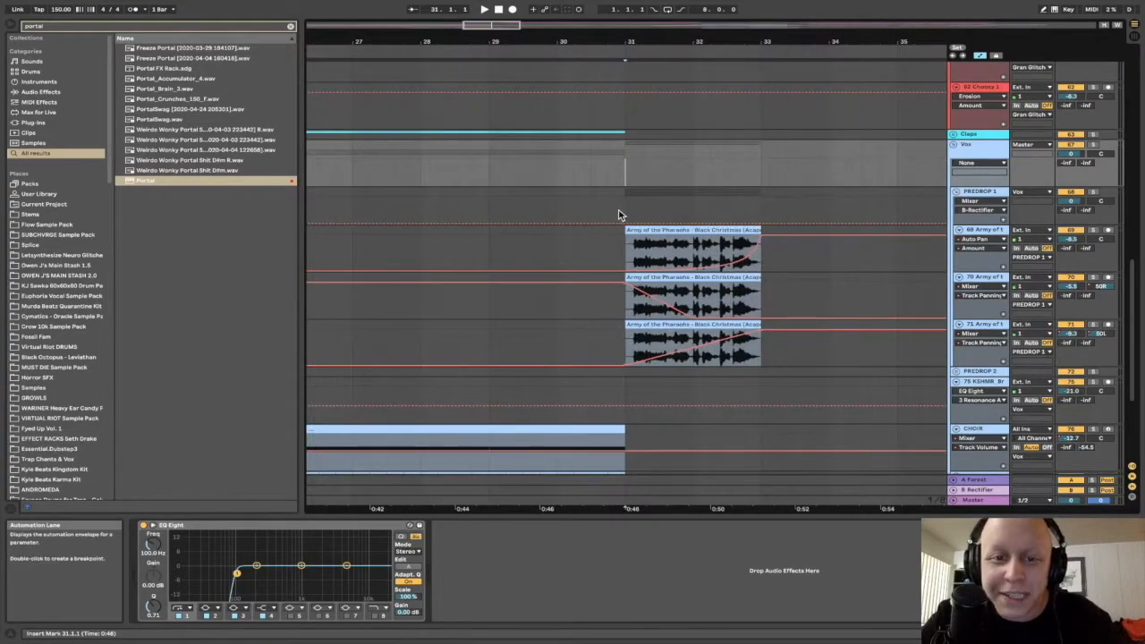
# Solo the PREDROP 1 group and play its three layered acapella tracks with their panning automation from bar 31.
pyautogui.click(620, 214)
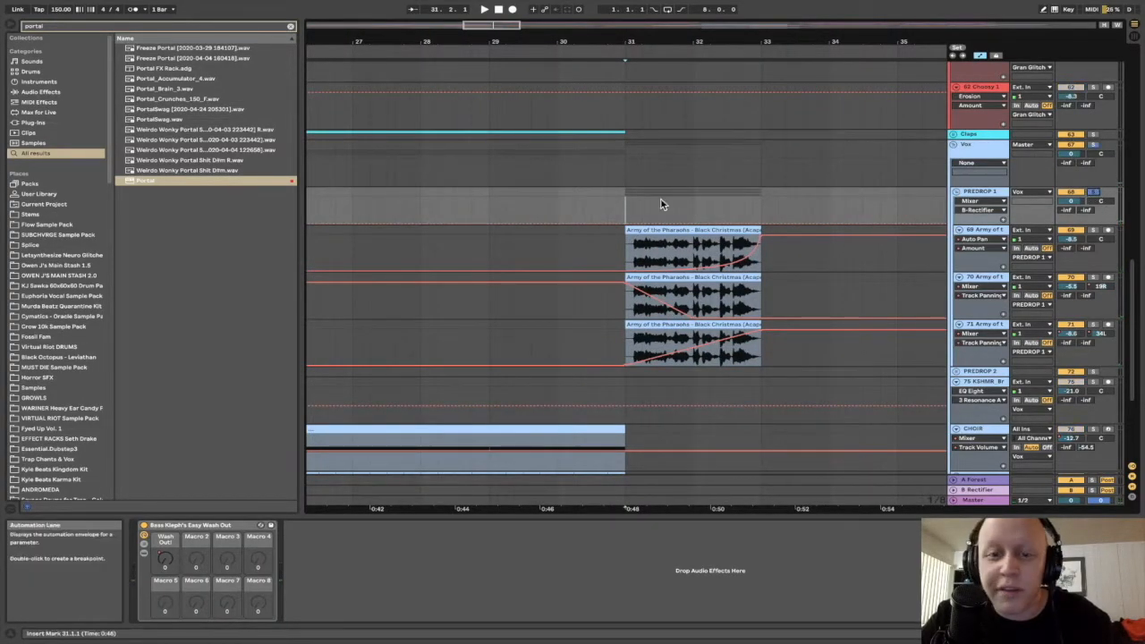
pyautogui.scroll(4, 661, 204)
pyautogui.press('space')
pyautogui.hscroll(3, 660, 204)
pyautogui.scroll(-2, 660, 204)
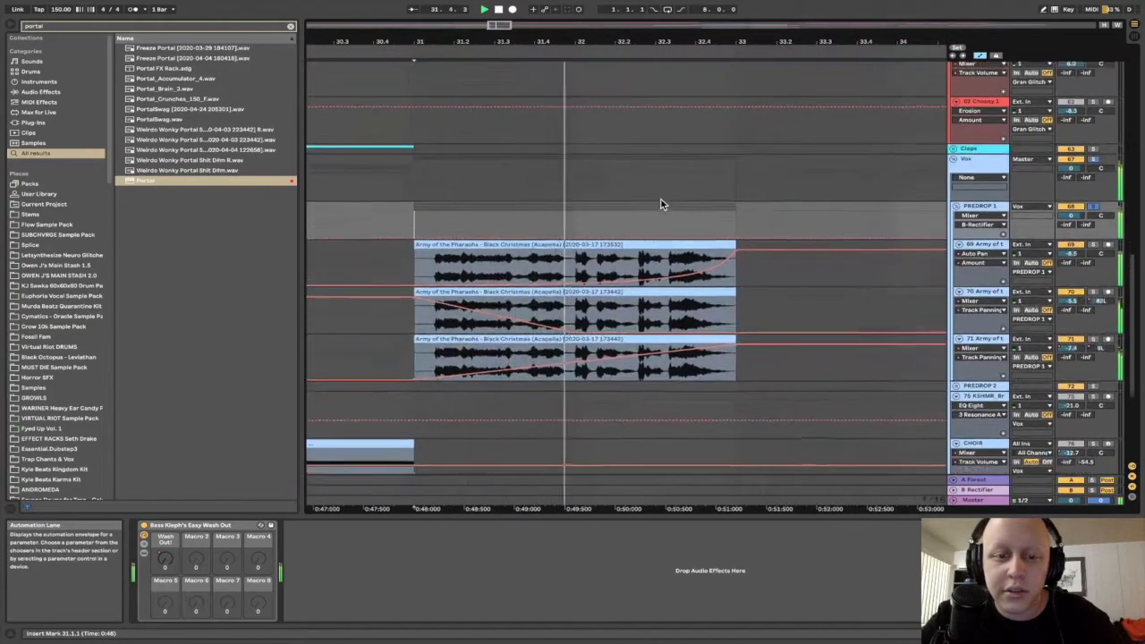
pyautogui.scroll(-2, 660, 204)
pyautogui.hscroll(-2, 660, 204)
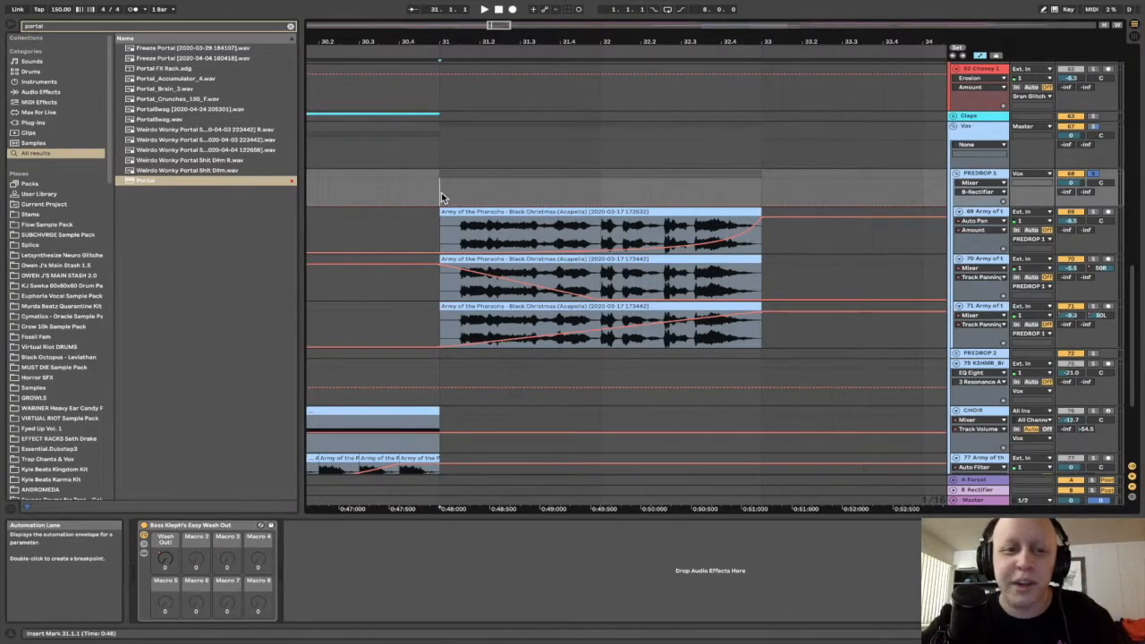
# Solo the first acapella track in PREDROP 1, show its Auto Pan device and play it from bar 31.
pyautogui.click(440, 233)
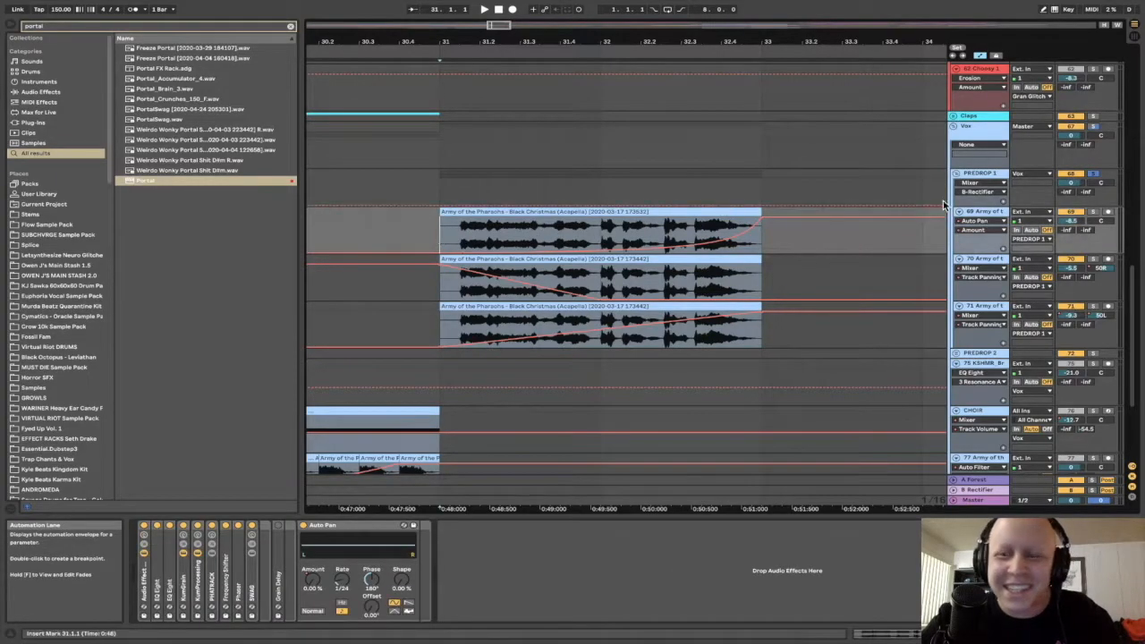
pyautogui.click(1093, 212)
pyautogui.press('space')
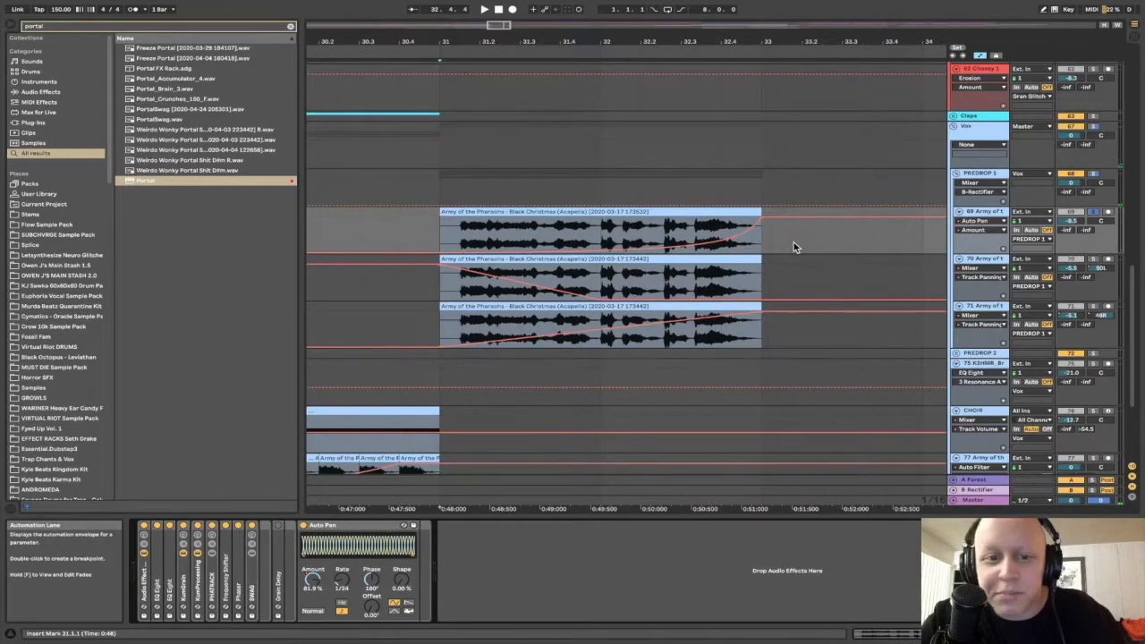
pyautogui.scroll(-3, 793, 246)
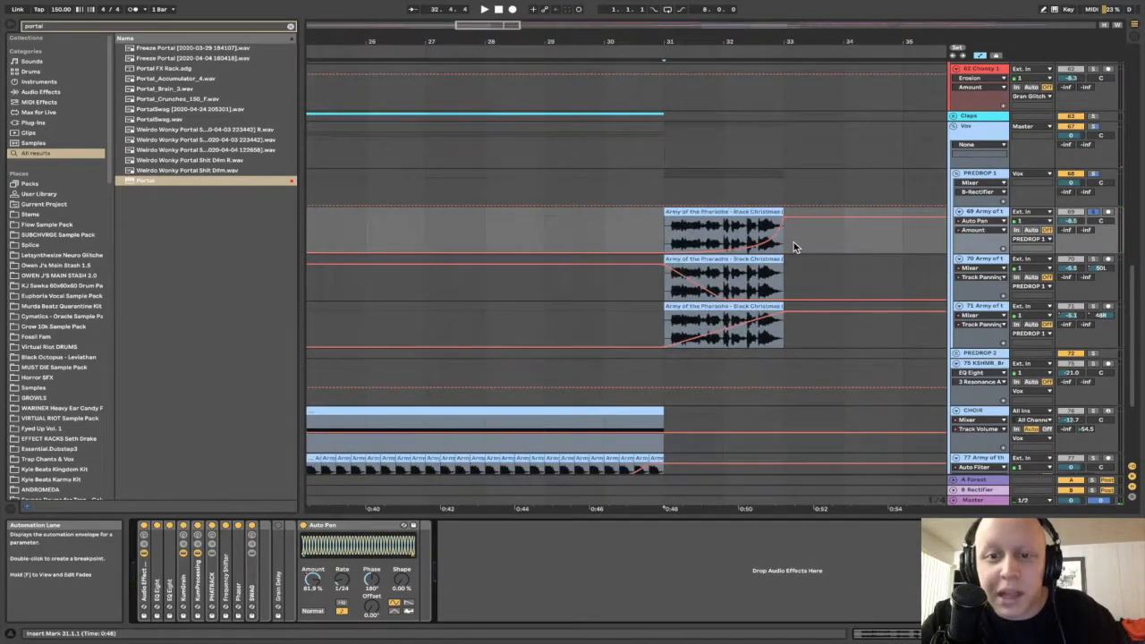
# Show the Audio Effect Rack's Device On automation on track 69 and play its vocal clip from bar 31.
pyautogui.click(669, 237)
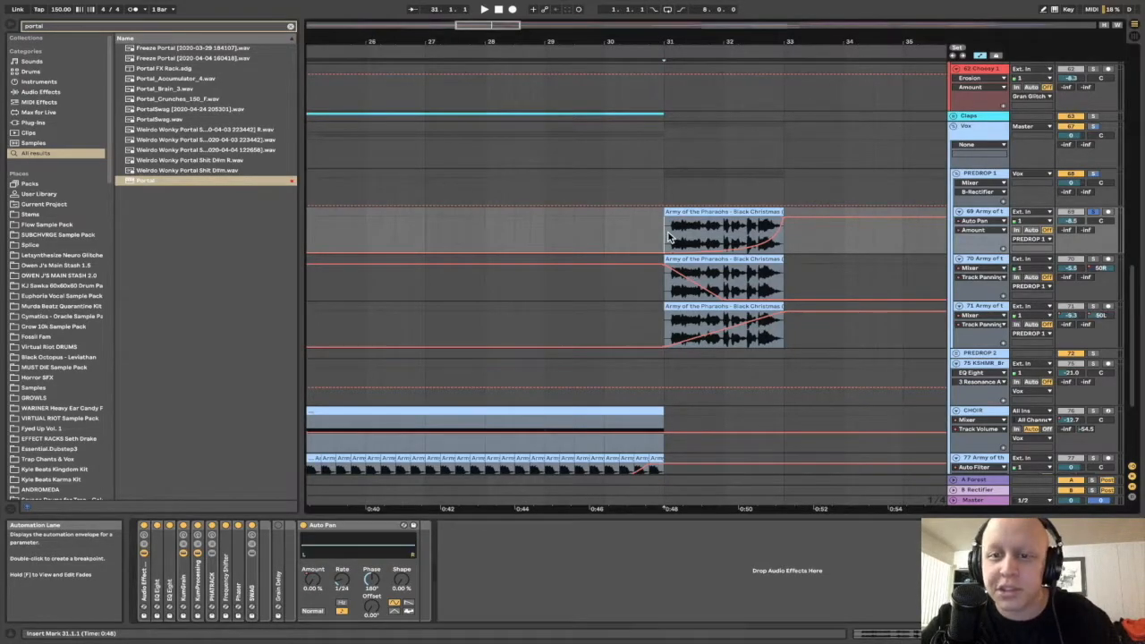
pyautogui.click(144, 526)
pyautogui.press('space')
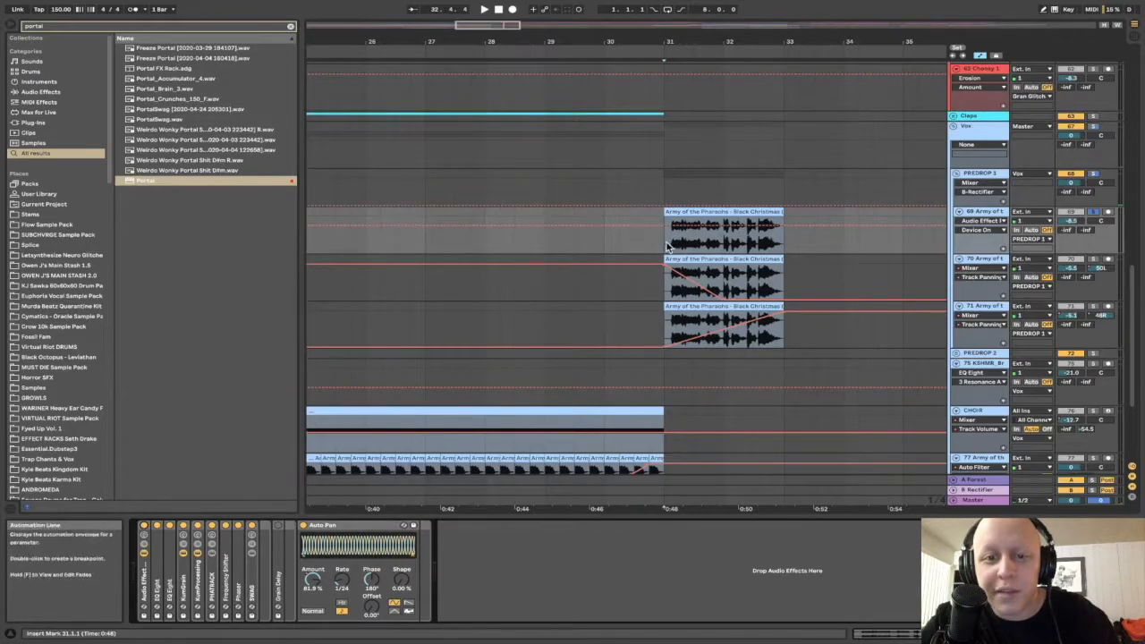
pyautogui.press('space')
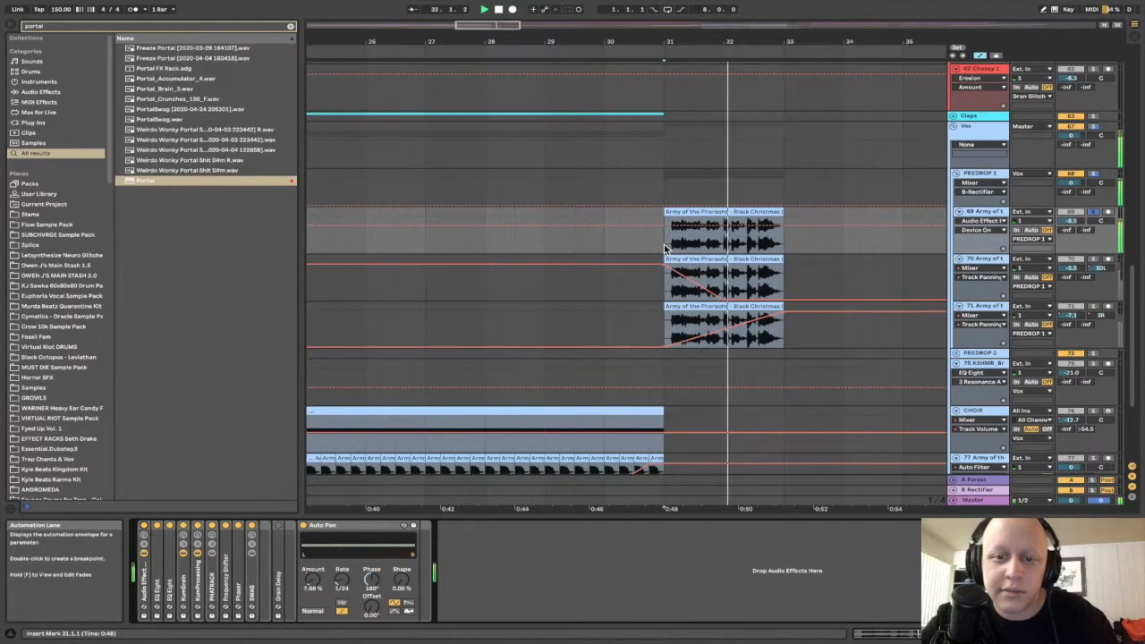
# Unfold the two EQ Eight devices in track 69's effect rack to examine their notch cuts, and fold them again.
pyautogui.doubleClick(157, 561)
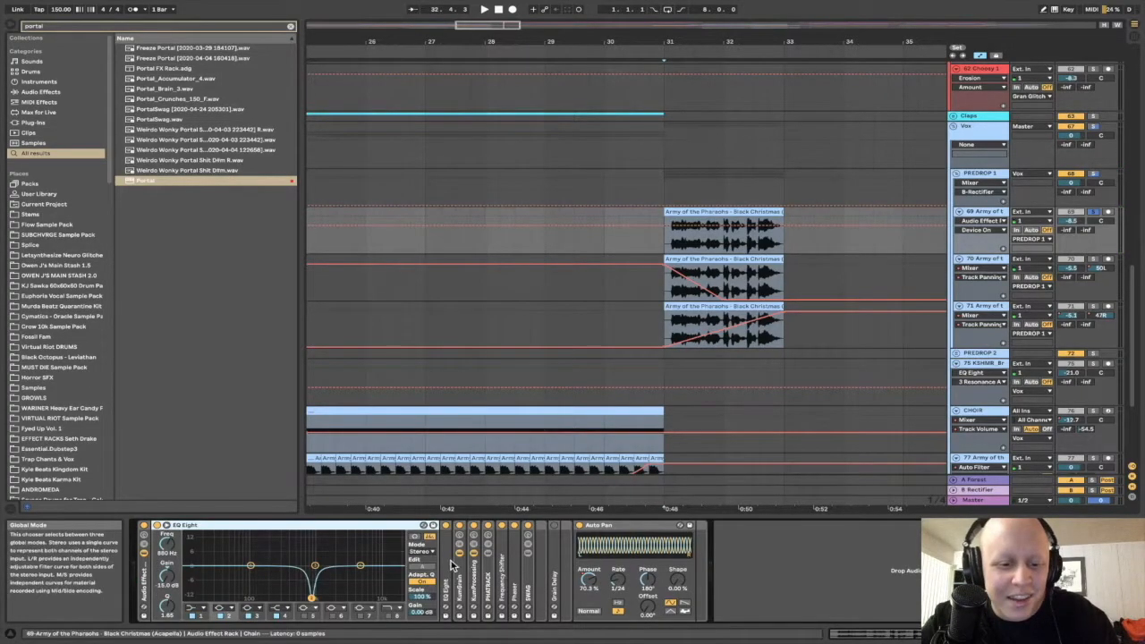
pyautogui.hotkey('ctrl', 'd')
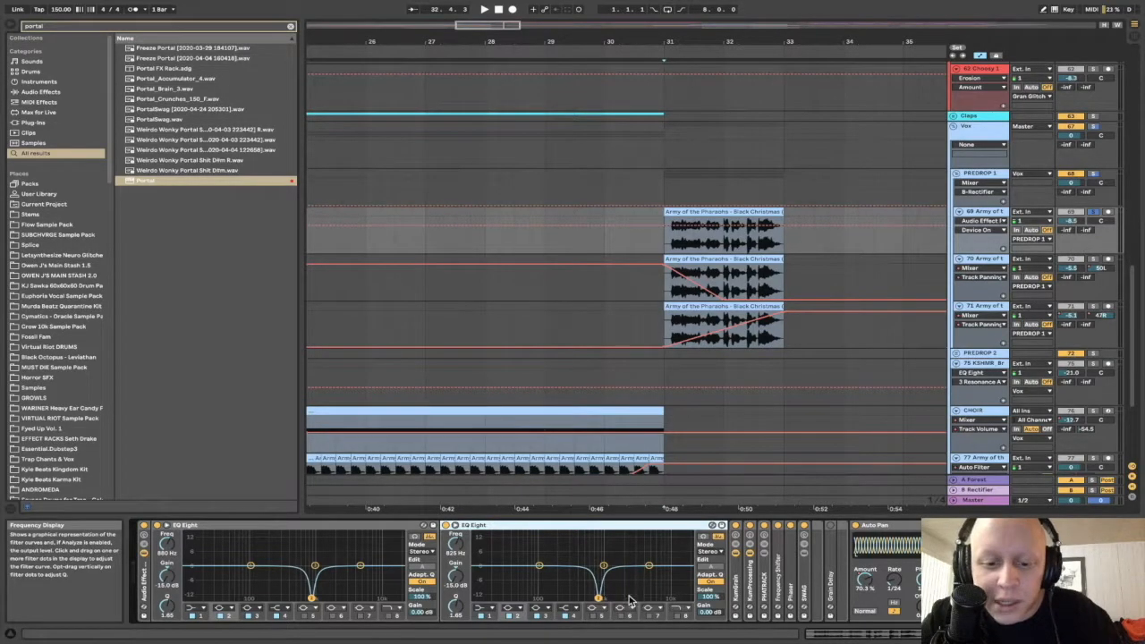
pyautogui.click(735, 577)
pyautogui.keyDown('shift'); pyautogui.click(831, 577); pyautogui.keyUp('shift')
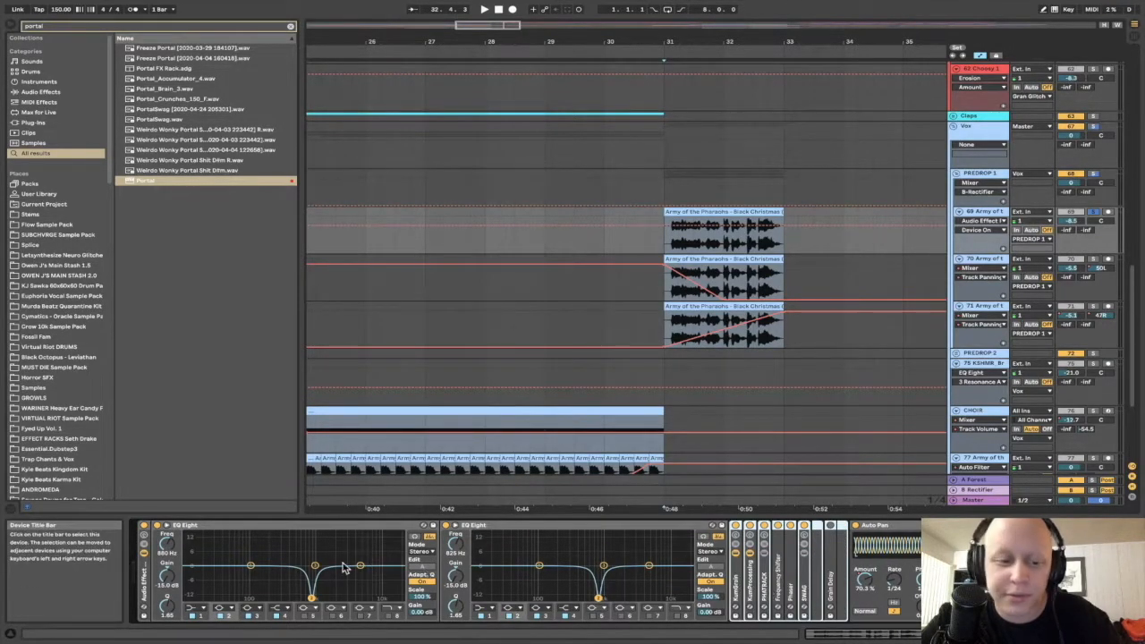
pyautogui.doubleClick(234, 526)
pyautogui.doubleClick(230, 526)
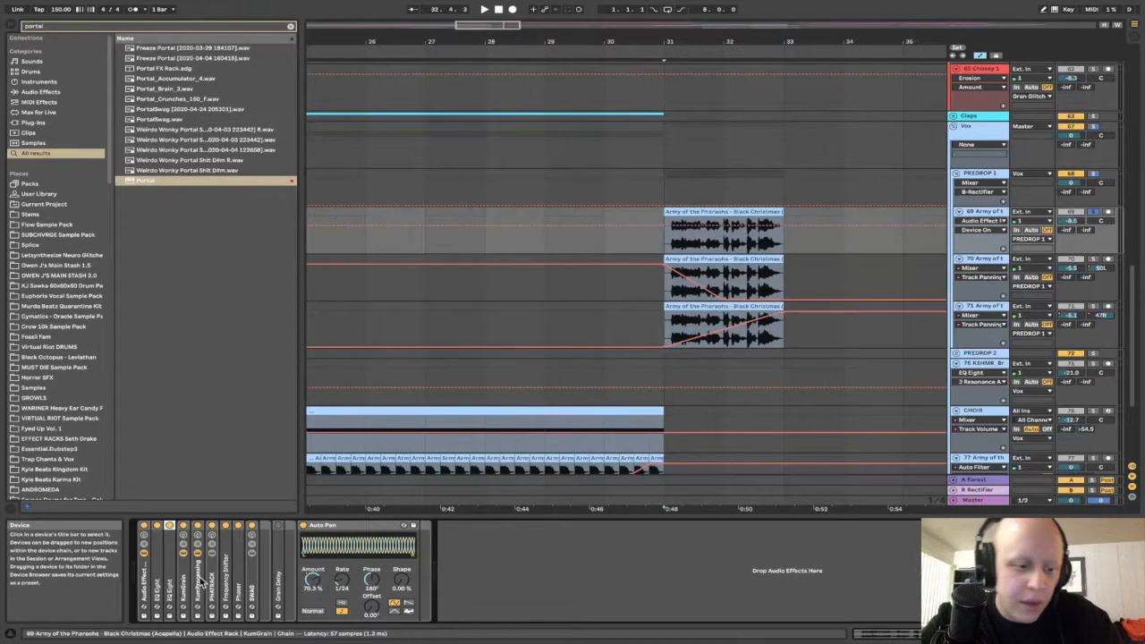
# Unfold PHATRACK, Frequency Shifter and Phaser in track 69's rack and examine their settings along with the SWAG rack's devices.
pyautogui.hotkey('ctrl', 'g')
pyautogui.hotkey('ctrl', 'z')
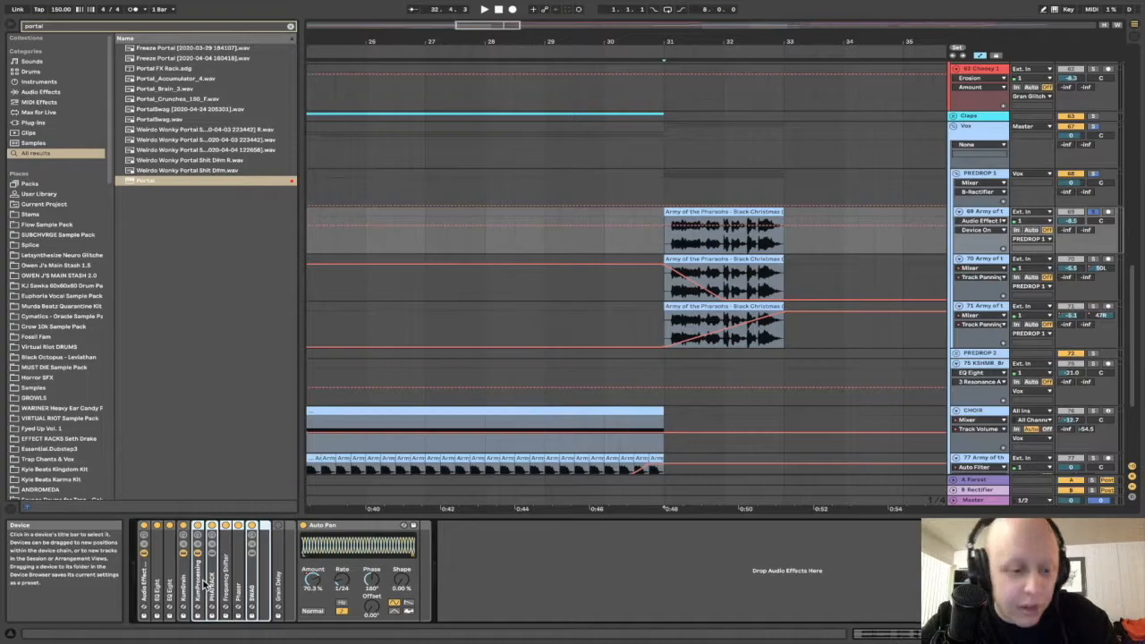
pyautogui.doubleClick(218, 583)
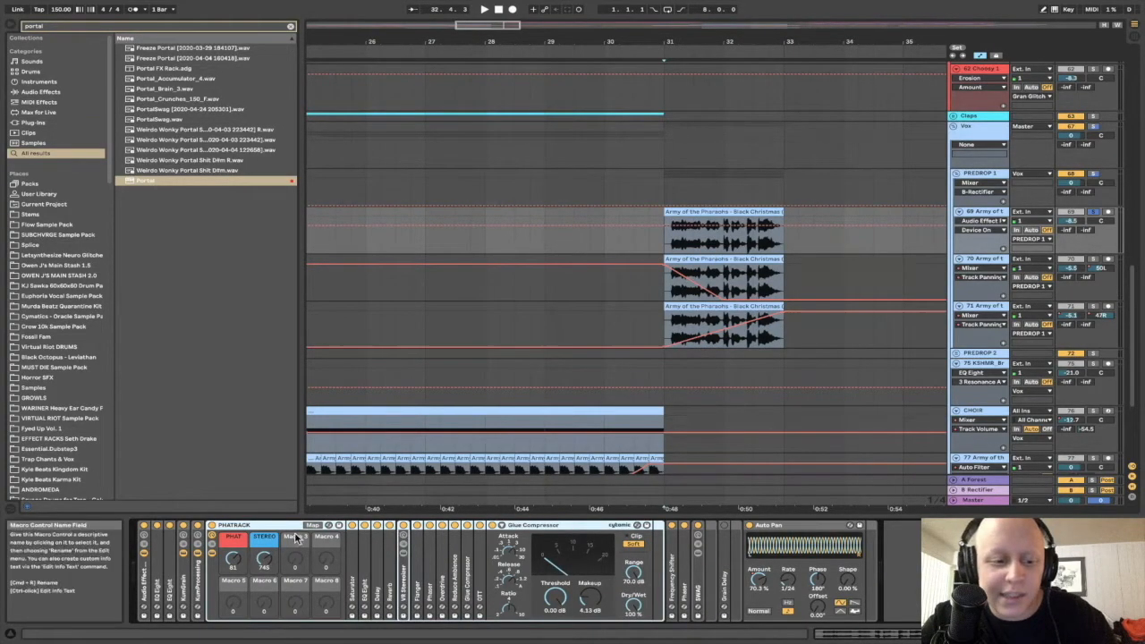
pyautogui.doubleClick(677, 582)
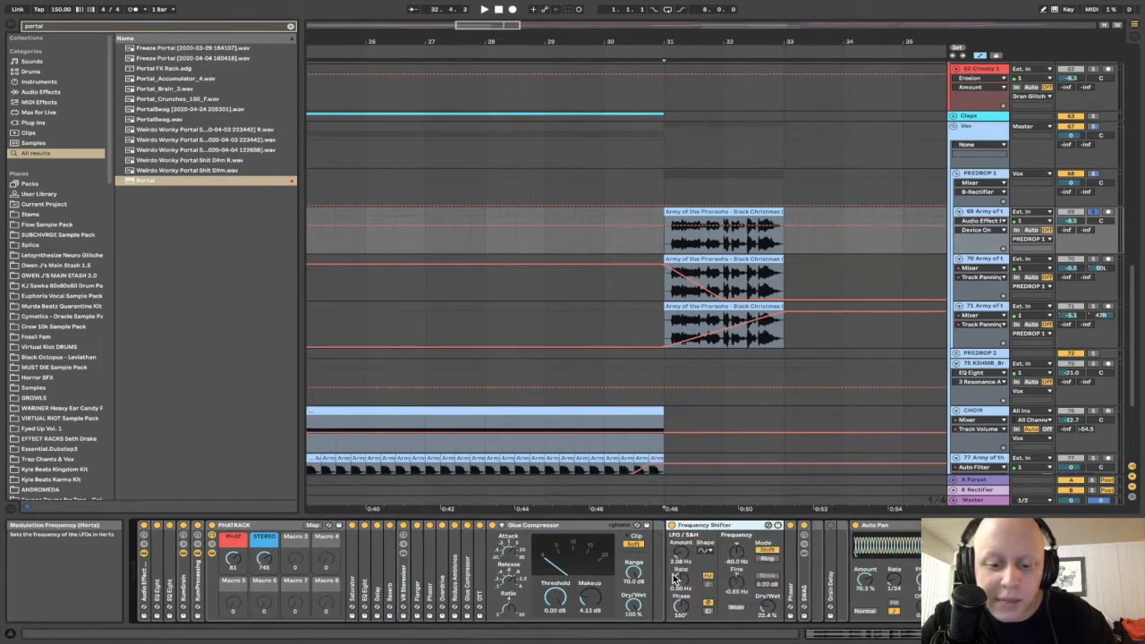
pyautogui.doubleClick(794, 577)
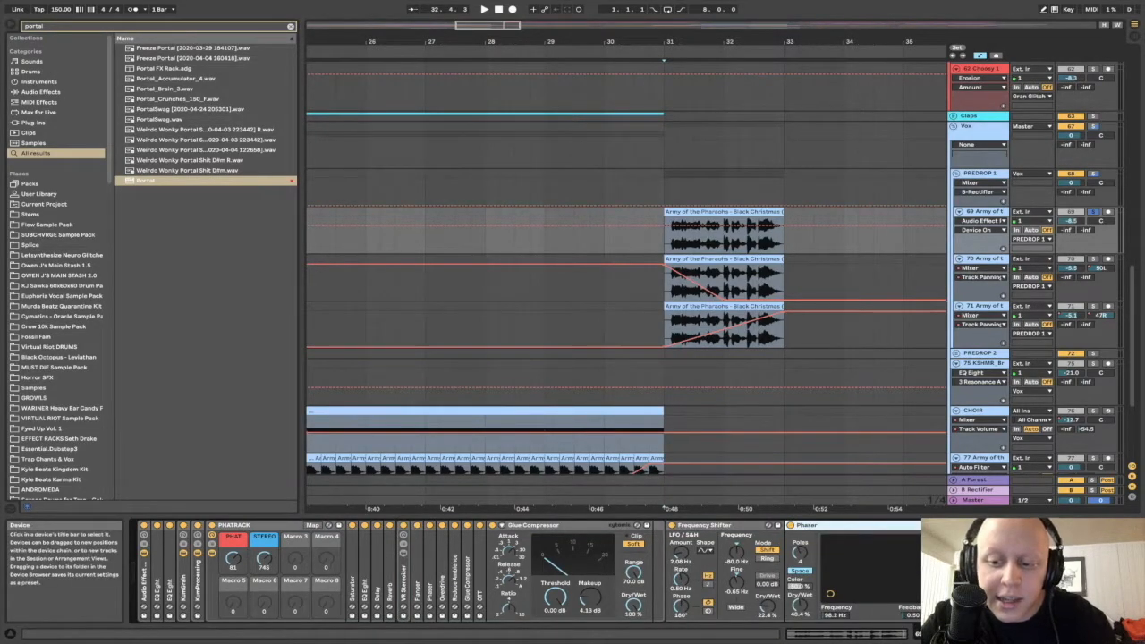
pyautogui.hscroll(8, 892, 545)
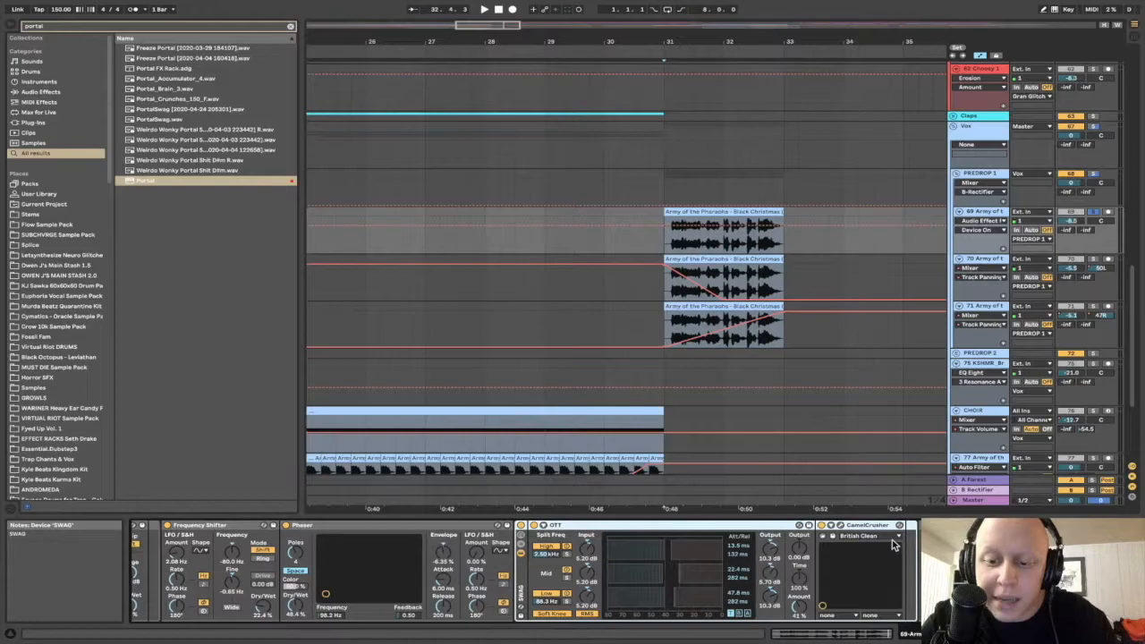
# Fold the SWAG rack, Phaser and Frequency Shifter in track 69's device chain.
pyautogui.doubleClick(521, 587)
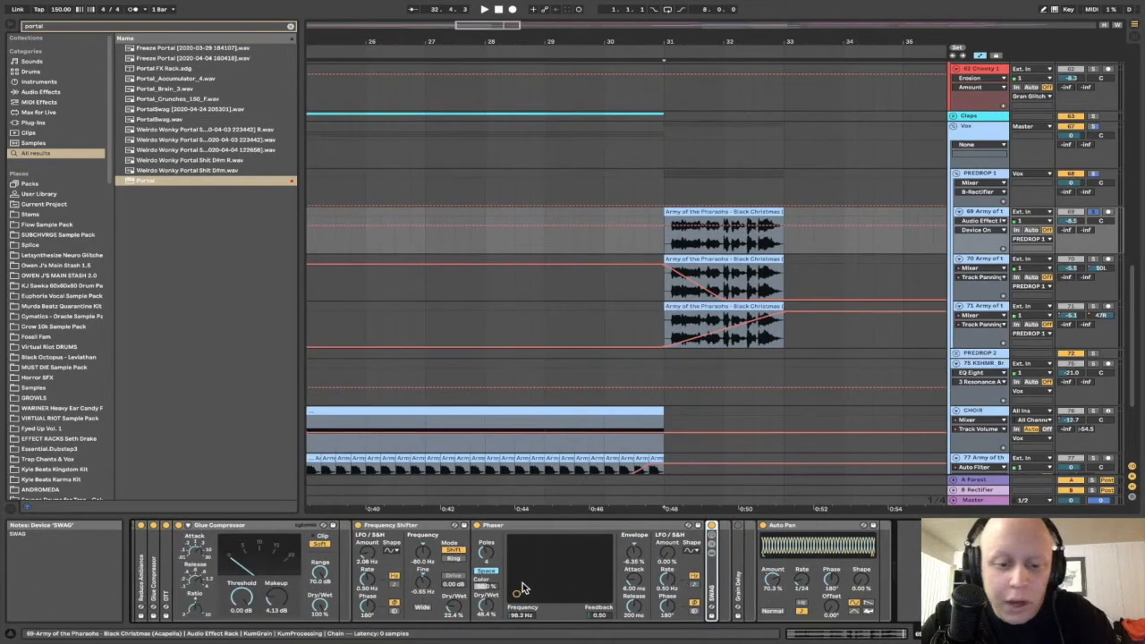
pyautogui.hscroll(-3, 524, 581)
pyautogui.doubleClick(572, 525)
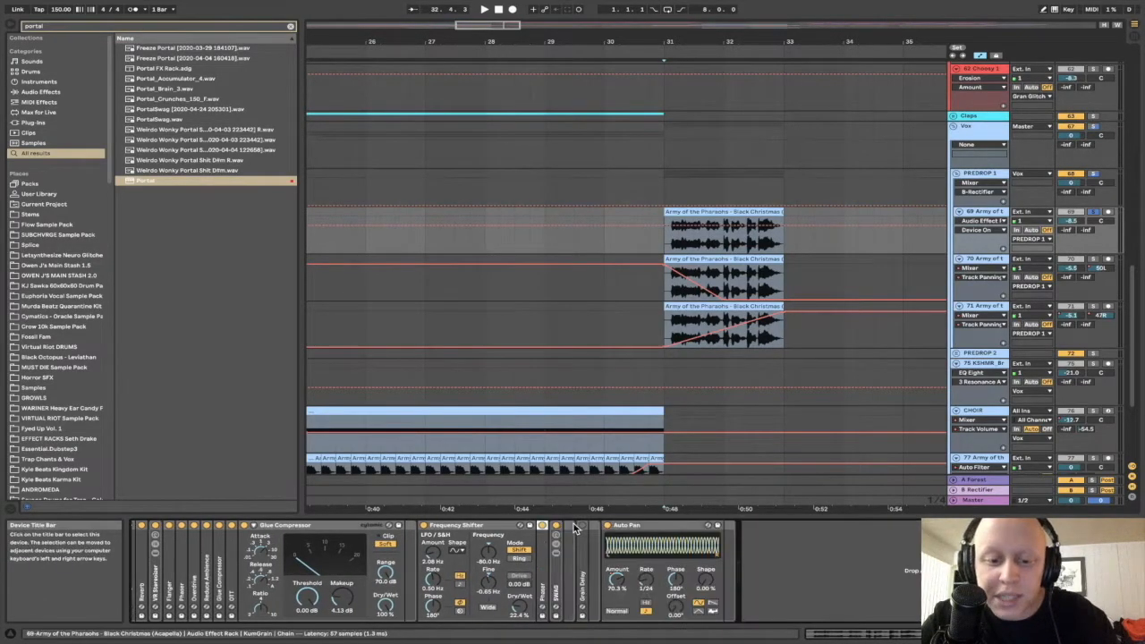
pyautogui.doubleClick(474, 526)
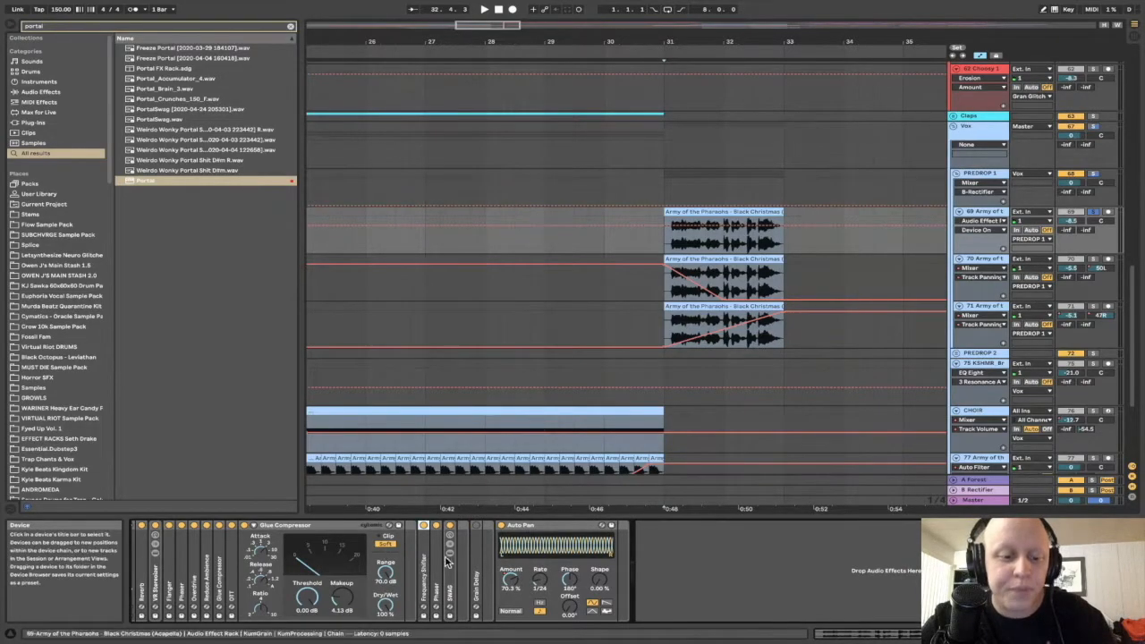
pyautogui.hscroll(-5, 447, 561)
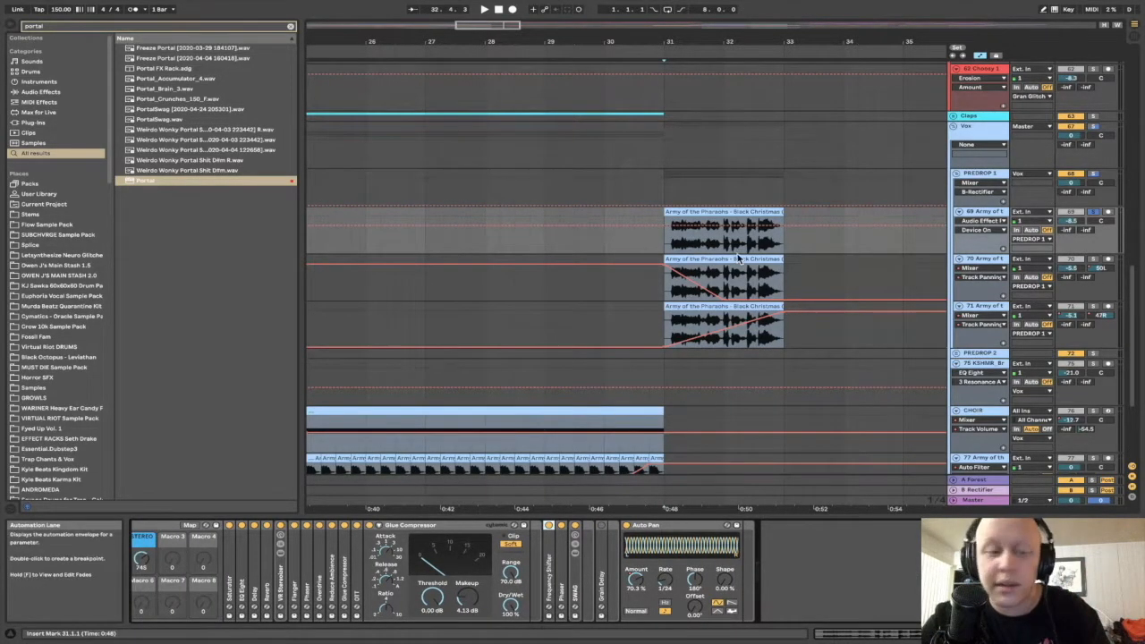
pyautogui.hscroll(-5, 618, 546)
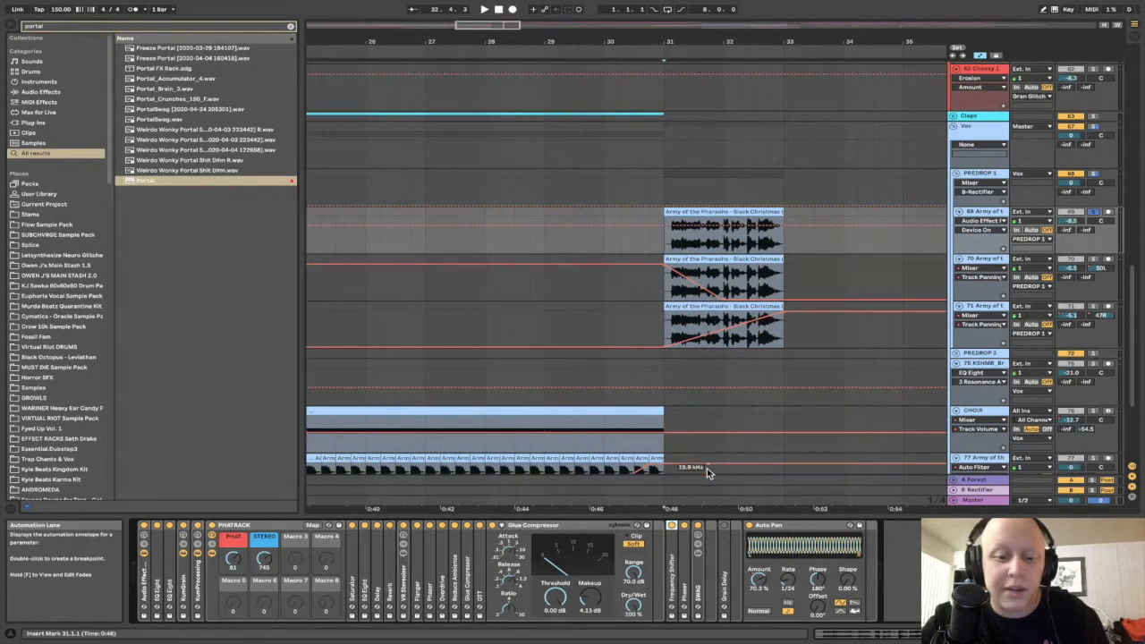
# Place the insert marker at bar 31 on track 69 and hide the device chains of the KumProcessing and KumGrain racks.
pyautogui.click(663, 236)
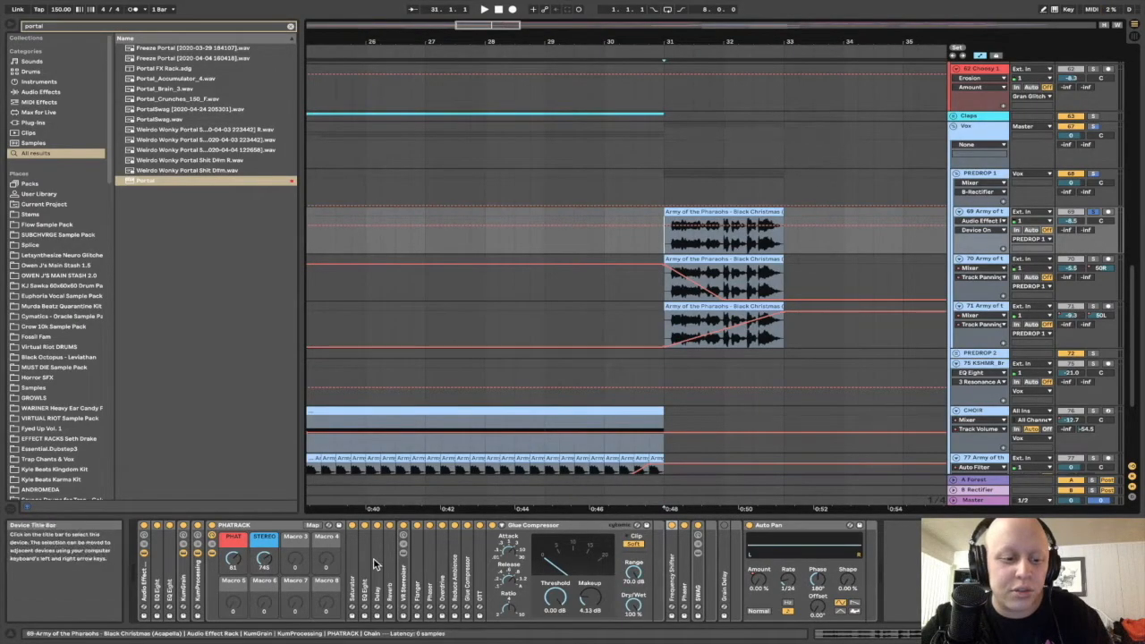
pyautogui.click(198, 586)
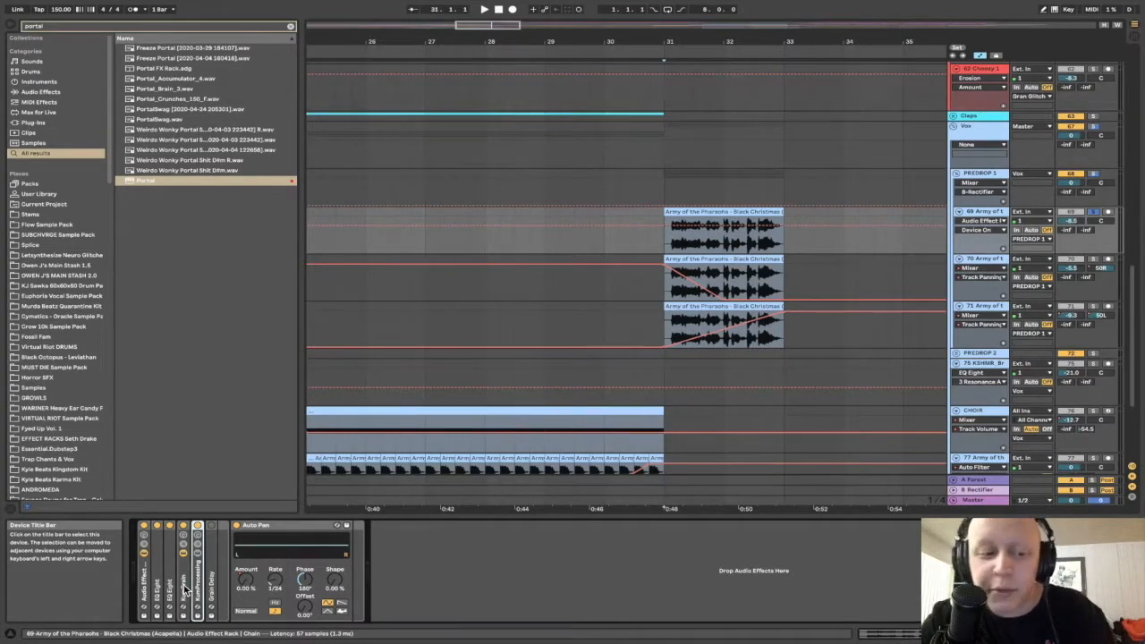
pyautogui.click(183, 553)
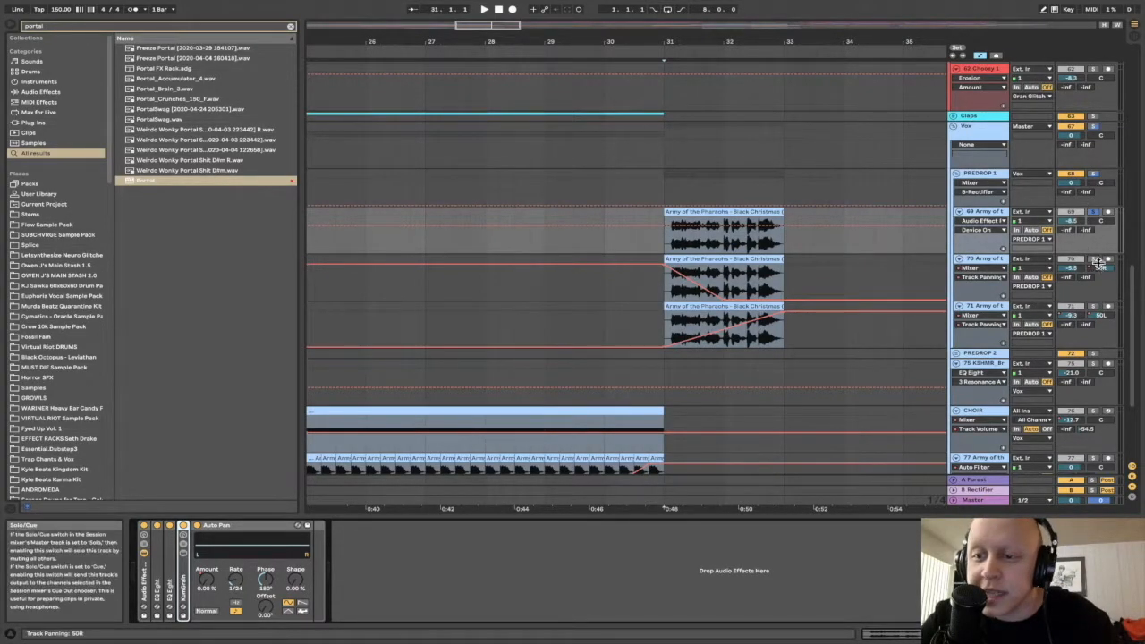
# Play the soloed tracks 70 and 71, and display the clip transposition envelope of track 70's vocal clip.
pyautogui.press('space')
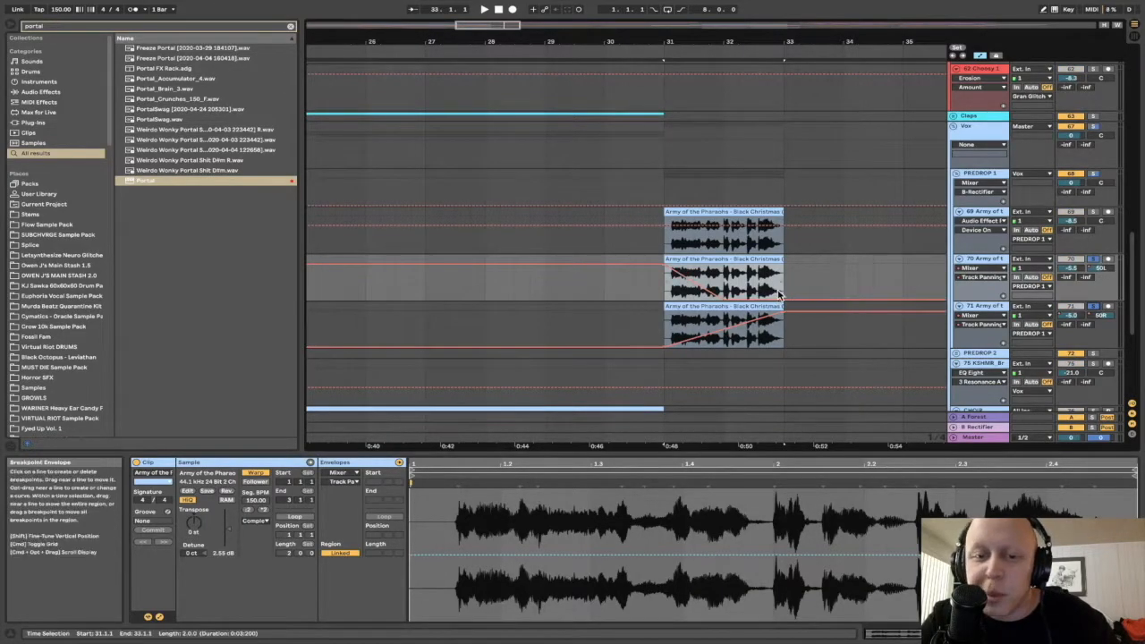
pyautogui.click(160, 617)
pyautogui.click(160, 616)
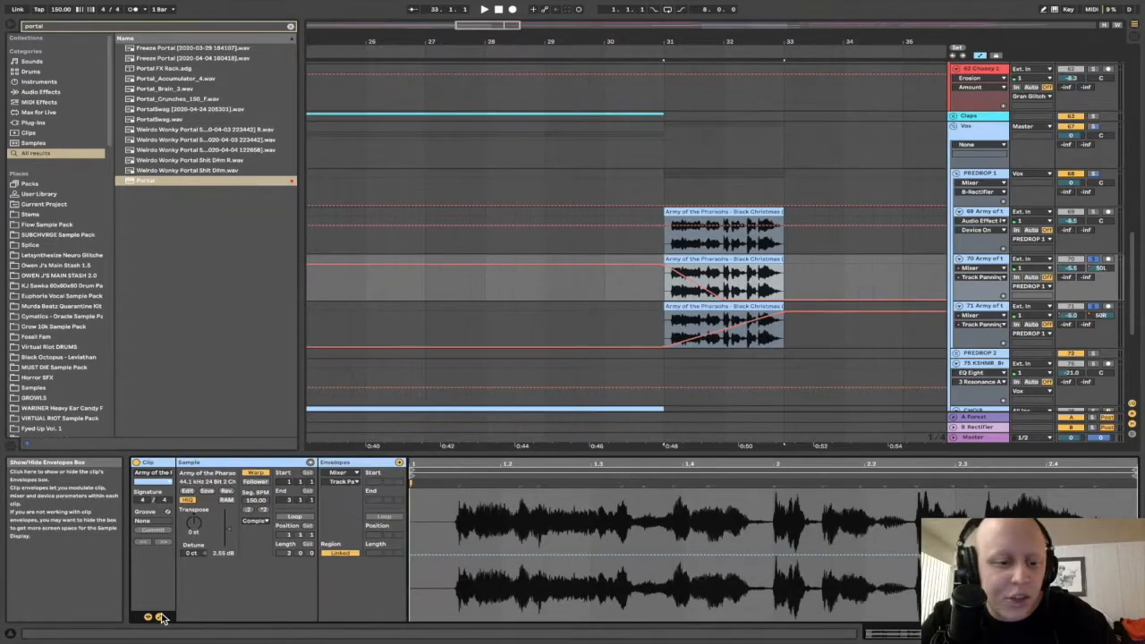
pyautogui.click(353, 483)
pyautogui.click(347, 474)
pyautogui.click(347, 474)
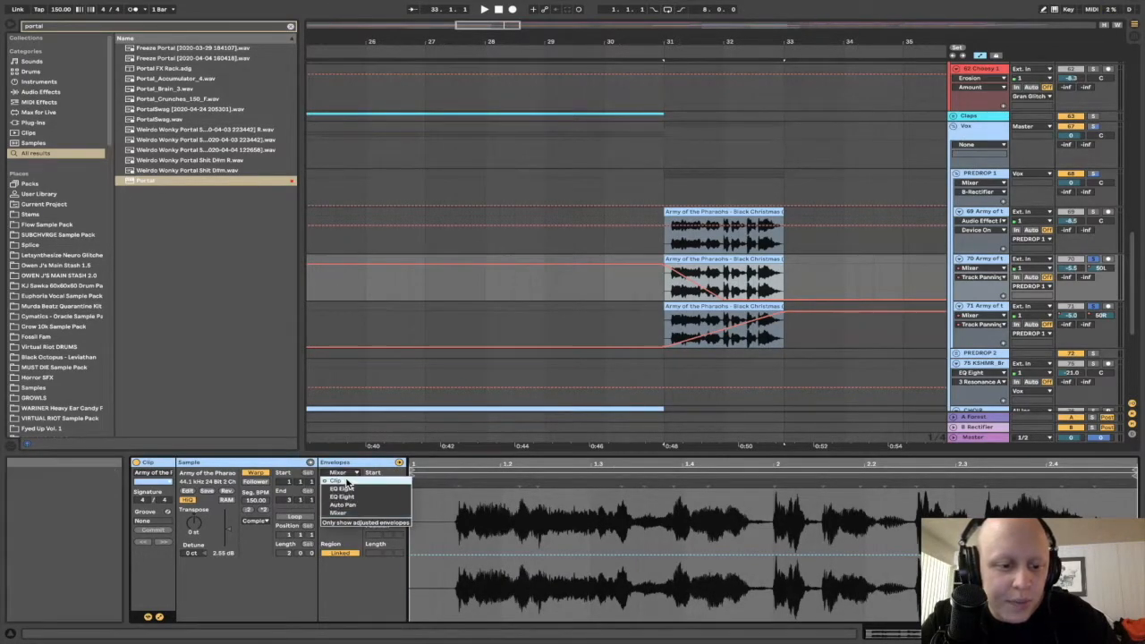
pyautogui.click(348, 481)
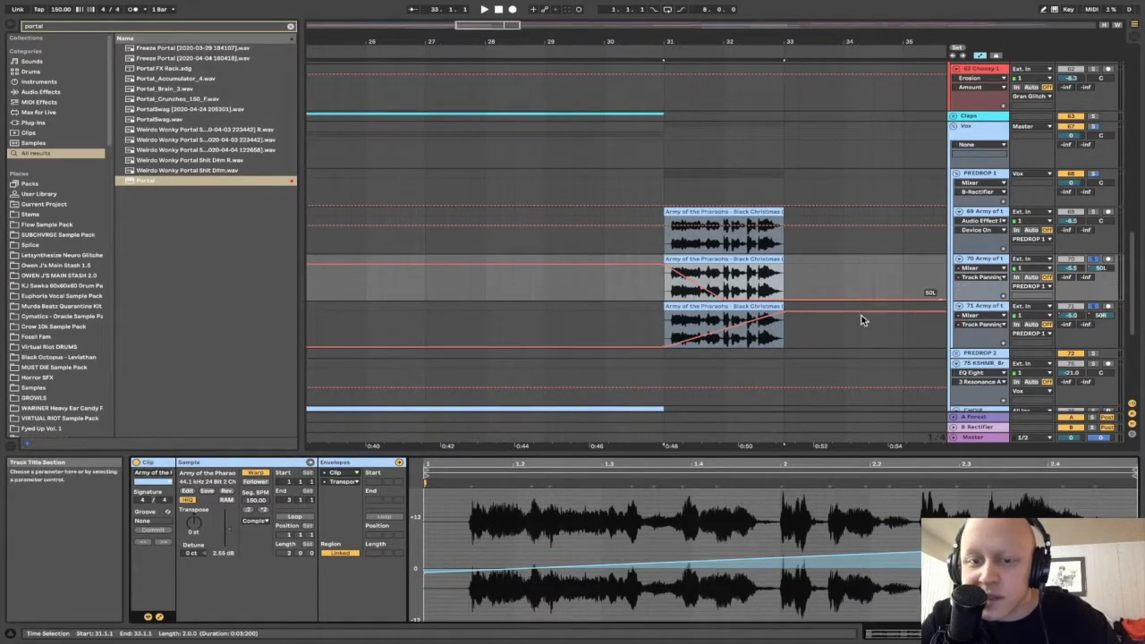
# Display the clip transposition envelope of track 71's vocal clip.
pyautogui.click(706, 305)
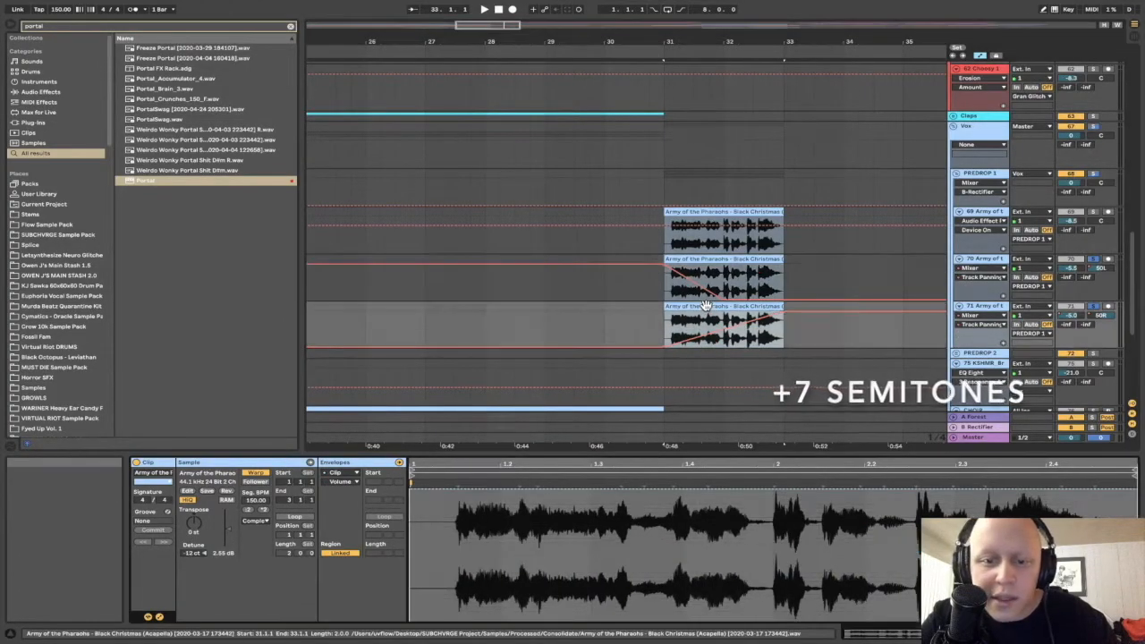
pyautogui.click(353, 480)
pyautogui.click(350, 493)
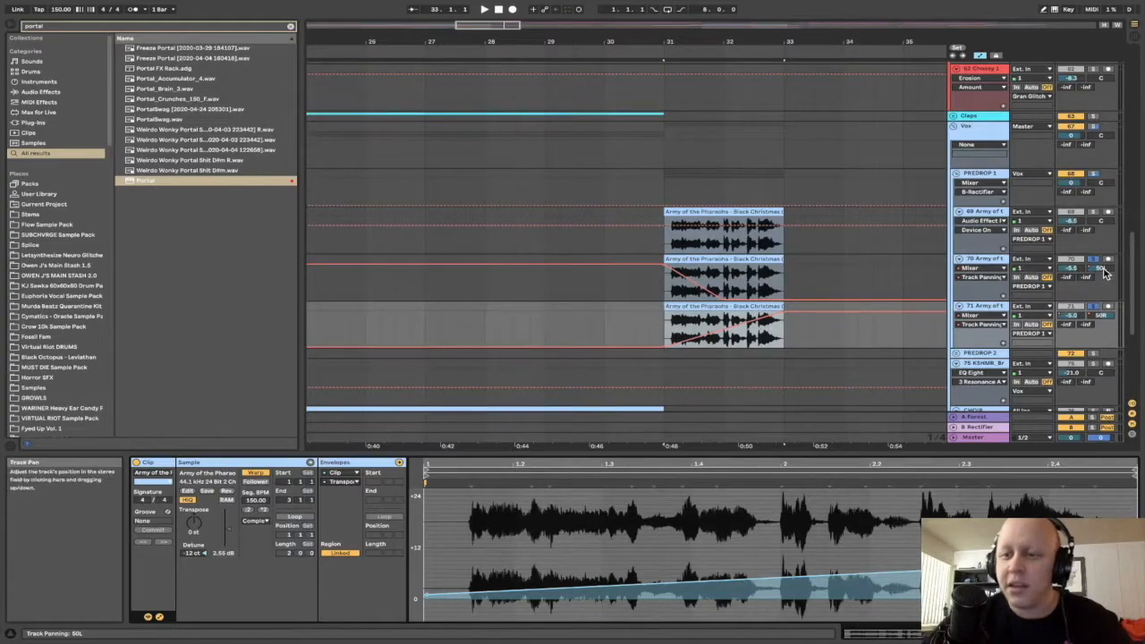
# Show the track panning envelope for track 71 and play the two soloed vocal tracks from bar 31.
pyautogui.click(1103, 319)
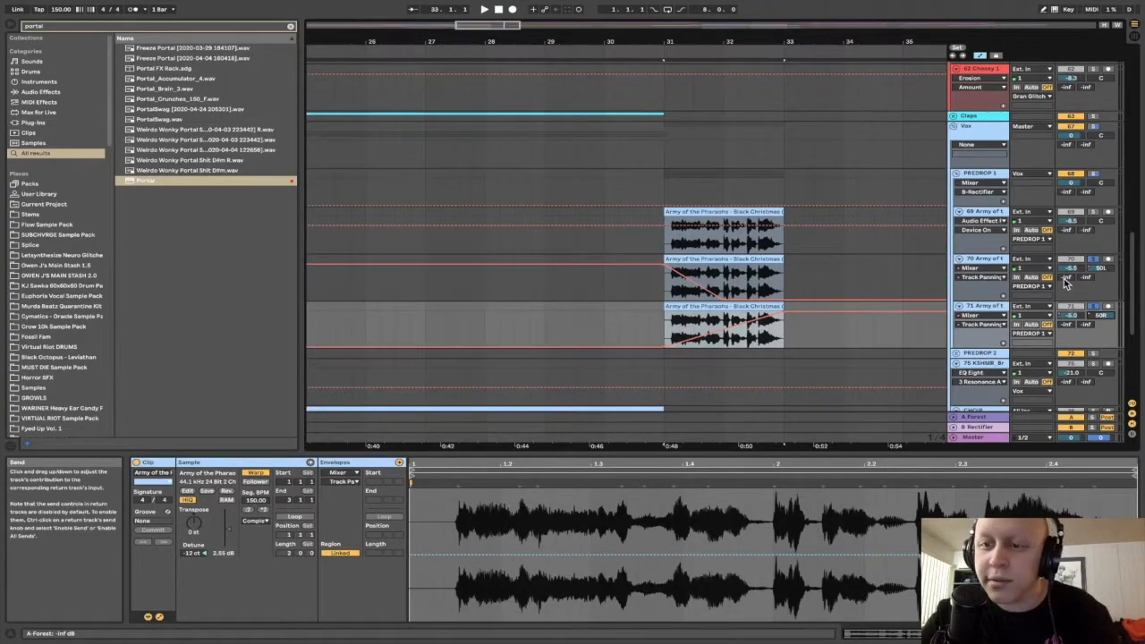
pyautogui.press('space')
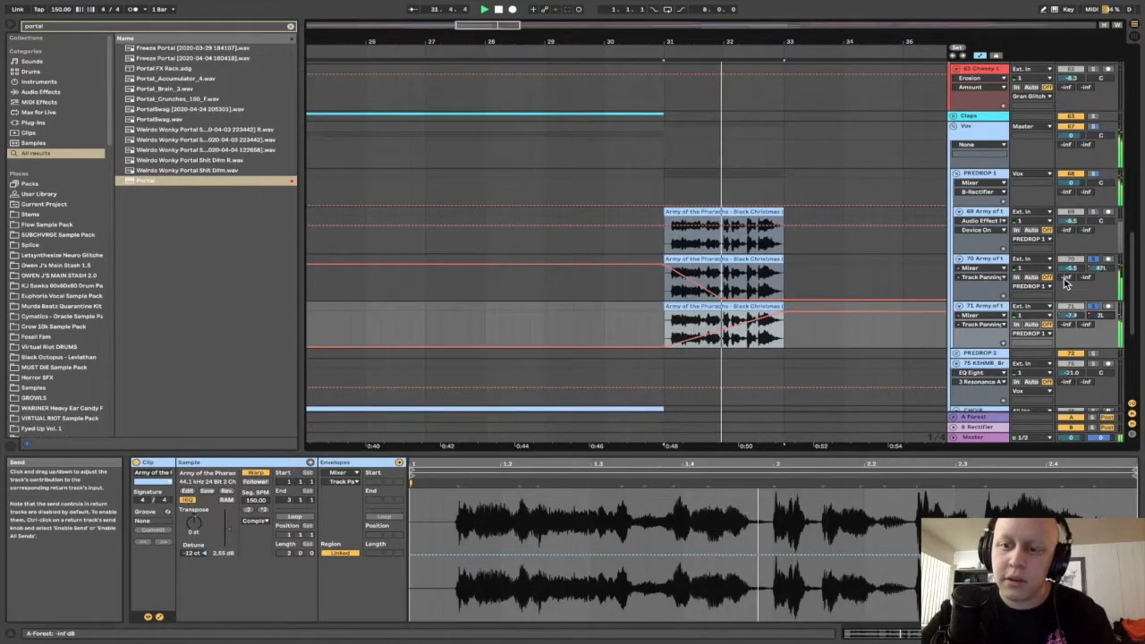
# Open track 70's device chain, unfold both EQ Eight devices to examine their notch cuts, and fold them again.
pyautogui.click(979, 262)
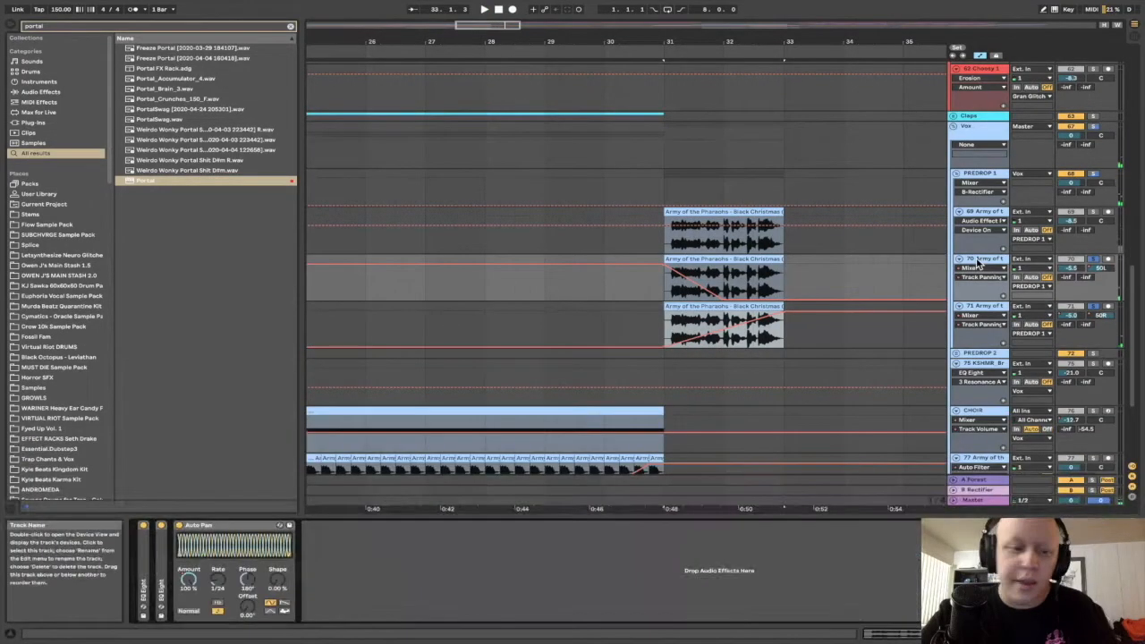
pyautogui.doubleClick(145, 580)
pyautogui.doubleClick(438, 582)
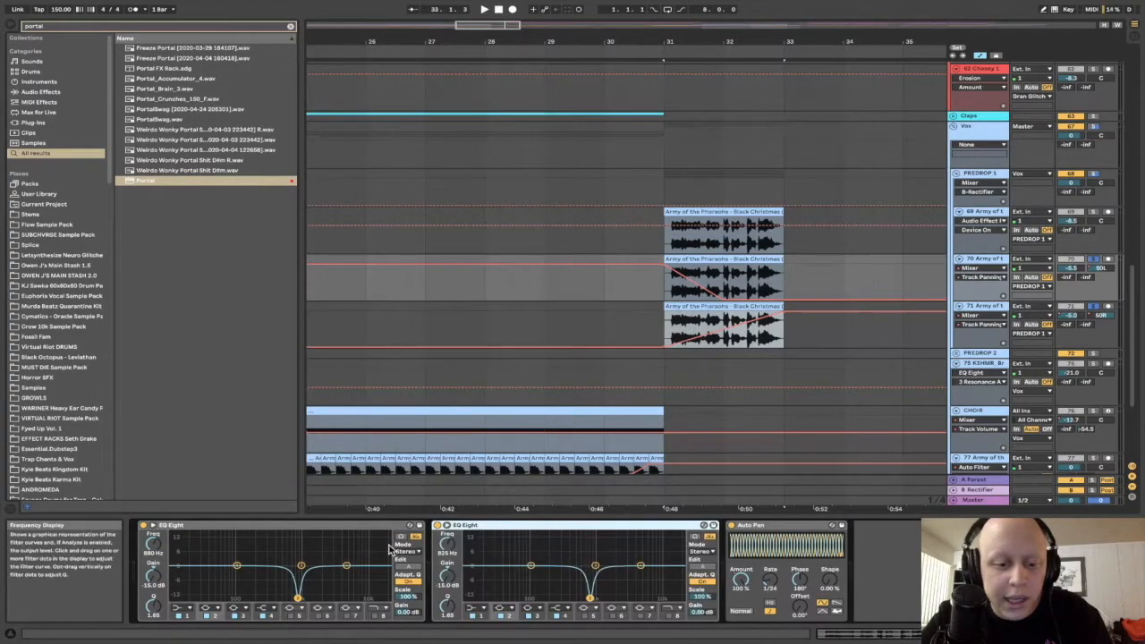
pyautogui.doubleClick(289, 526)
pyautogui.doubleClick(288, 528)
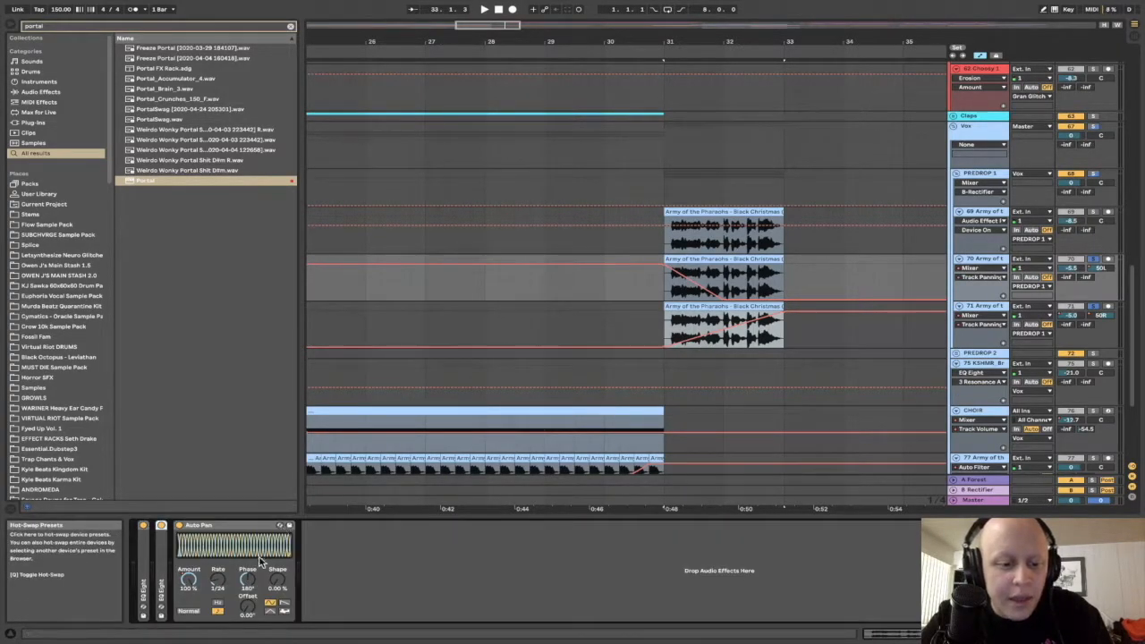
# Show the automation of the Auto Pan's Amount on track 70.
pyautogui.click(188, 579)
pyautogui.press('a')
pyautogui.press('a')
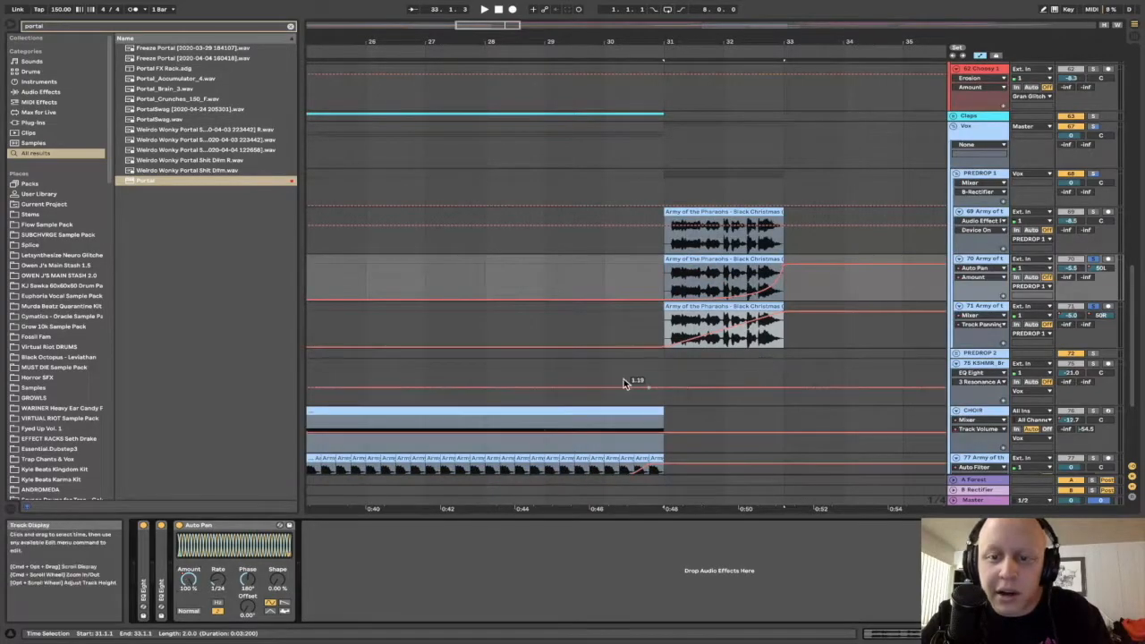
# Take track 71 out of solo and listen to track 70 alone, moving the insert marker to bar 32.
pyautogui.click(1093, 306)
pyautogui.press('space')
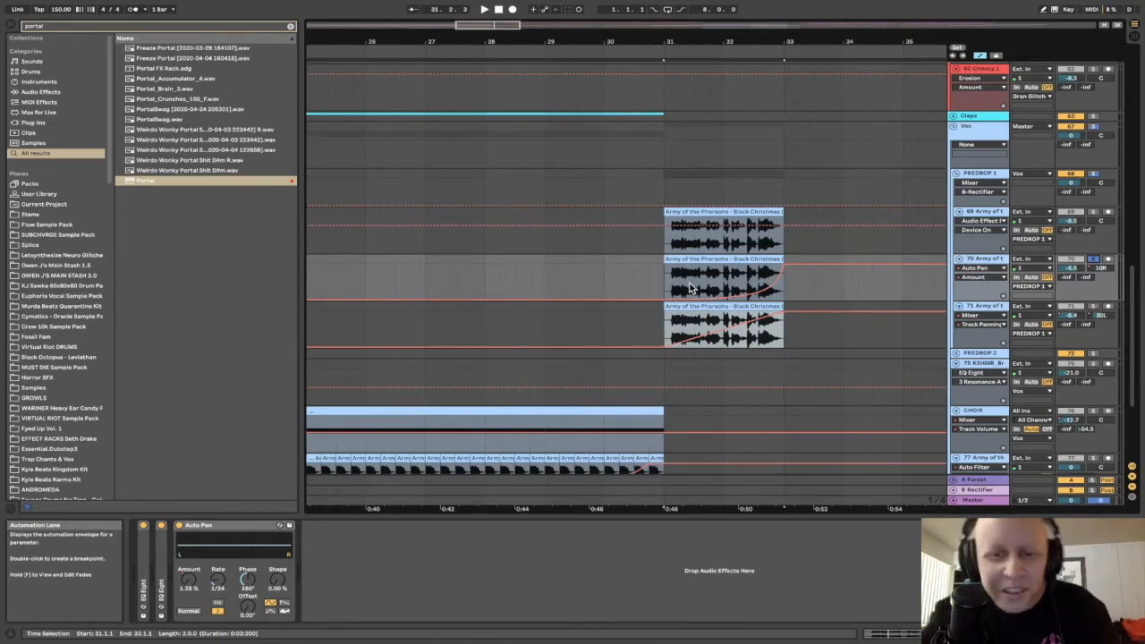
pyautogui.click(724, 287)
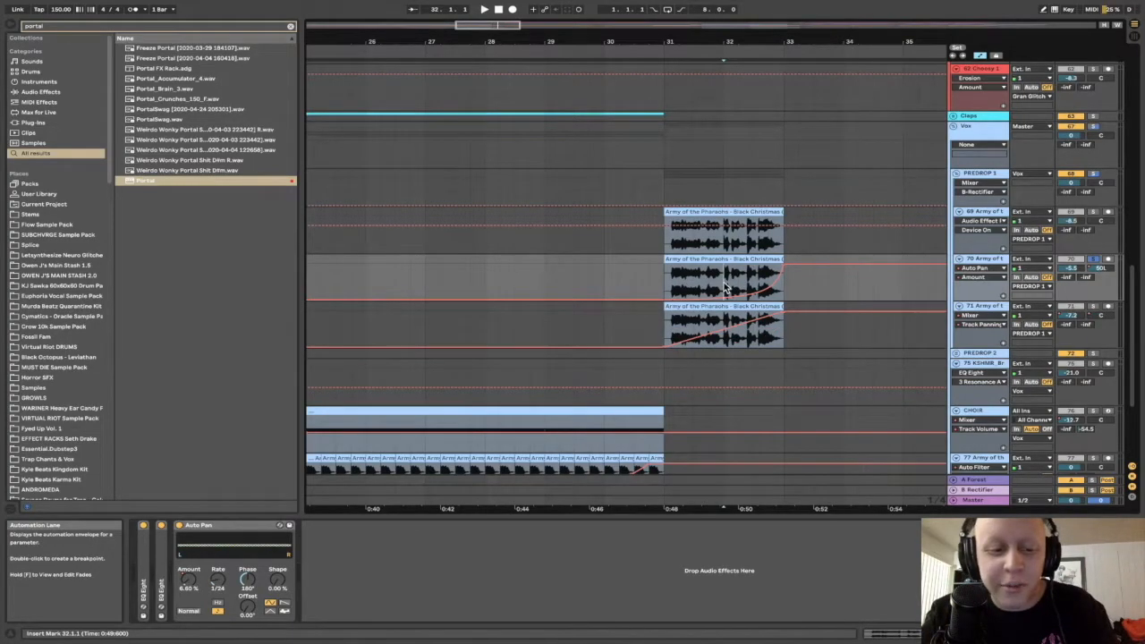
# Solo vocal track 71 in place of track 70 and play it from bar 31.
pyautogui.click(1017, 317)
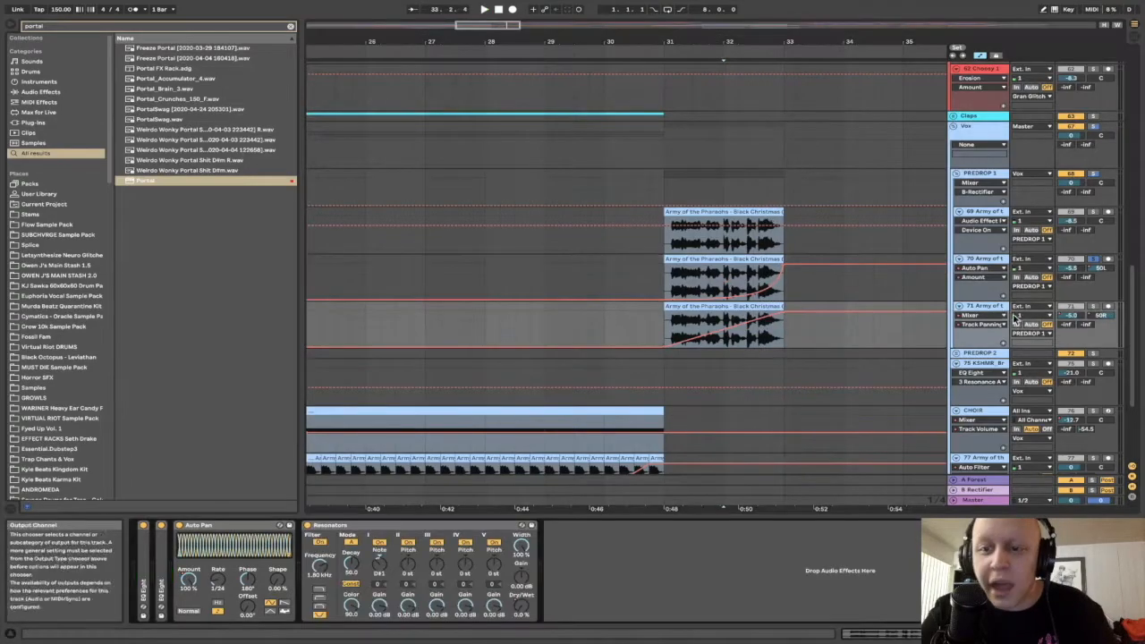
pyautogui.click(666, 326)
pyautogui.press('space')
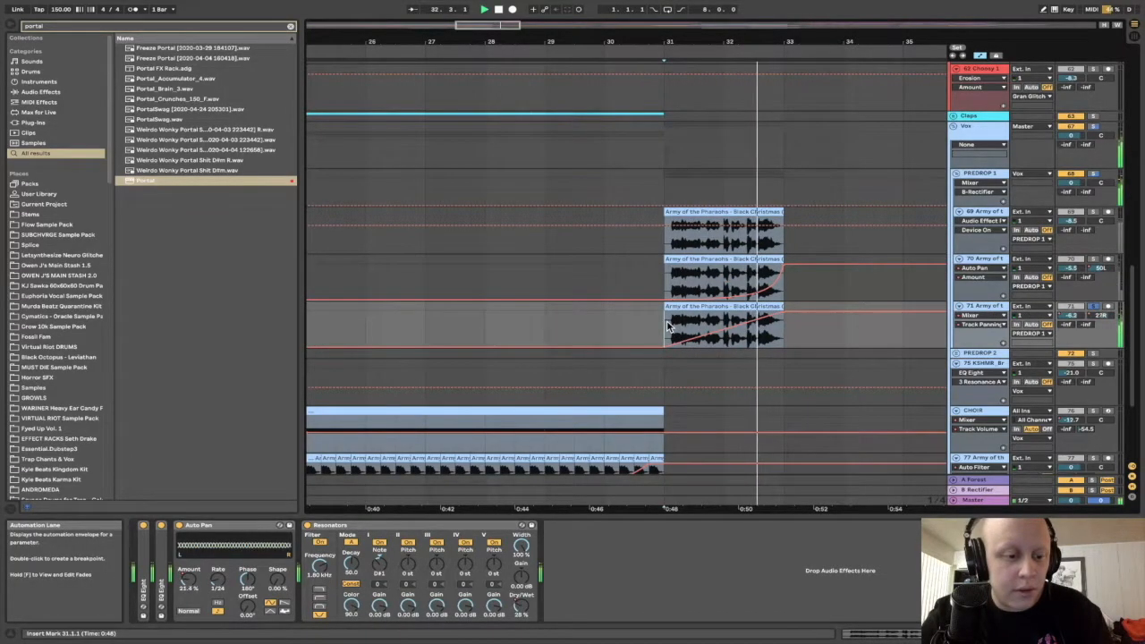
pyautogui.press('space')
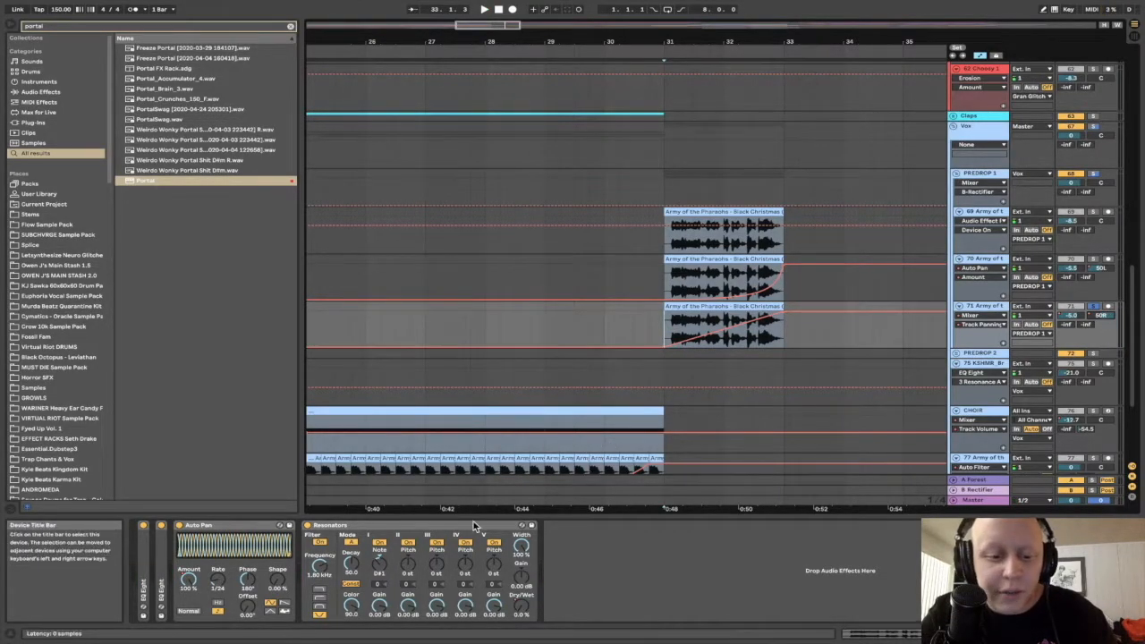
# Show the automation of the Resonators' Dry/Wet on track 71 and listen to the track again from bar 31.
pyautogui.click(523, 615)
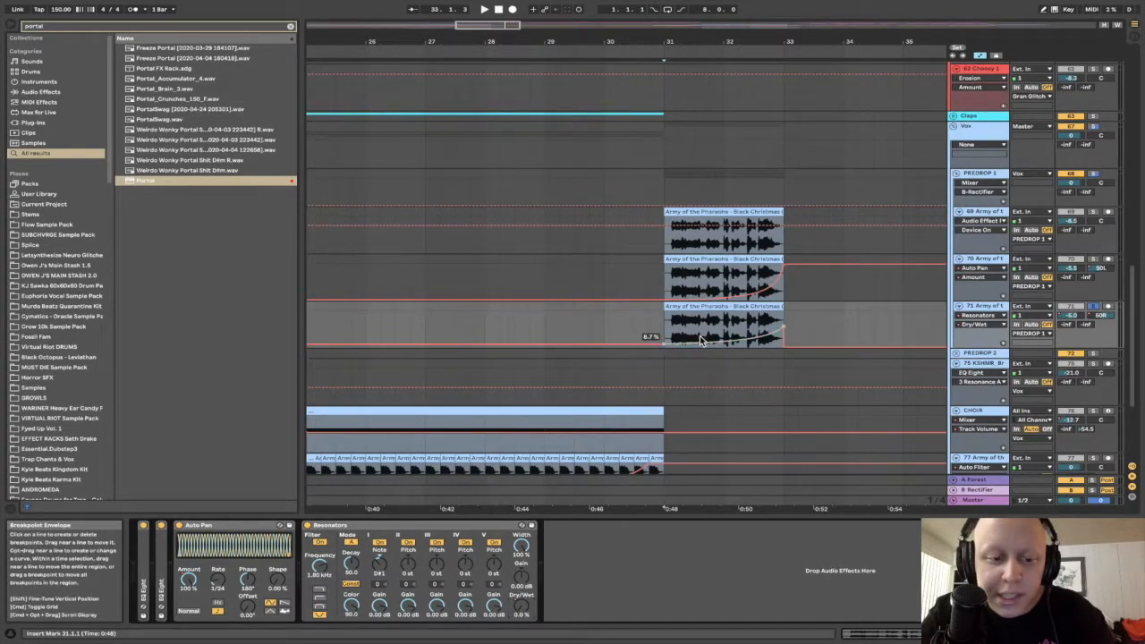
pyautogui.click(663, 333)
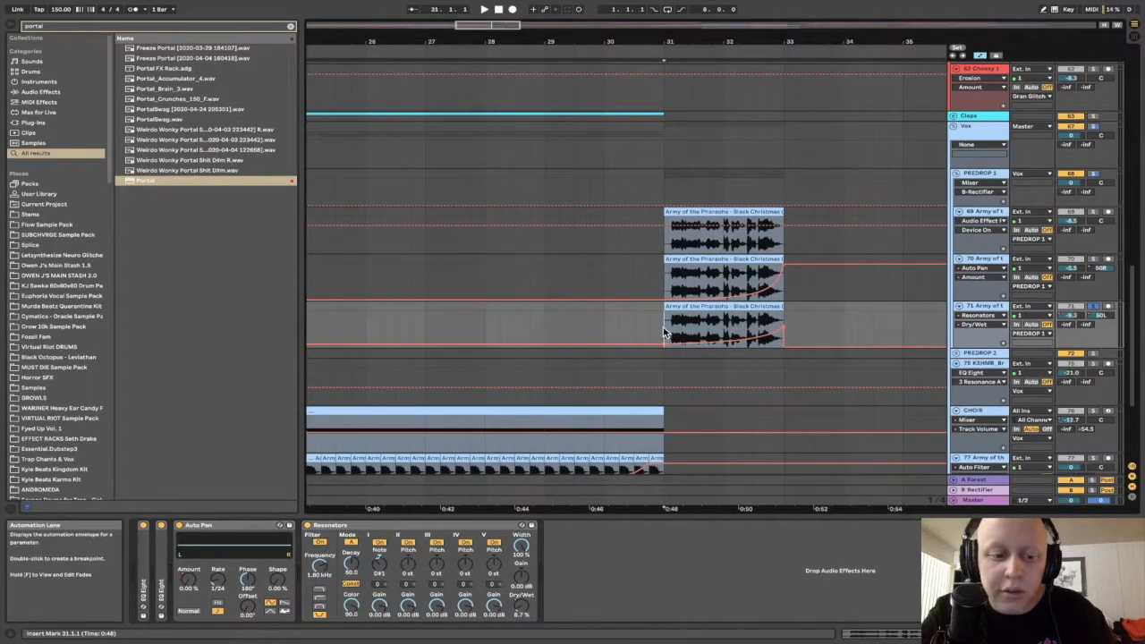
pyautogui.scroll(3, 687, 331)
pyautogui.press('space')
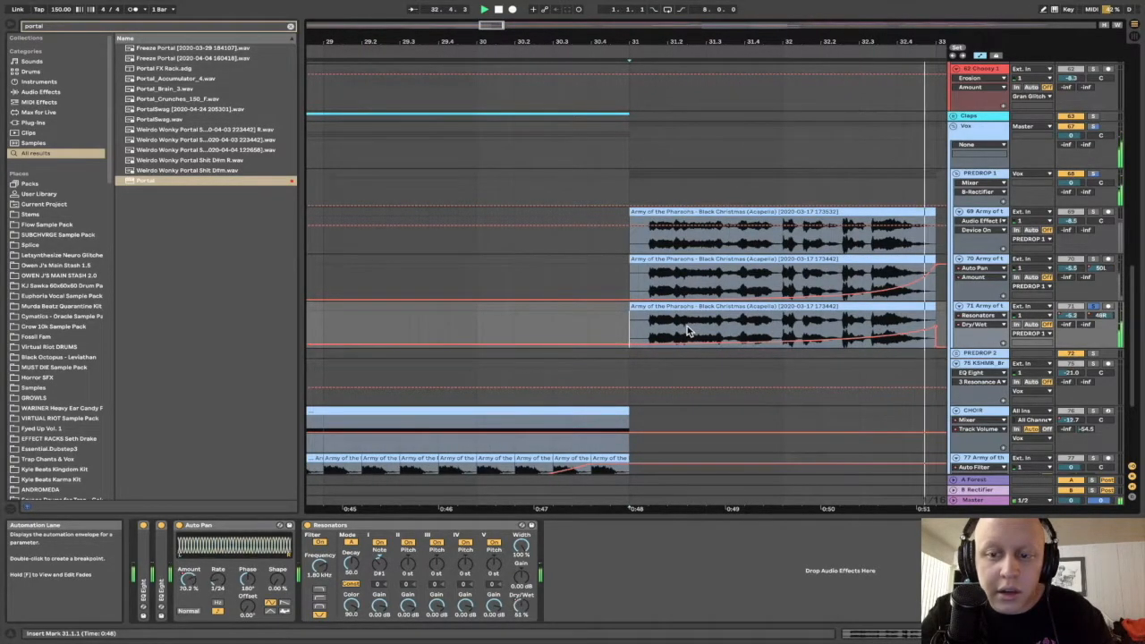
pyautogui.scroll(-3, 687, 331)
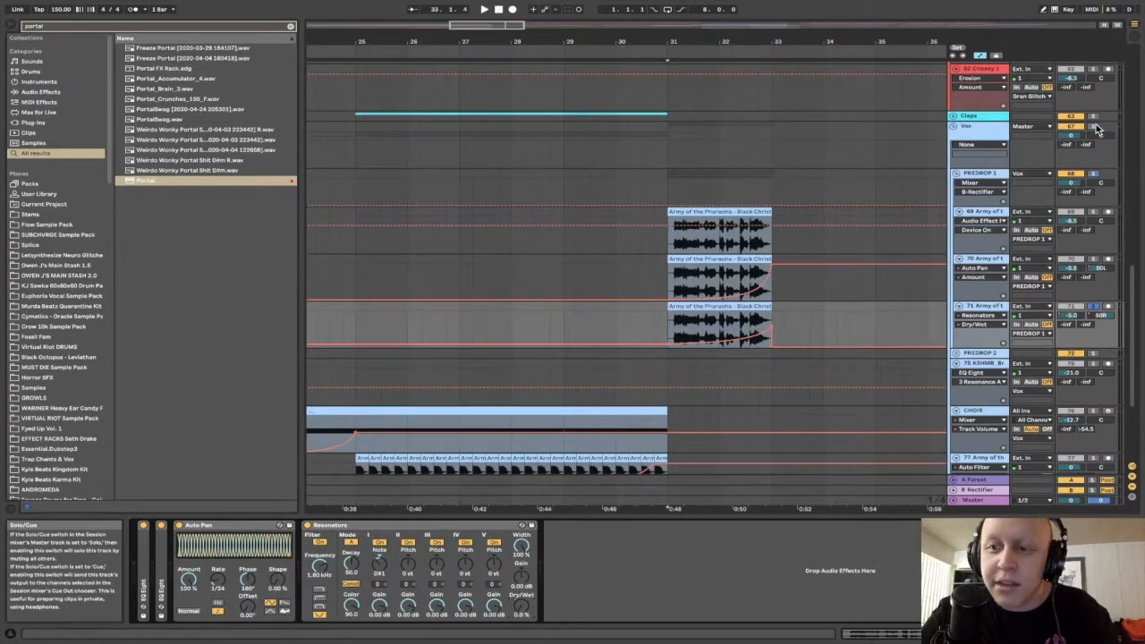
# Play the combined pre-drop vocals in the Vox group from bar 31.
pyautogui.click(670, 158)
pyautogui.press('space')
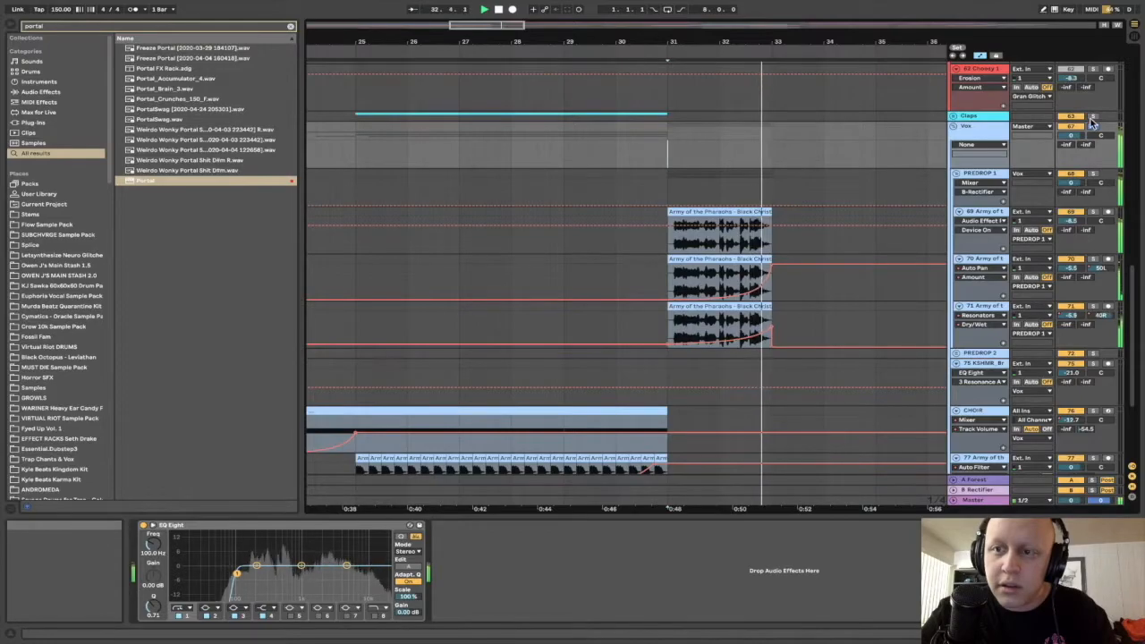
pyautogui.click(633, 223)
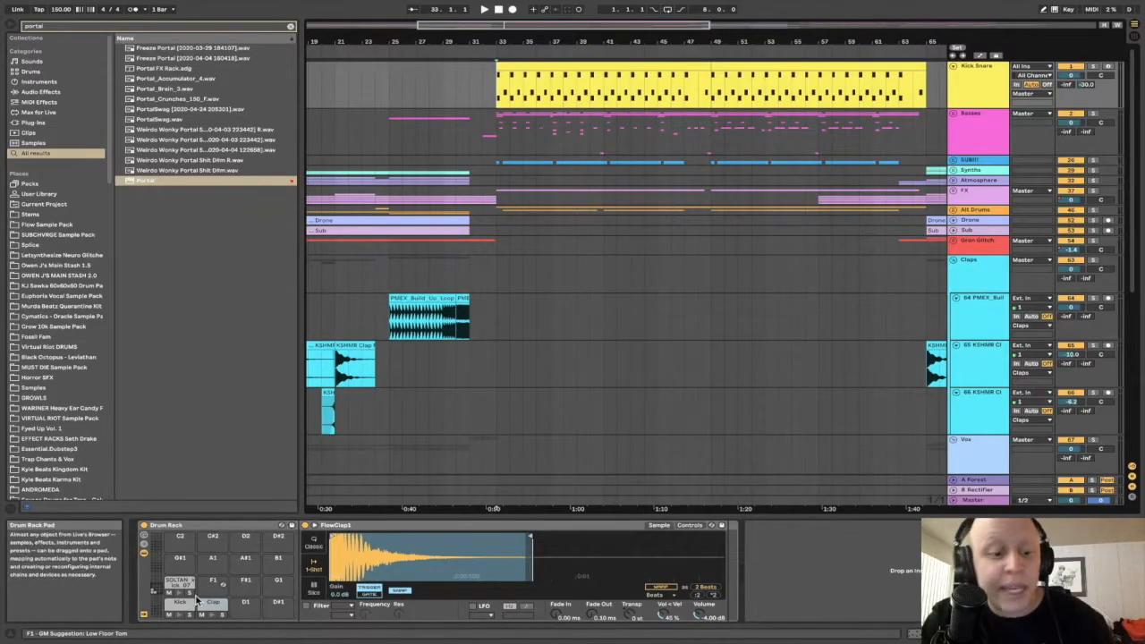
# Examine the Kick and SOLTAN_kick_07 samples in the Kick Snare track's Drum Rack and preview the Clap pad.
pyautogui.click(179, 615)
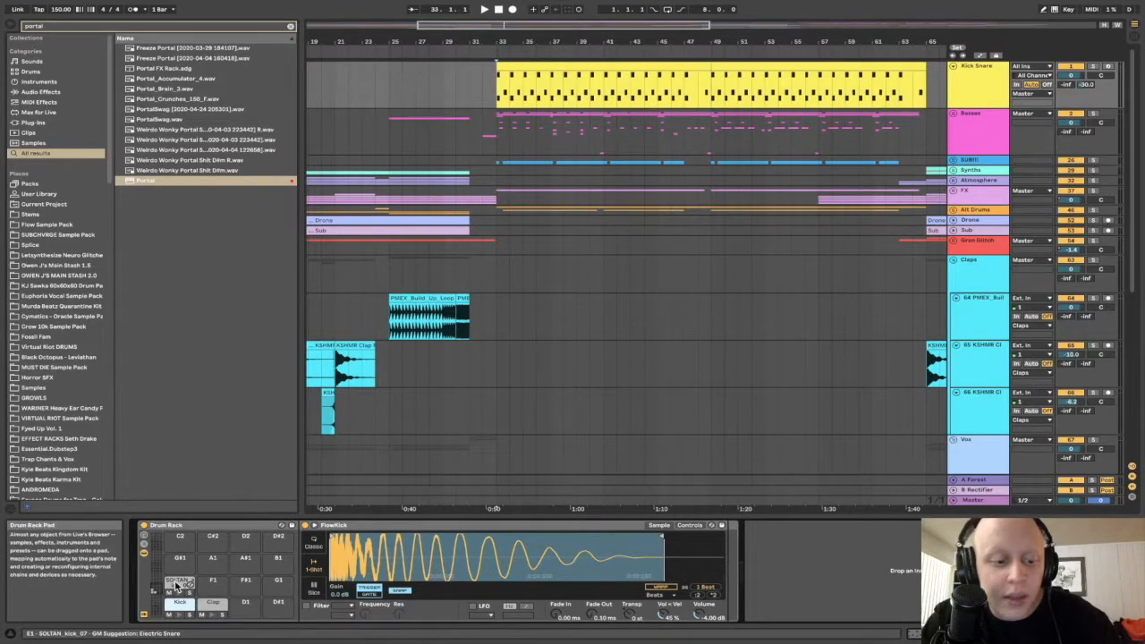
pyautogui.click(176, 586)
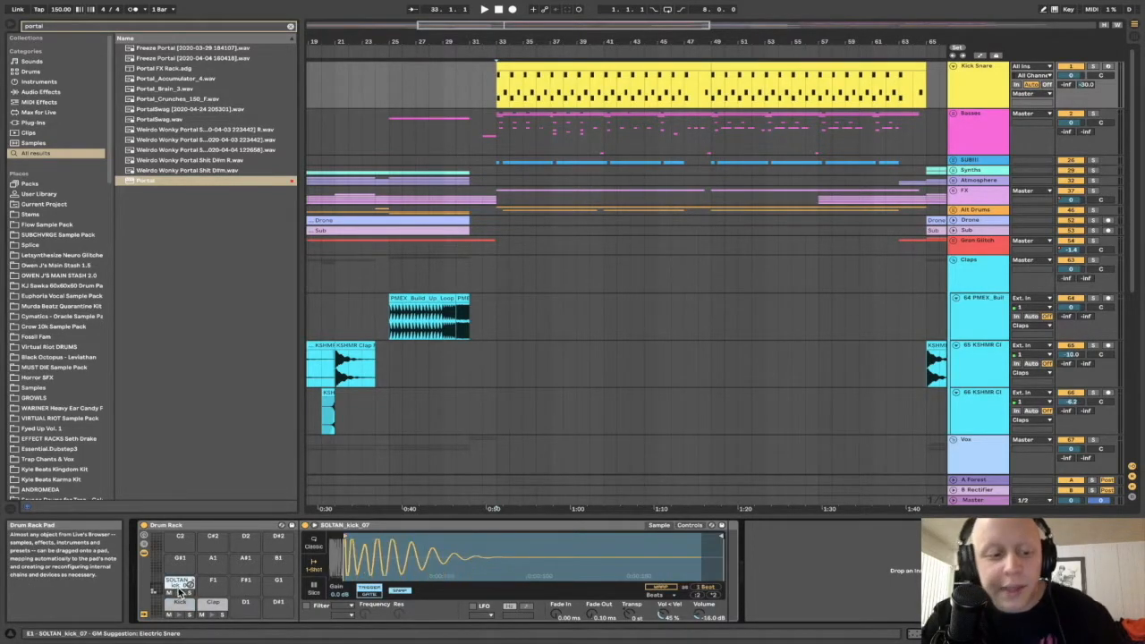
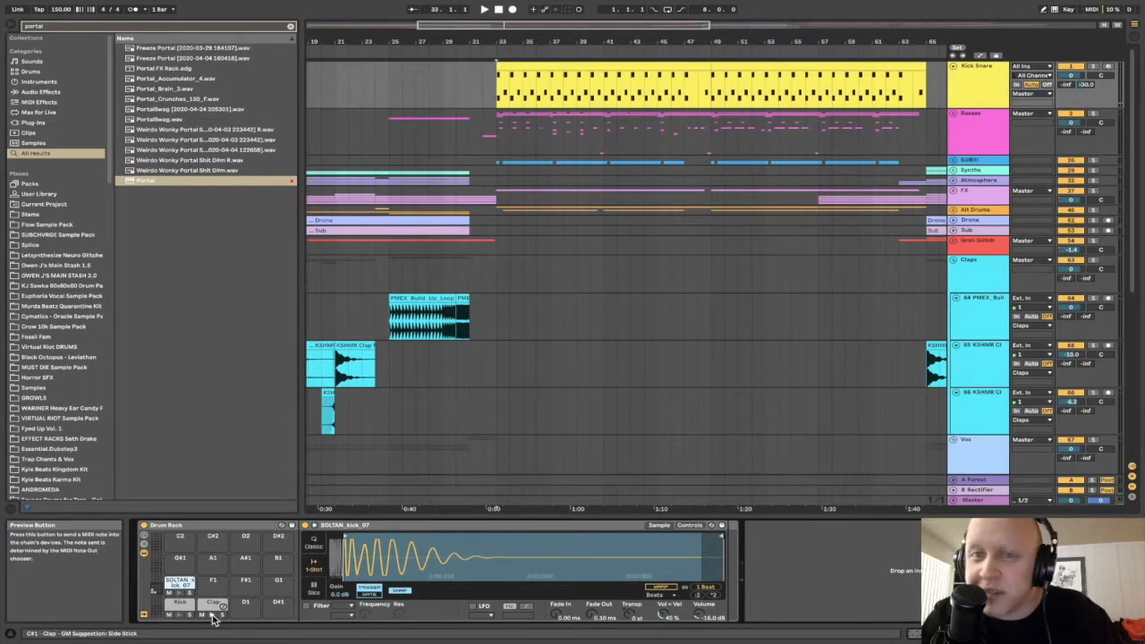
pyautogui.click(213, 617)
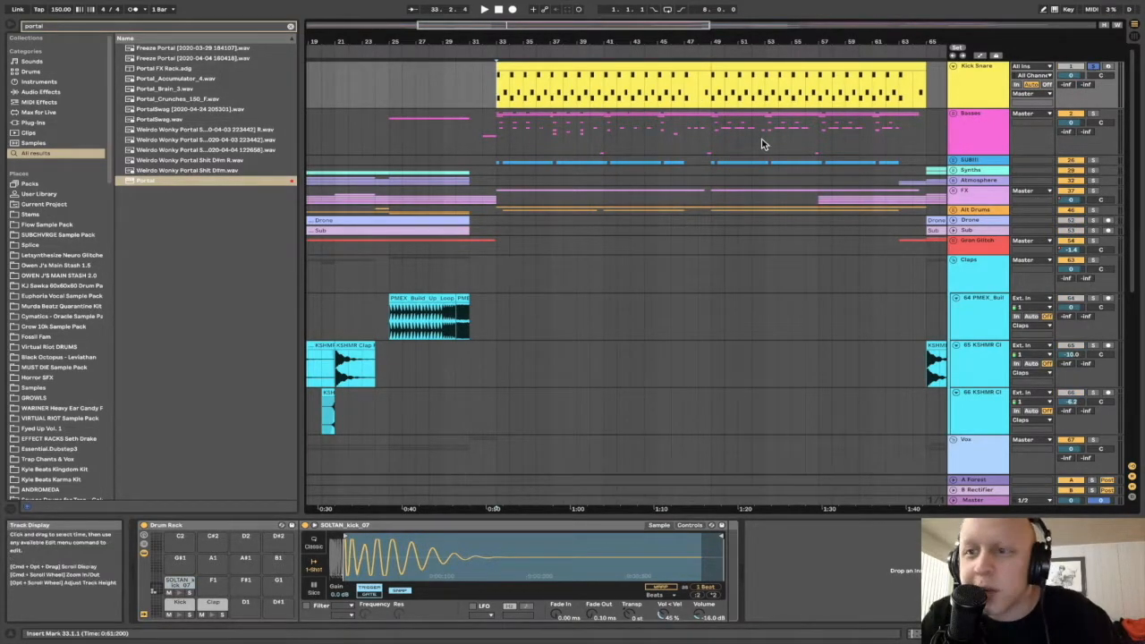
# Play the Kick Snare track in solo from bar 33, stopping and restarting playback to hear the drum pattern.
pyautogui.press('space')
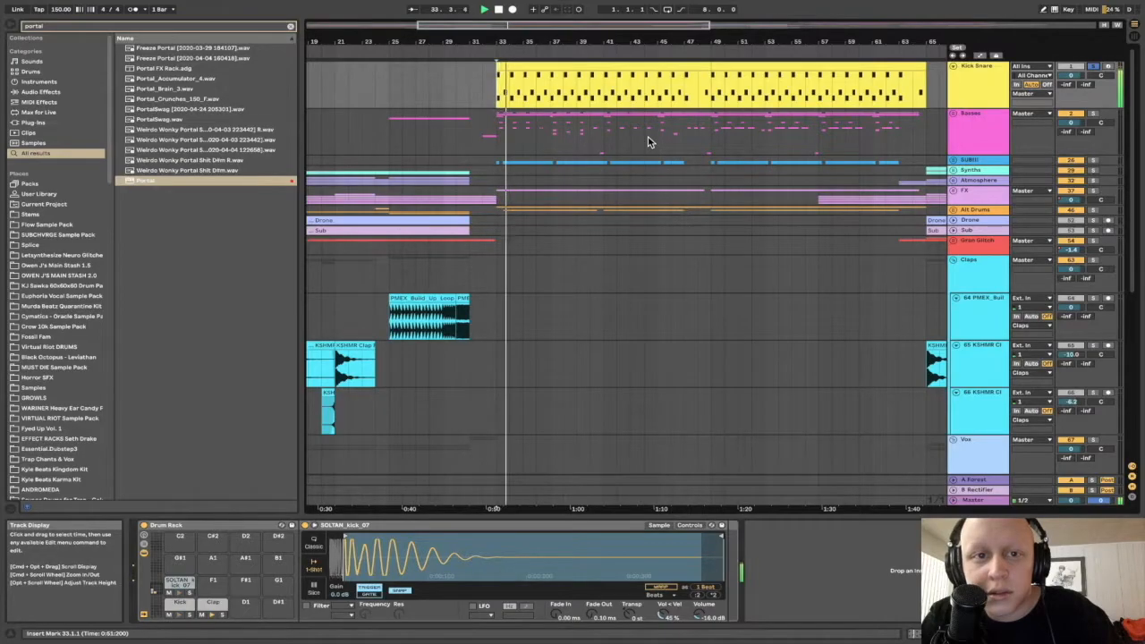
pyautogui.press('space')
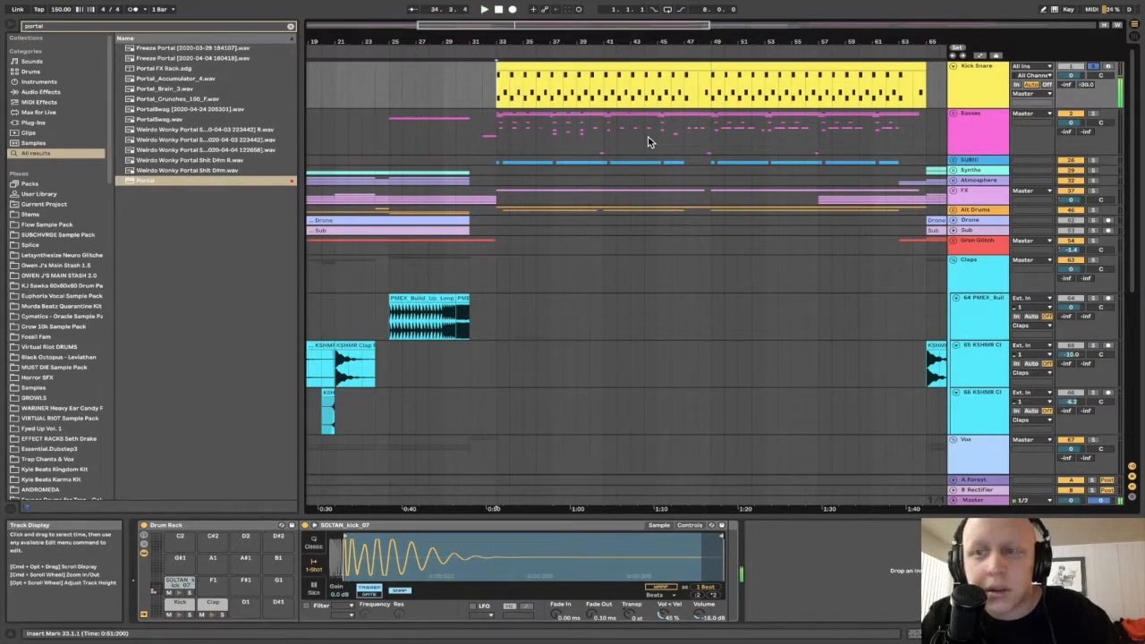
pyautogui.press('space')
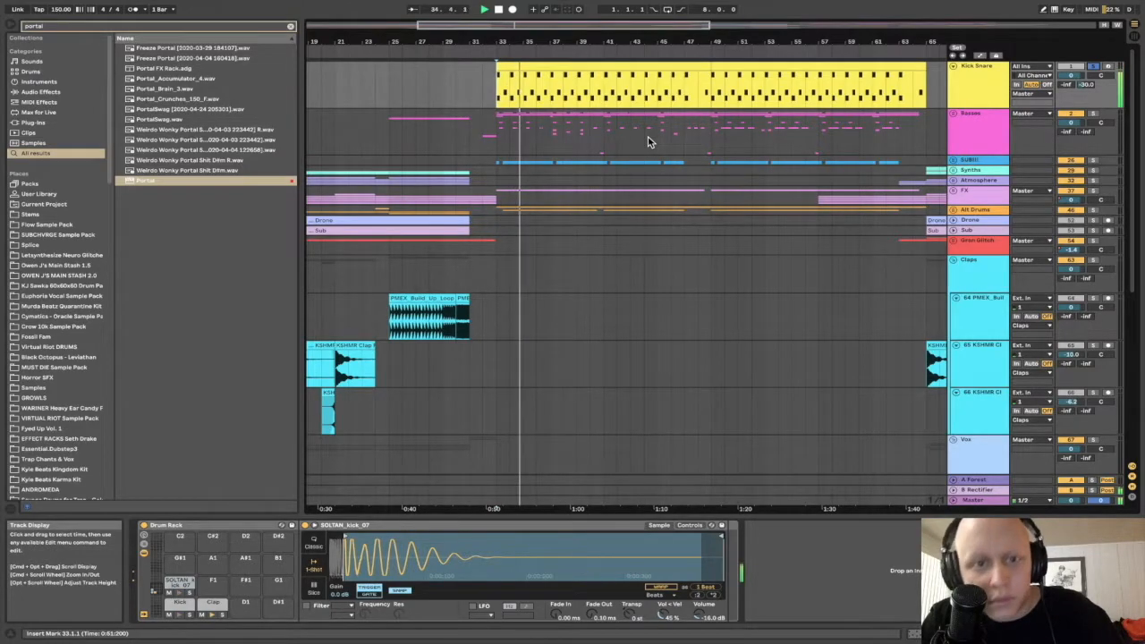
pyautogui.press('space')
# Open the Basses group's device chain, examine the Barely Alive Sidechain curve in ShaperBox 2, and close the plug-in window.
pyautogui.click(963, 136)
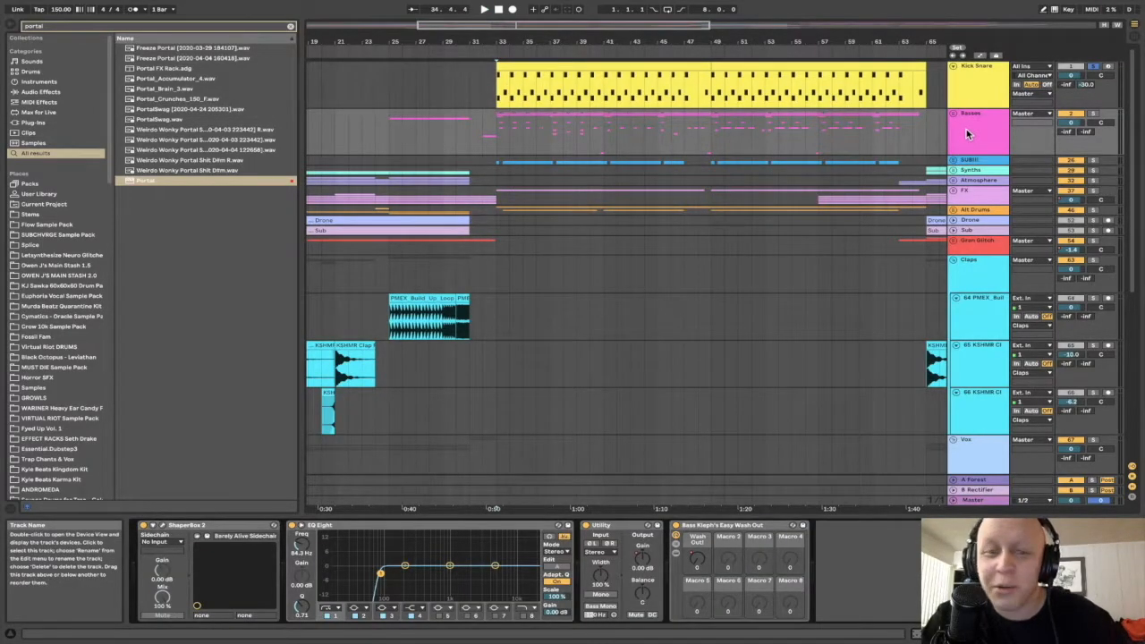
pyautogui.click(971, 139)
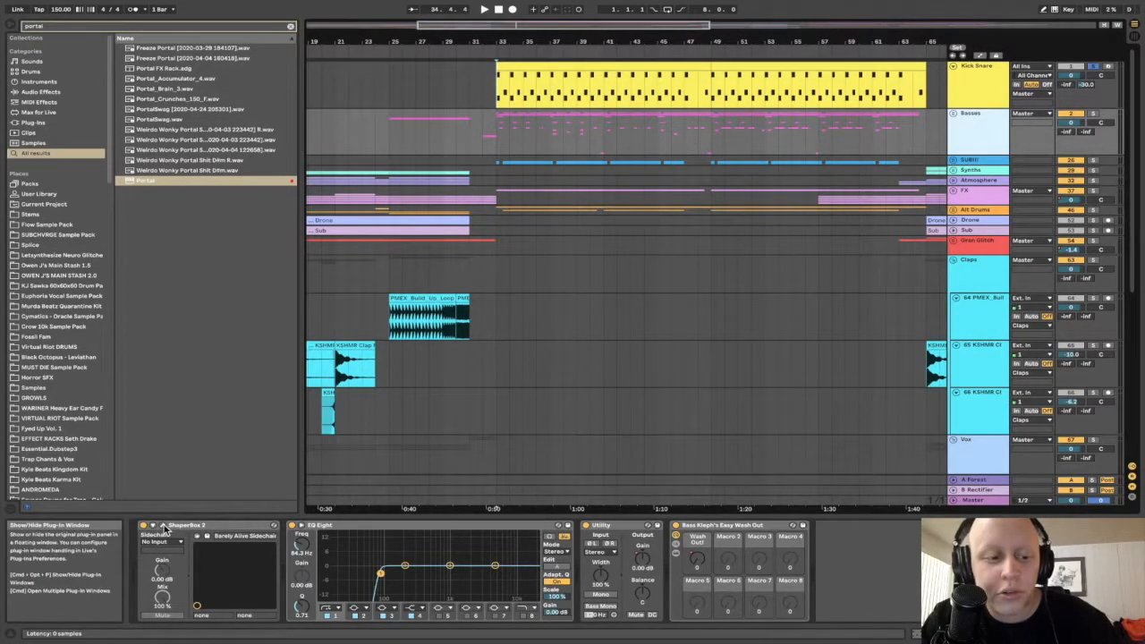
pyautogui.click(163, 529)
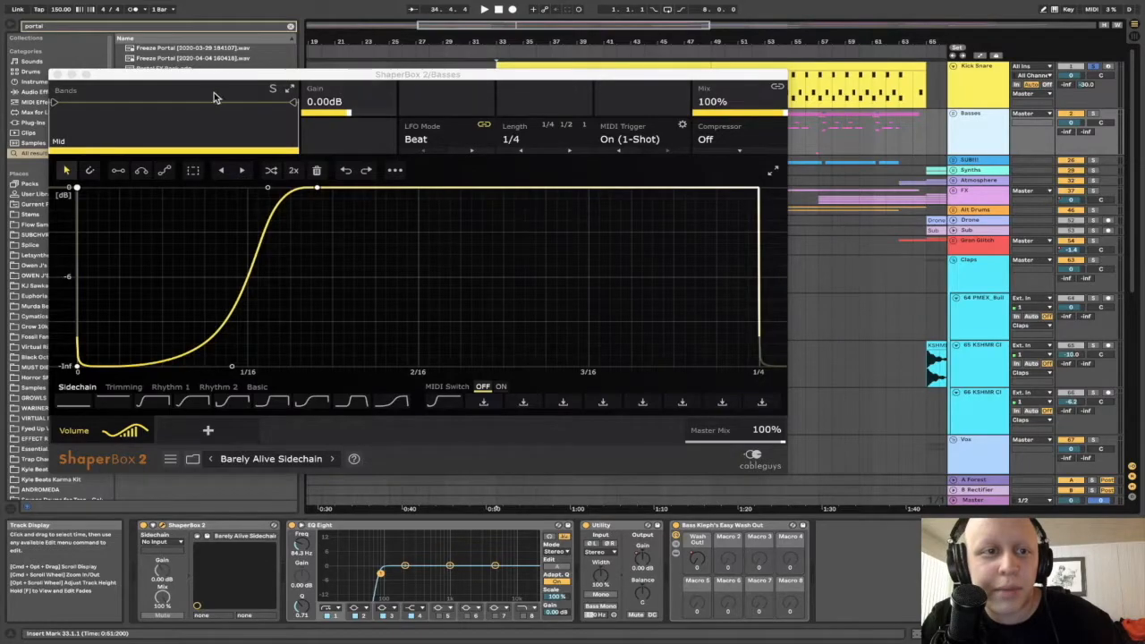
pyautogui.click(59, 79)
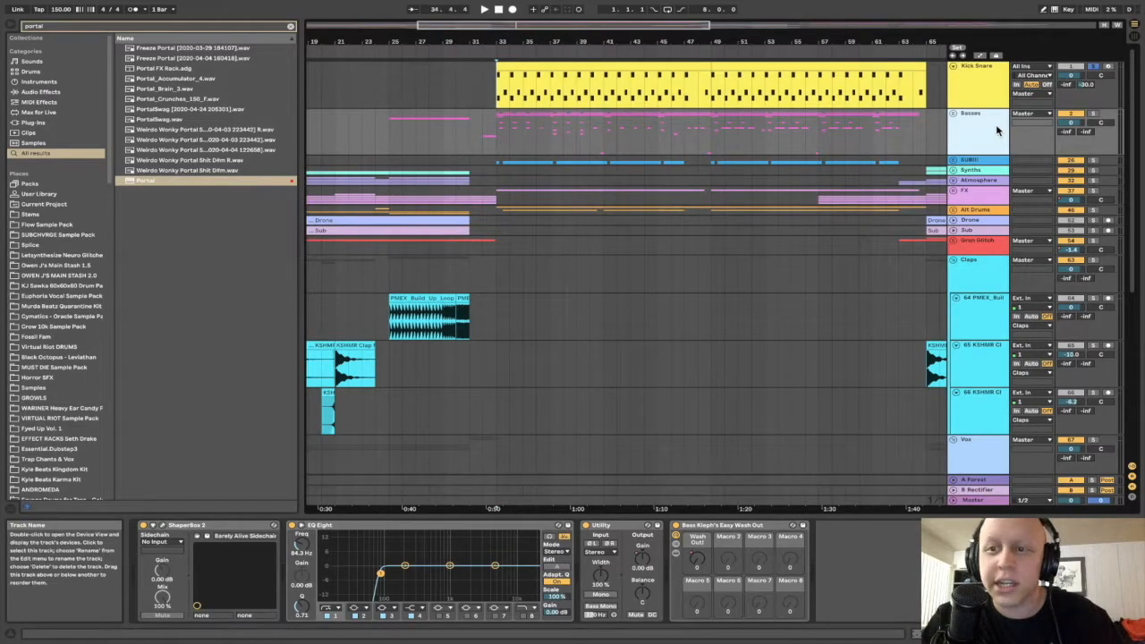
# Set the insert marker to bar 33 on the Basses group and unfold the group and its Trigger track.
pyautogui.click(497, 140)
pyautogui.hotkey('ctrl', 's')
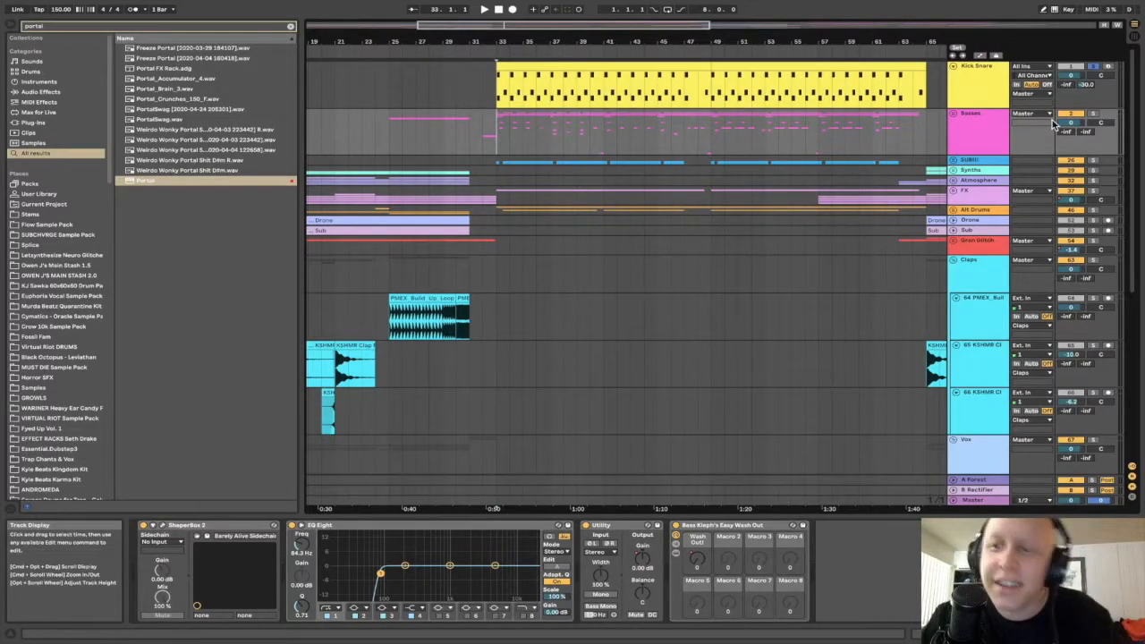
pyautogui.click(977, 159)
pyautogui.click(977, 136)
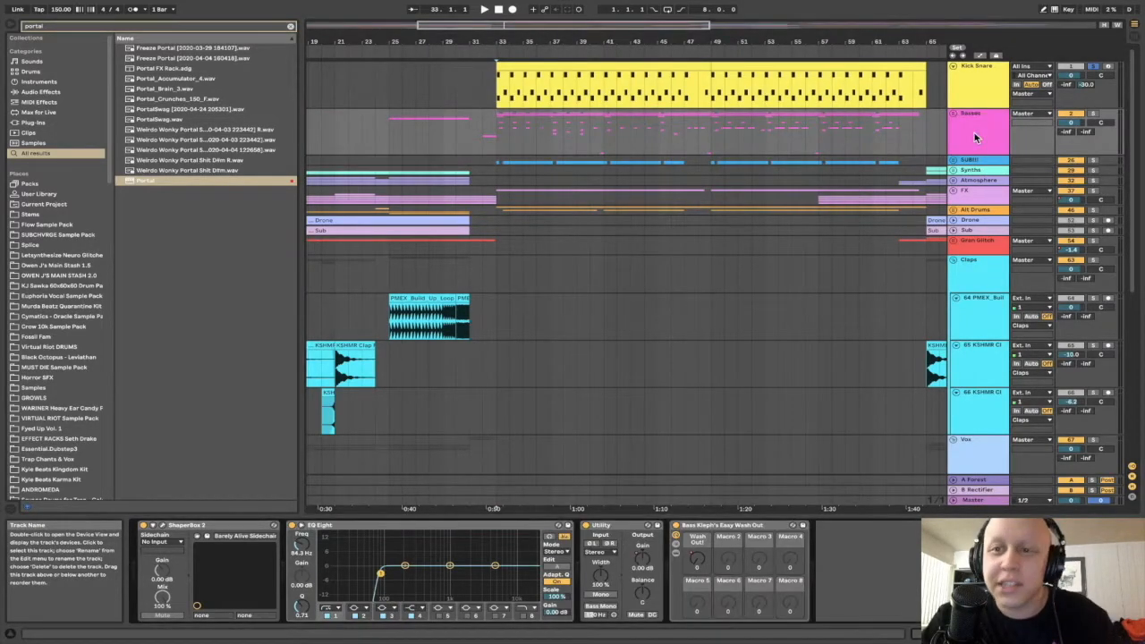
pyautogui.click(953, 113)
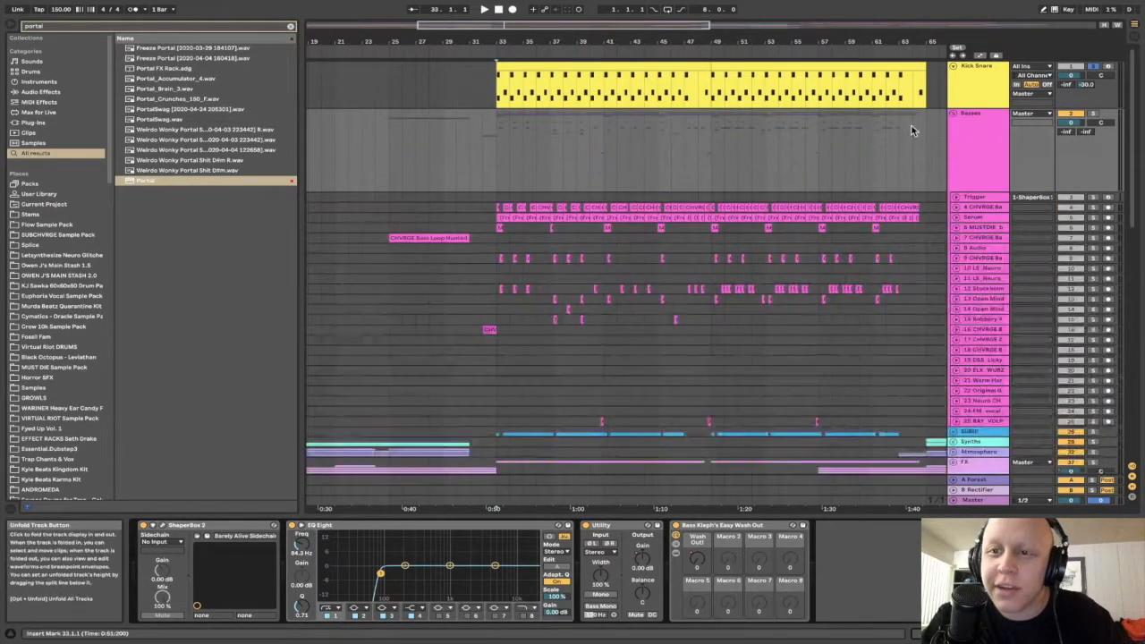
pyautogui.click(955, 197)
pyautogui.click(984, 220)
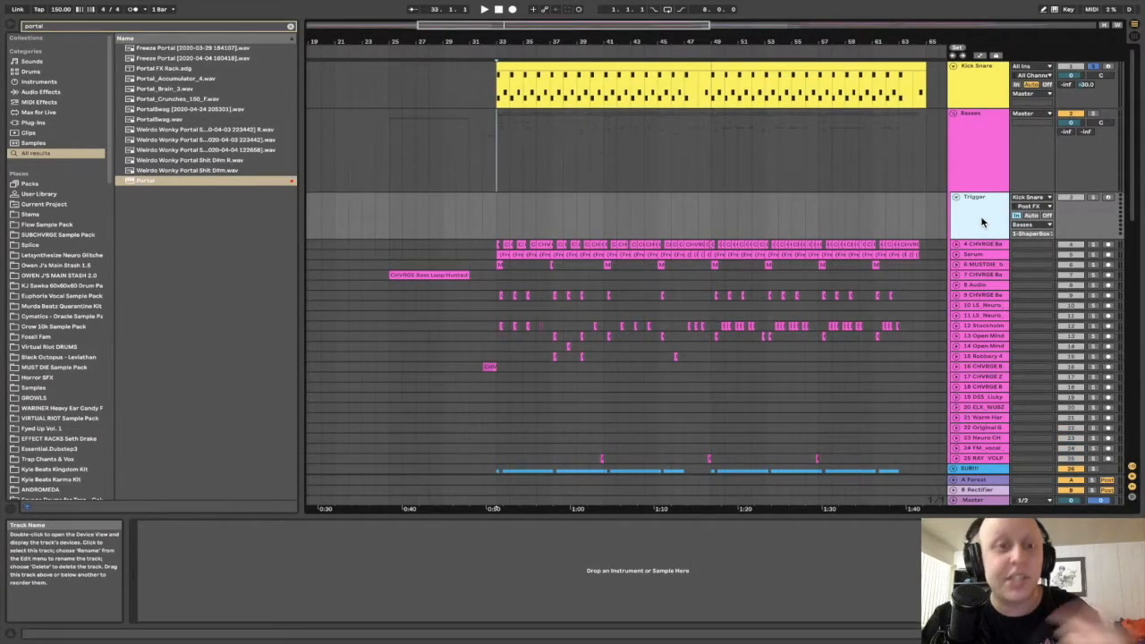
# Examine the Trigger track's MIDI input and output choices, keeping Kick Snare as the input and Basses as the output.
pyautogui.click(1033, 199)
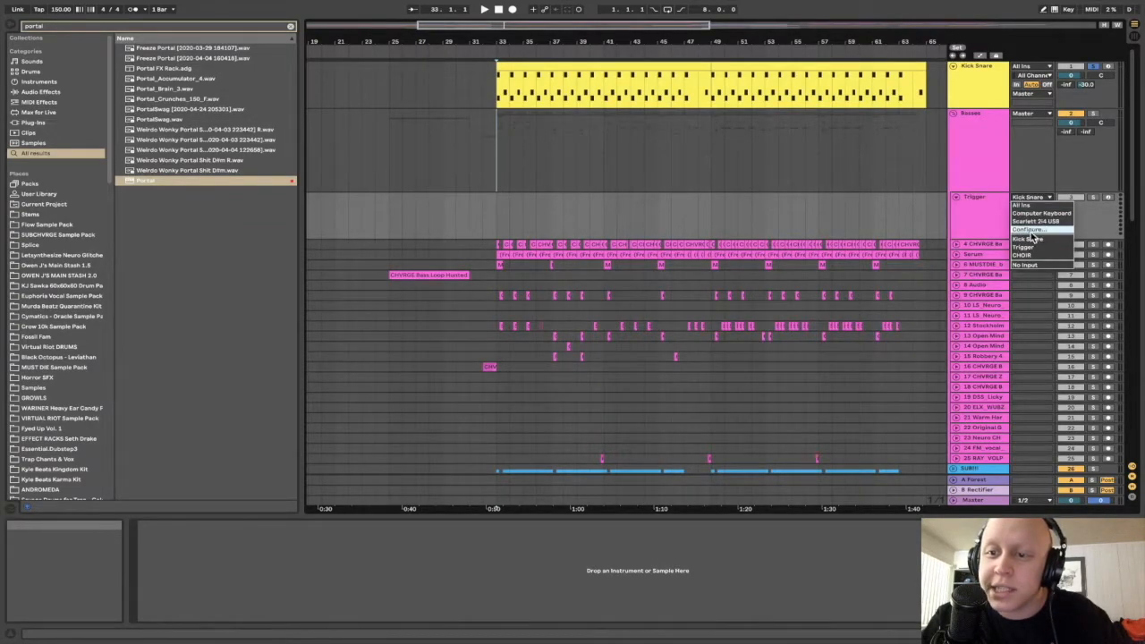
pyautogui.click(973, 217)
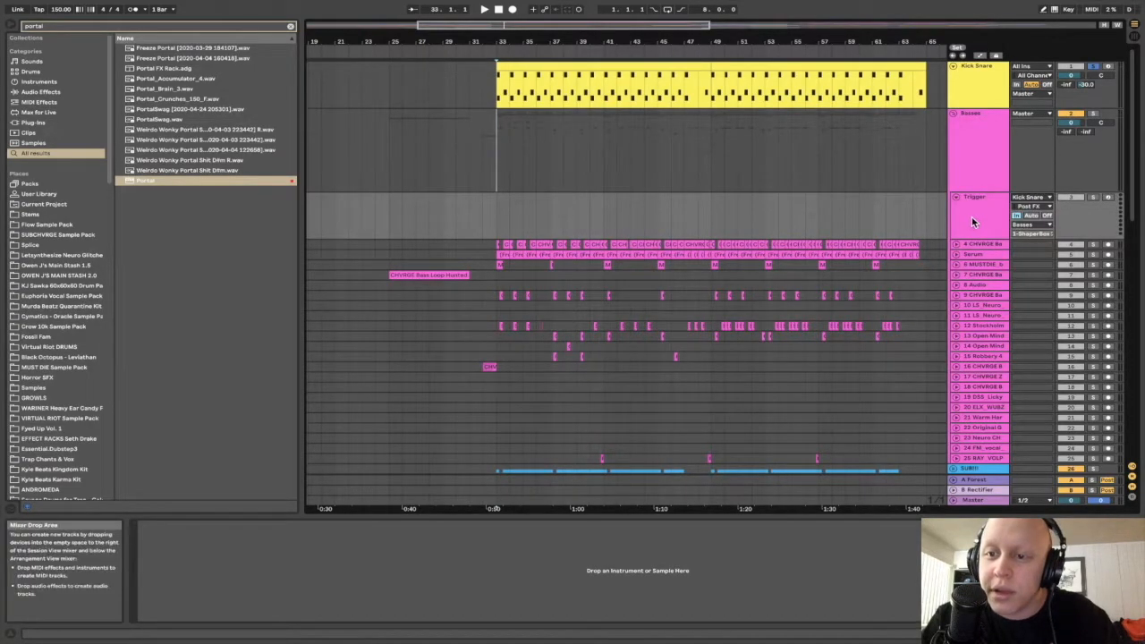
pyautogui.click(1031, 225)
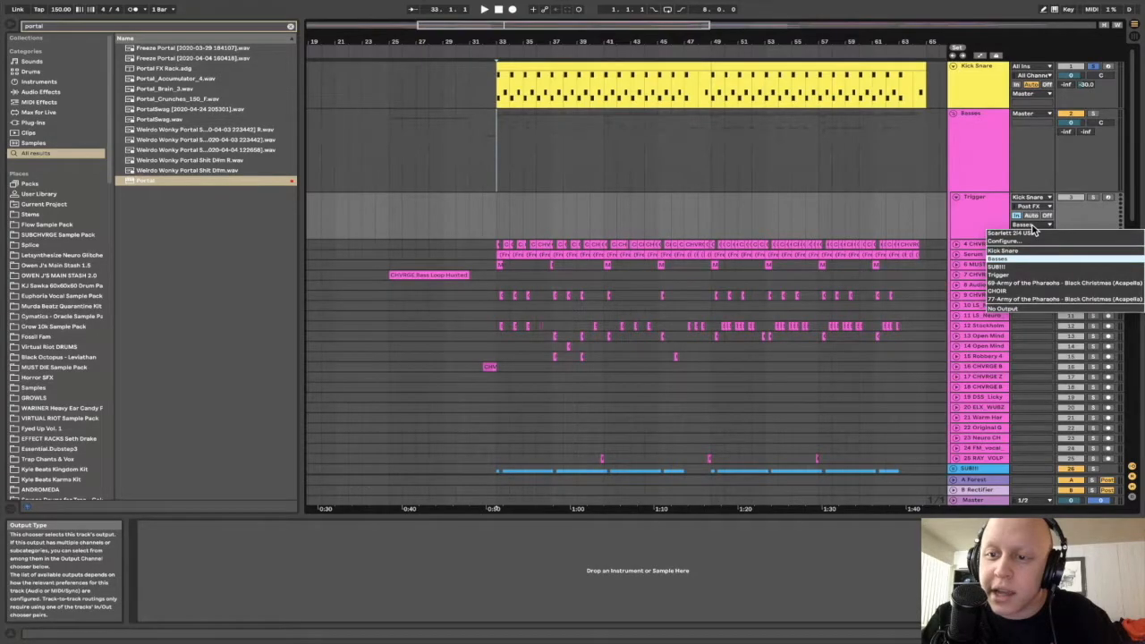
pyautogui.click(993, 259)
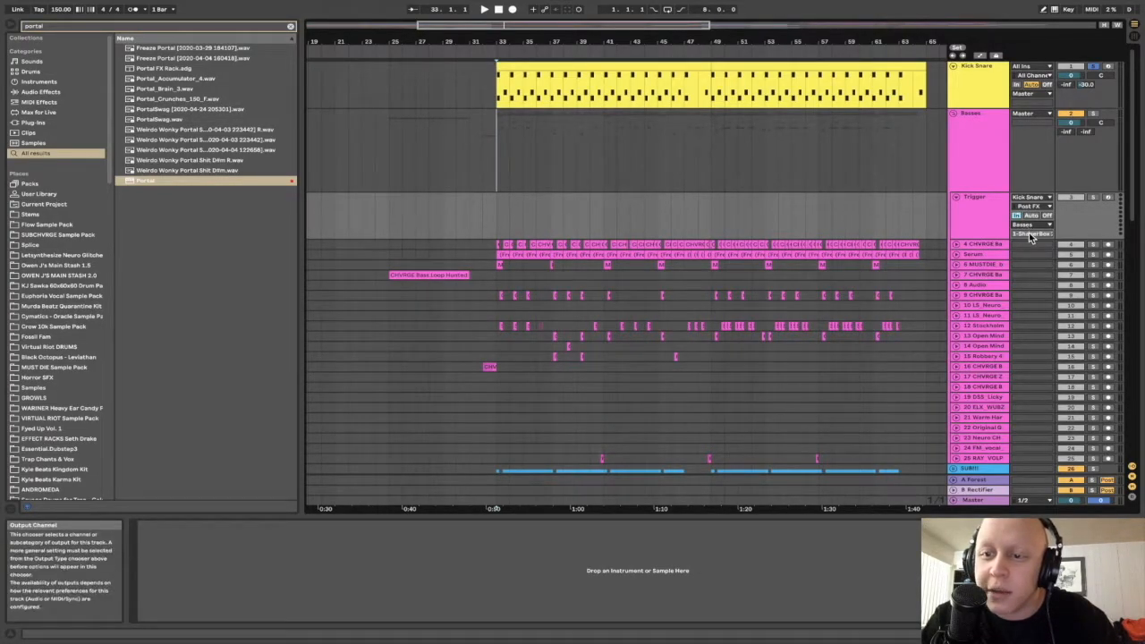
# Show the Kick Snare track's Drum Rack and the Basses group's device chain, with the insert marker at bar 33.
pyautogui.click(977, 98)
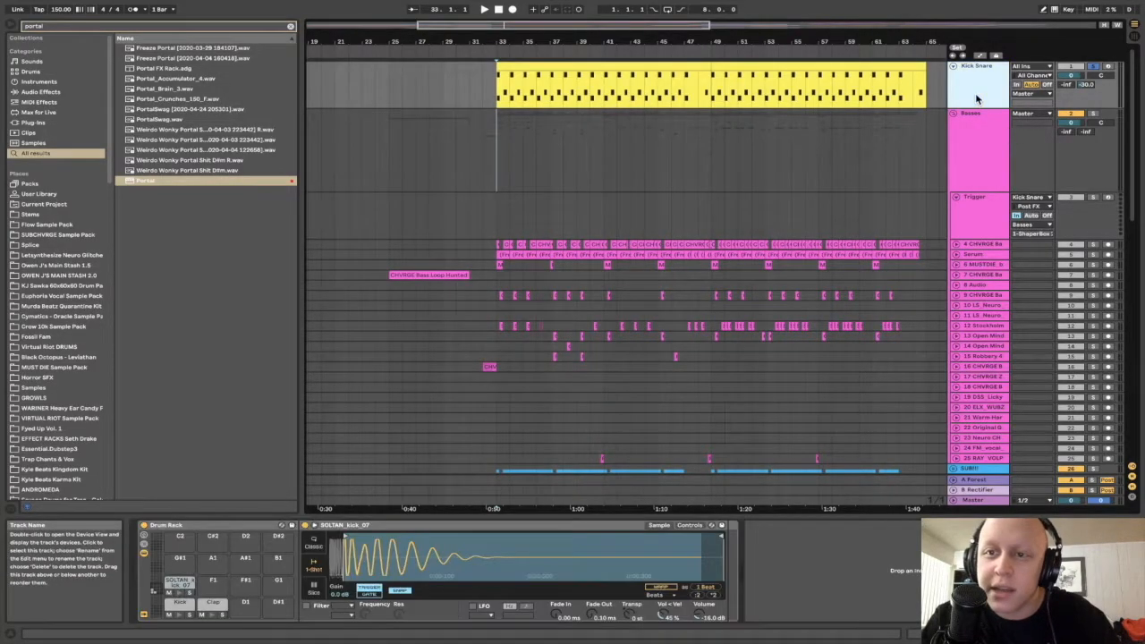
pyautogui.click(939, 132)
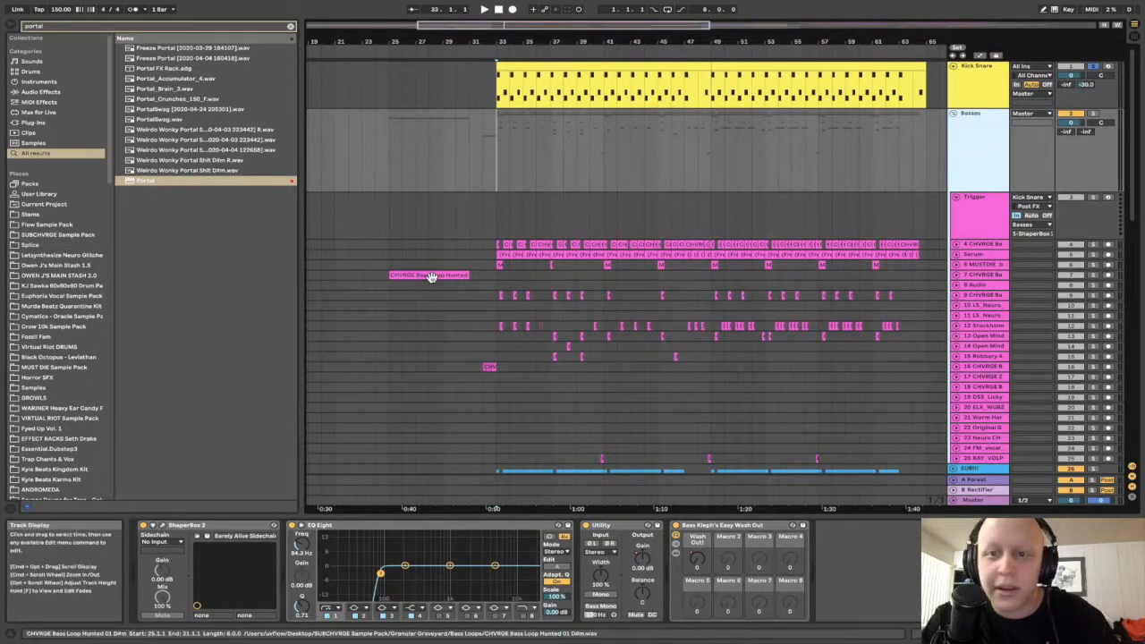
pyautogui.click(498, 179)
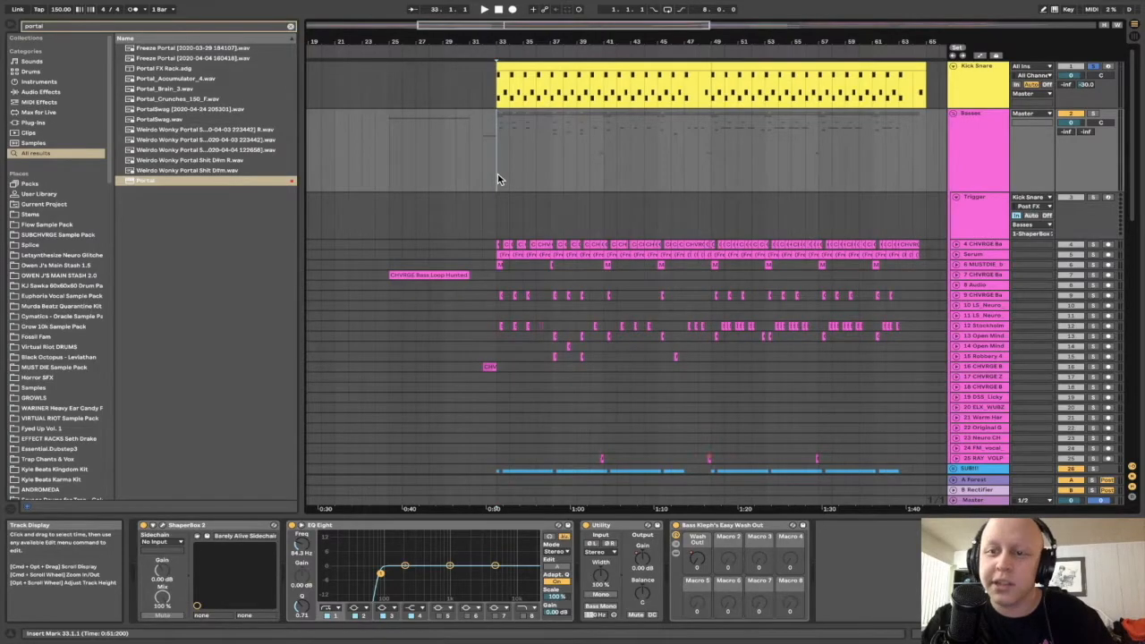
# Fold the Trigger track and solo the Basses group instead of Kick Snare, with the insert marker at bar 33.
pyautogui.click(955, 198)
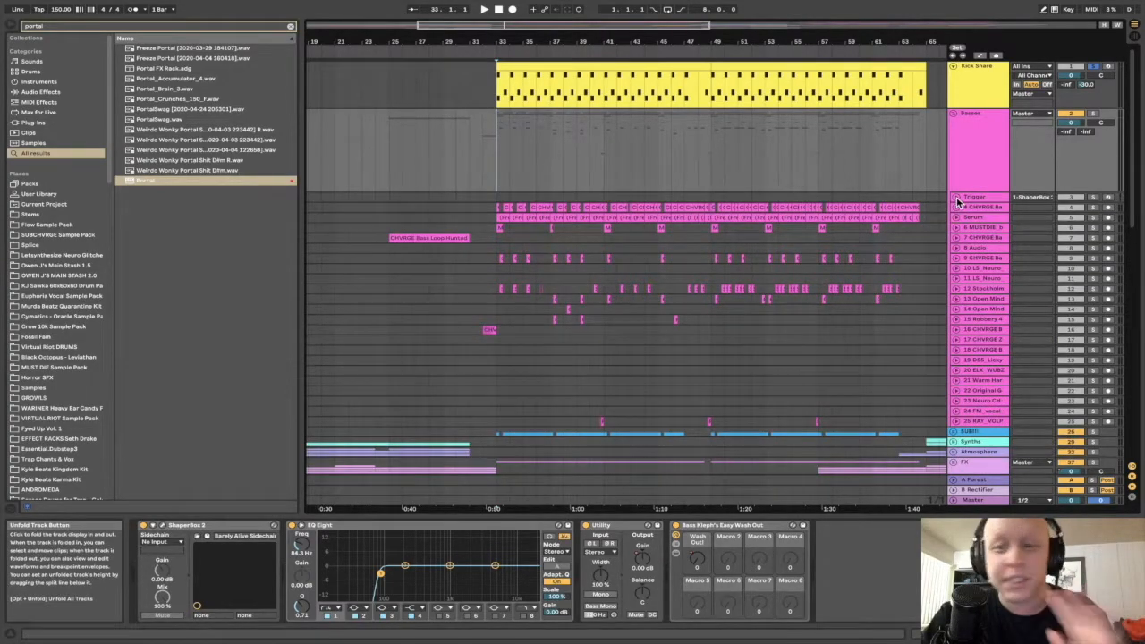
pyautogui.click(981, 126)
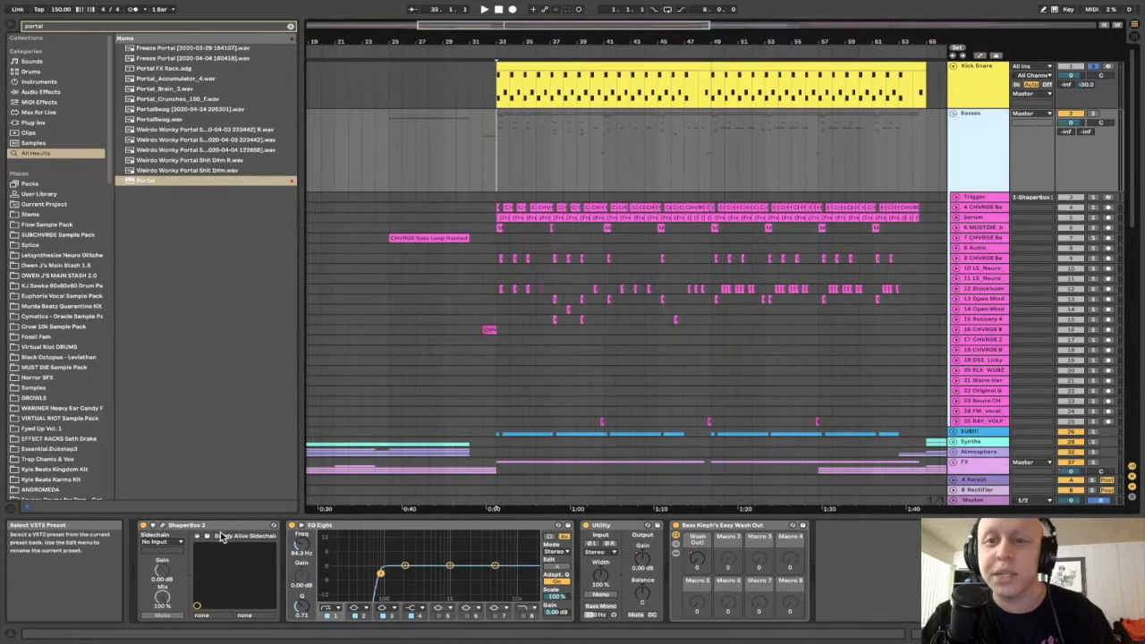
pyautogui.click(980, 152)
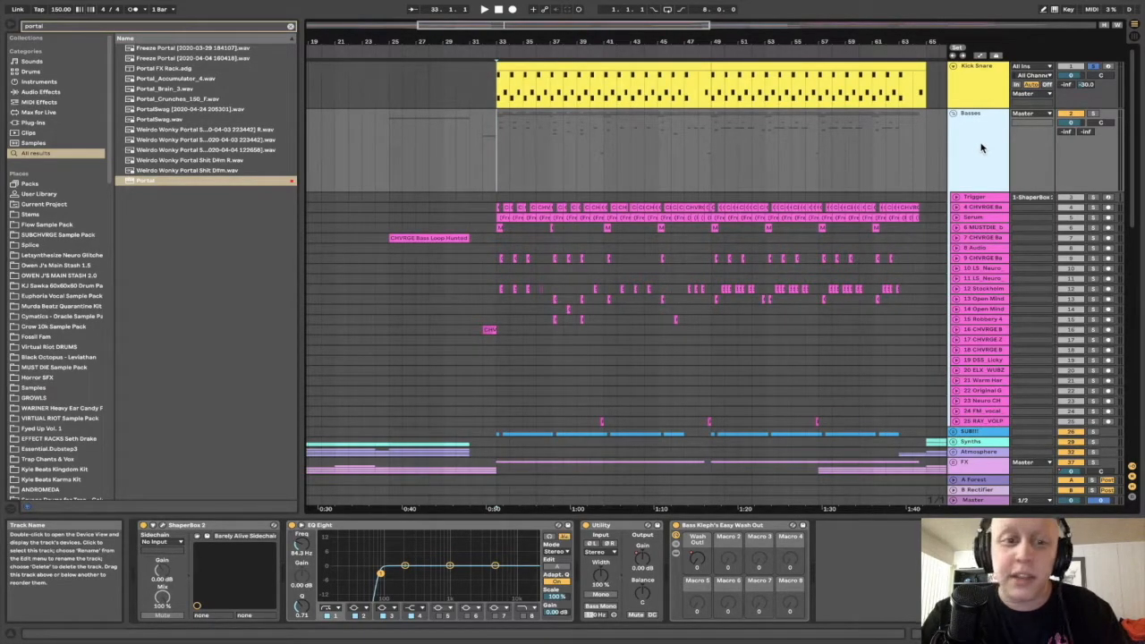
pyautogui.click(494, 157)
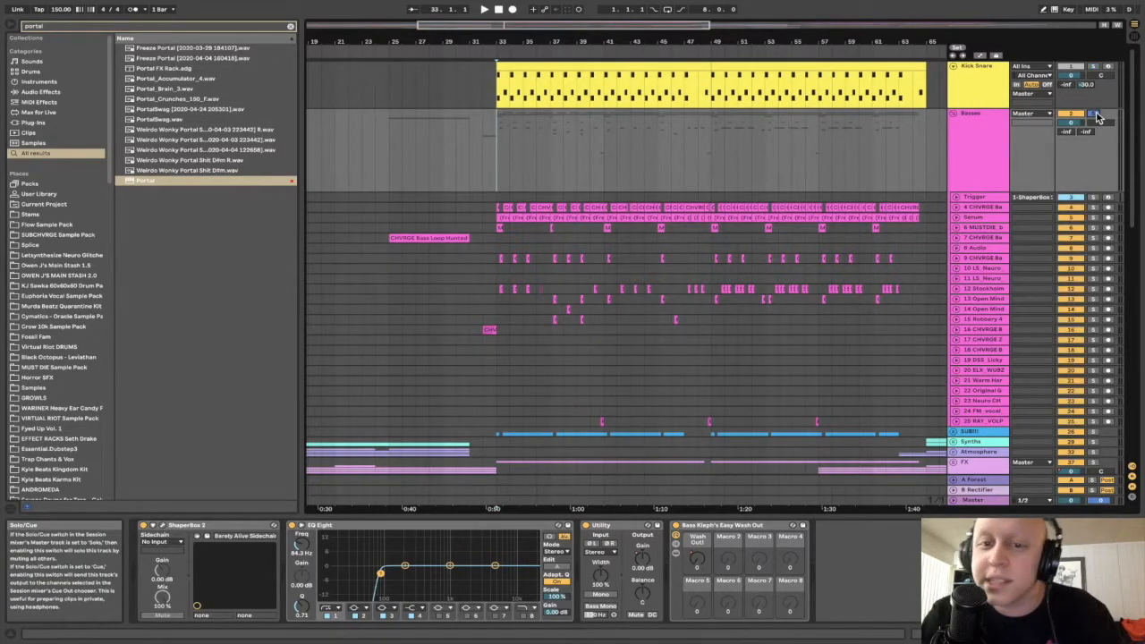
# Play the soloed Basses group from bar 33 and stop after about four bars.
pyautogui.scroll(5, 522, 261)
pyautogui.press('space')
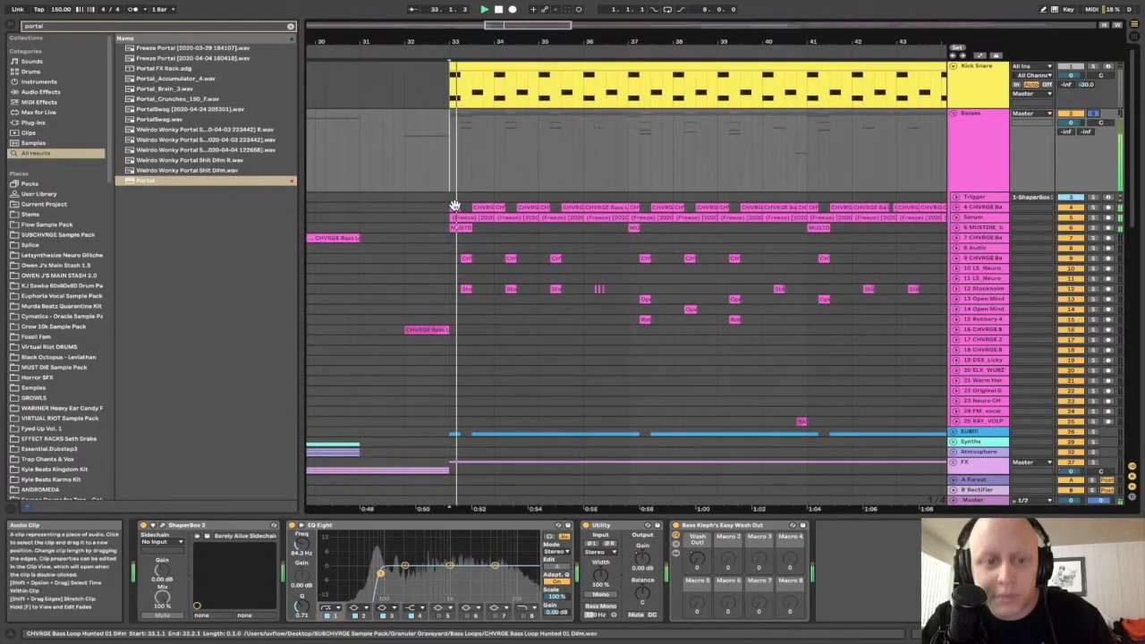
pyautogui.scroll(-8, 455, 206)
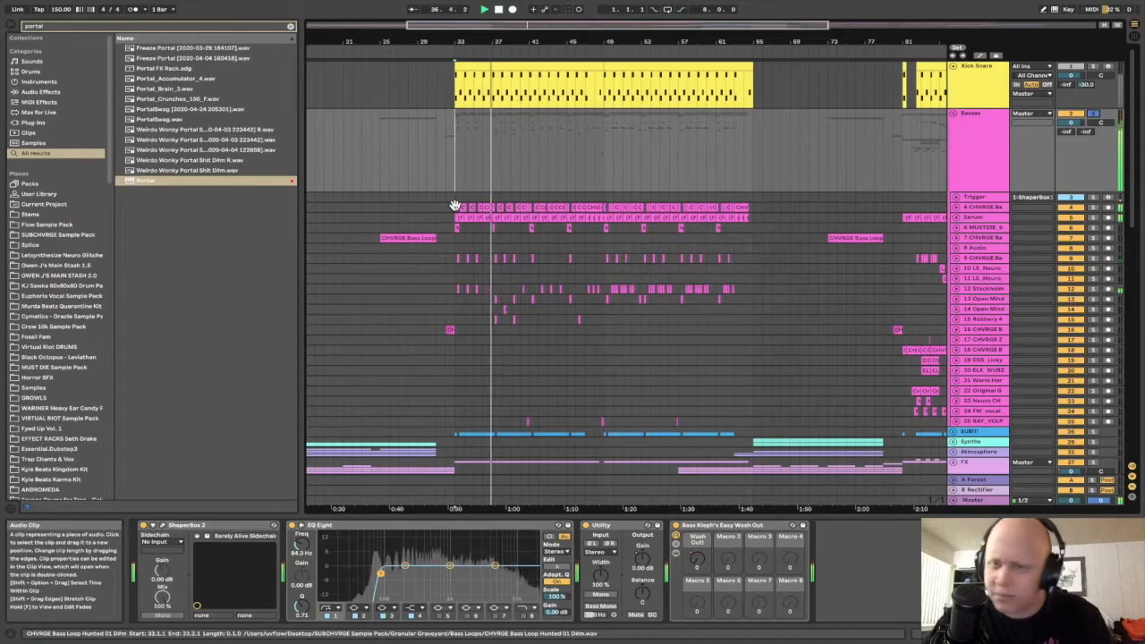
pyautogui.press('space')
pyautogui.scroll(5, 454, 206)
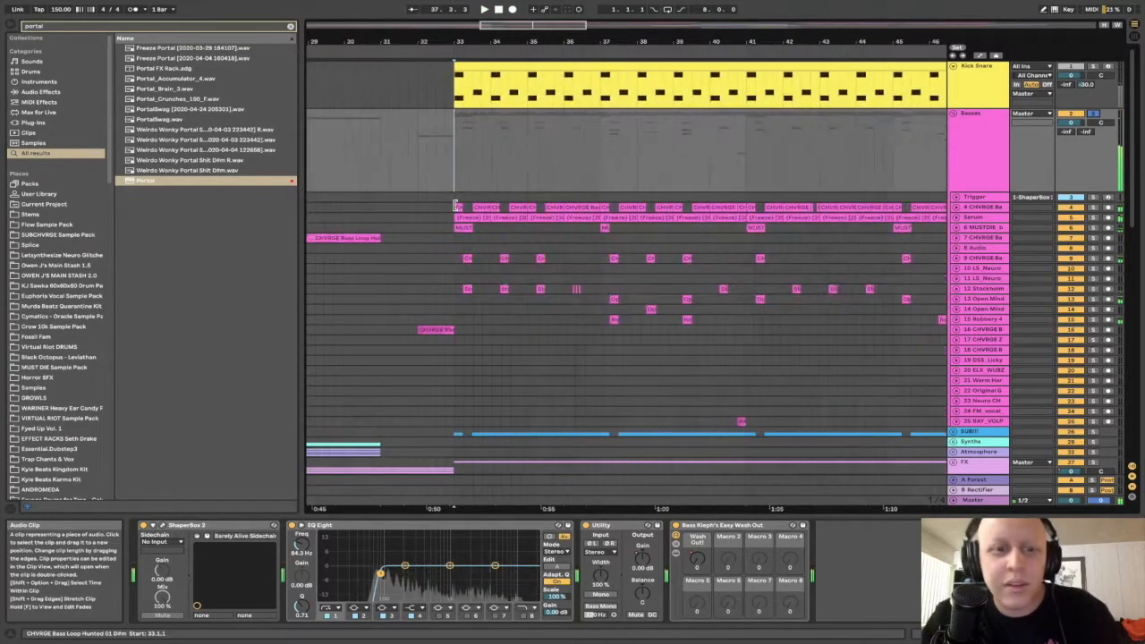
pyautogui.hscroll(-2, 458, 206)
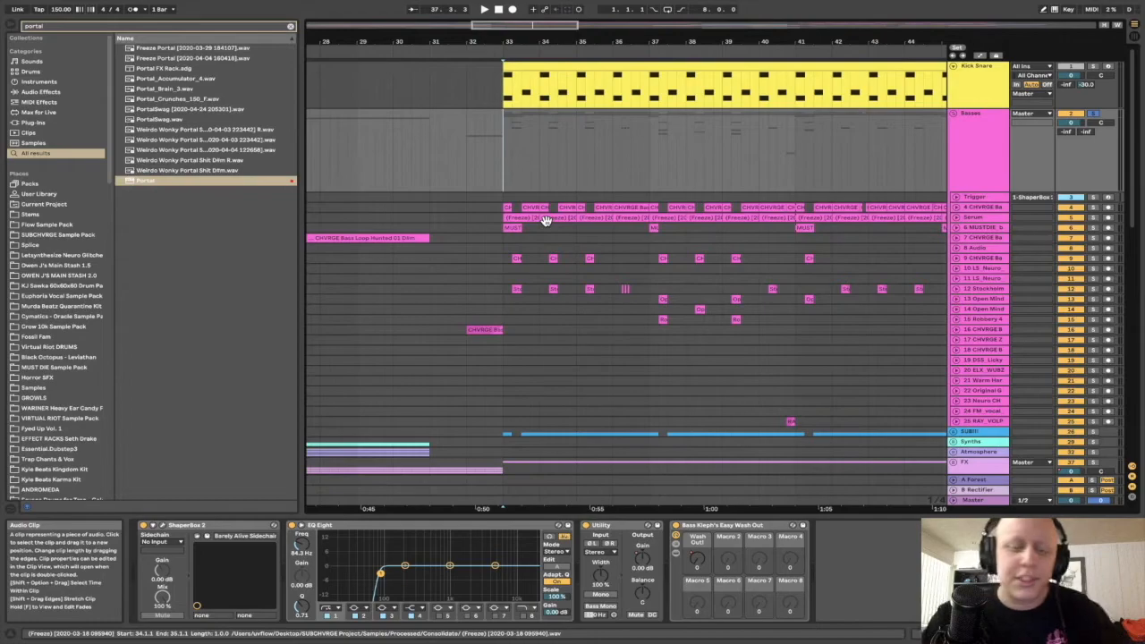
# Unfold track 4, the CHVRGE bass track in the Basses group, and solo it, with the insert marker at bar 33.
pyautogui.click(504, 180)
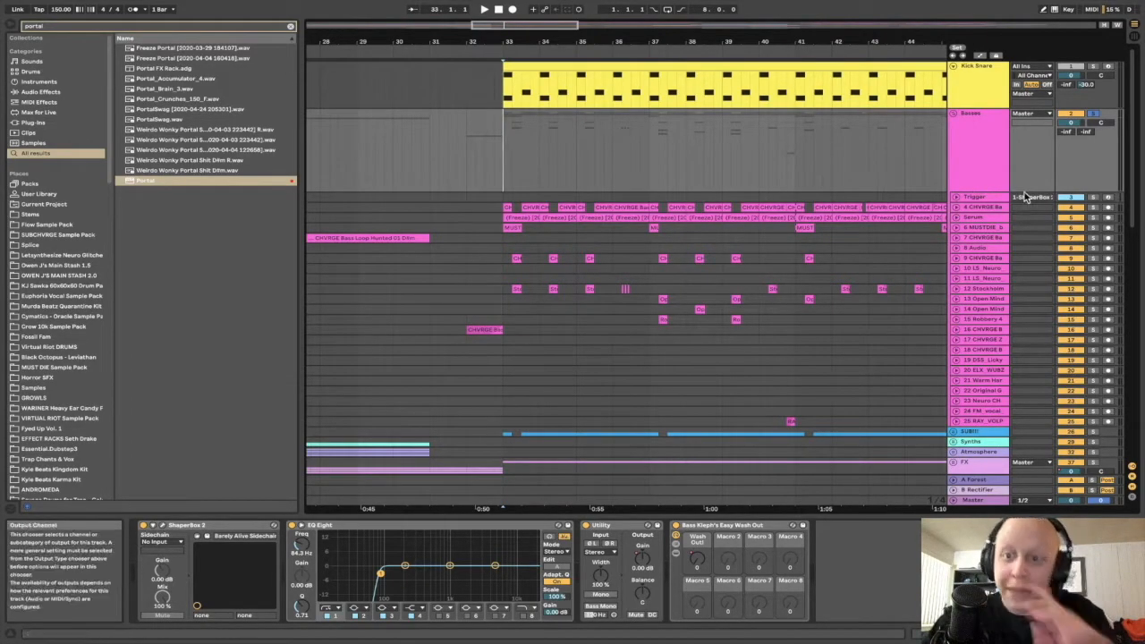
pyautogui.click(957, 208)
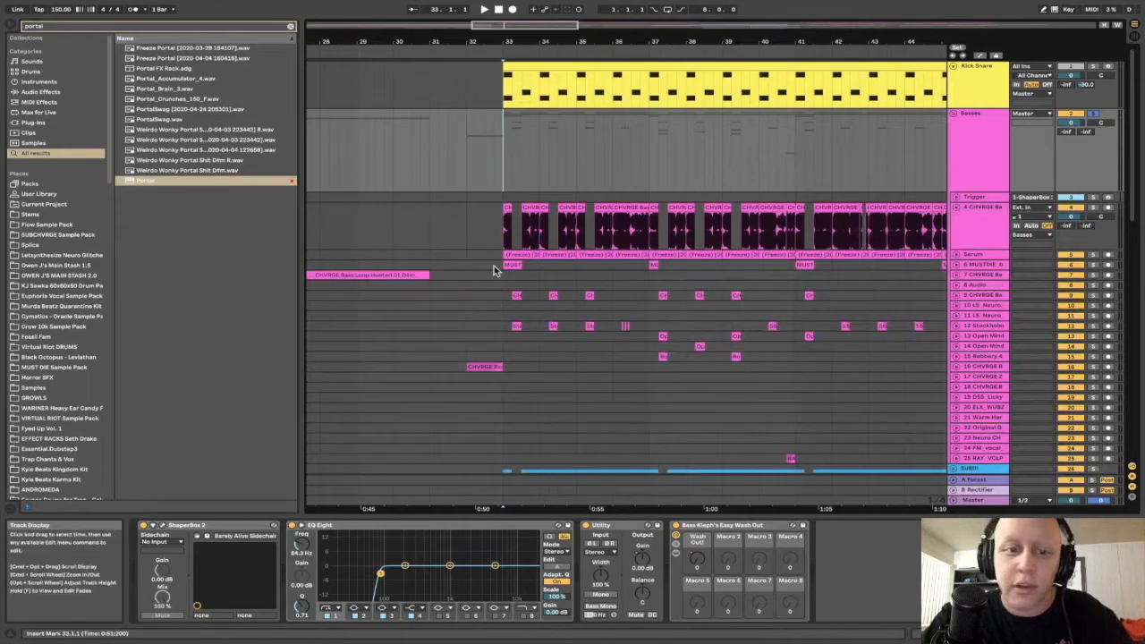
pyautogui.scroll(-5, 495, 265)
pyautogui.click(497, 198)
pyautogui.scroll(5, 497, 198)
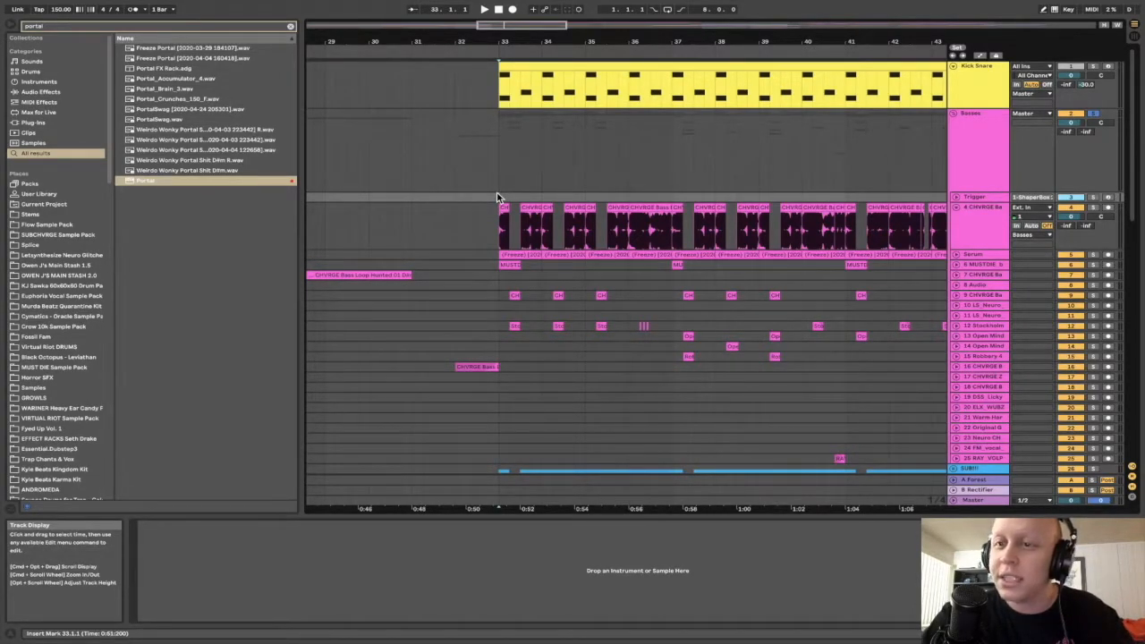
pyautogui.click(1093, 208)
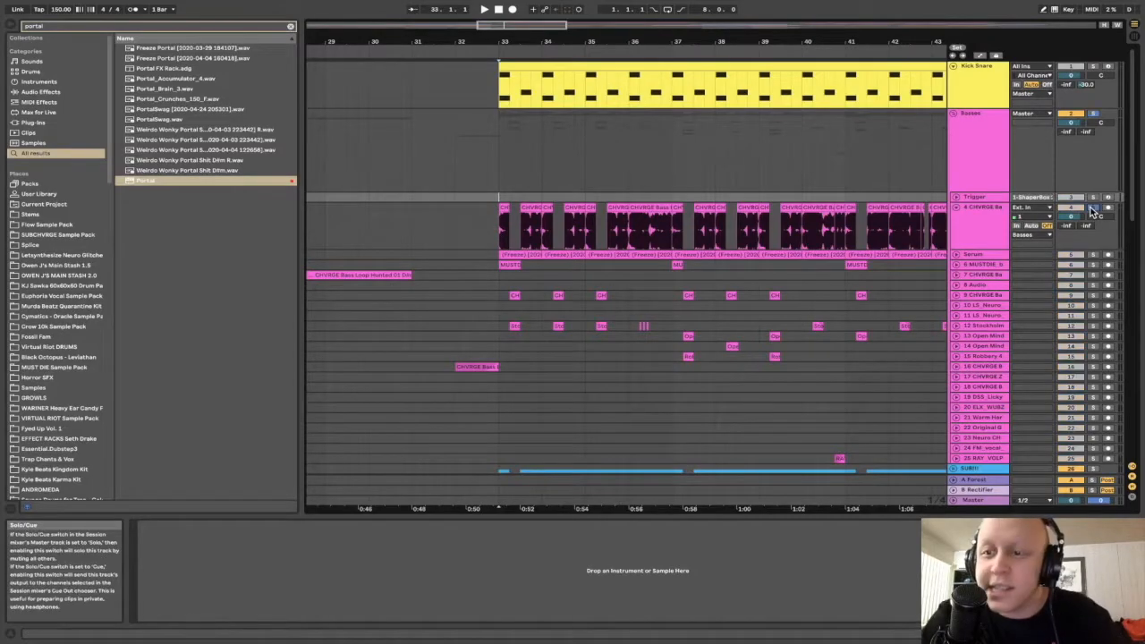
# Play the soloed CHVRGE bass track from bar 33 and stop after about four bars.
pyautogui.scroll(-3, 528, 206)
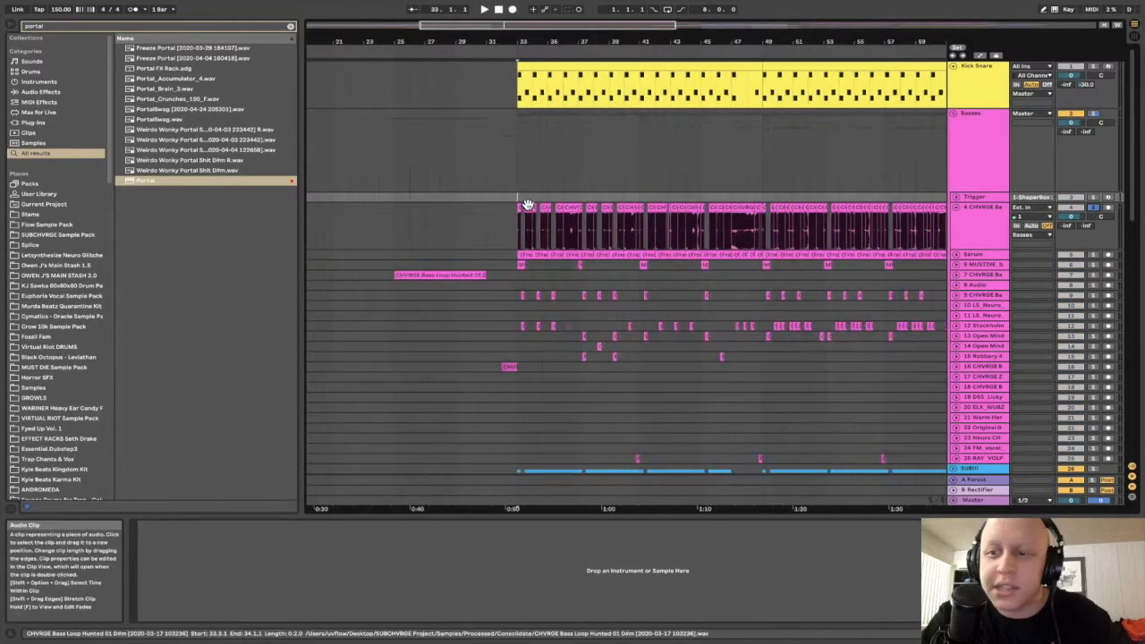
pyautogui.scroll(3, 528, 205)
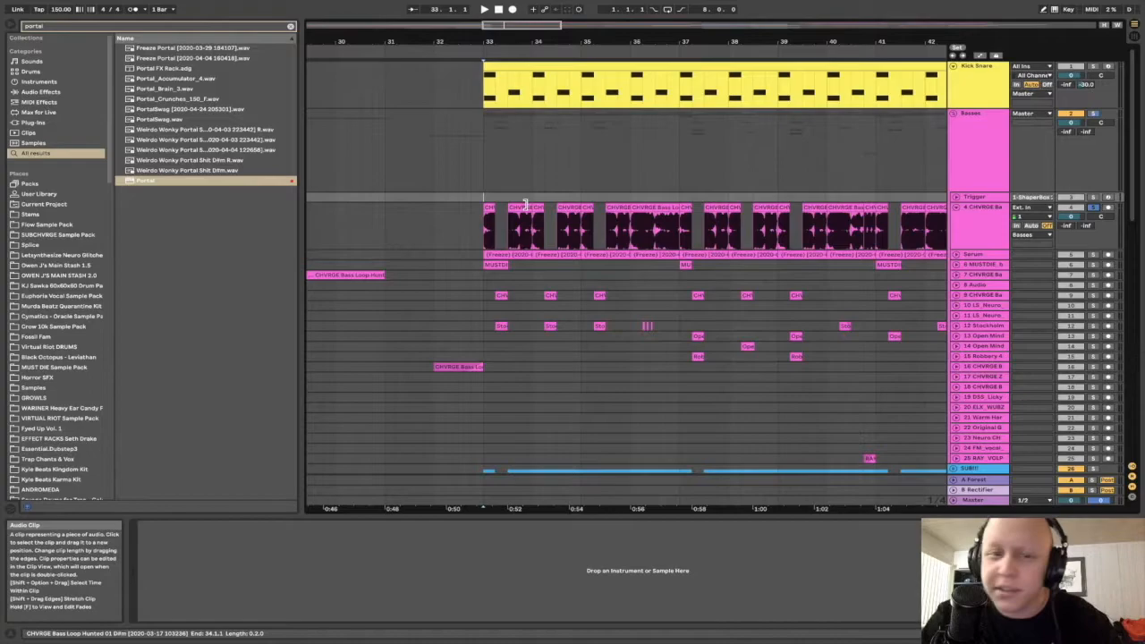
pyautogui.click(483, 240)
pyautogui.press('space')
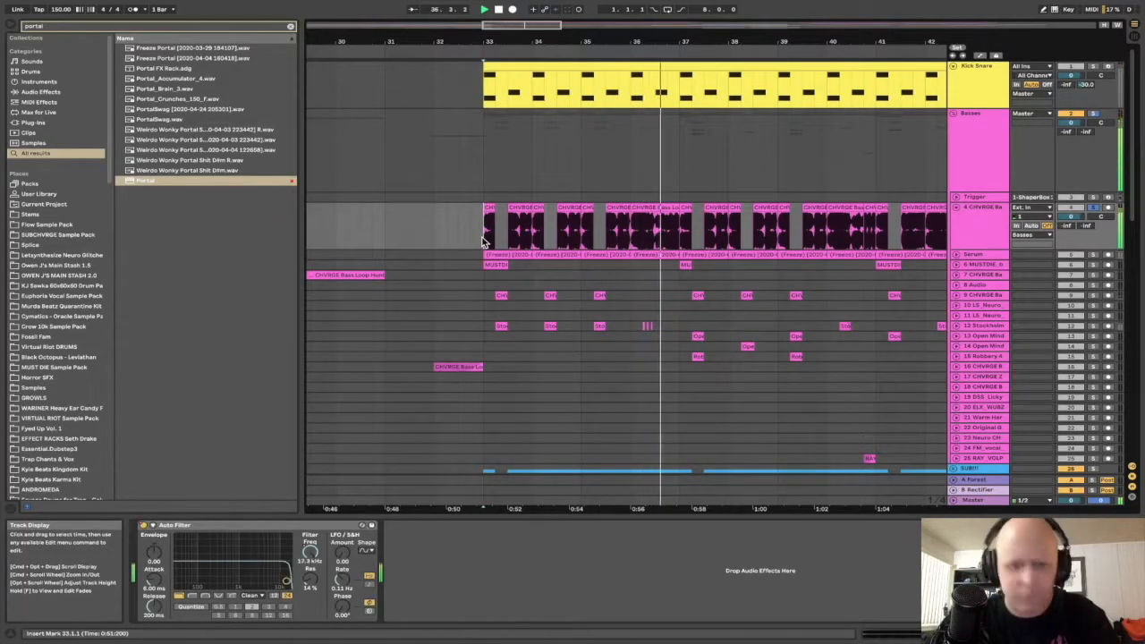
pyautogui.press('space')
# Show the Basses group's Utility gain automation and briefly play from 36.2.1.
pyautogui.click(975, 184)
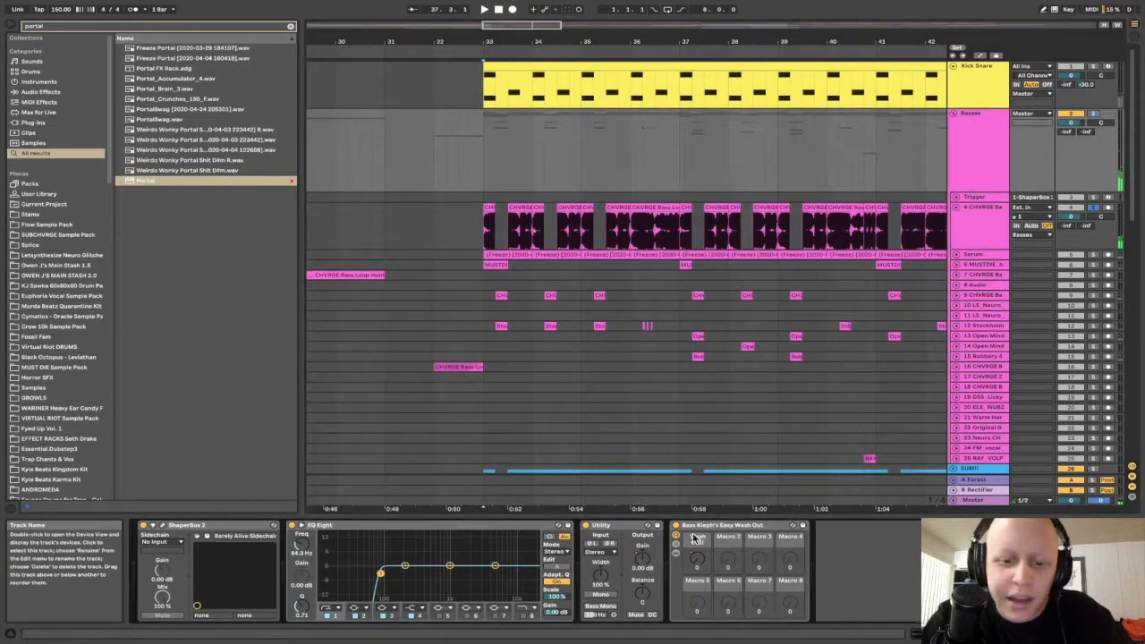
pyautogui.press('a')
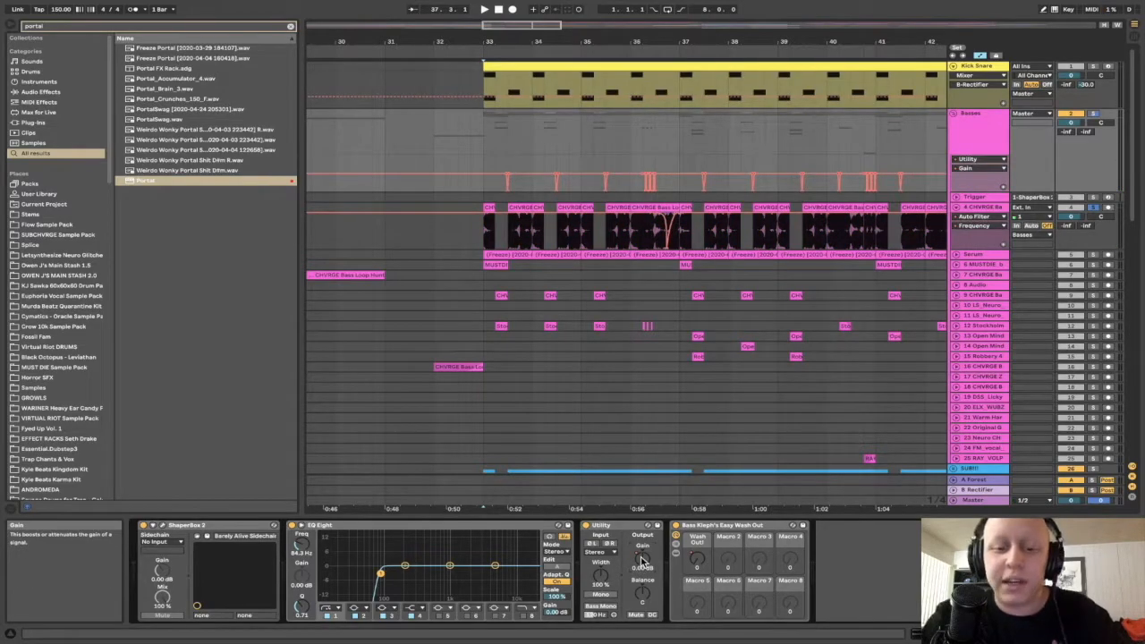
pyautogui.scroll(5, 661, 156)
pyautogui.click(587, 161)
pyautogui.press('space')
pyautogui.press('space')
pyautogui.scroll(-3, 587, 158)
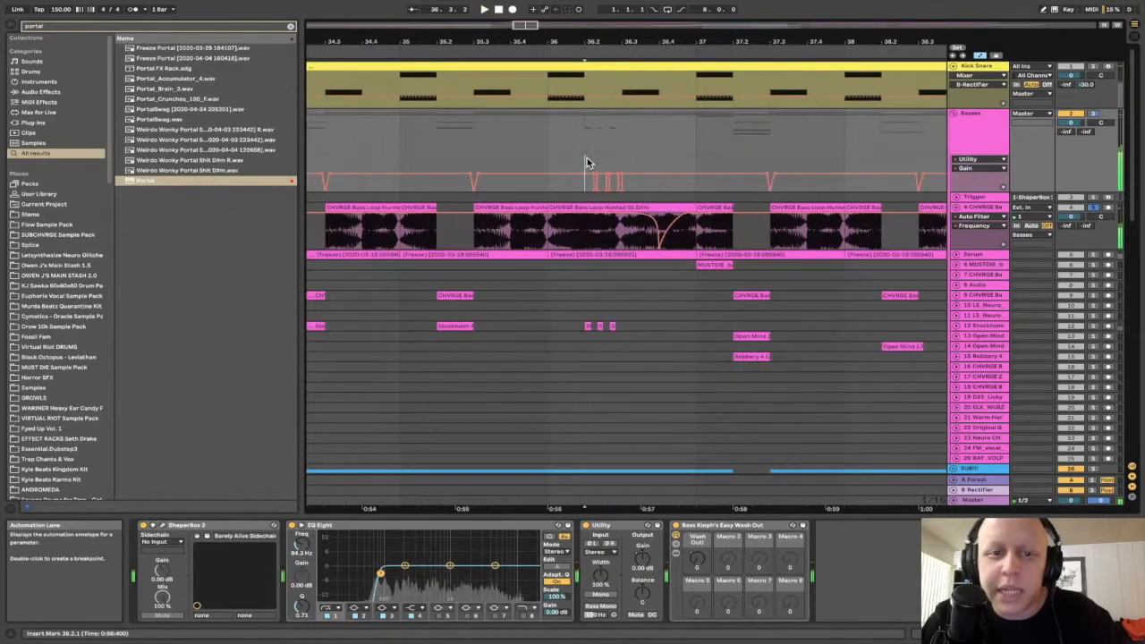
# Examine the gain automation dips on the Basses group against the bass clips and the Kick Snare pattern around bars 33 to 36.
pyautogui.scroll(-3, 572, 161)
pyautogui.scroll(5, 382, 168)
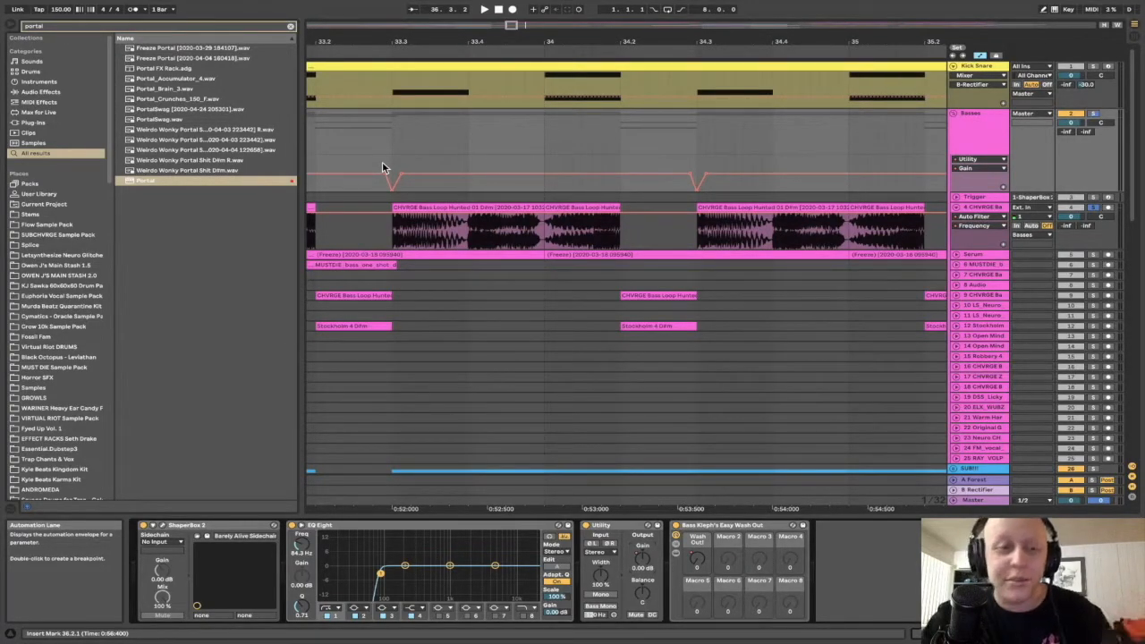
pyautogui.scroll(8, 383, 175)
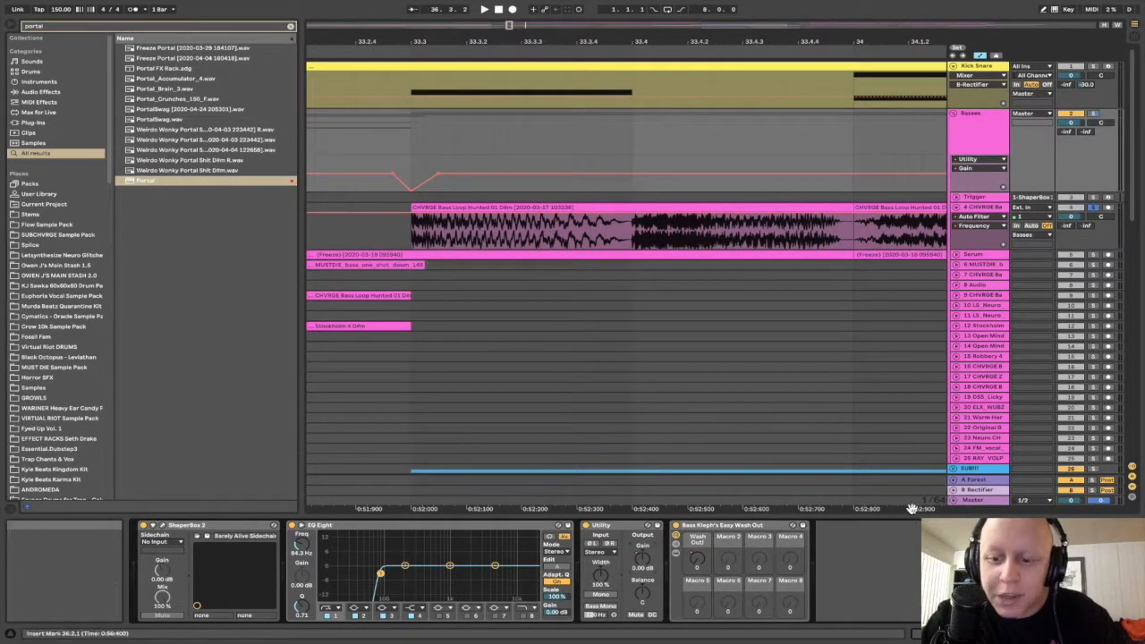
pyautogui.scroll(-3, 402, 228)
pyautogui.scroll(-2, 402, 227)
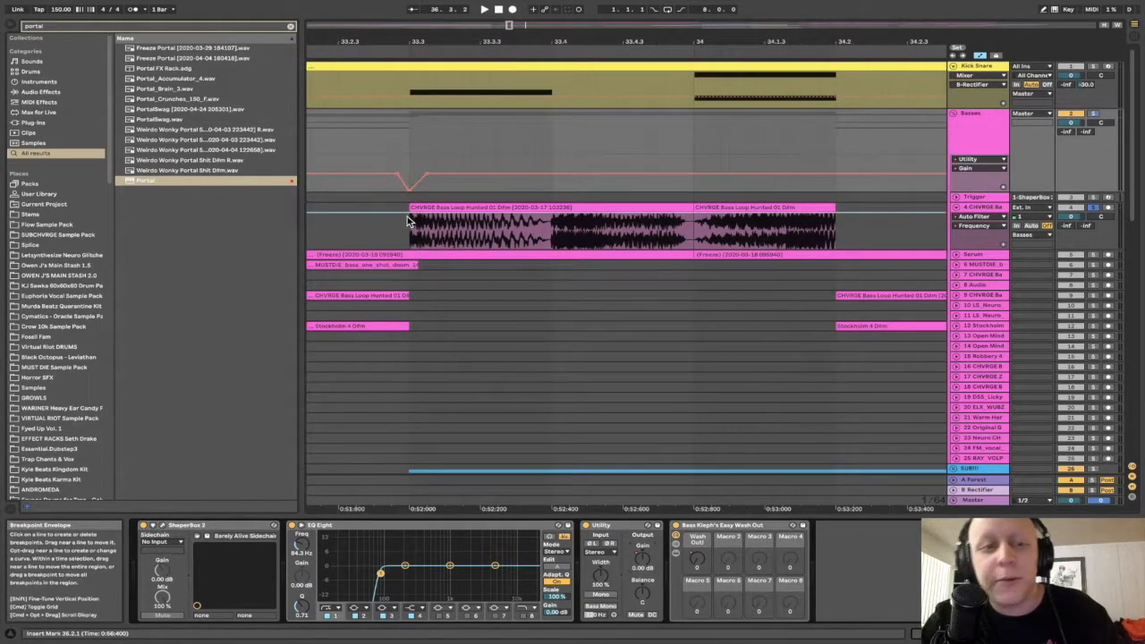
pyautogui.scroll(-5, 407, 190)
pyautogui.scroll(-5, 408, 188)
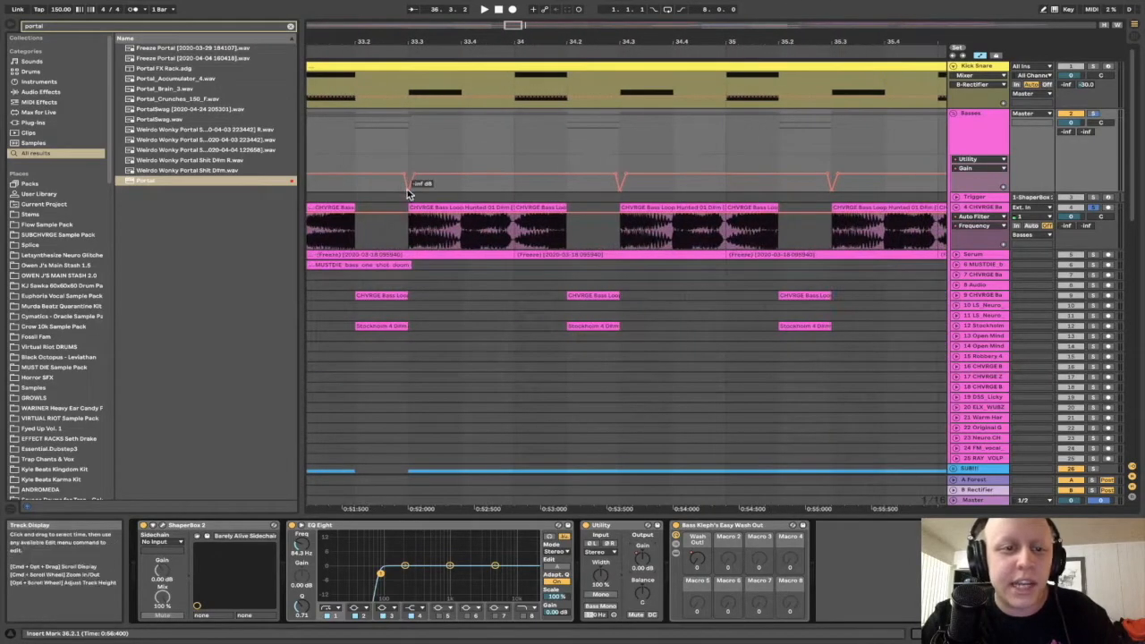
pyautogui.scroll(5, 407, 192)
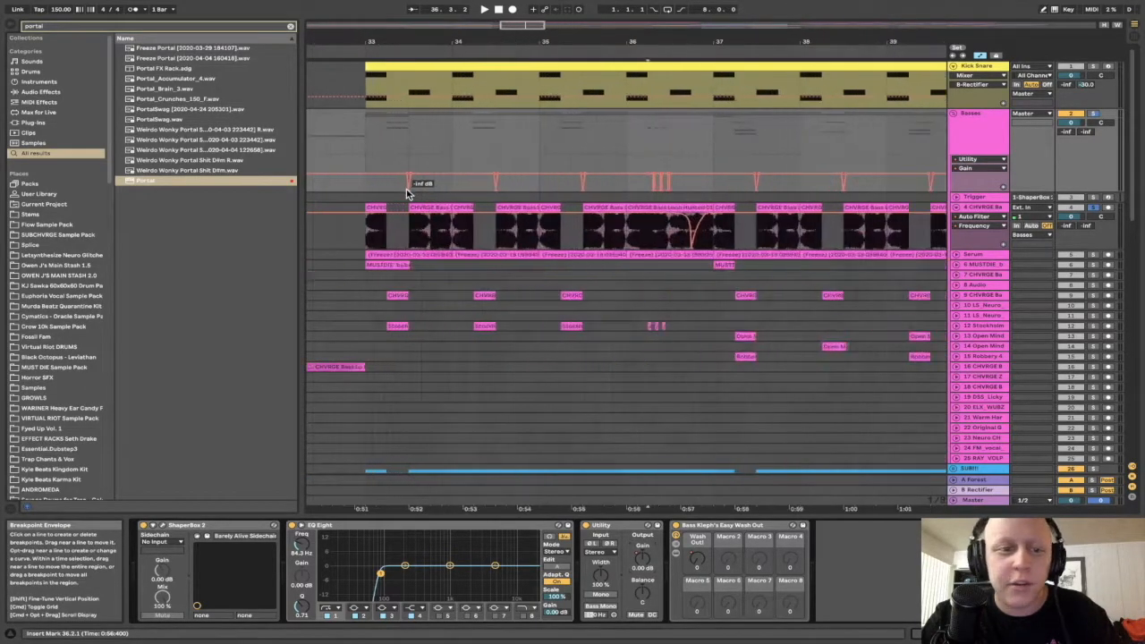
pyautogui.scroll(3, 407, 192)
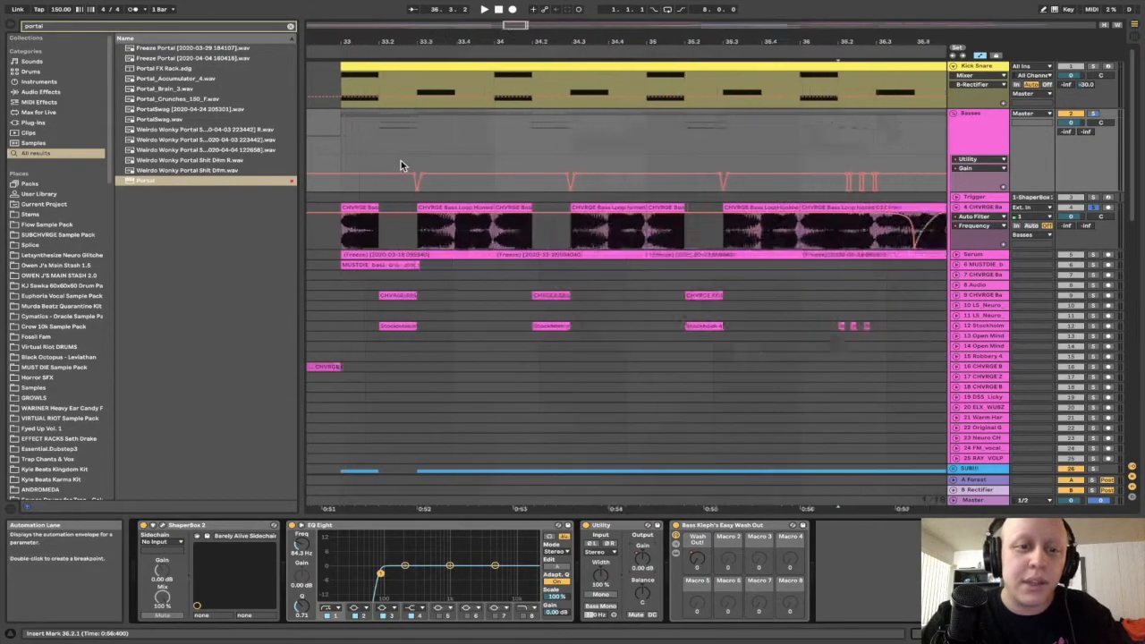
# Solo the whole Basses group instead of the single CHVRGE track and play it from bar 33.
pyautogui.click(338, 159)
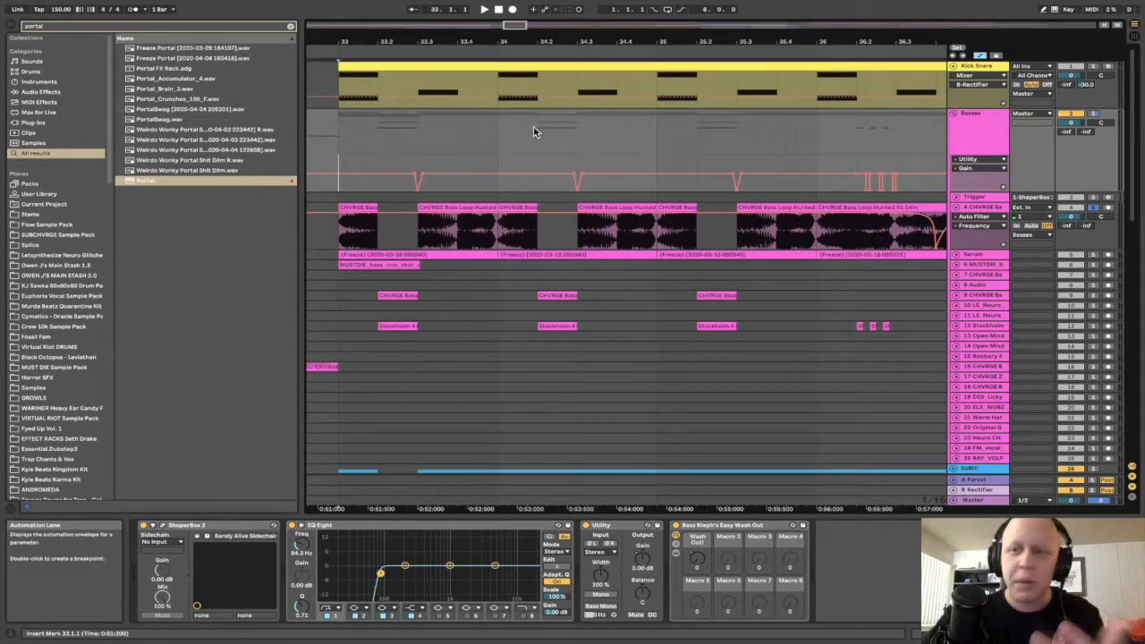
pyautogui.click(1093, 114)
pyautogui.press('space')
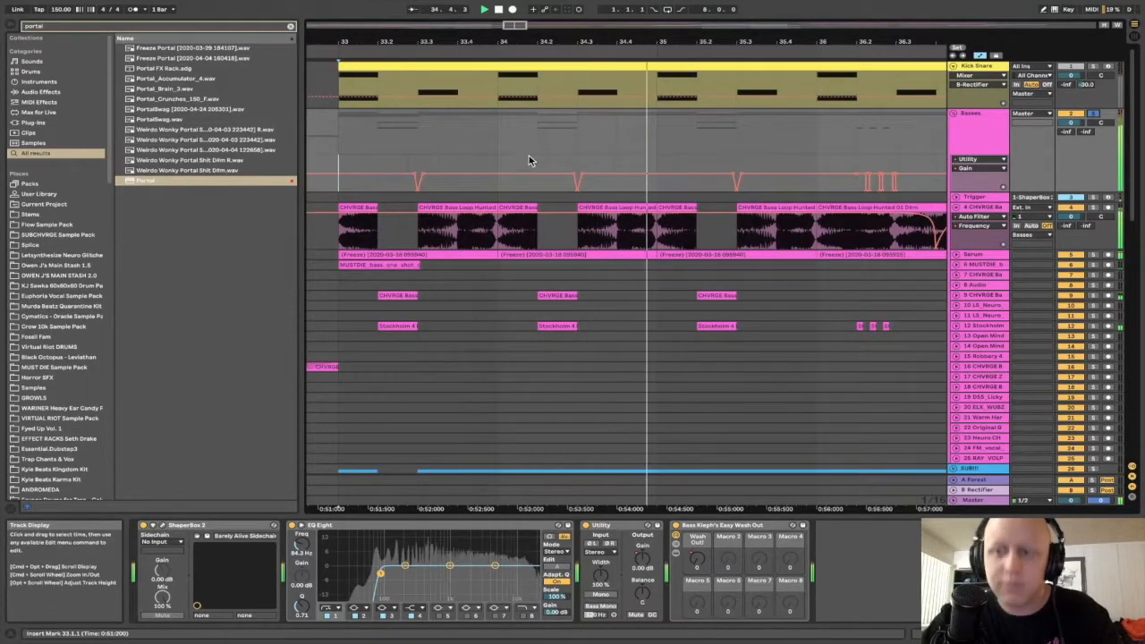
pyautogui.scroll(-5, 519, 173)
pyautogui.press('space')
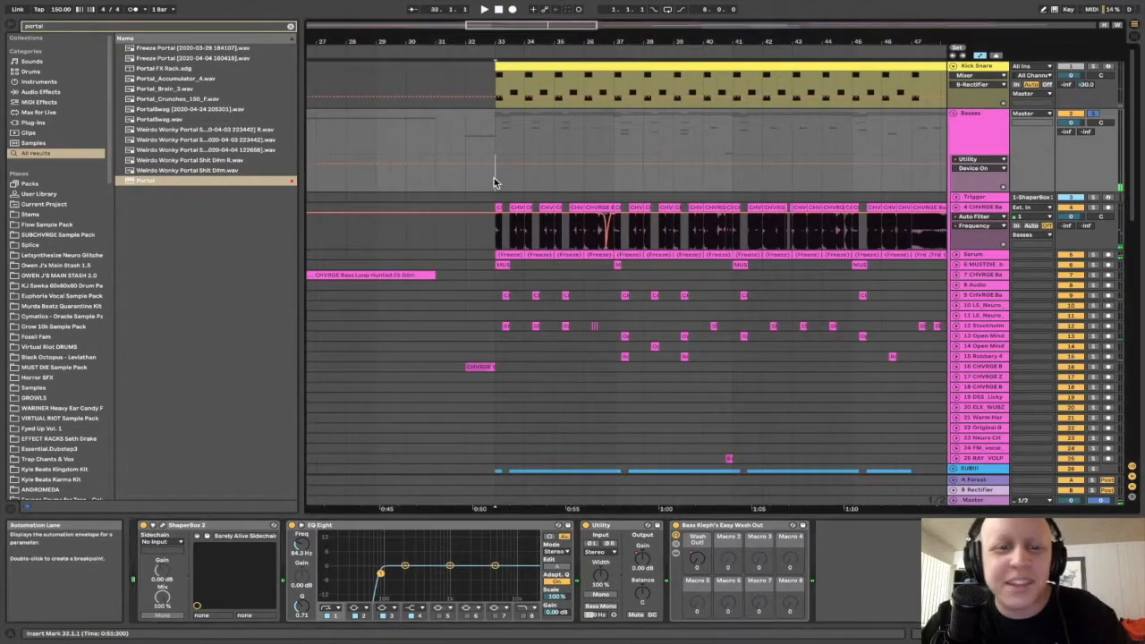
# Unfold and solo the Serum track in the Basses group and play it from bar 33.
pyautogui.scroll(5, 494, 182)
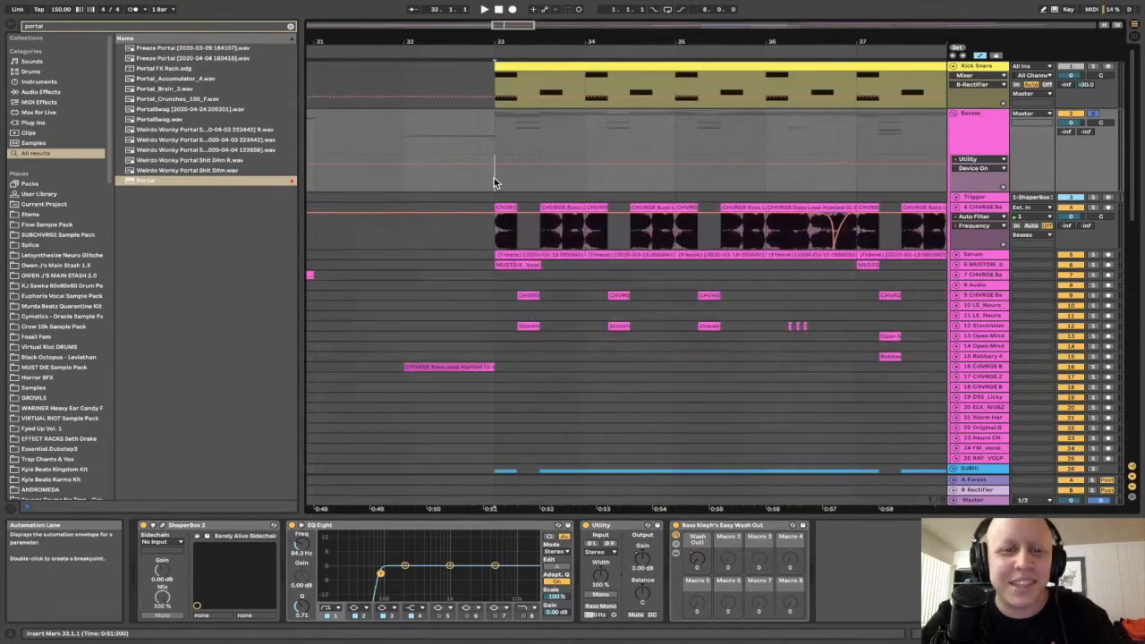
pyautogui.hscroll(2, 495, 182)
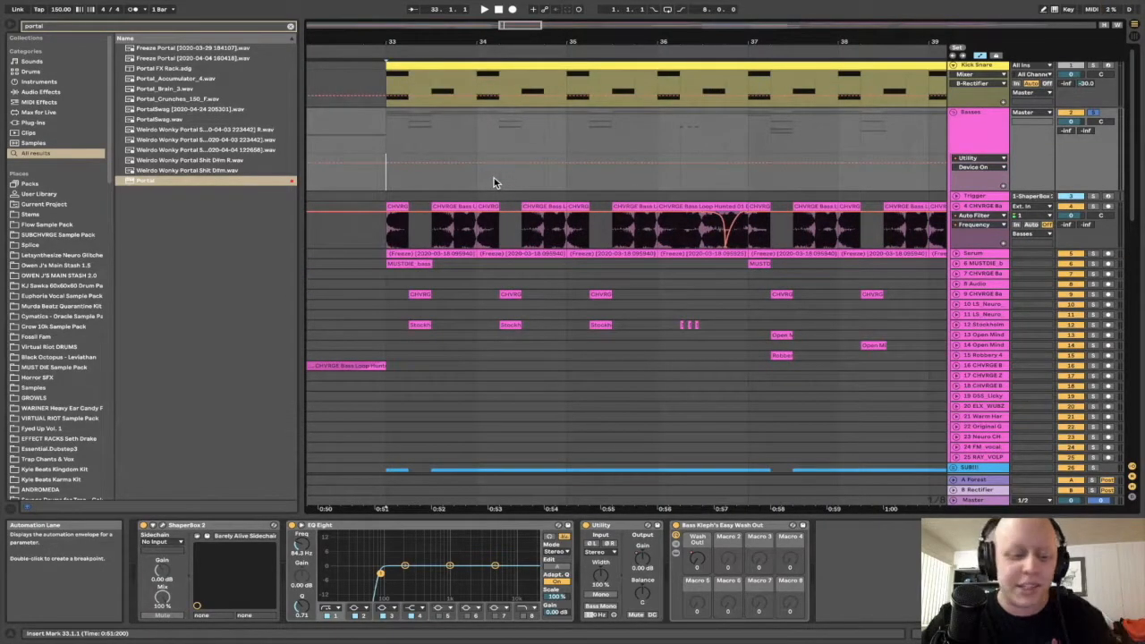
pyautogui.hotkey('ctrl', 's')
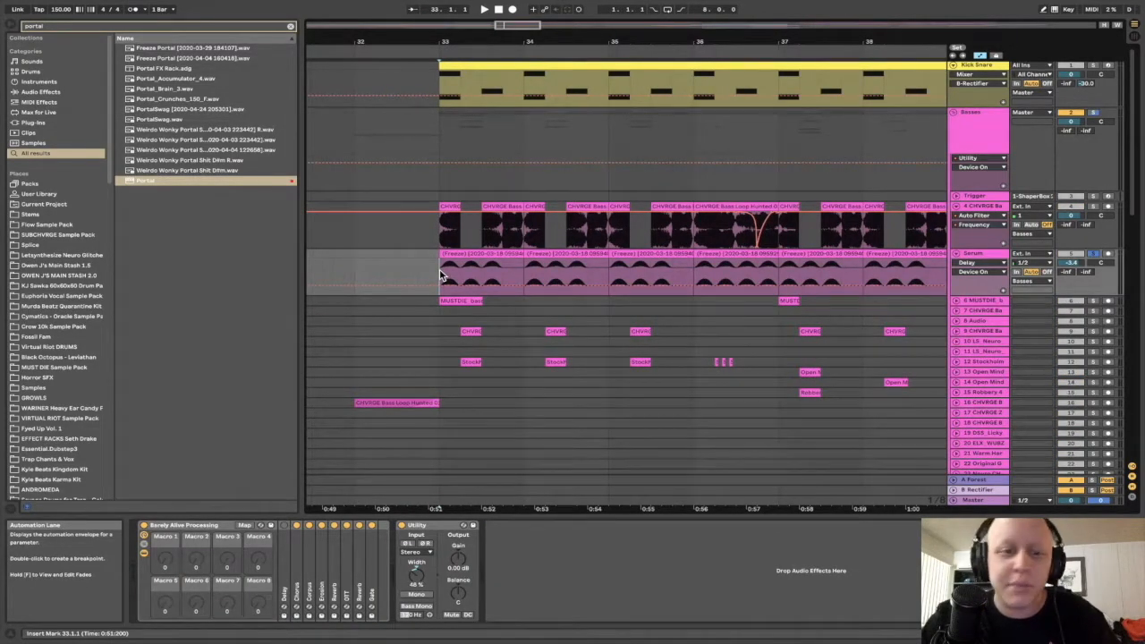
pyautogui.press('space')
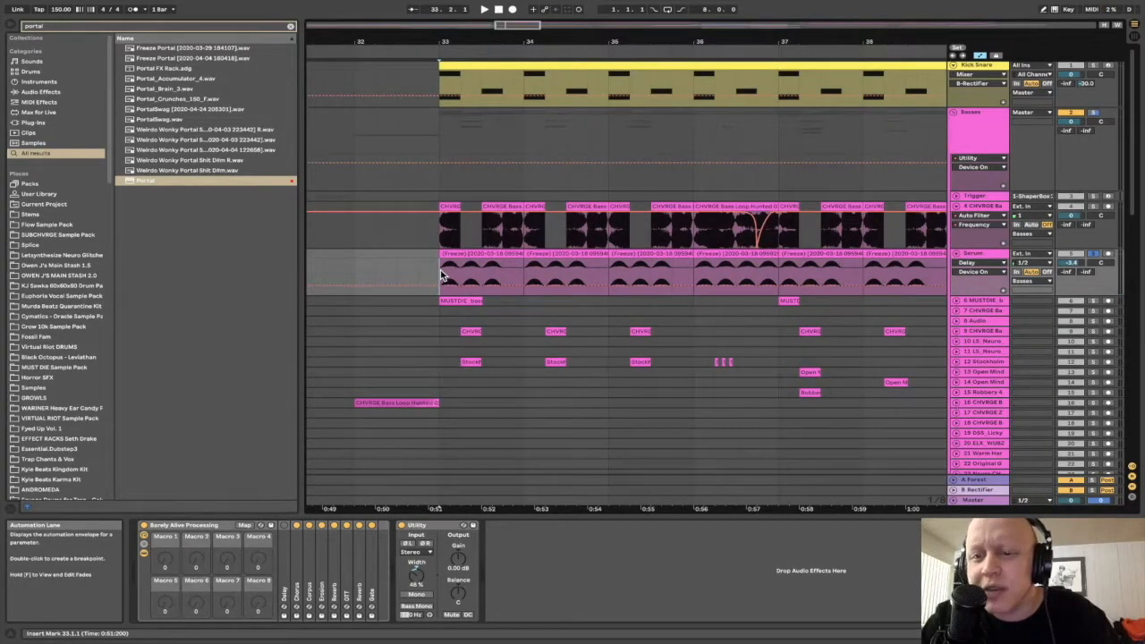
pyautogui.press('space')
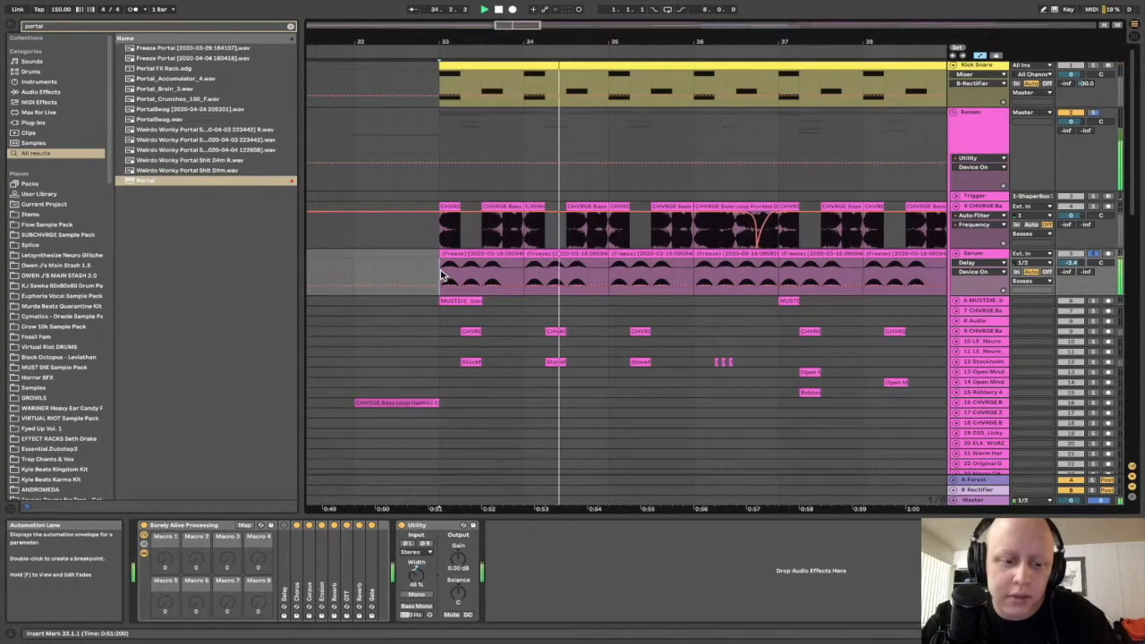
pyautogui.press('space')
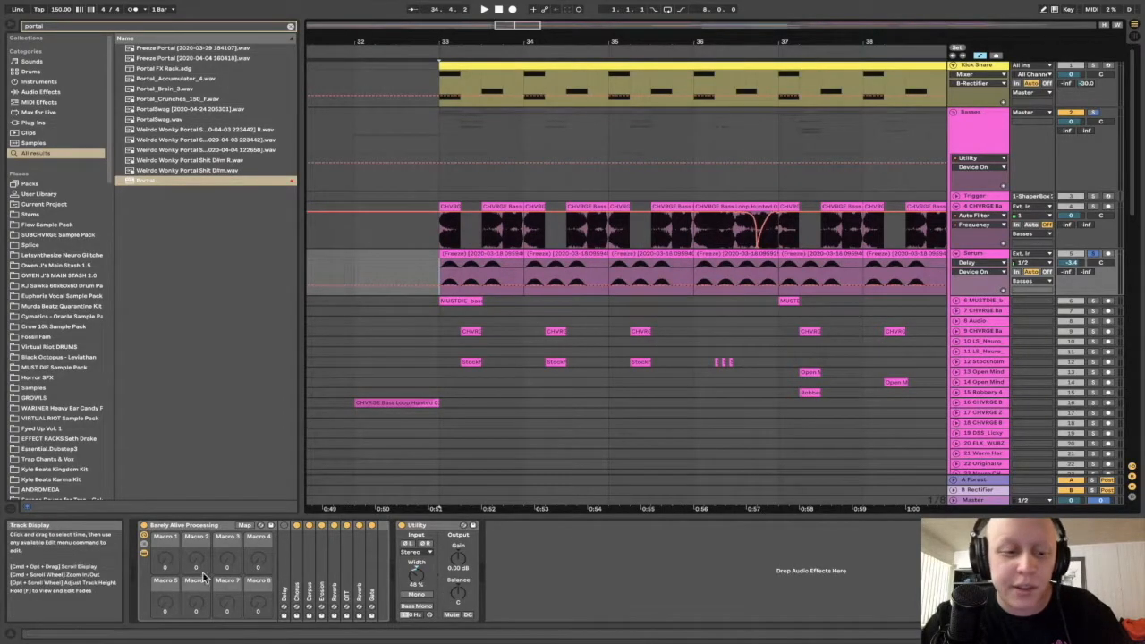
# Compare the Serum track from bar 33 with the Barely Alive Processing rack bypassed and reactivated.
pyautogui.press('space')
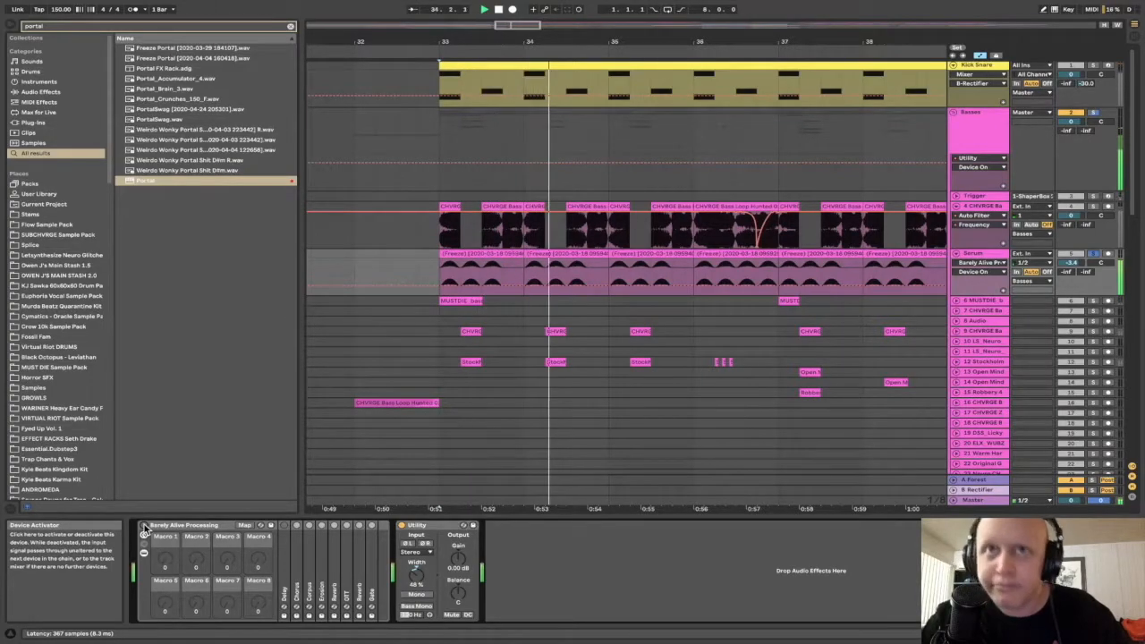
pyautogui.press('space')
pyautogui.click(144, 526)
pyautogui.press('space')
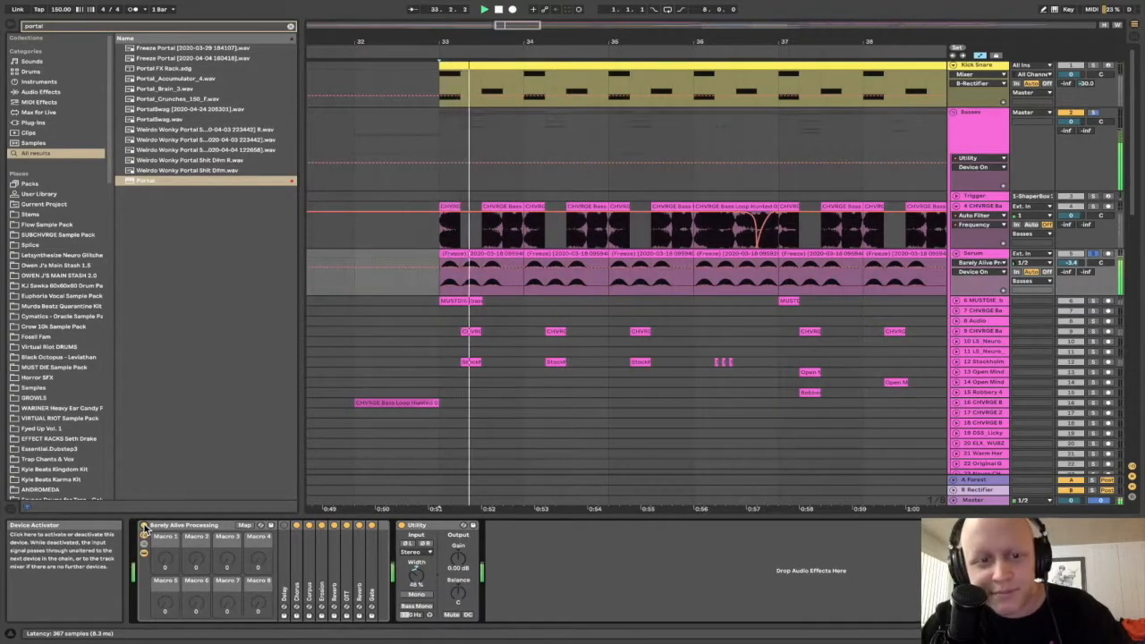
pyautogui.press('space')
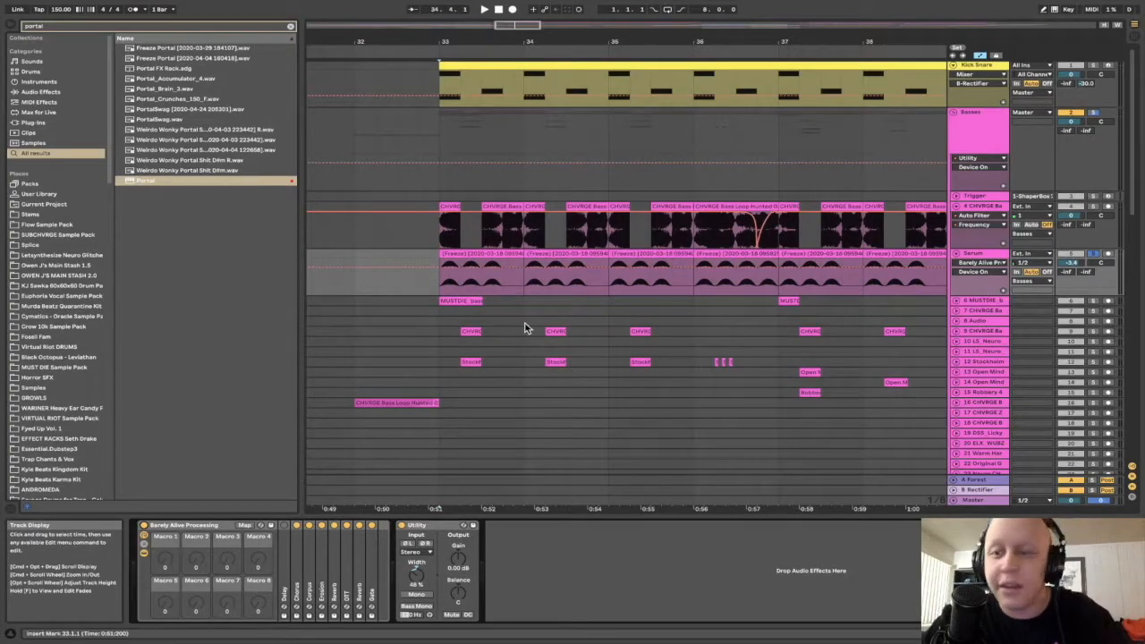
# Compare the soloed Serum track from bar 33 with the Utility's stereo width at its default and at its original setting.
pyautogui.doubleClick(416, 573)
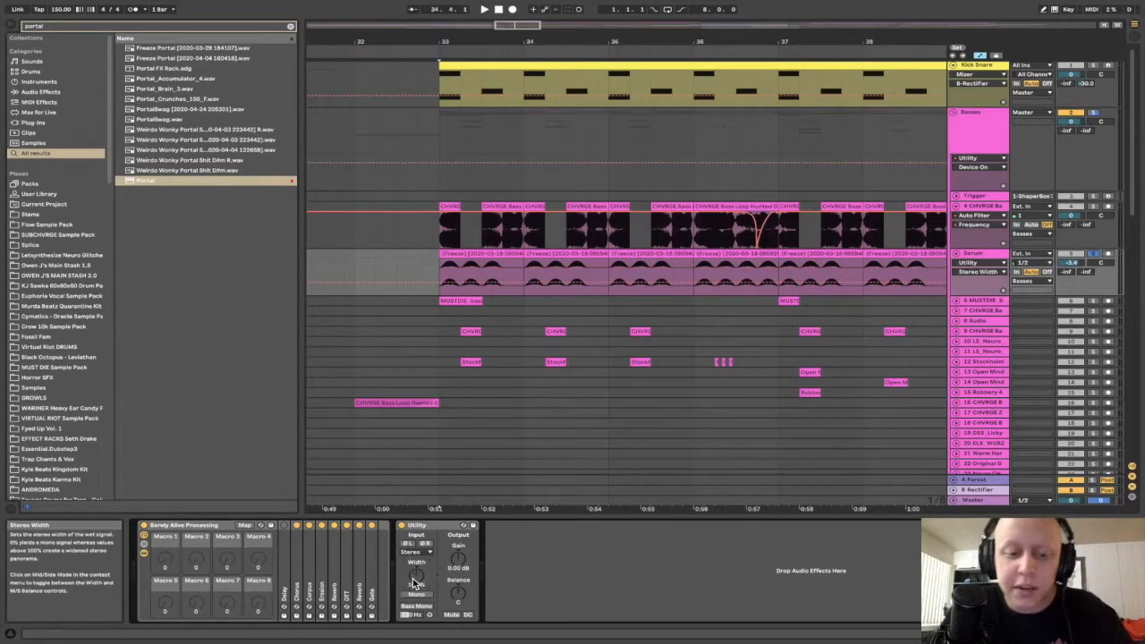
pyautogui.press('space')
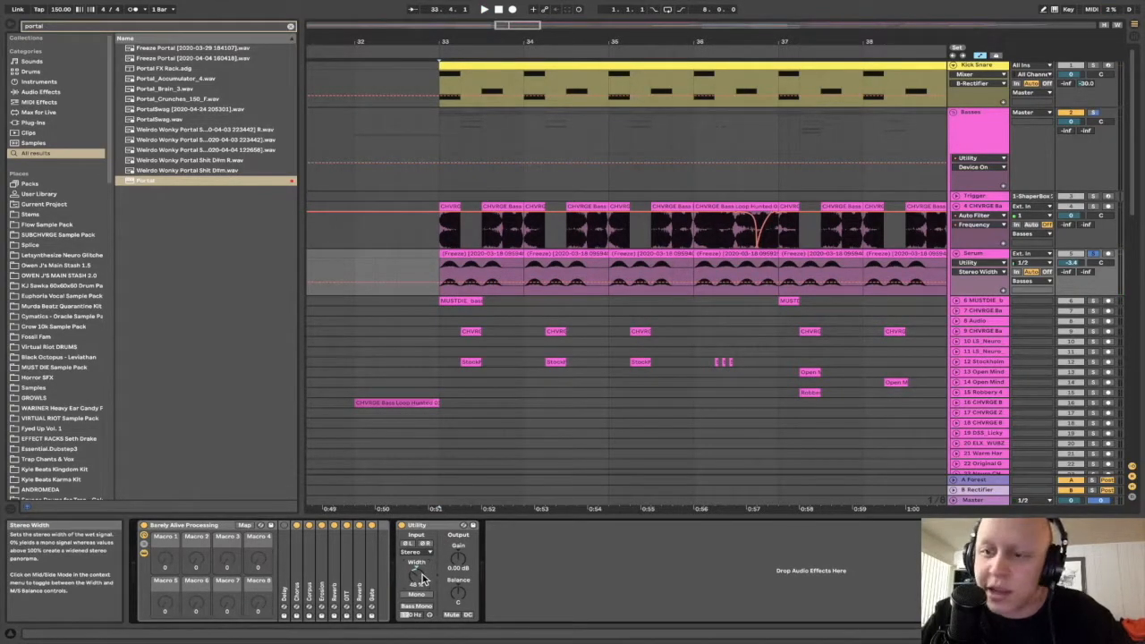
pyautogui.press('space')
pyautogui.press('space')
pyautogui.hotkey('ctrl', 's')
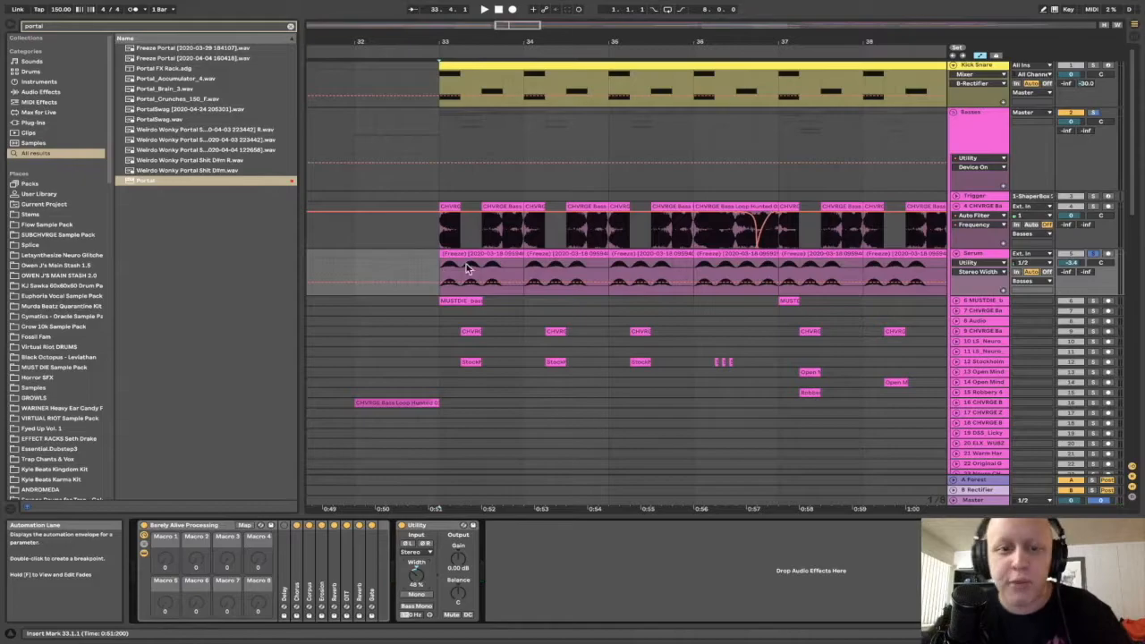
# Unfold track 9 (CHVRGE) in the Basses group, solo it instead of Serum and play it from 33.2.
pyautogui.click(1093, 255)
pyautogui.scroll(-3, 516, 264)
pyautogui.scroll(-5, 516, 263)
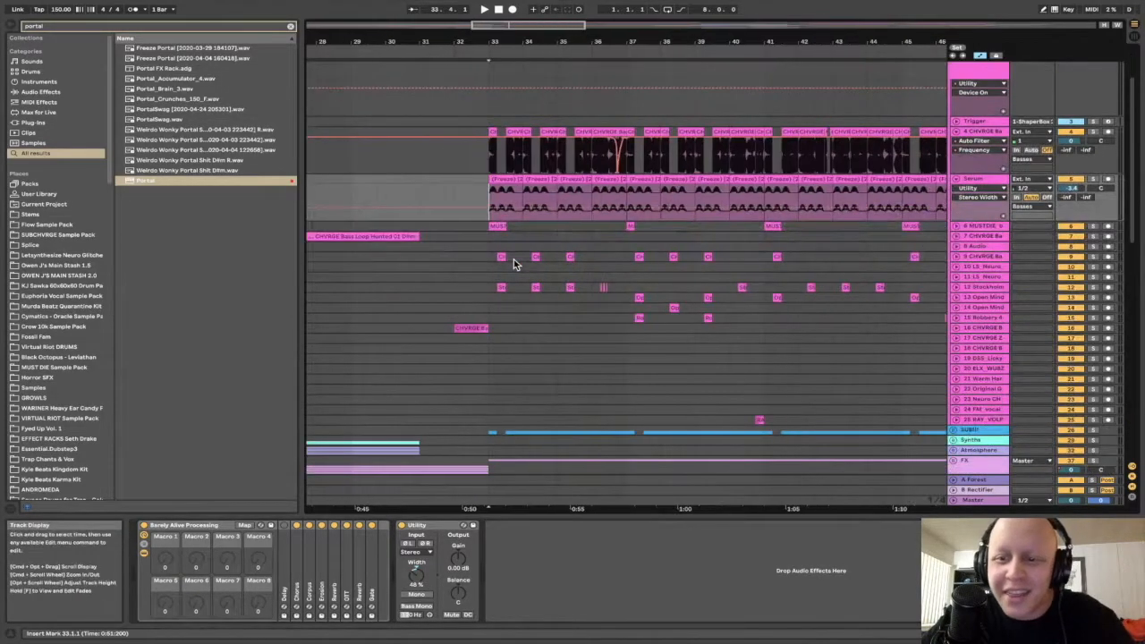
pyautogui.click(956, 256)
pyautogui.scroll(5, 507, 283)
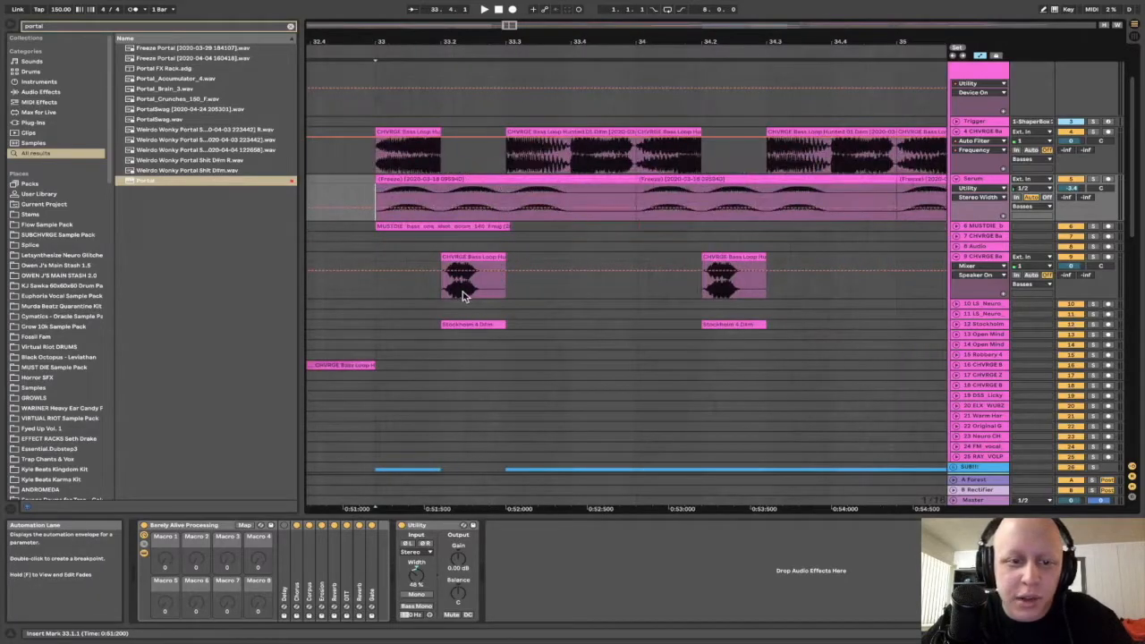
pyautogui.click(440, 285)
pyautogui.click(1092, 258)
pyautogui.press('space')
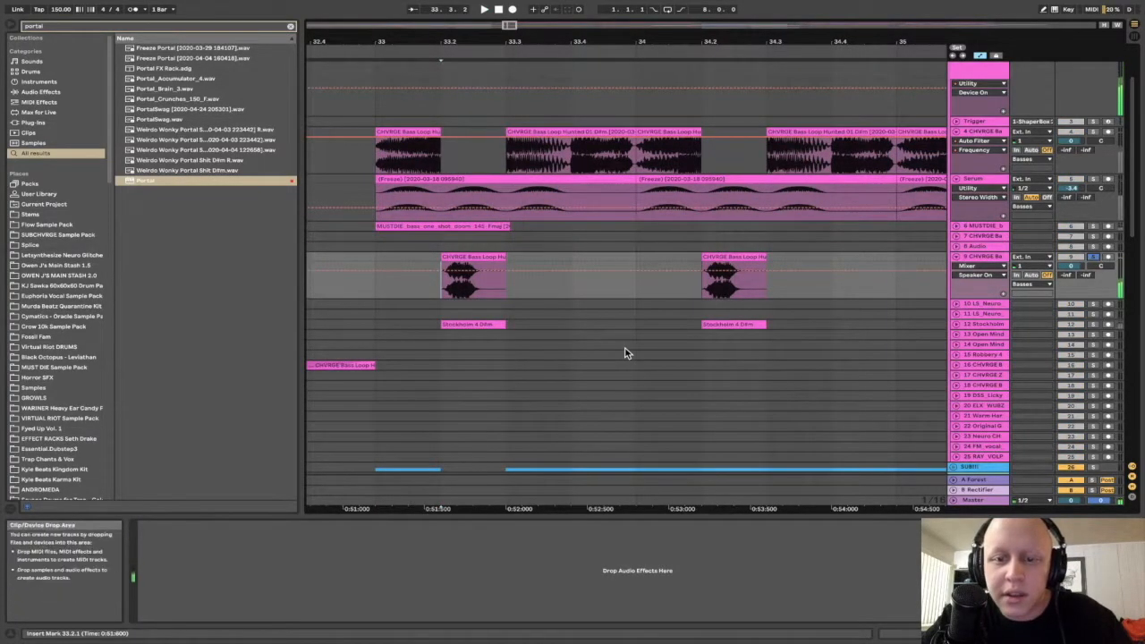
# Unfold the Stockholm track in the Basses group, solo it instead of the CHVRGE track and play it from 33.2.
pyautogui.scroll(-5, 626, 352)
pyautogui.click(956, 325)
pyautogui.scroll(8, 563, 348)
pyautogui.click(563, 349)
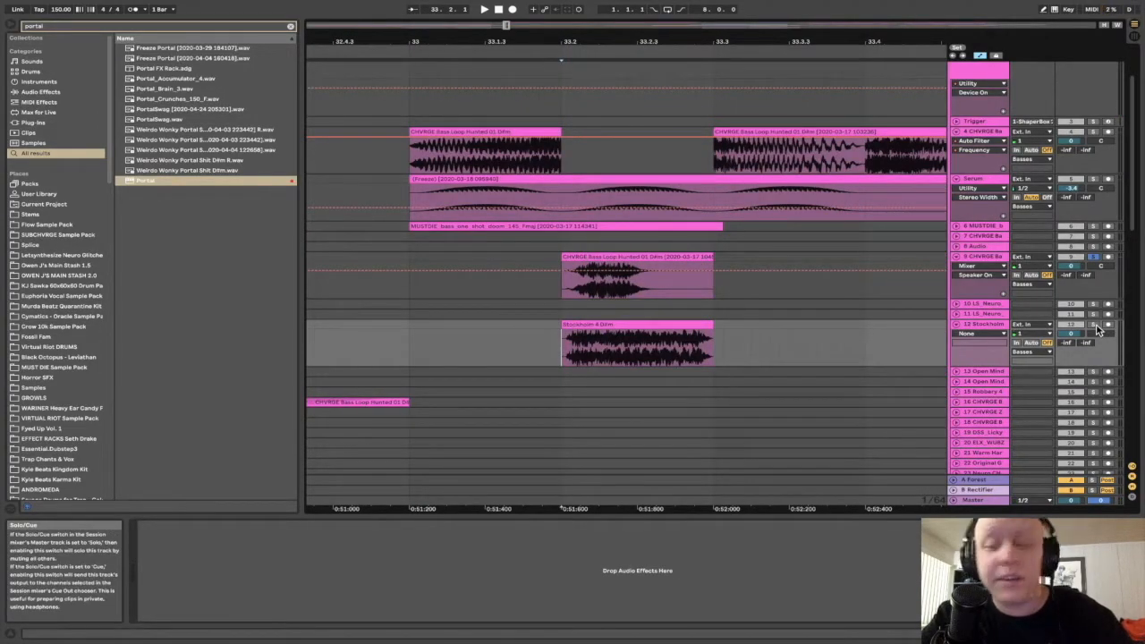
pyautogui.click(1097, 328)
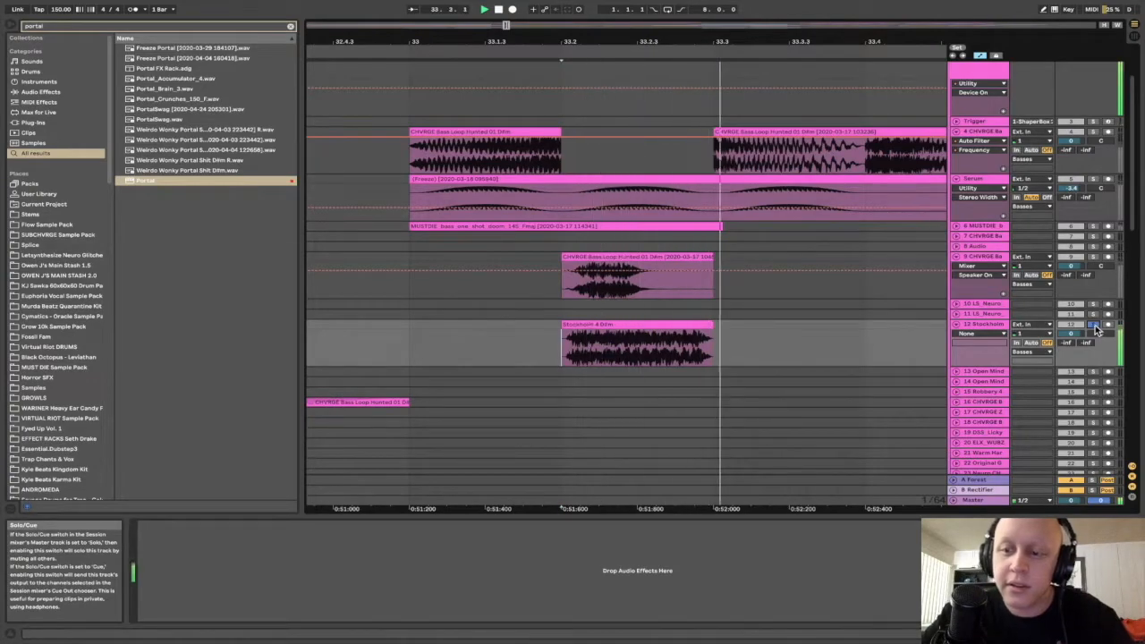
pyautogui.scroll(-5, 714, 338)
pyautogui.scroll(-2, 749, 336)
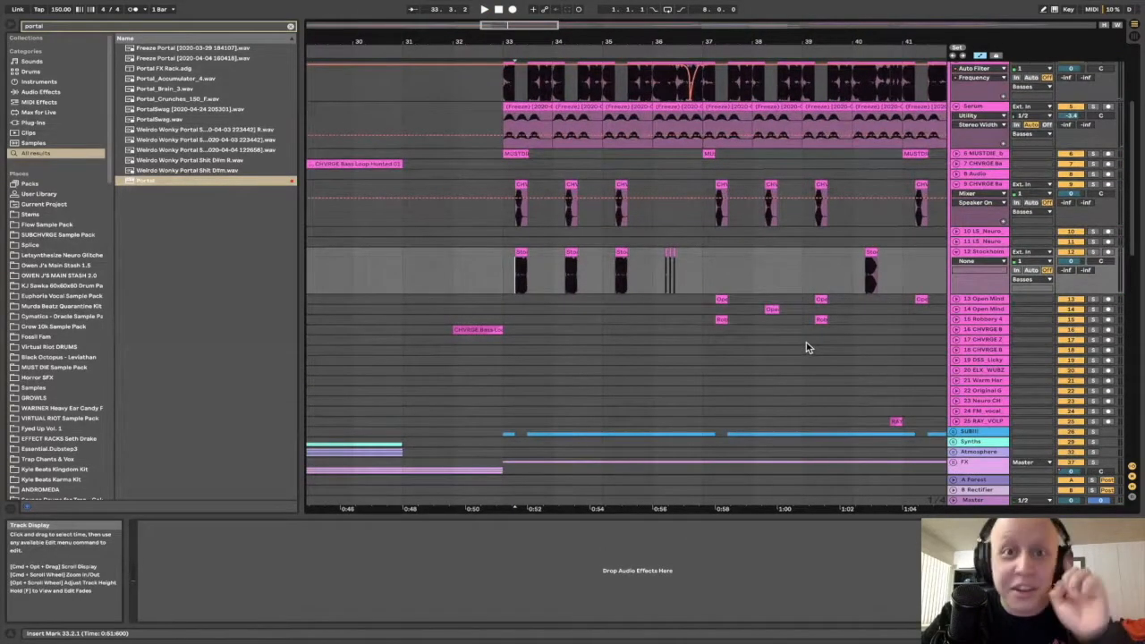
# Fold the Basses group and place the insert marker at bar 49, the start of the drop's second half.
pyautogui.scroll(5, 807, 340)
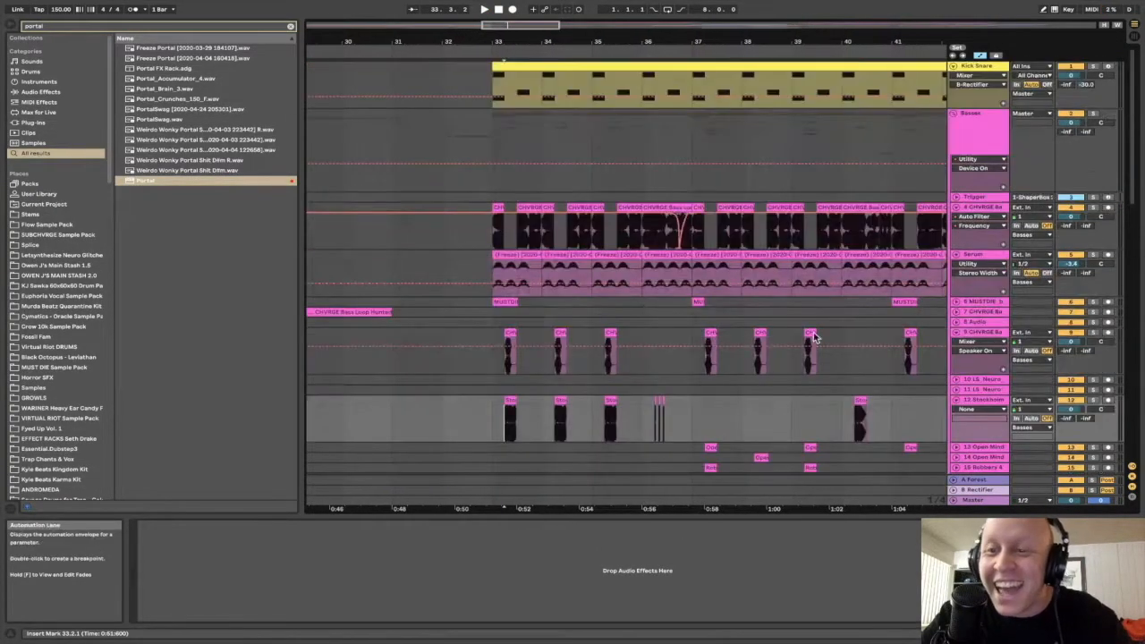
pyautogui.click(954, 114)
pyautogui.scroll(-5, 734, 142)
pyautogui.hscroll(2, 734, 144)
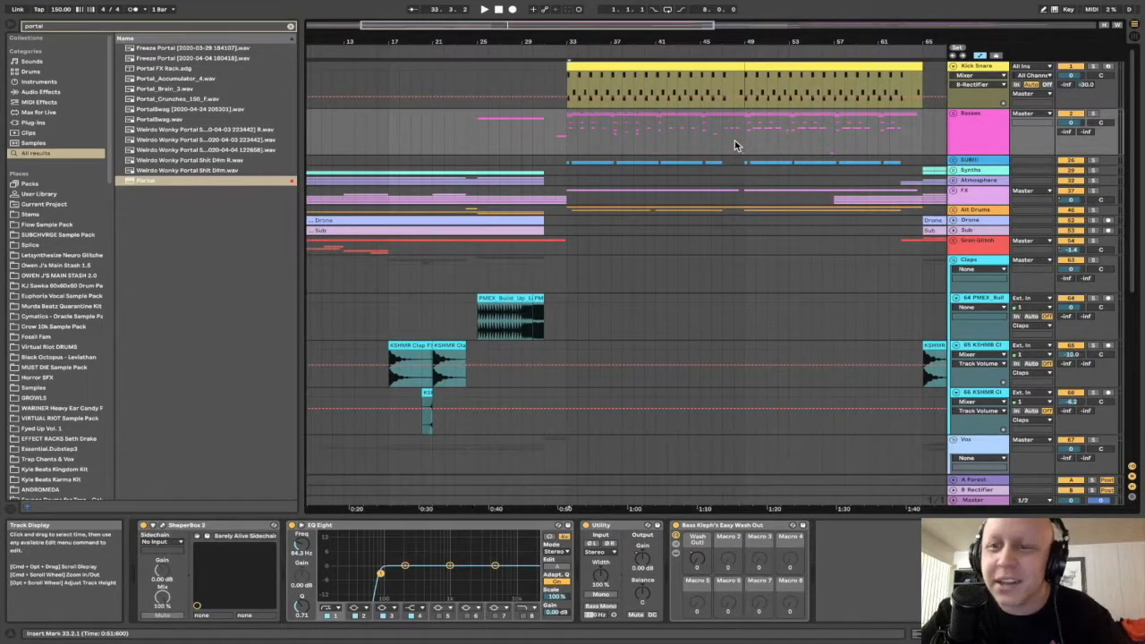
pyautogui.click(745, 138)
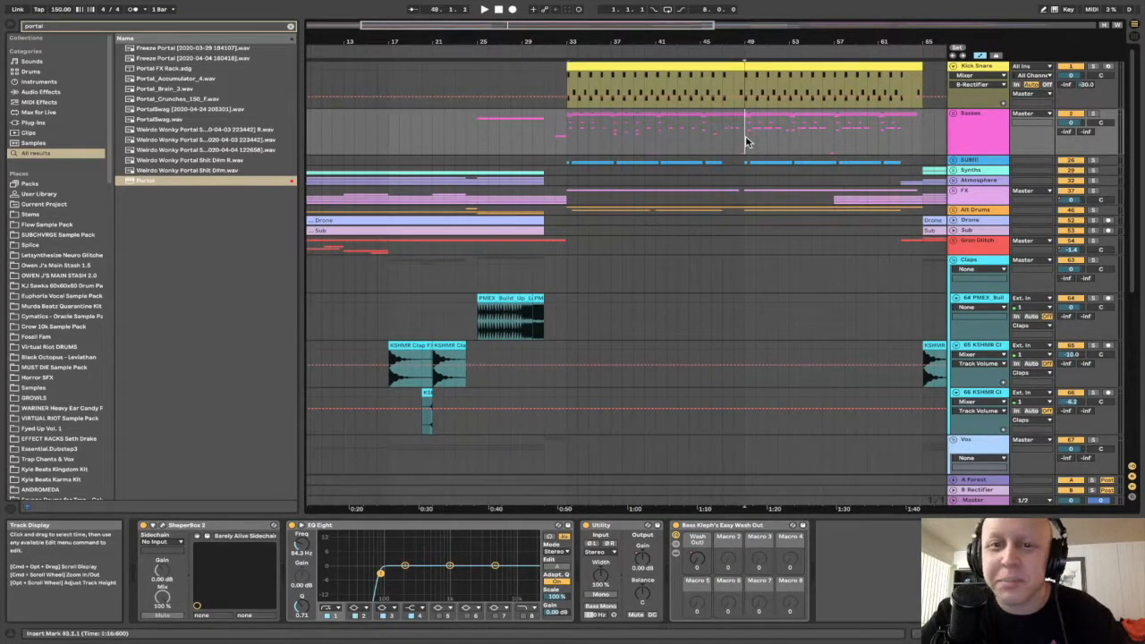
# Unfold the Basses group and examine how the individual bass clips are arranged before and after bar 49.
pyautogui.click(955, 114)
pyautogui.scroll(3, 826, 205)
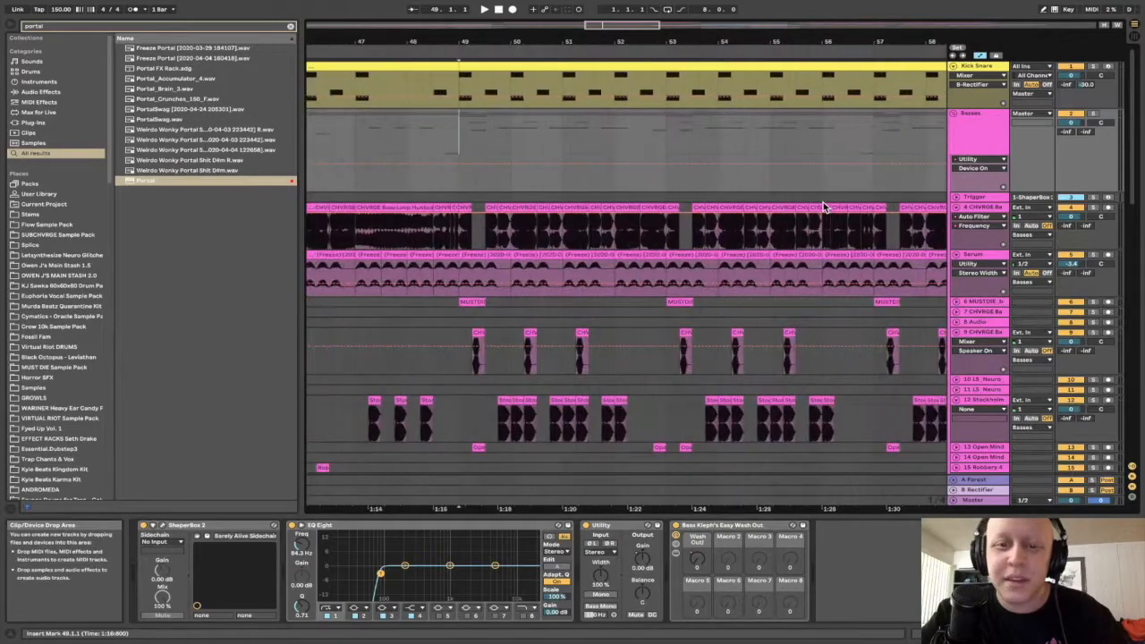
pyautogui.press('a')
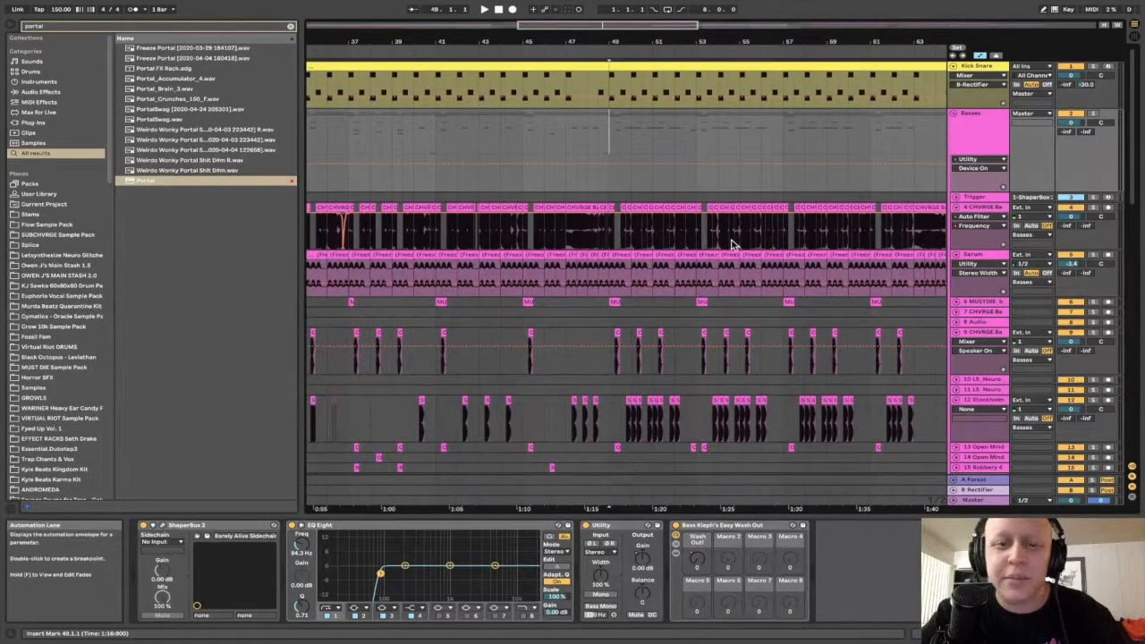
# Fold the Basses group again, save the project and return the insert marker to bar 49.
pyautogui.click(954, 115)
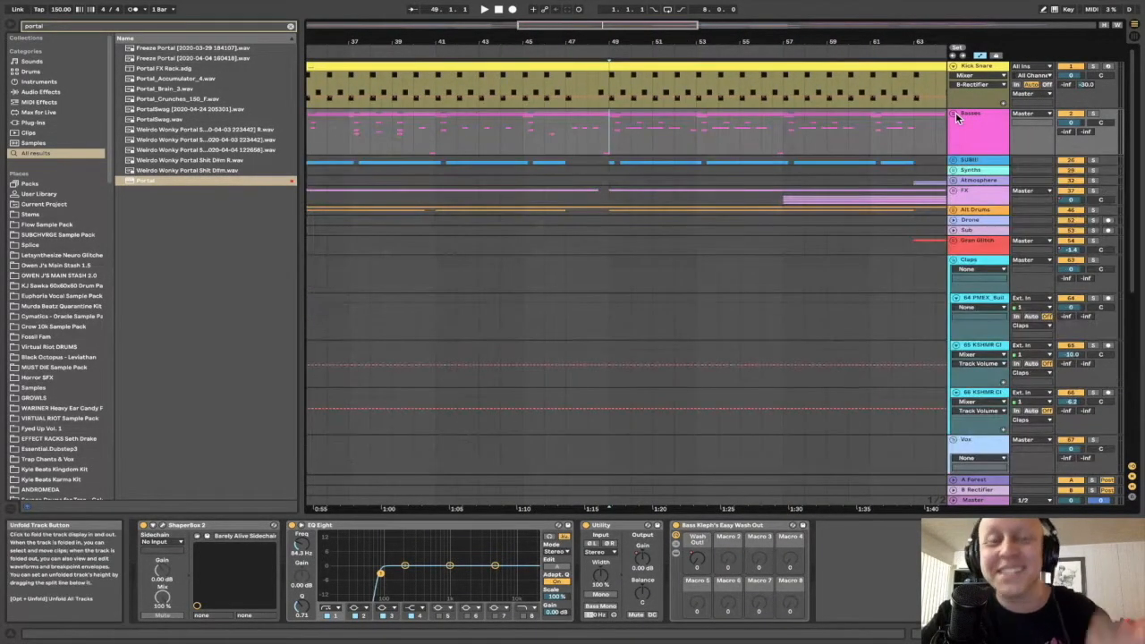
pyautogui.press('super+s')
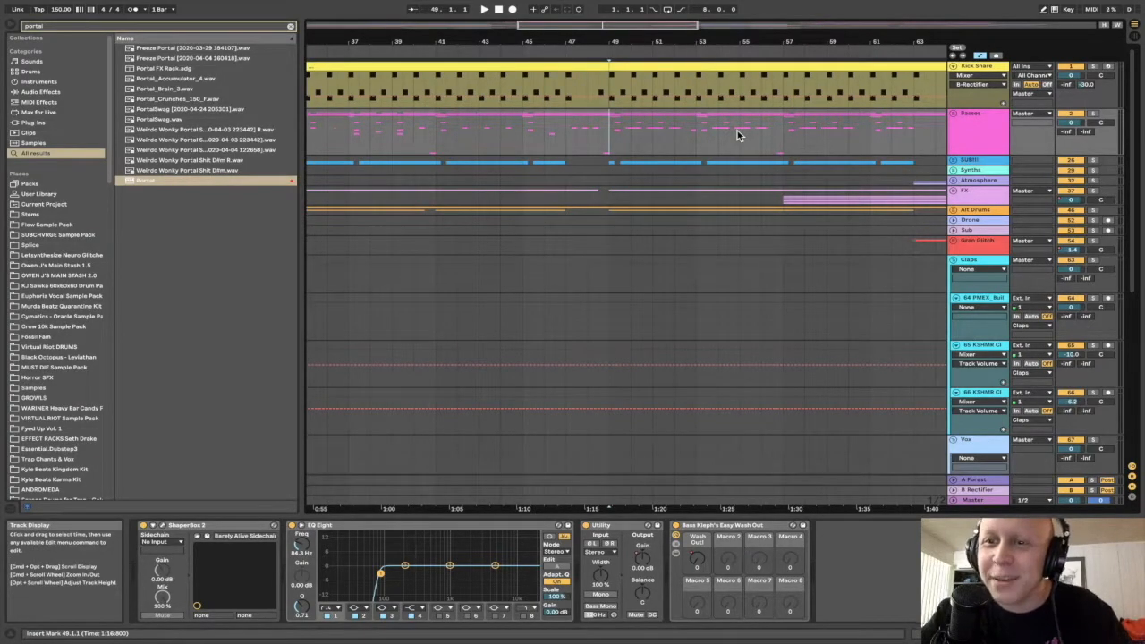
pyautogui.click(696, 146)
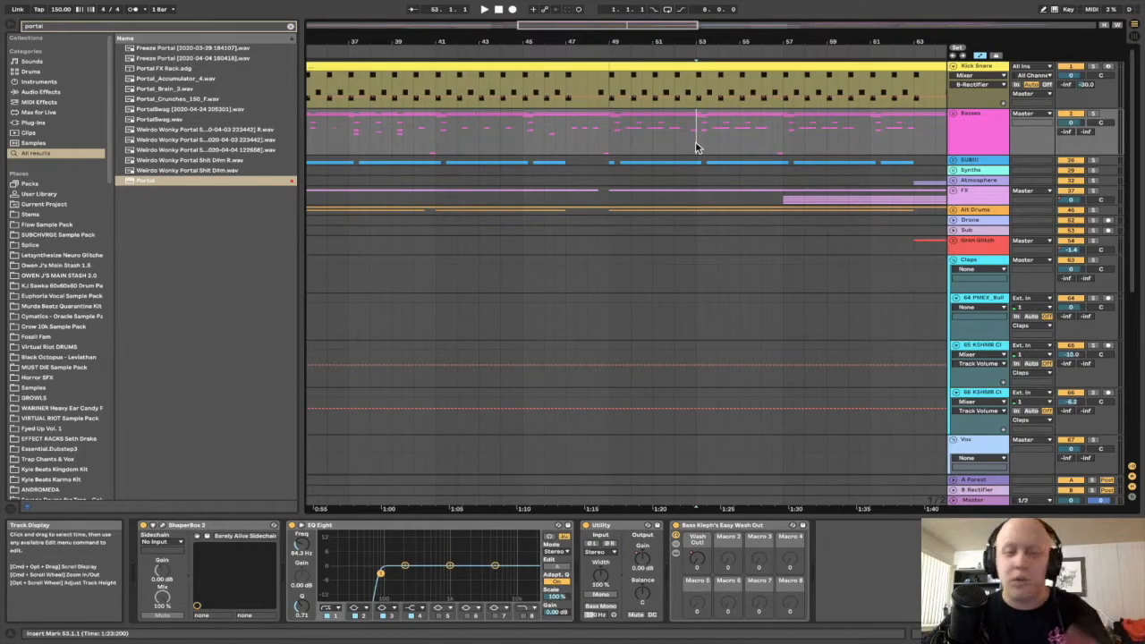
pyautogui.click(611, 147)
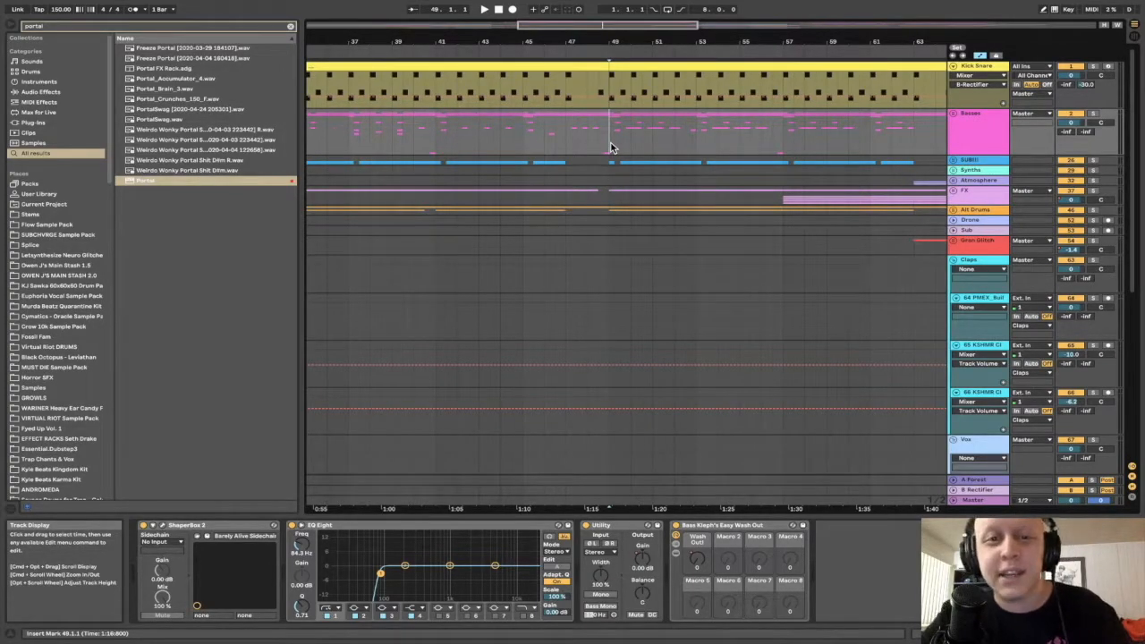
pyautogui.scroll(-3, 611, 147)
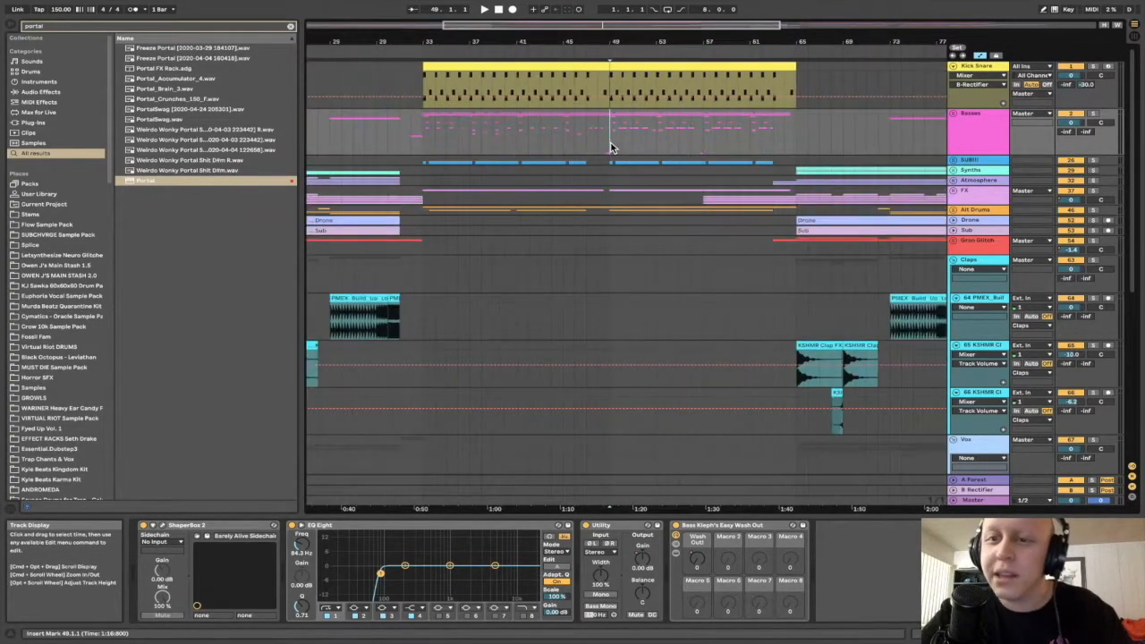
# Unfold and solo the SUB!!! group, play it from 49.3 and display its effect chain.
pyautogui.click(954, 161)
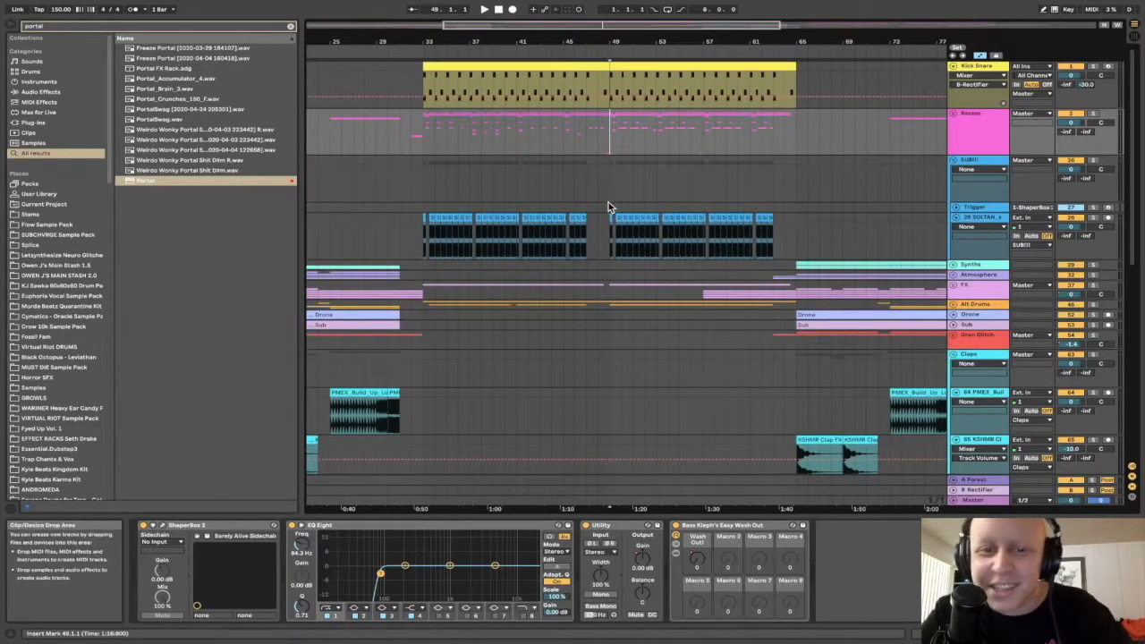
pyautogui.scroll(5, 609, 204)
pyautogui.click(643, 207)
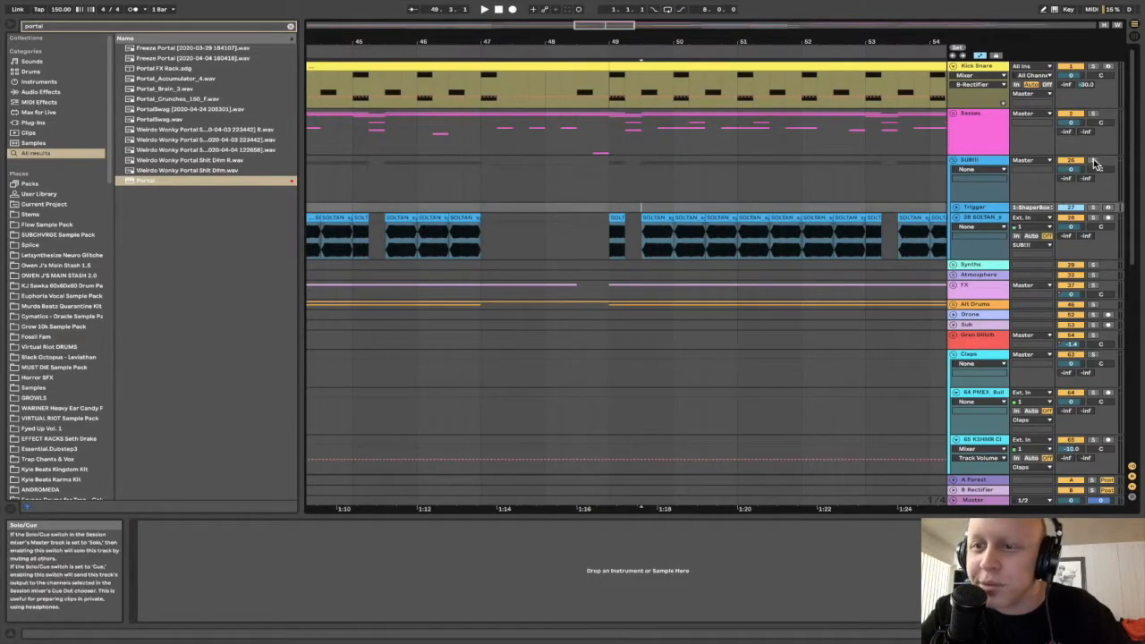
pyautogui.press('space')
pyautogui.scroll(-3, 721, 172)
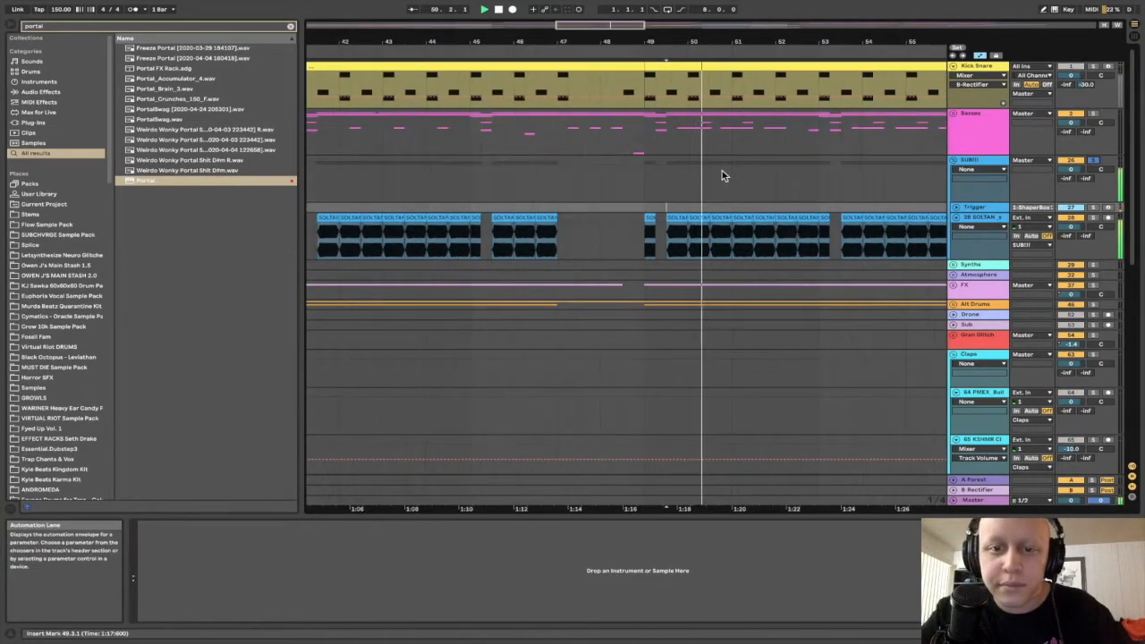
pyautogui.click(983, 161)
pyautogui.press('space')
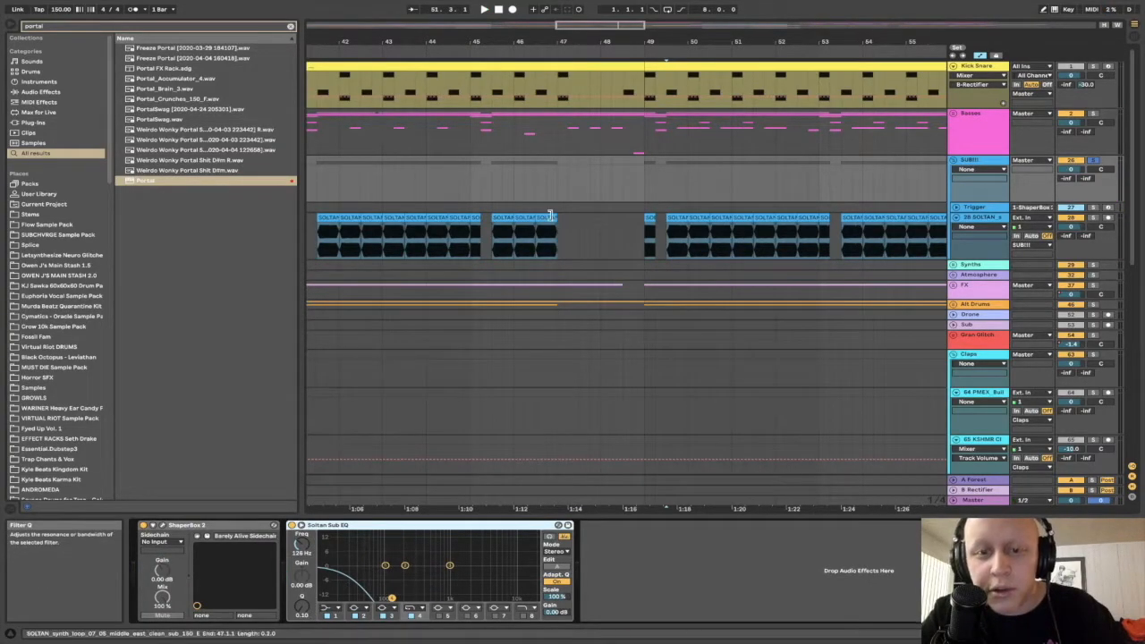
# Compare the soloed SUB!!! group around bar 49 with the Soltan Sub EQ's filter 4 resonance at 0.70 and at 0.10.
pyautogui.click(644, 179)
pyautogui.press('space')
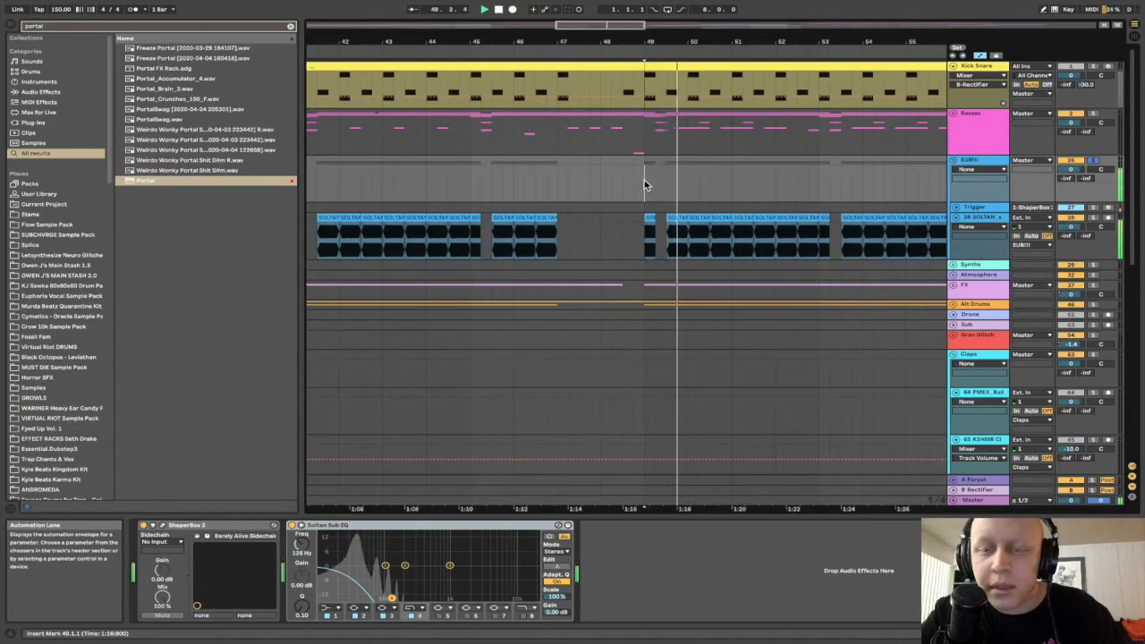
pyautogui.click(298, 616)
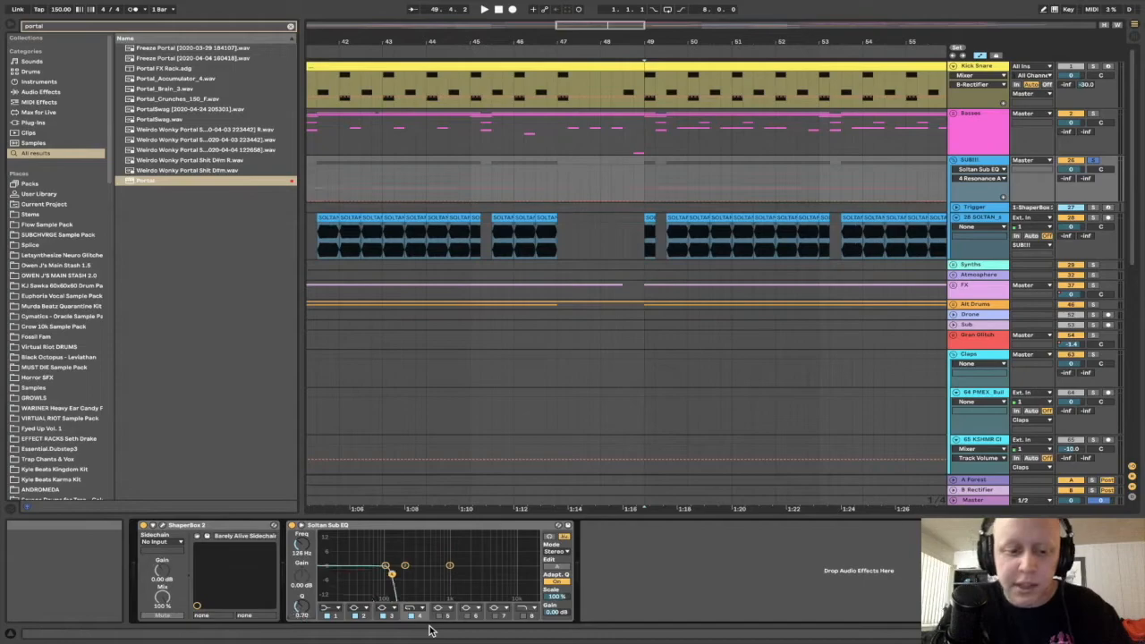
pyautogui.press('space')
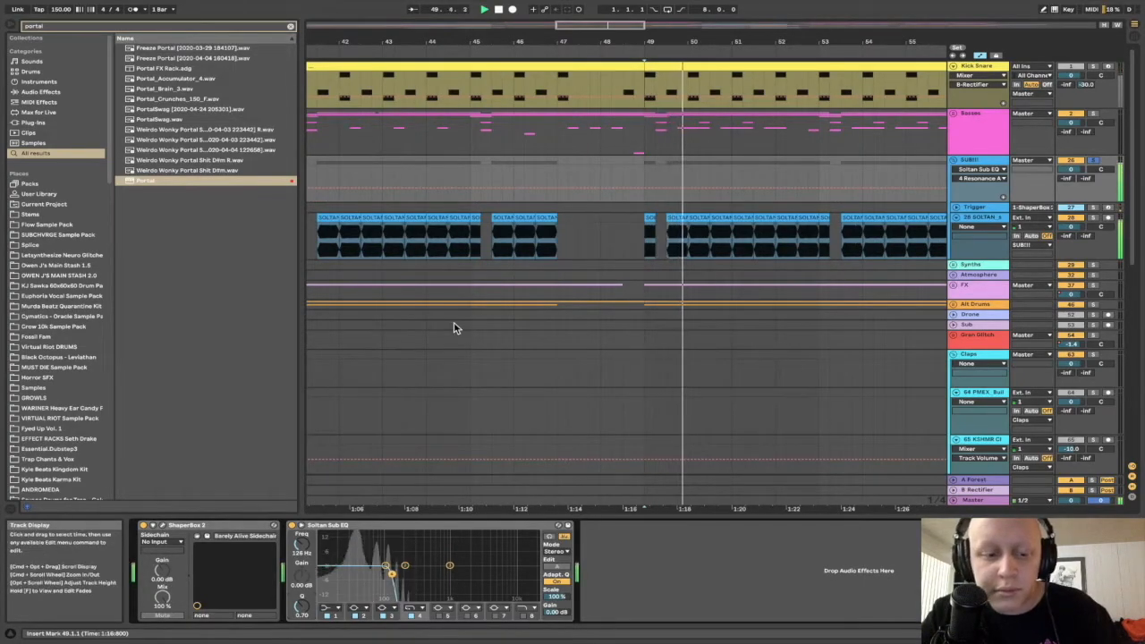
pyautogui.press('space')
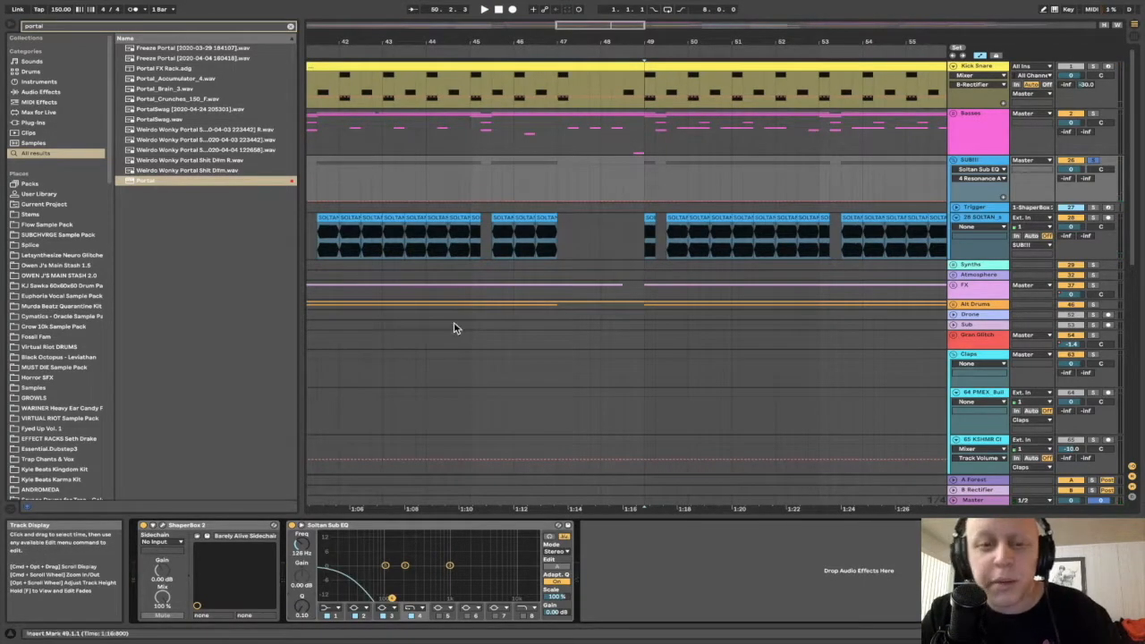
pyautogui.click(641, 185)
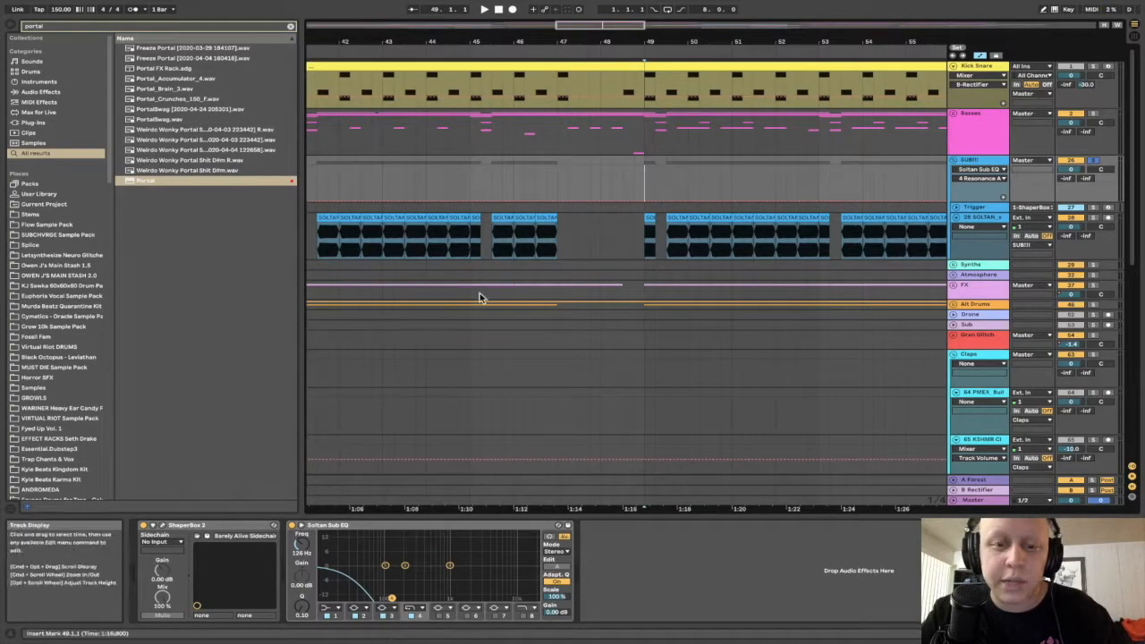
pyautogui.press('space')
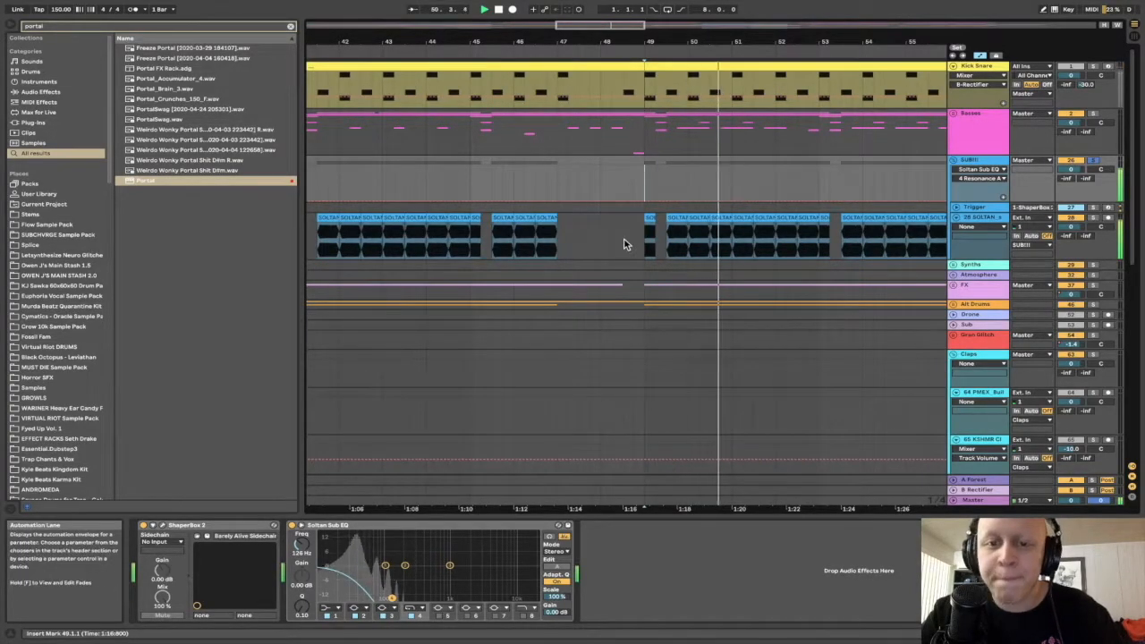
# Unsolo the SUB!!! group and fold it.
pyautogui.scroll(-5, 624, 243)
pyautogui.click(1093, 161)
pyautogui.click(953, 161)
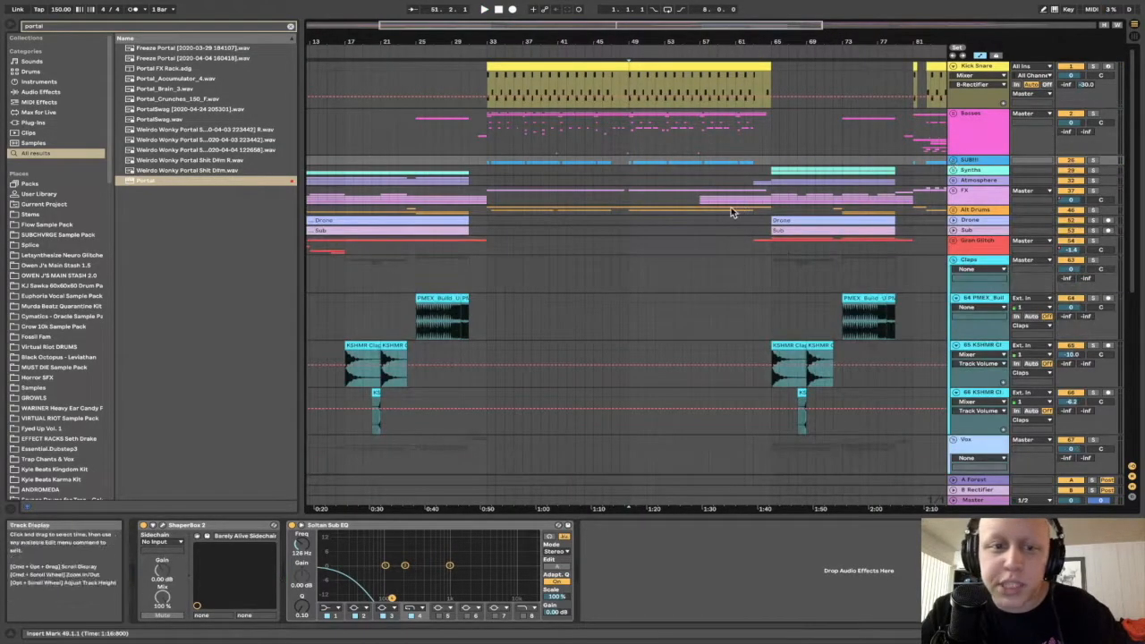
# Unfold the FX group, look over its tracks and place the insert marker at bar 33.
pyautogui.click(954, 191)
pyautogui.click(491, 243)
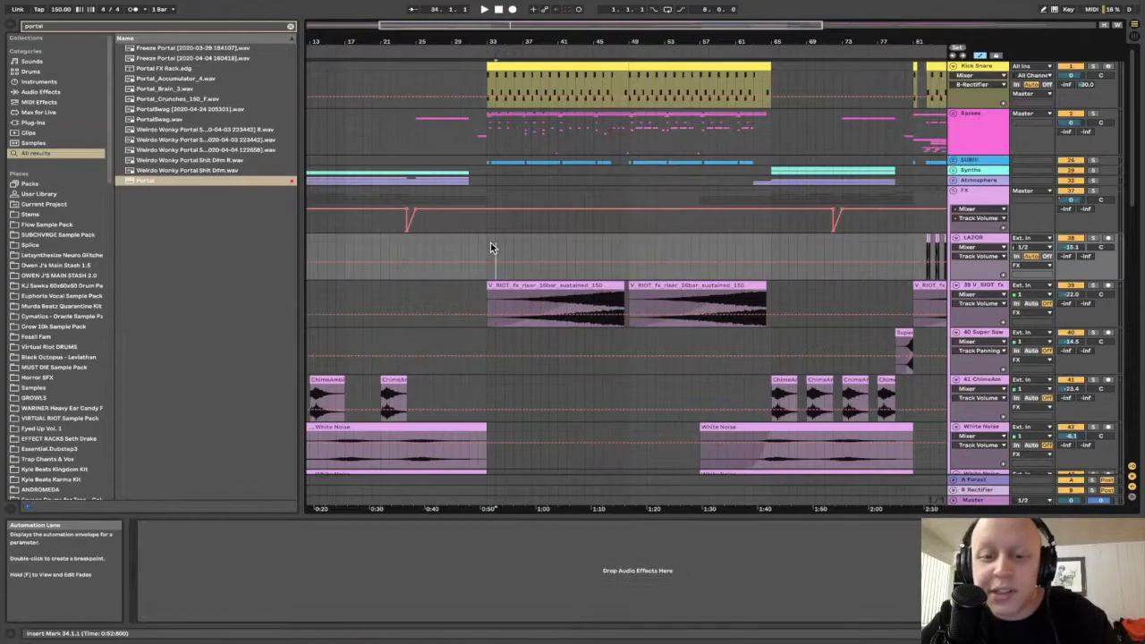
pyautogui.scroll(-3, 491, 242)
pyautogui.scroll(-3, 490, 243)
pyautogui.scroll(5, 491, 244)
pyautogui.click(507, 180)
pyautogui.scroll(3, 507, 179)
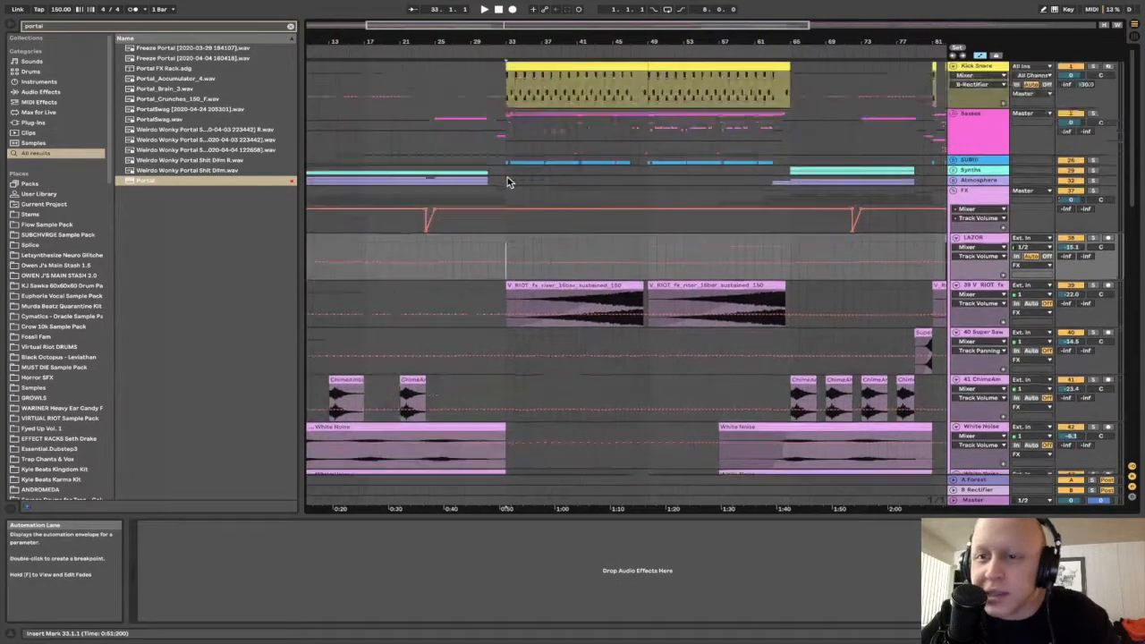
pyautogui.scroll(-1, 507, 182)
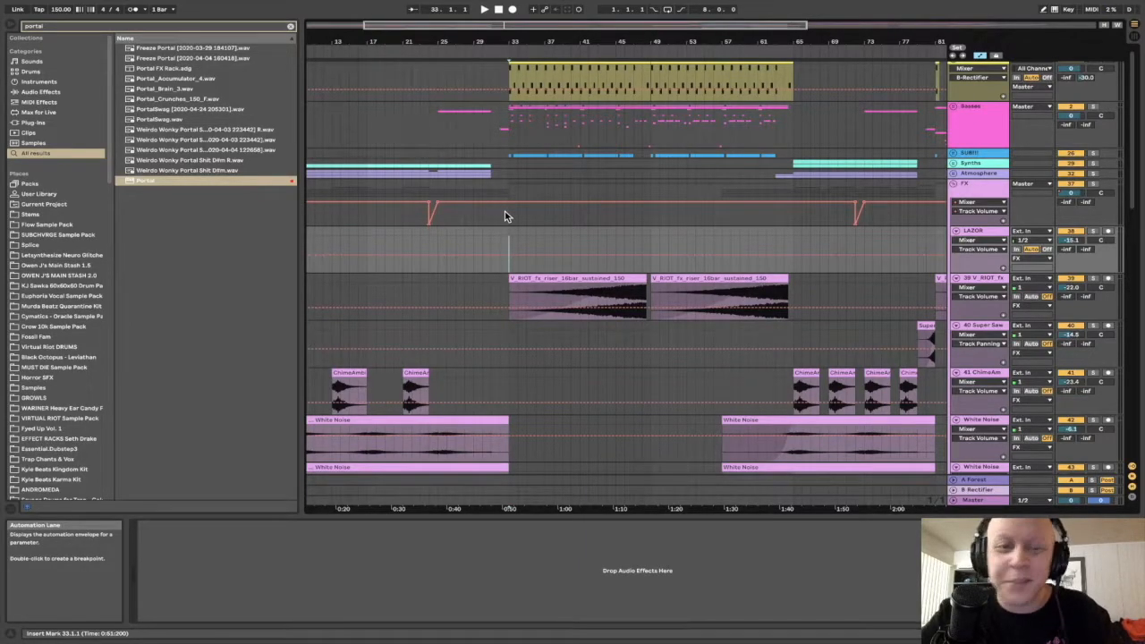
# Solo the FX group and play the V_RIOT riser from bar 40 and from about bar 46.
pyautogui.click(571, 261)
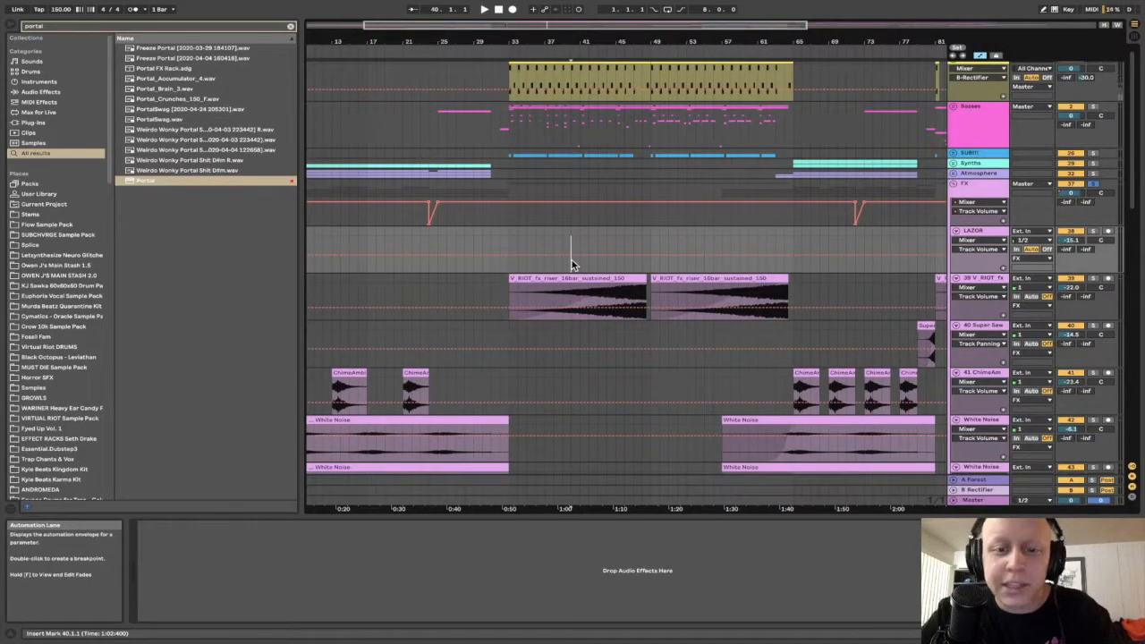
pyautogui.press('space')
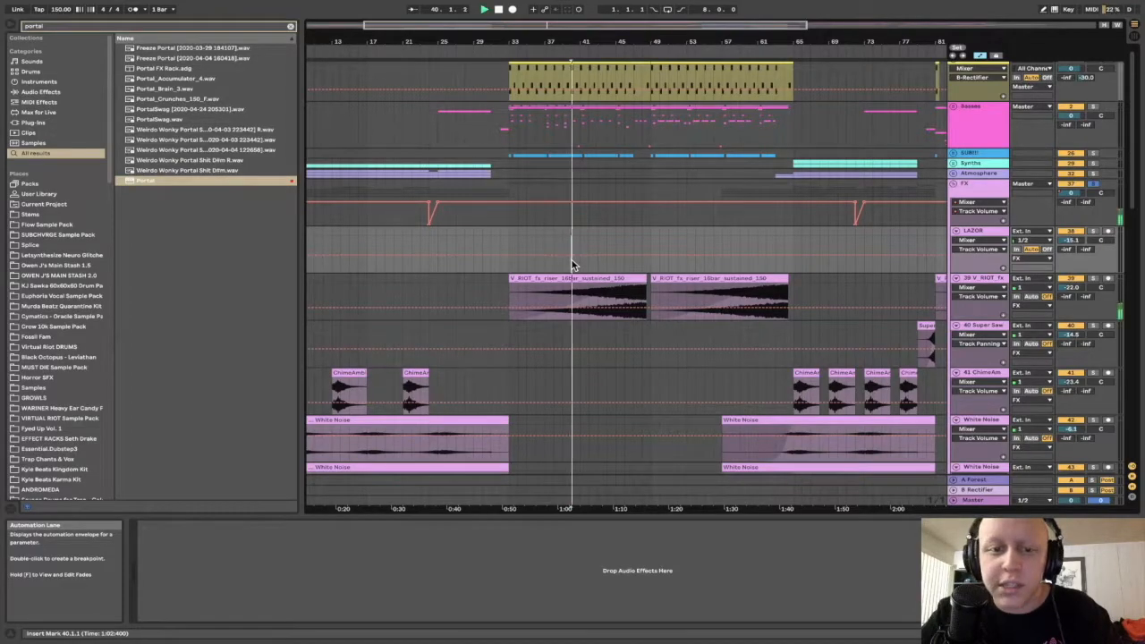
pyautogui.click(623, 261)
pyautogui.press('space')
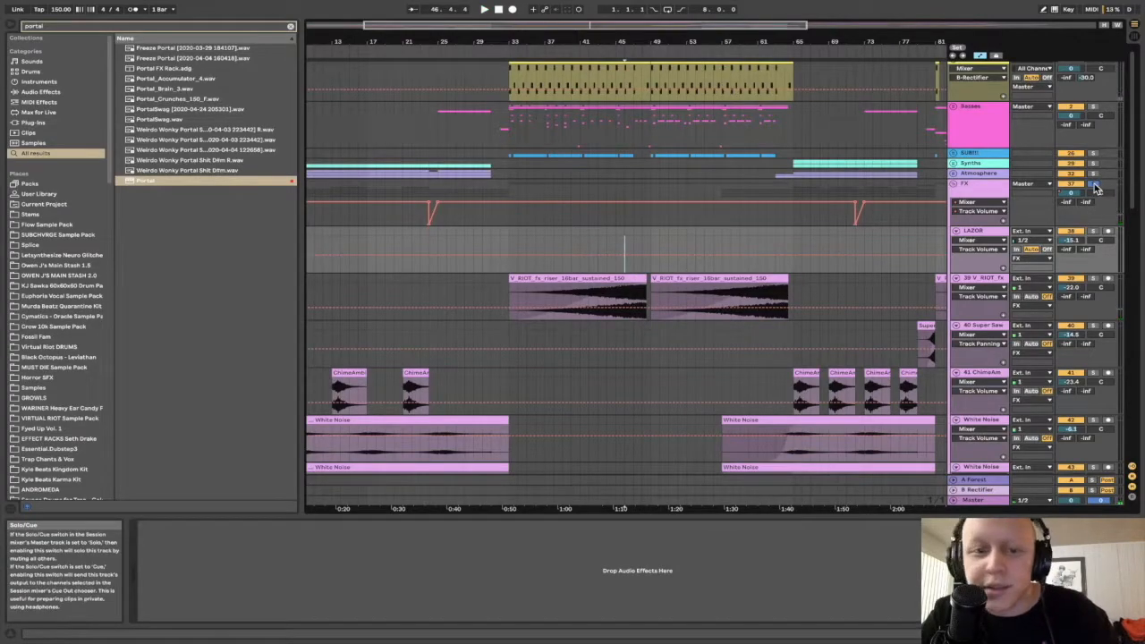
# Unfold the Alt Drums group, solo it instead of FX and play it from bar 33.
pyautogui.scroll(-10, 1096, 188)
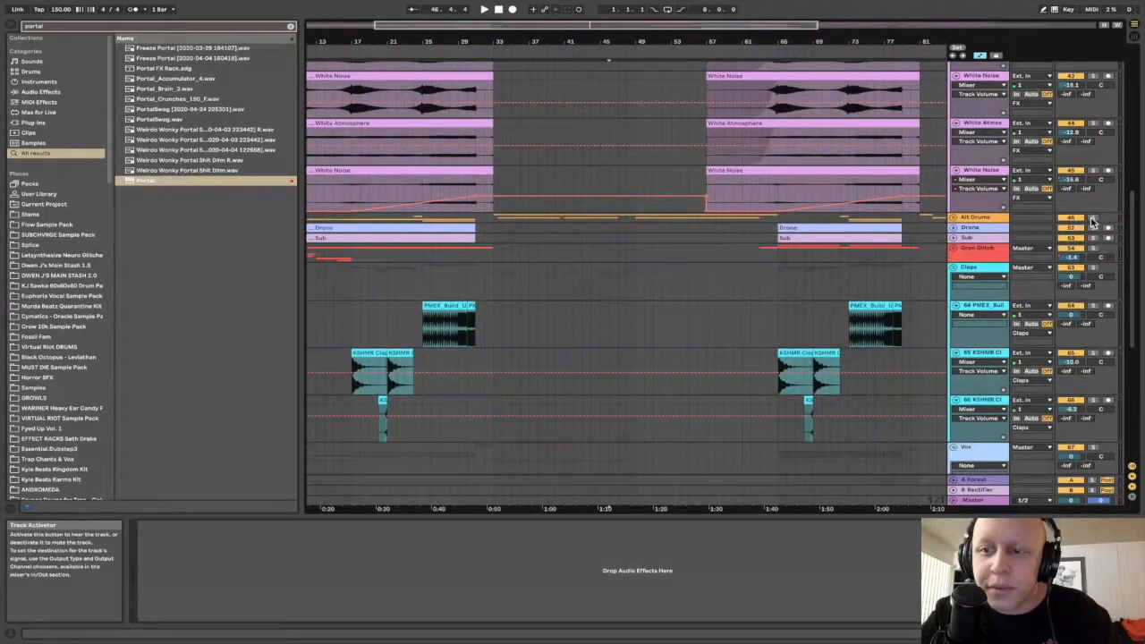
pyautogui.click(954, 218)
pyautogui.click(494, 243)
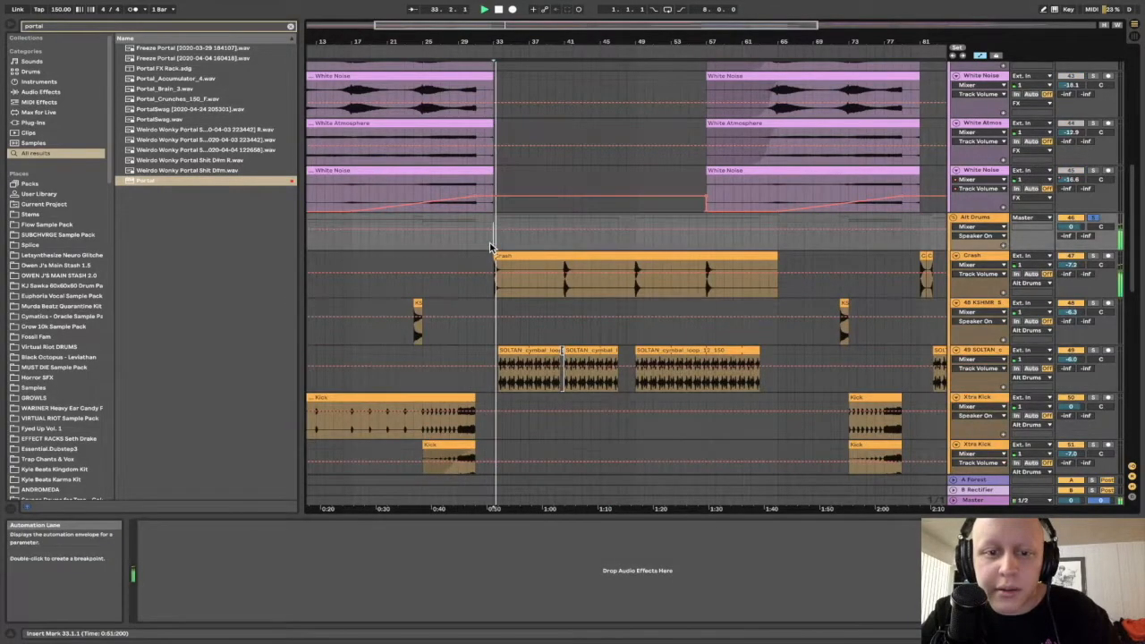
# Listen on to the soloed Alt Drums crash and cymbal loop at the start of the drop and stop playback.
pyautogui.press('+')
pyautogui.press('space')
pyautogui.press('-')
pyautogui.press('-')
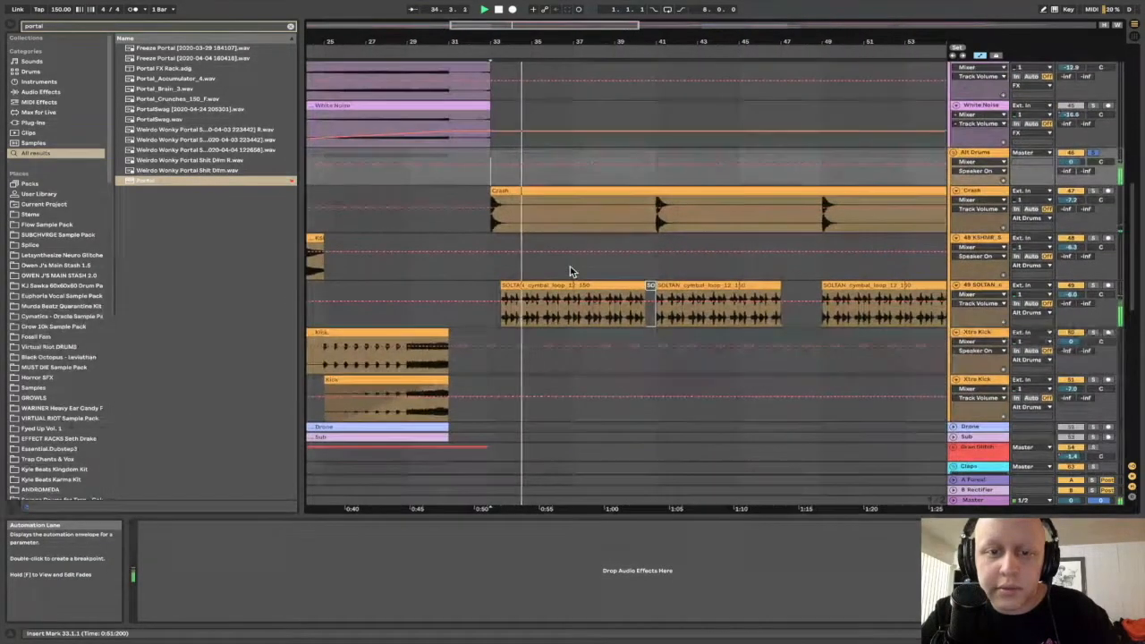
pyautogui.press('space')
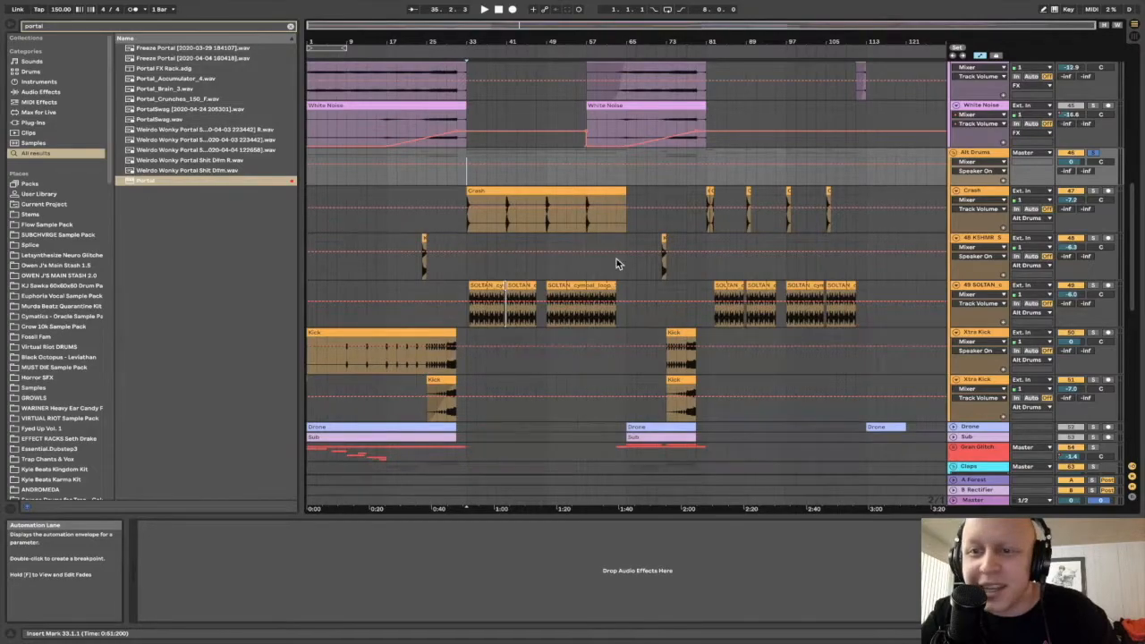
# Play a short section of the arrangement from about bar 35 and return the insert marker to bar 33.
pyautogui.click(466, 274)
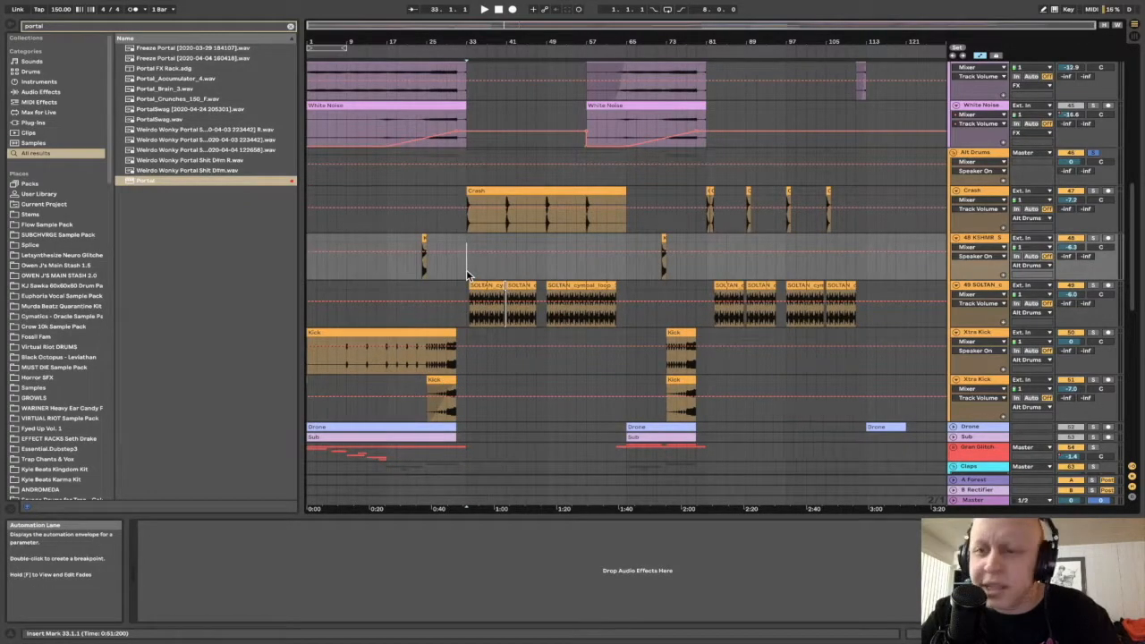
pyautogui.scroll(5, 466, 274)
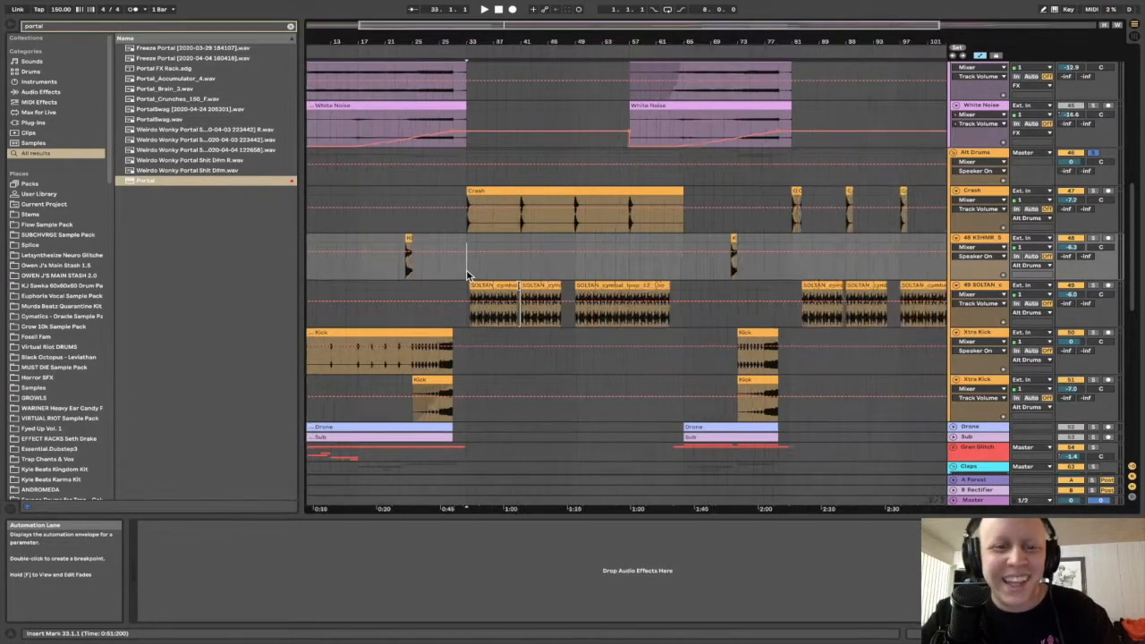
pyautogui.click(484, 276)
pyautogui.press('space')
pyautogui.press('space')
pyautogui.click(466, 271)
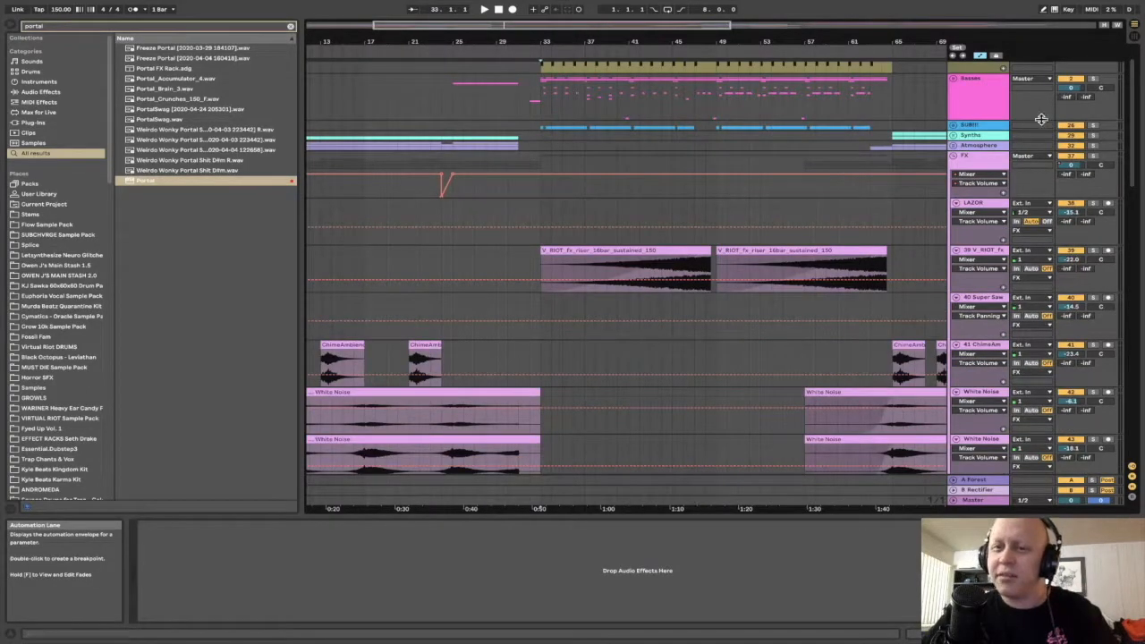
# Fit the whole arrangement in view and fold the FX, Alt Drums, Claps and Vox groups.
pyautogui.press('w')
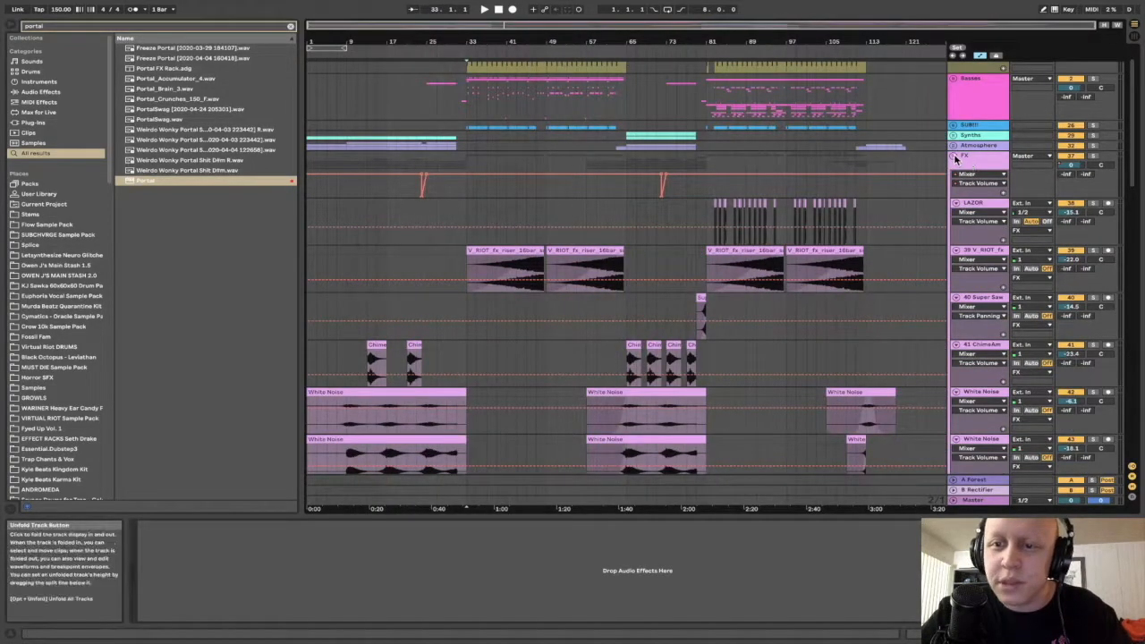
pyautogui.click(973, 161)
pyautogui.click(953, 156)
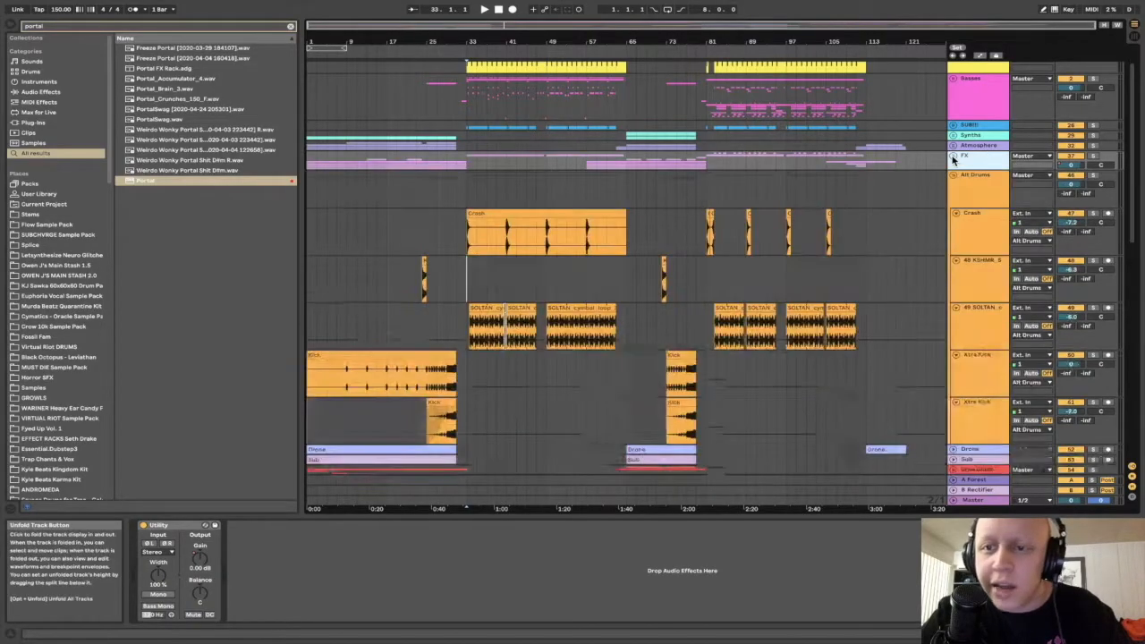
pyautogui.click(954, 176)
pyautogui.click(953, 226)
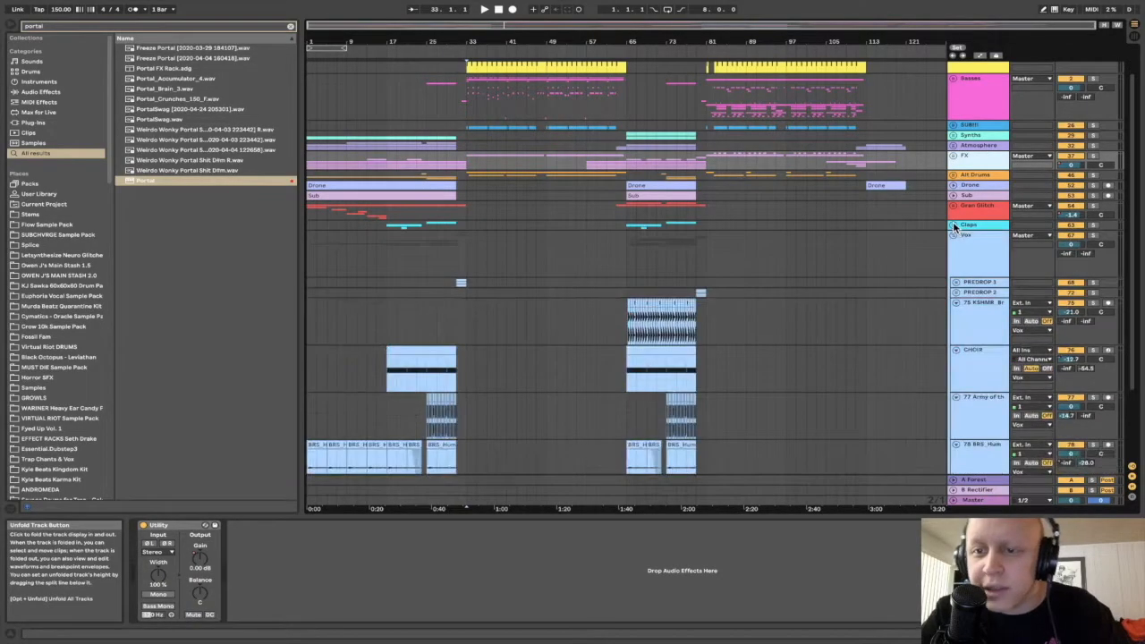
pyautogui.click(954, 235)
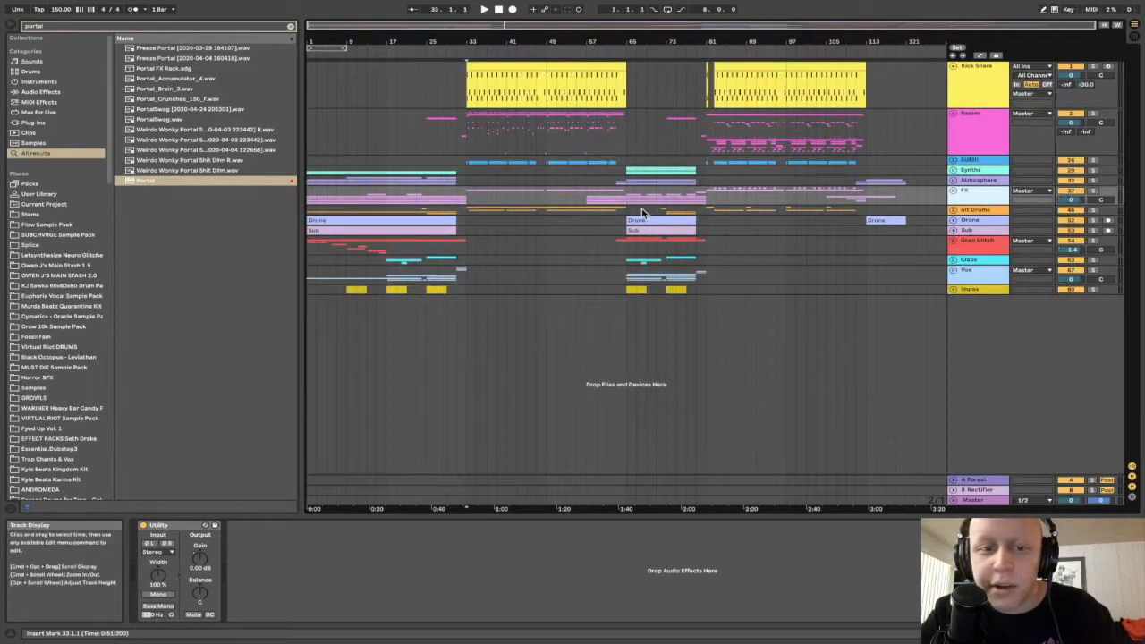
# Save the set, solo the Basses group and play it from bar 37.
pyautogui.click(463, 135)
pyautogui.hotkey('ctrl', 's')
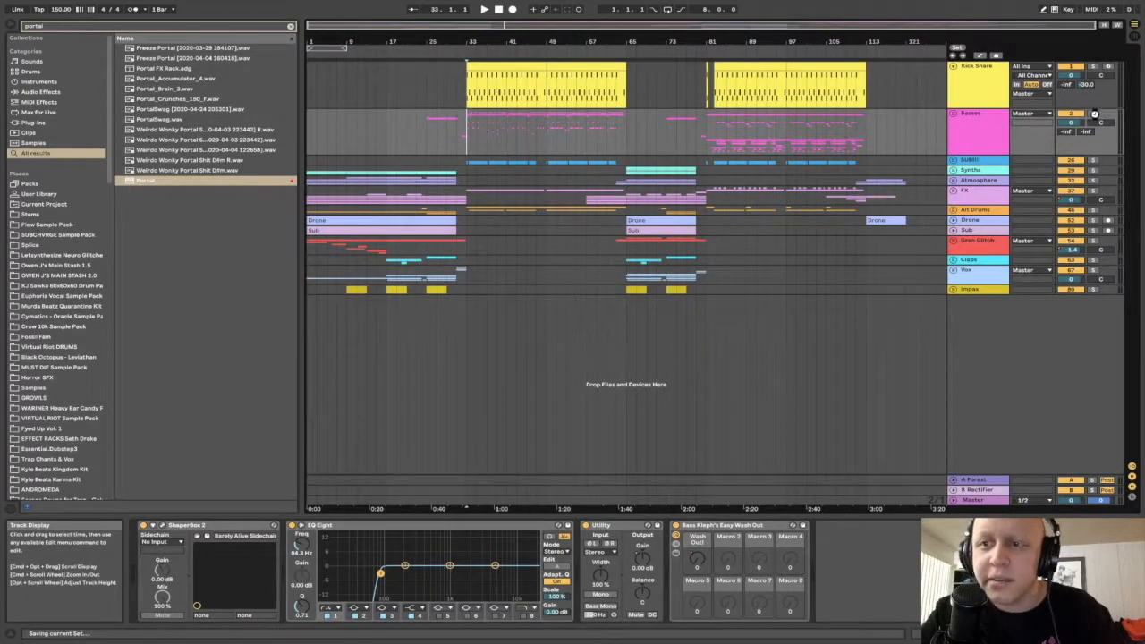
pyautogui.click(1095, 116)
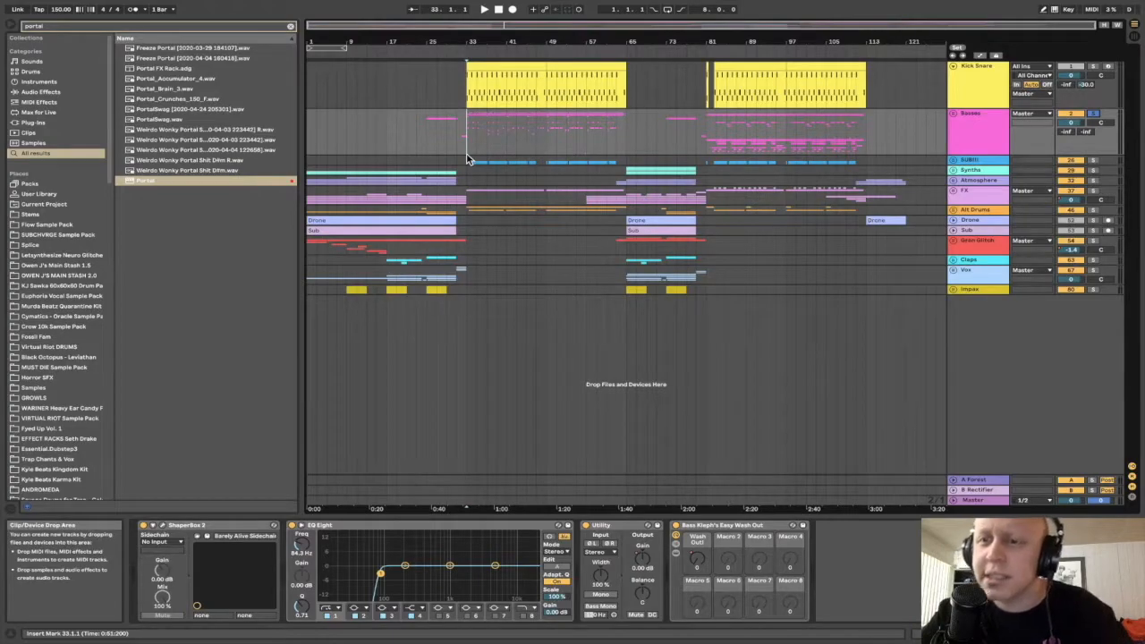
pyautogui.click(531, 133)
pyautogui.press('space')
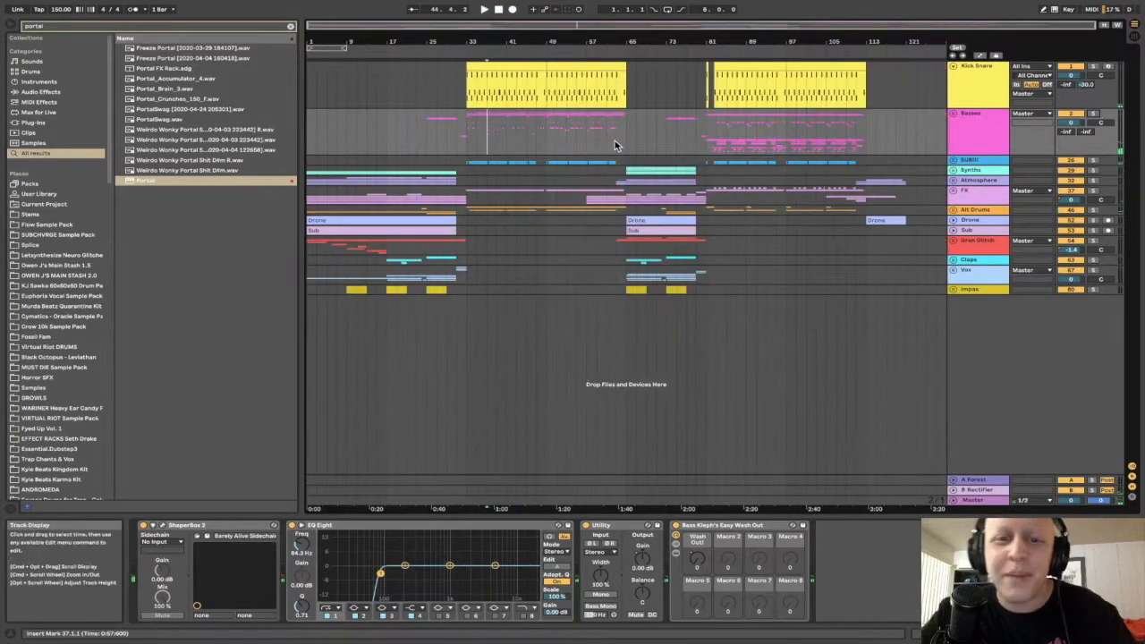
# Play the full mix of the section after the first drop from bar 65.
pyautogui.scroll(5, 616, 145)
pyautogui.scroll(3, 624, 146)
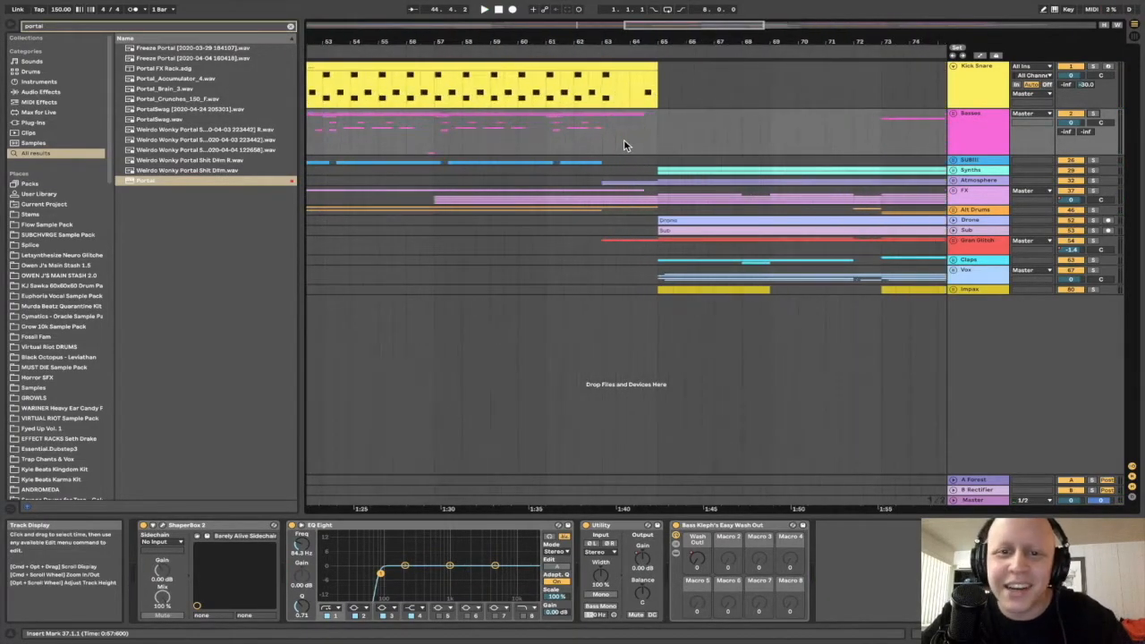
pyautogui.click(657, 129)
pyautogui.press('space')
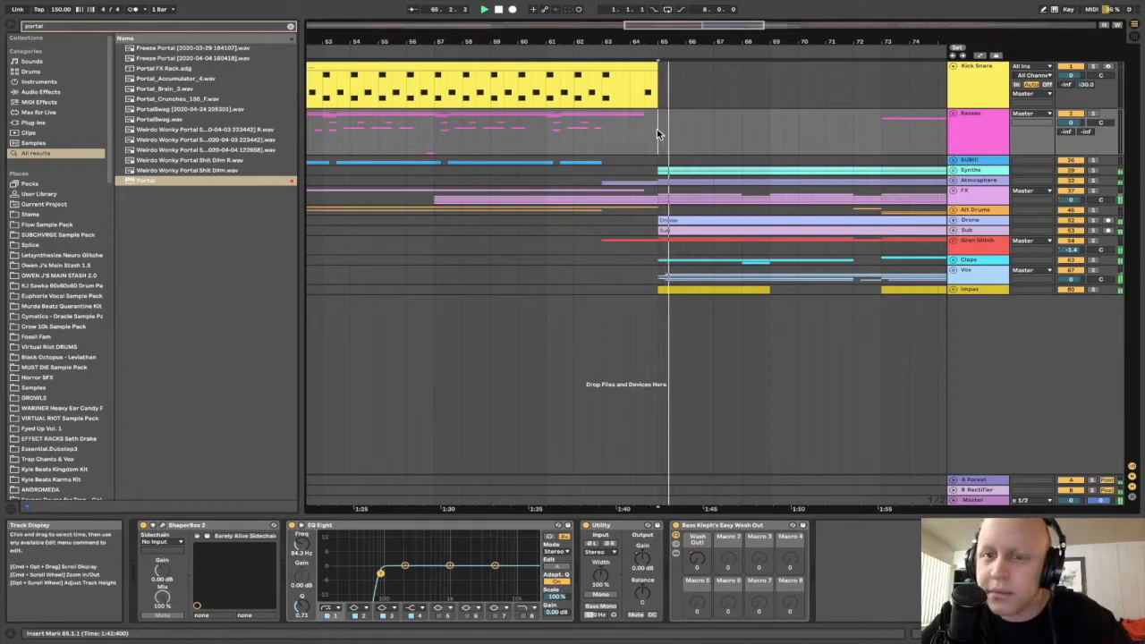
pyautogui.scroll(-5, 731, 125)
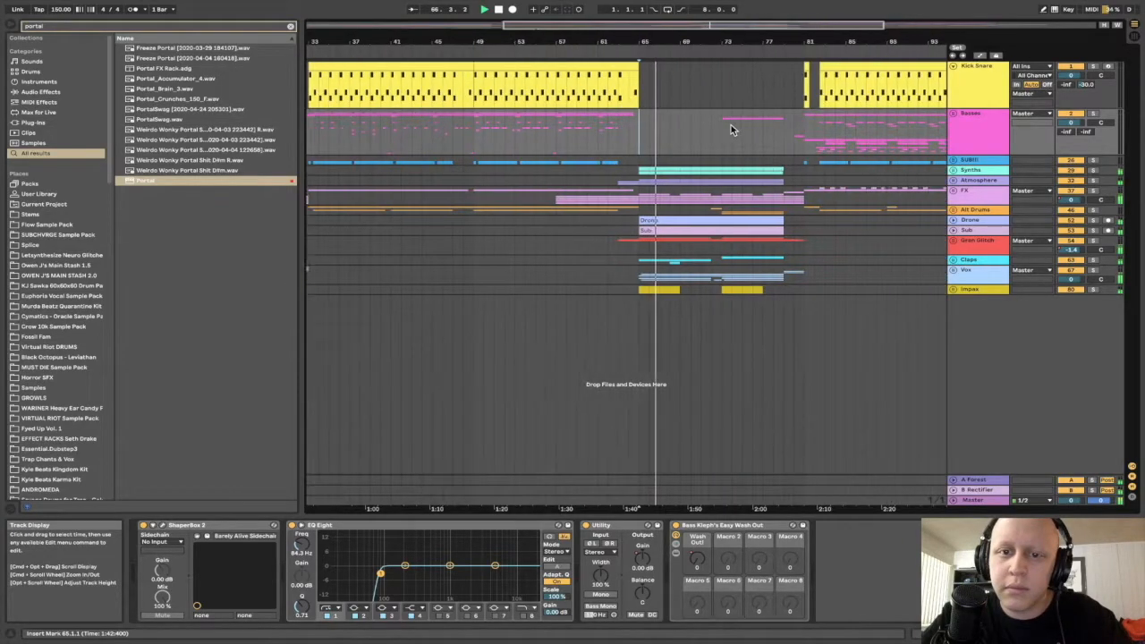
pyautogui.press('space')
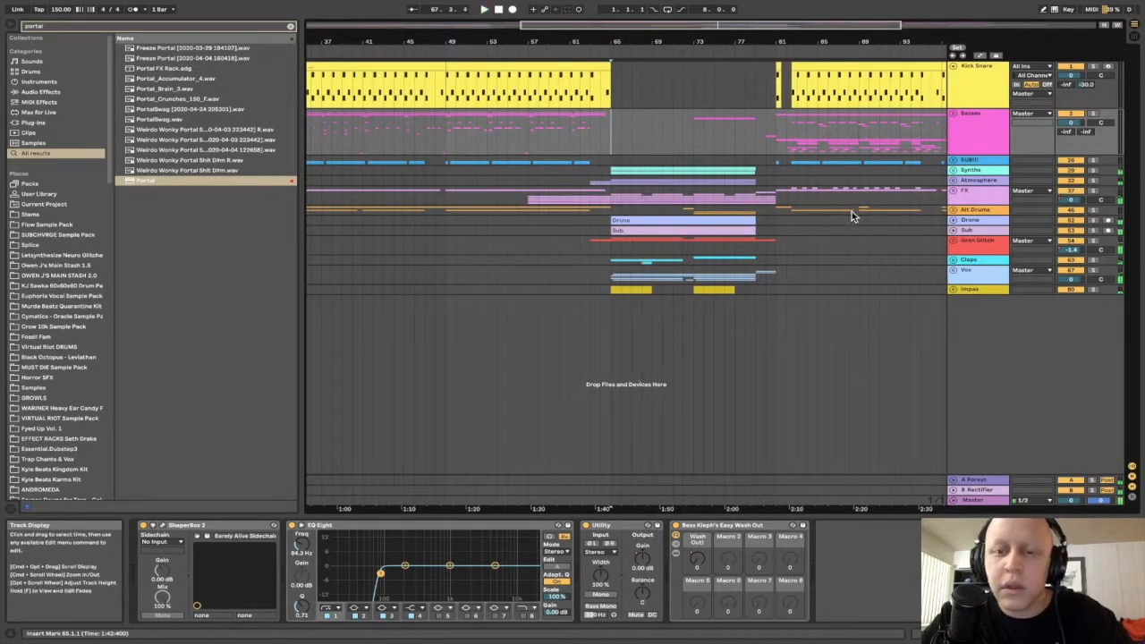
# Unfold the Gran Glitch group, solo the Original Gangsta Granular track and play it from bar 65.
pyautogui.hscroll(-10, 852, 211)
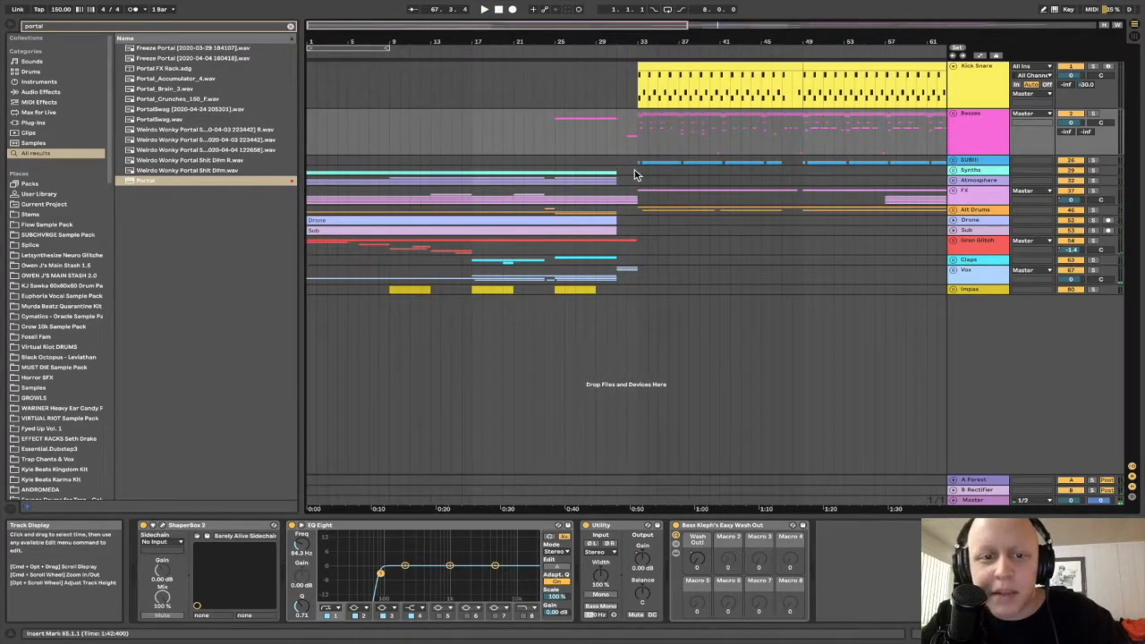
pyautogui.hscroll(12, 635, 174)
pyautogui.click(954, 241)
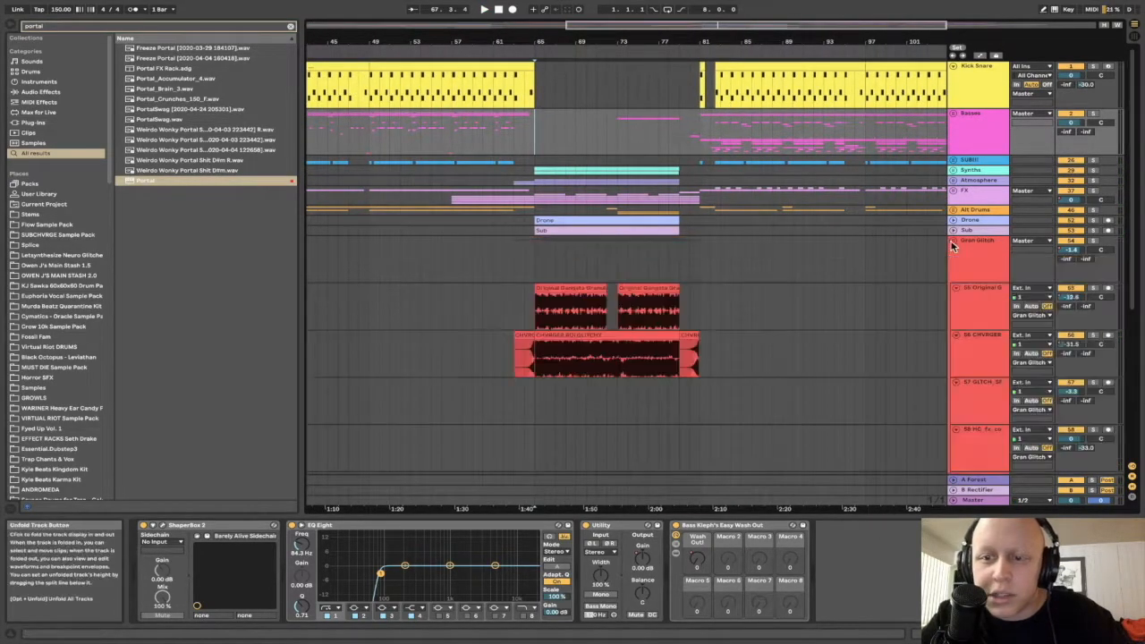
pyautogui.click(537, 260)
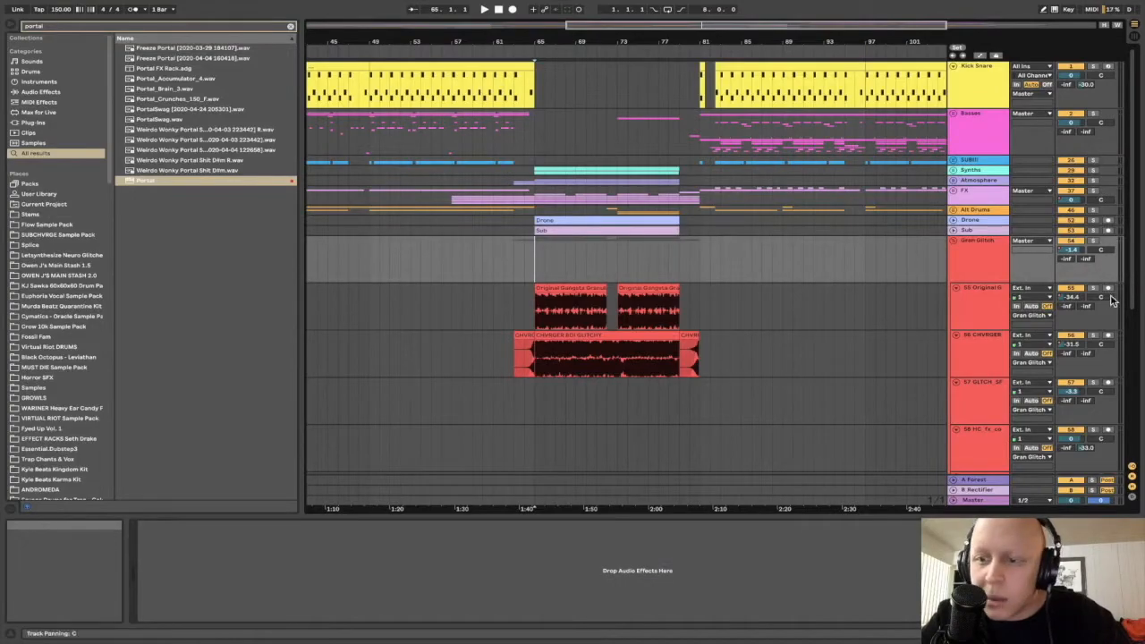
pyautogui.click(1093, 291)
pyautogui.press('space')
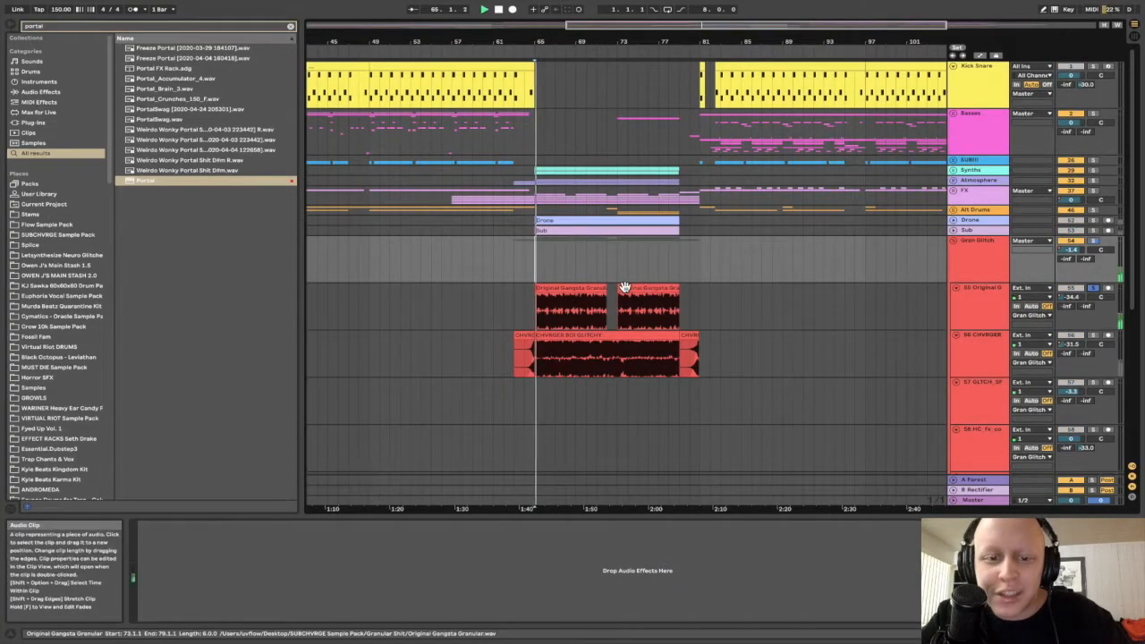
# Show the automation lanes and play the granular track from bar 66.3 to check its volume automation.
pyautogui.press('a')
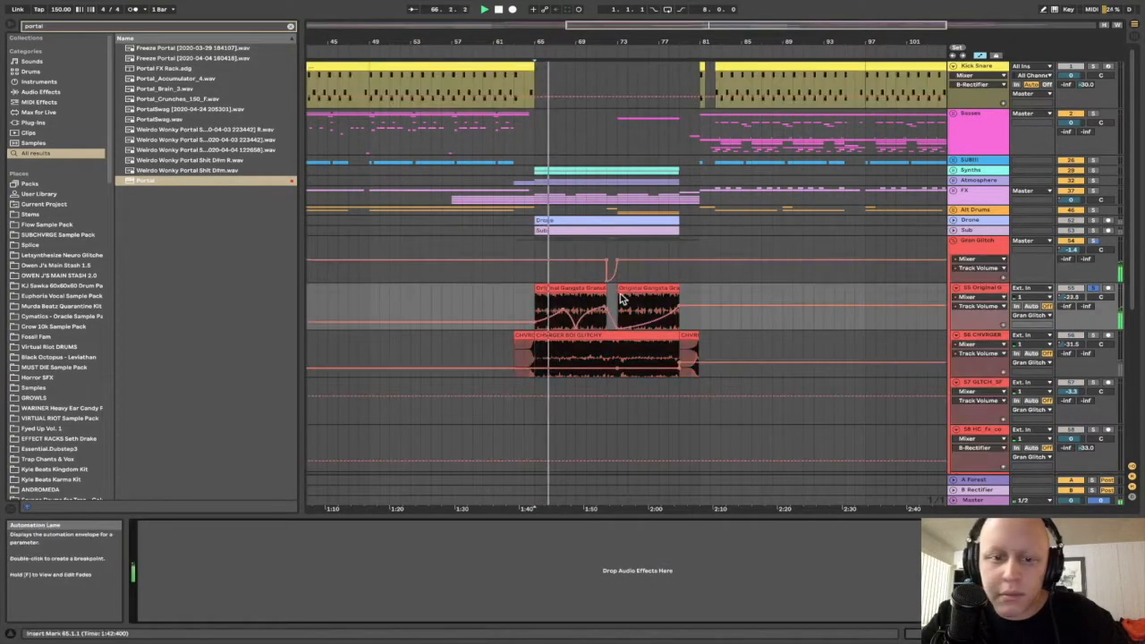
pyautogui.scroll(3, 562, 310)
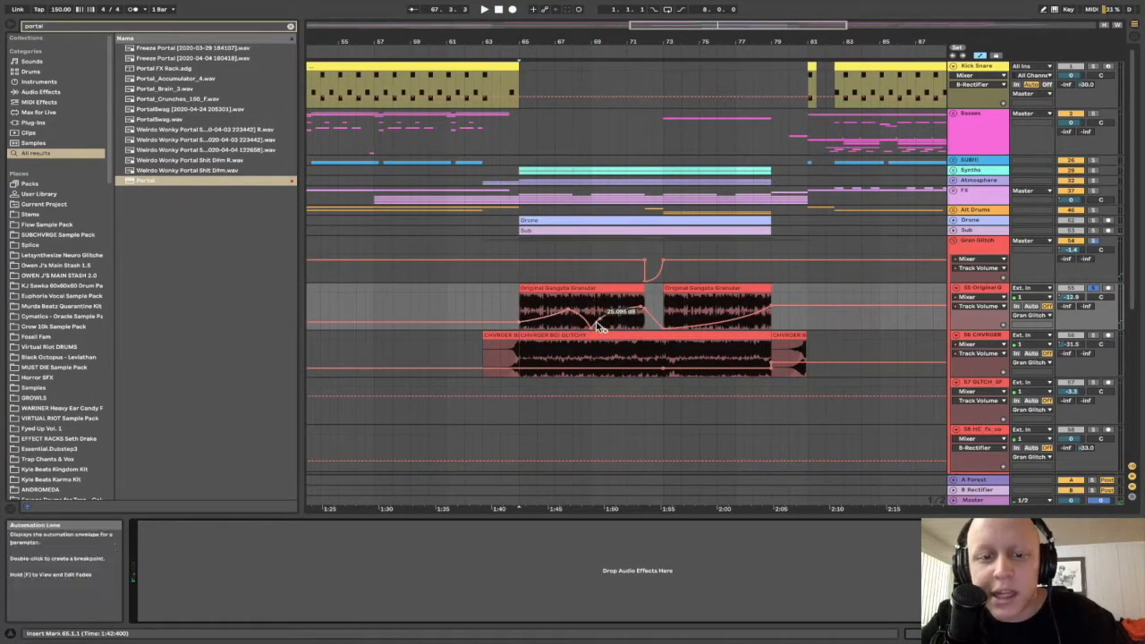
pyautogui.click(547, 307)
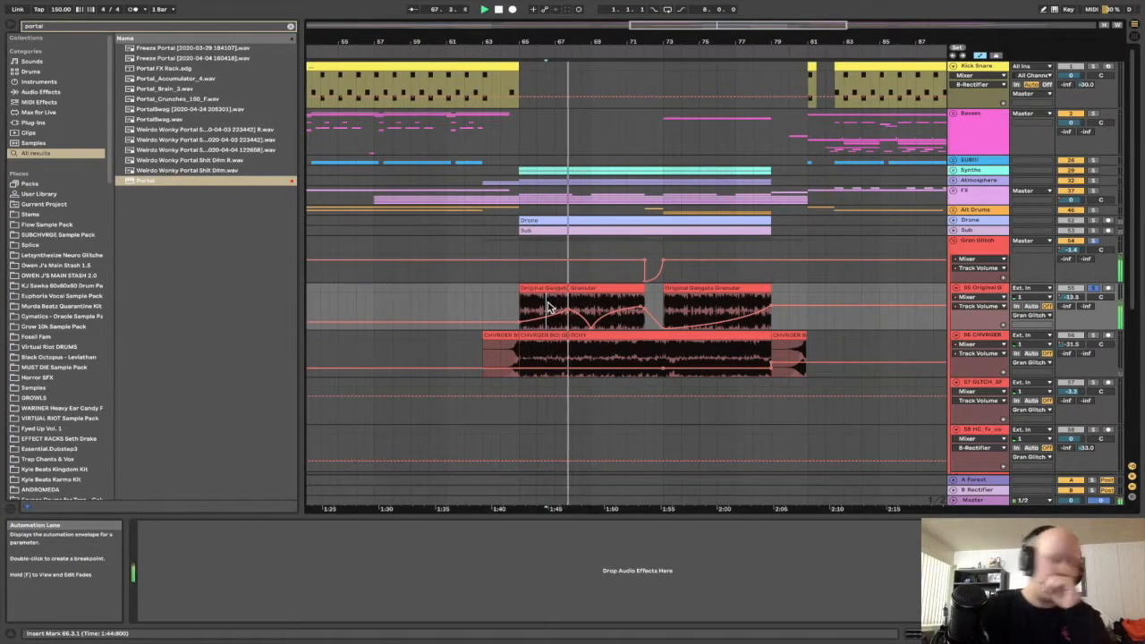
pyautogui.scroll(-2, 635, 304)
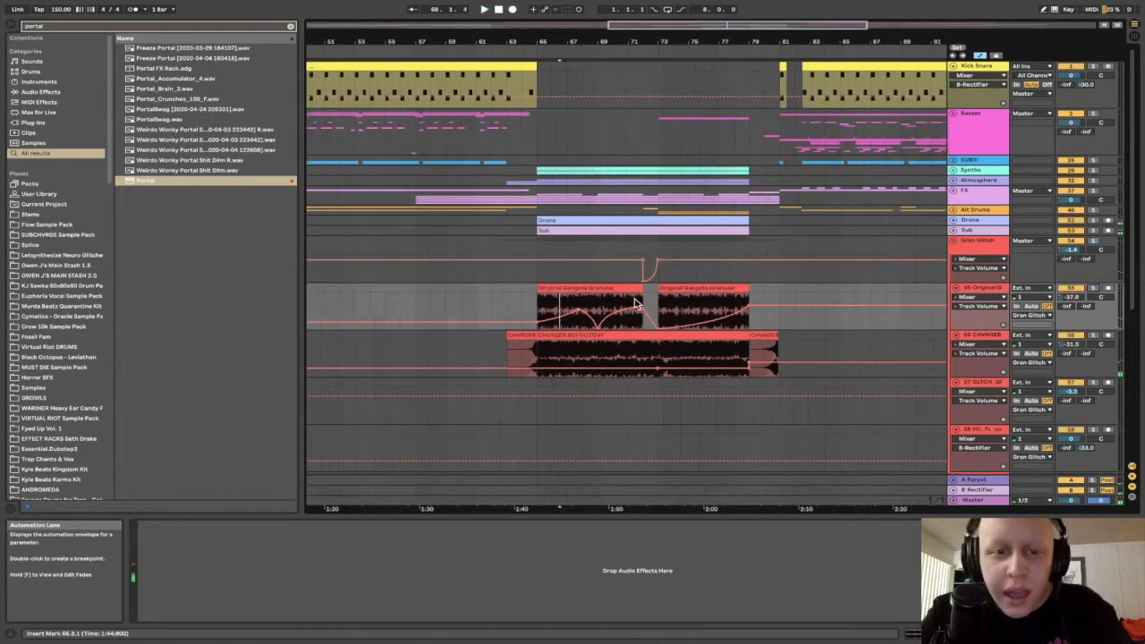
pyautogui.hscroll(-1, 635, 292)
pyautogui.press('space')
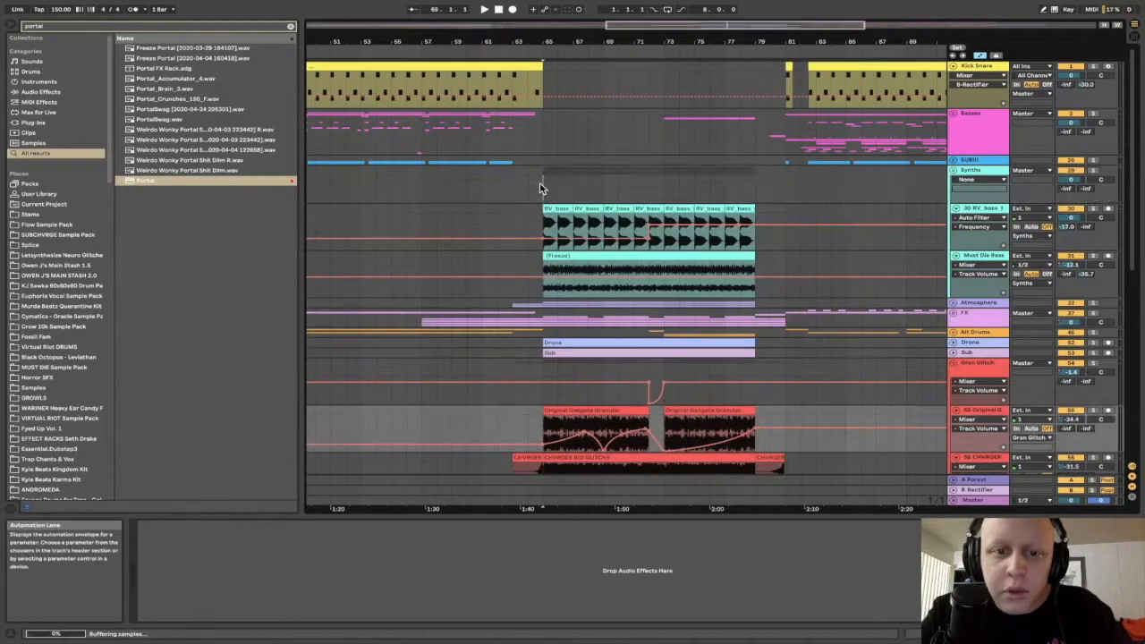
# Solo the RV_bass track in the Synths group, open its Auto Filter device and play it from bar 65.
pyautogui.click(541, 185)
pyautogui.click(1092, 204)
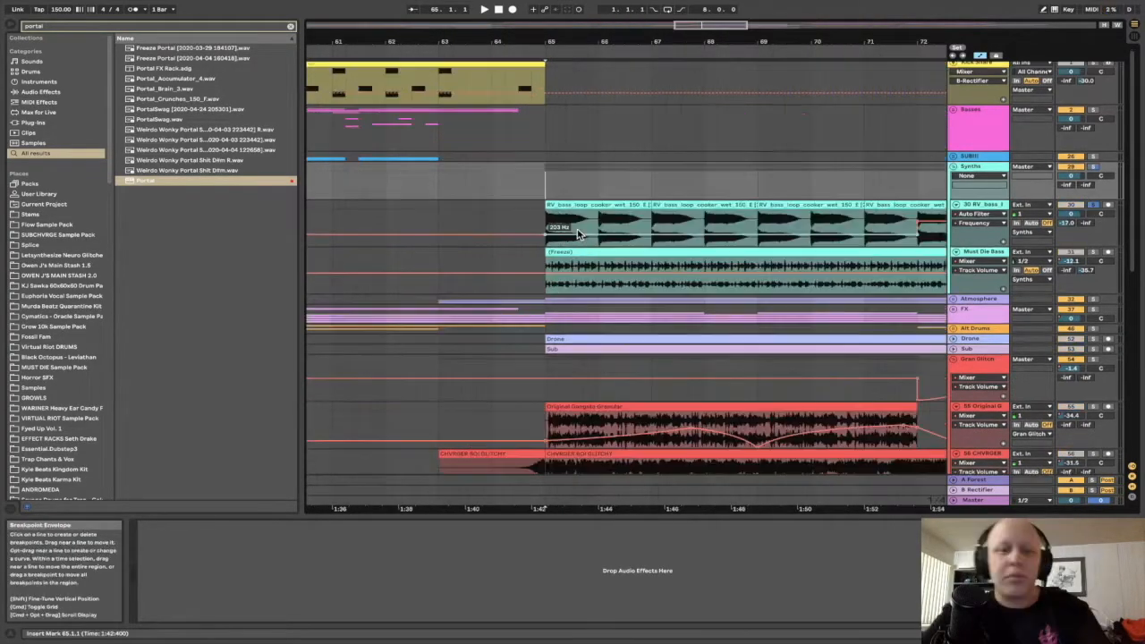
pyautogui.click(985, 205)
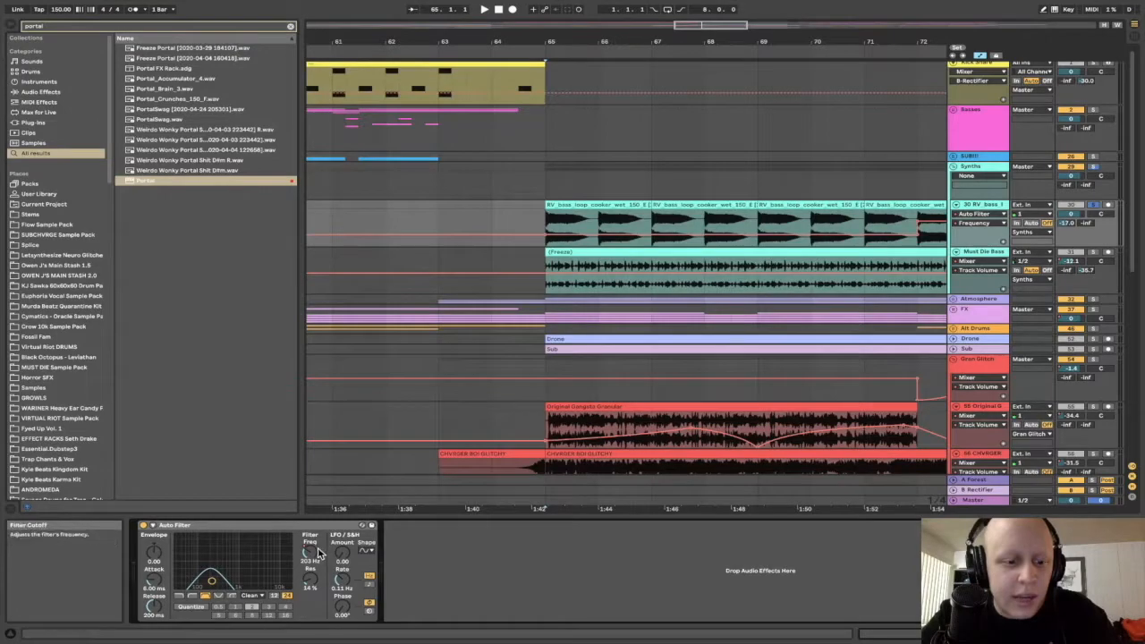
pyautogui.scroll(-2, 480, 295)
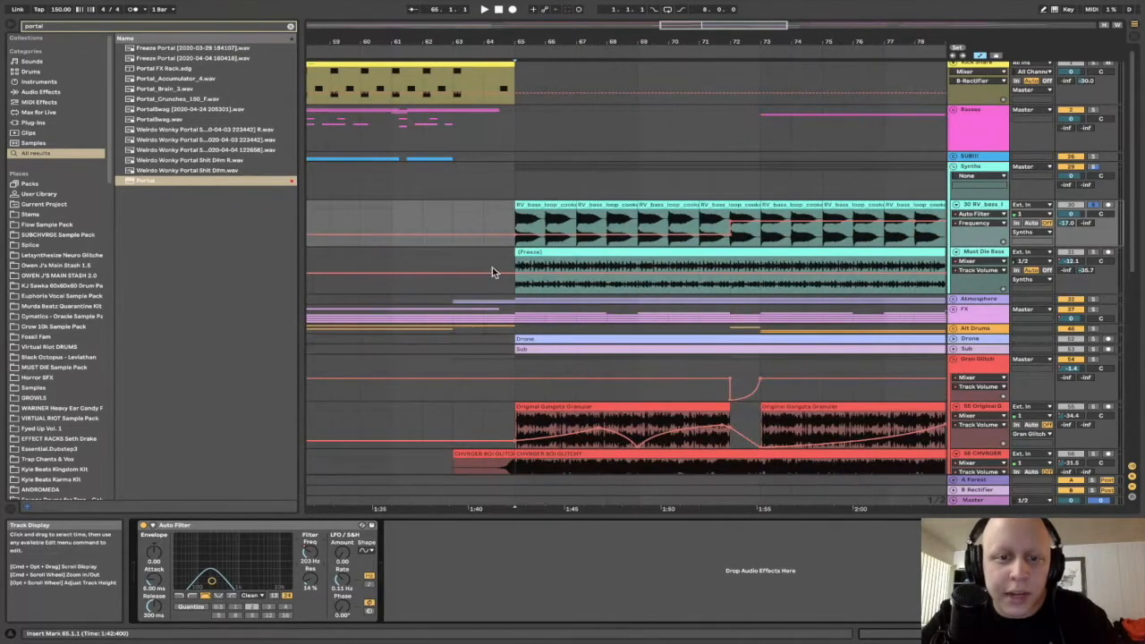
pyautogui.click(517, 189)
pyautogui.press('space')
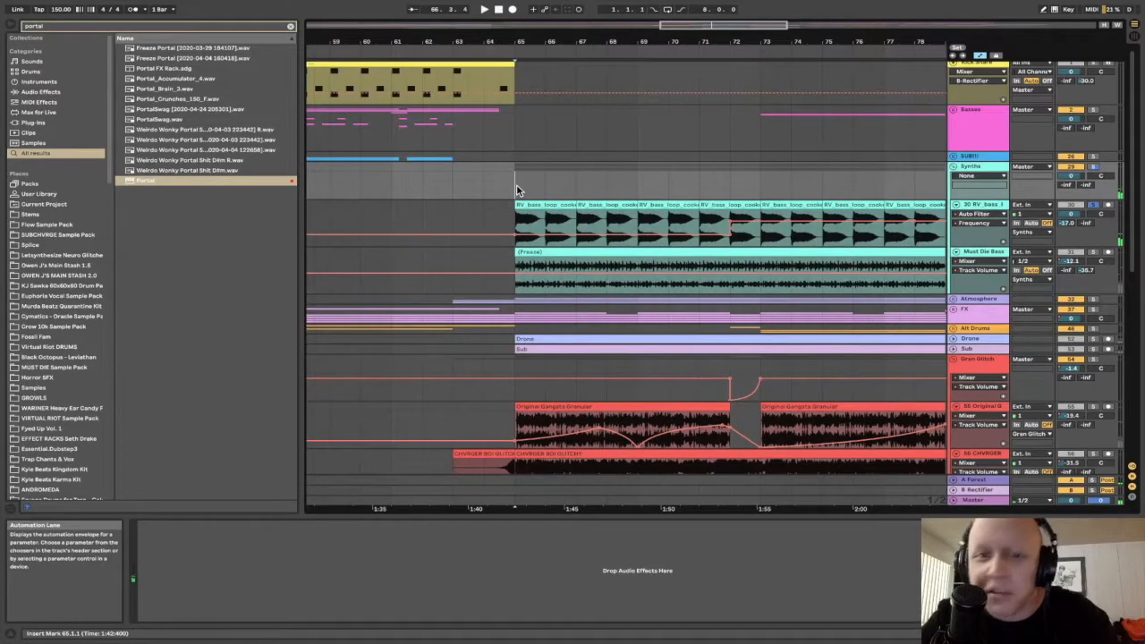
# Show the RV_bass track's A-Forest send automation and audition the passage after bar 65.
pyautogui.click(1066, 227)
pyautogui.scroll(-3, 654, 202)
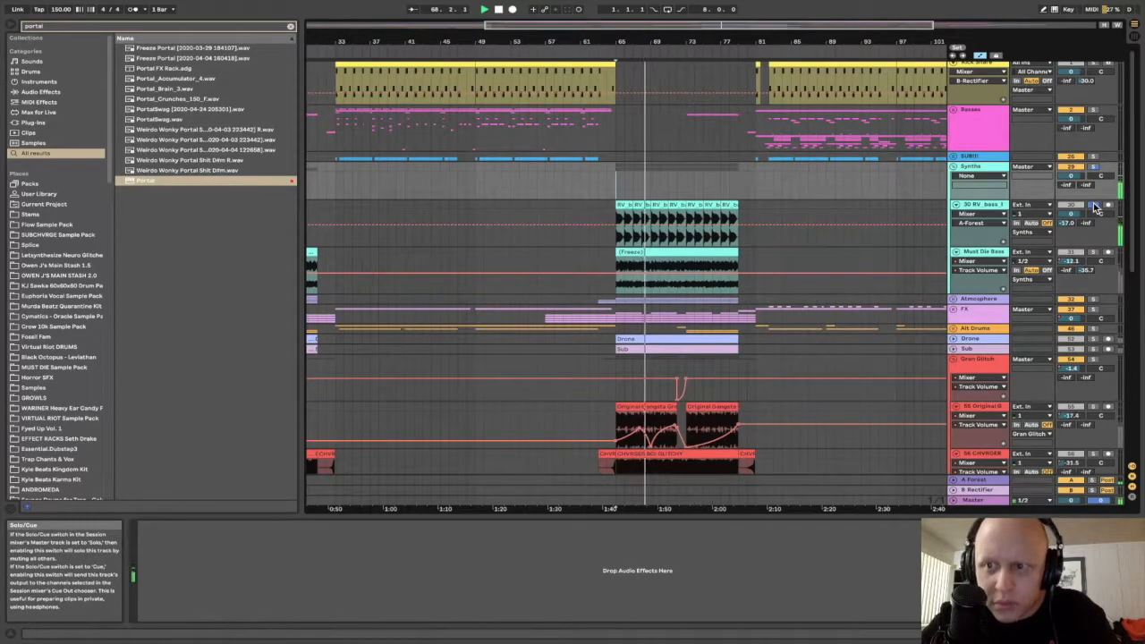
pyautogui.press('space')
# Inspect the RV_bass track's Auto Filter frequency automation at bar 72 and play from there.
pyautogui.scroll(5, 690, 213)
pyautogui.click(661, 190)
pyautogui.click(998, 206)
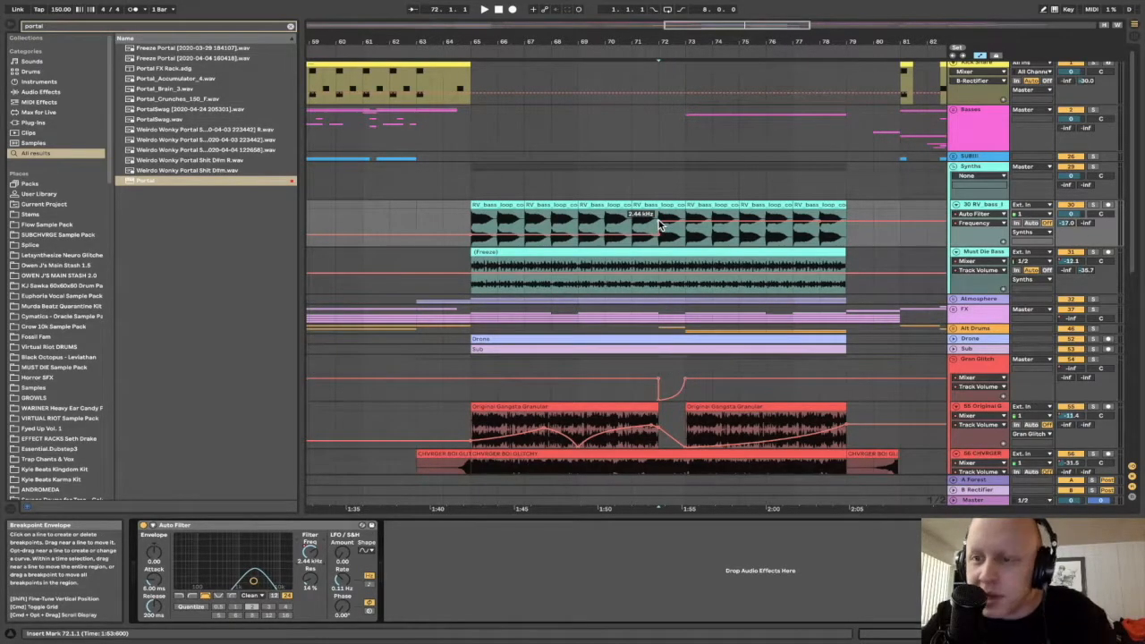
pyautogui.click(656, 185)
pyautogui.press('space')
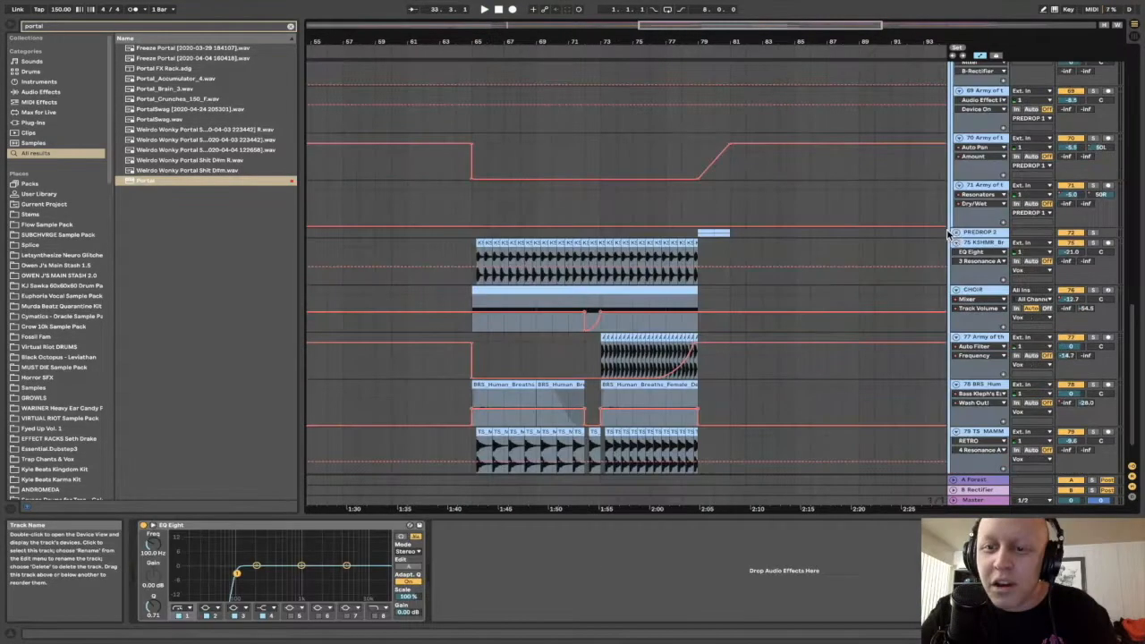
# Unfold the PREDROP 2 group, solo it and play its Army of the Pharaohs vocal clips from bar 79.
pyautogui.click(956, 233)
pyautogui.click(699, 246)
pyautogui.press('+')
pyautogui.press('+')
pyautogui.press('+')
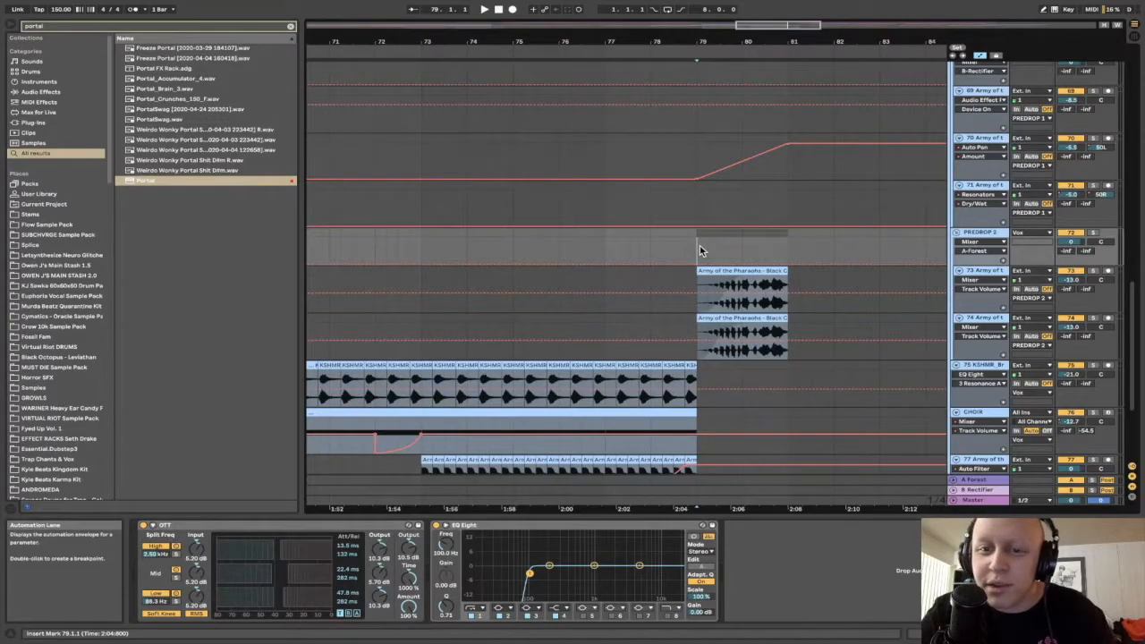
pyautogui.scroll(-1, 702, 252)
pyautogui.hscroll(2, 701, 251)
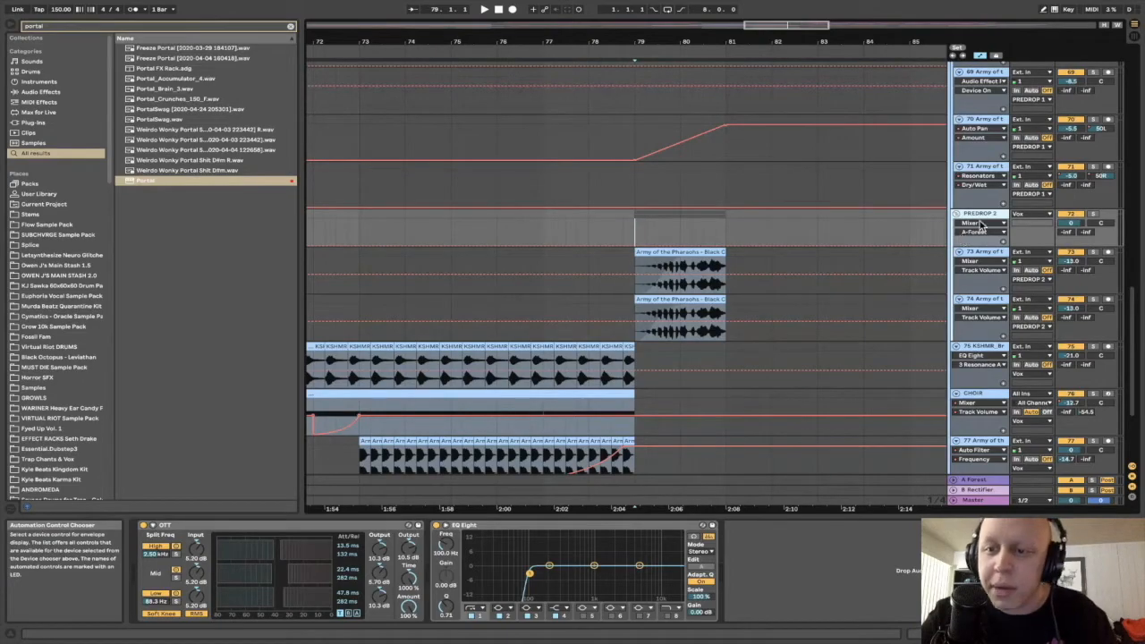
pyautogui.click(1095, 214)
pyautogui.press('space')
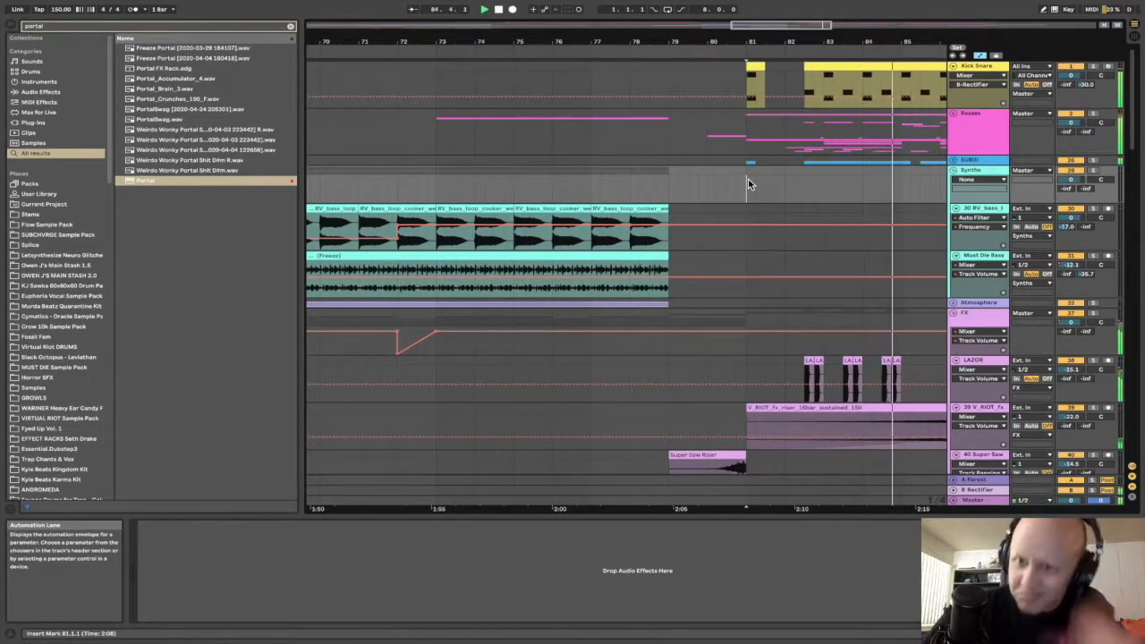
# Stop playback and unfold the Basses group to view its second-drop tracks from bar 81.
pyautogui.press('space')
pyautogui.scroll(-6, 790, 184)
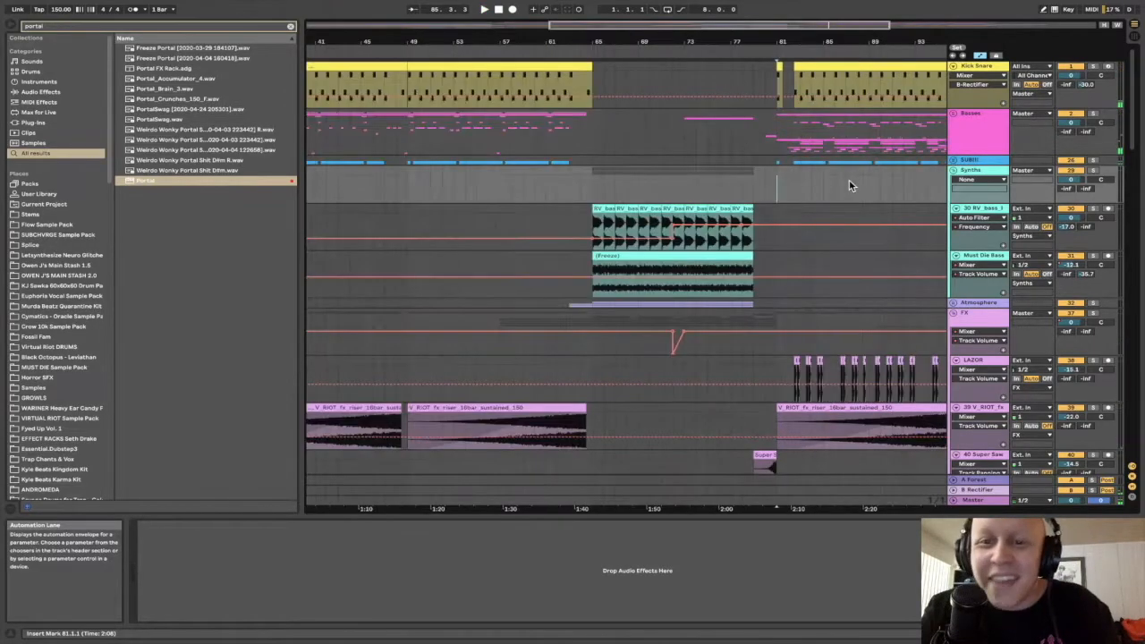
pyautogui.hscroll(3, 608, 116)
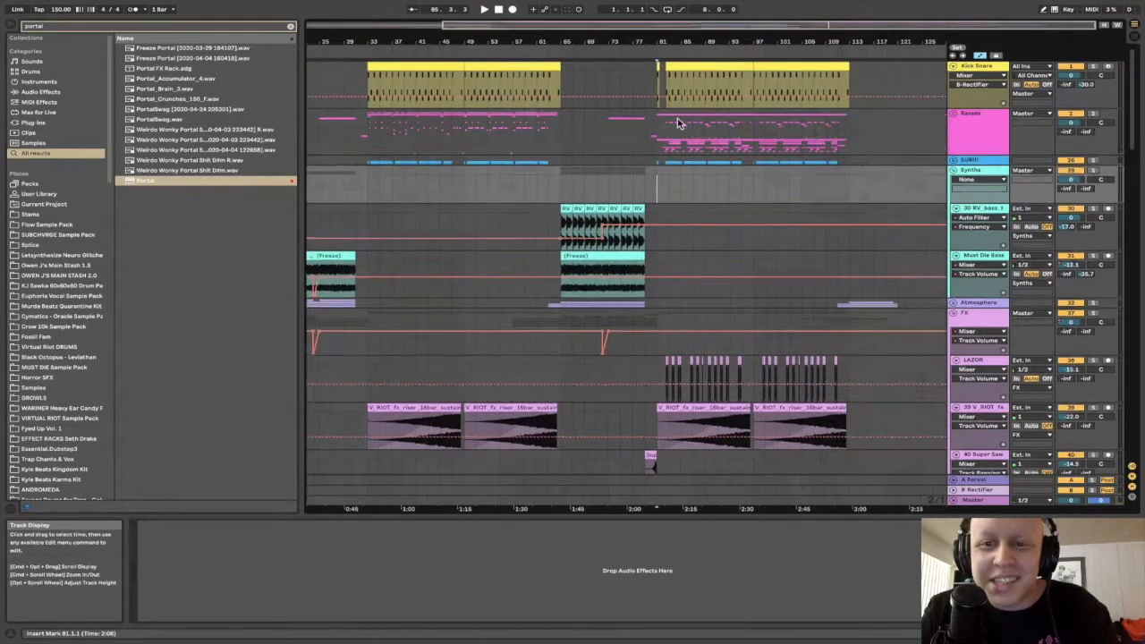
pyautogui.click(954, 113)
pyautogui.scroll(-5, 658, 186)
pyautogui.scroll(6, 627, 253)
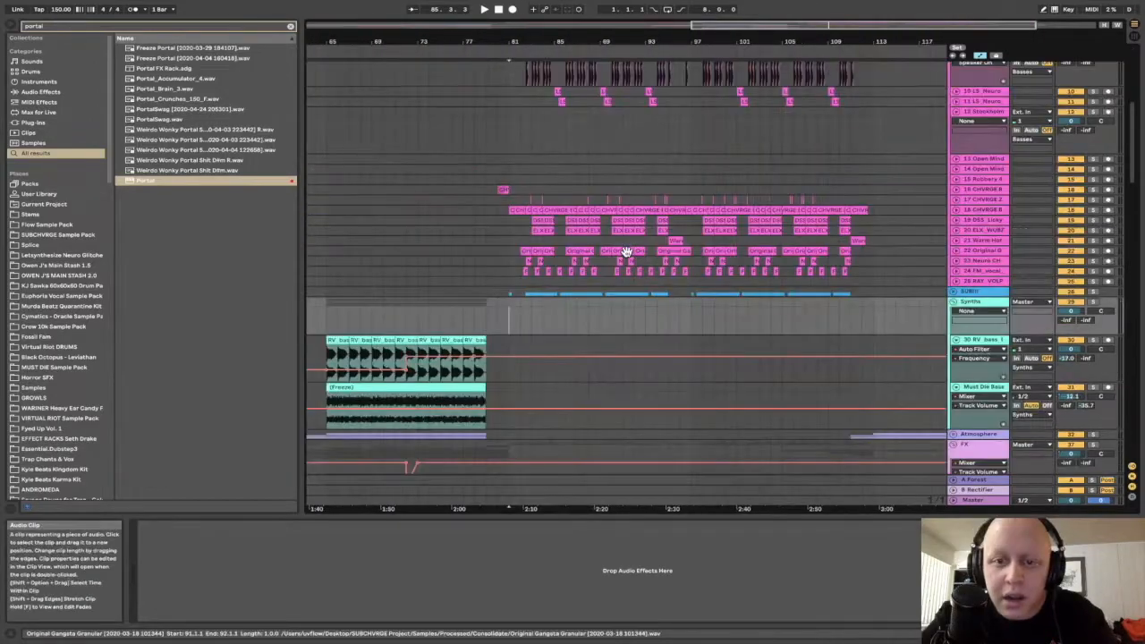
pyautogui.hscroll(-3, 627, 254)
# Unfold the Original Gangsta Granular track in the Basses group, solo it and audition its clips around bar 86.
pyautogui.click(955, 249)
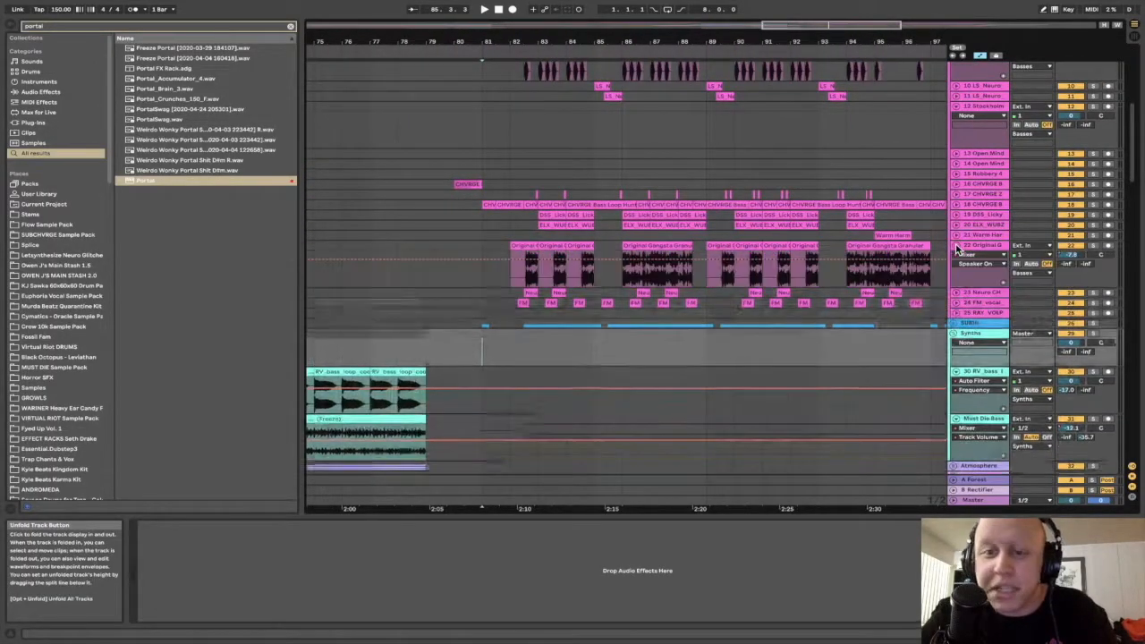
pyautogui.click(1094, 246)
pyautogui.press('space')
pyautogui.click(626, 281)
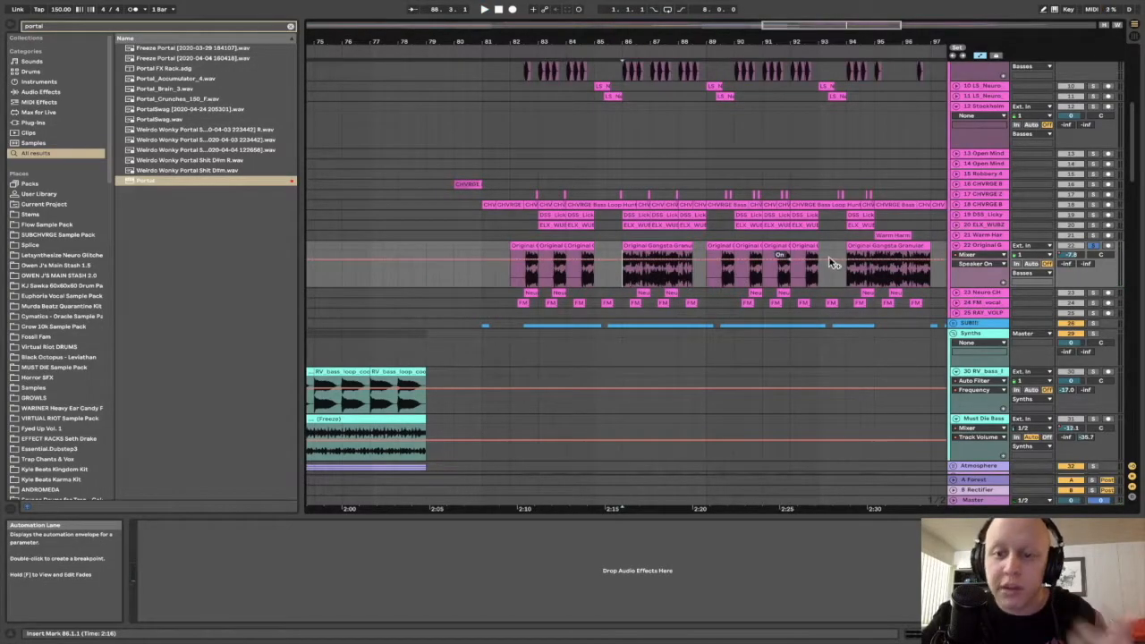
# Play the soloed CHVRGE bass loop track 18 from bar 81.
pyautogui.scroll(5, 845, 283)
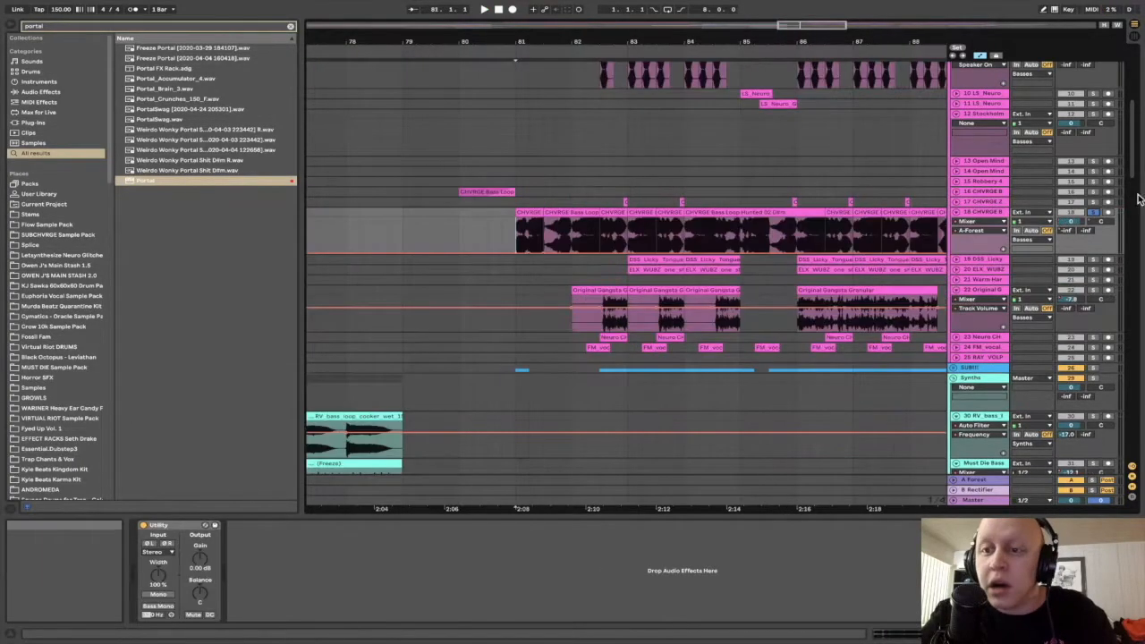
pyautogui.press('space')
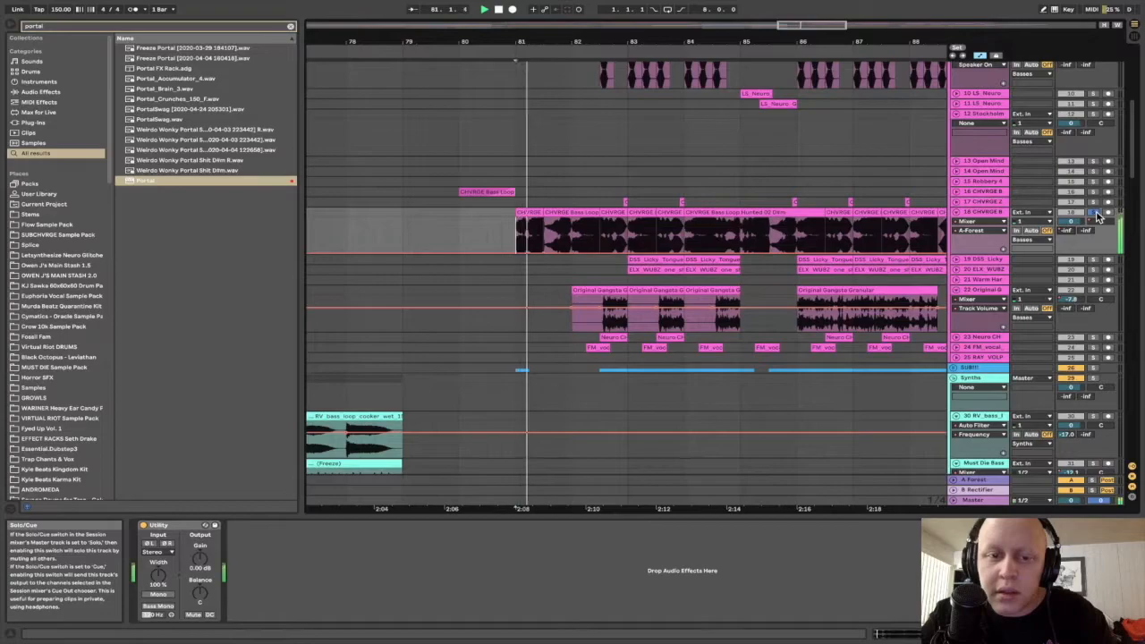
# Show the Basses group's Easy Wash Out automation and inspect its Wash Out! ramp after bar 81.
pyautogui.scroll(5, 816, 221)
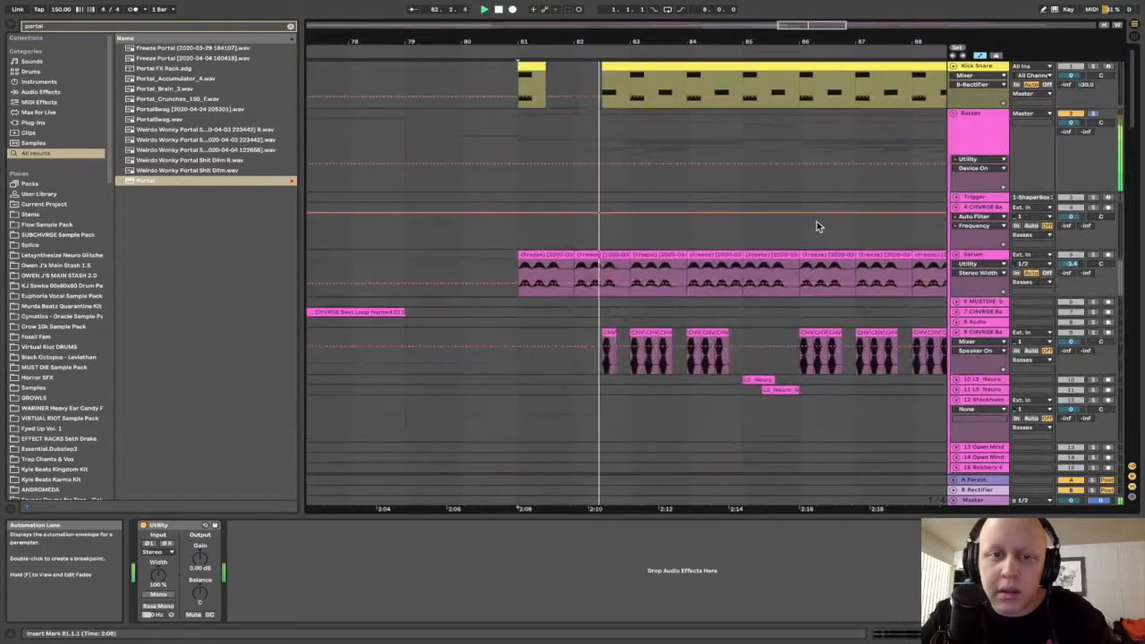
pyautogui.click(816, 221)
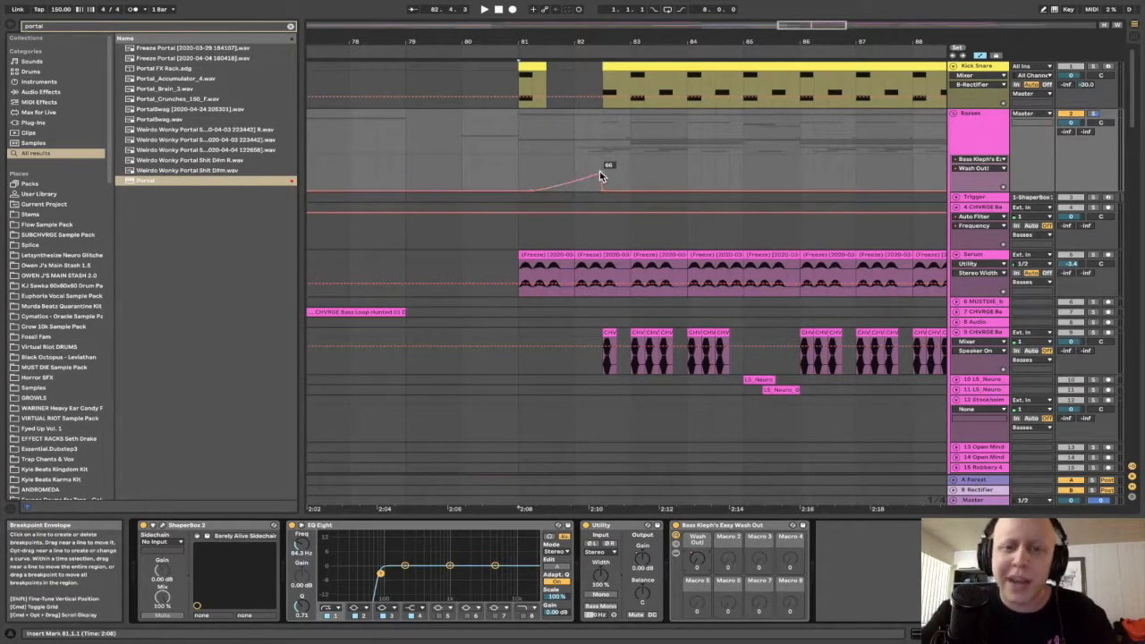
pyautogui.click(523, 164)
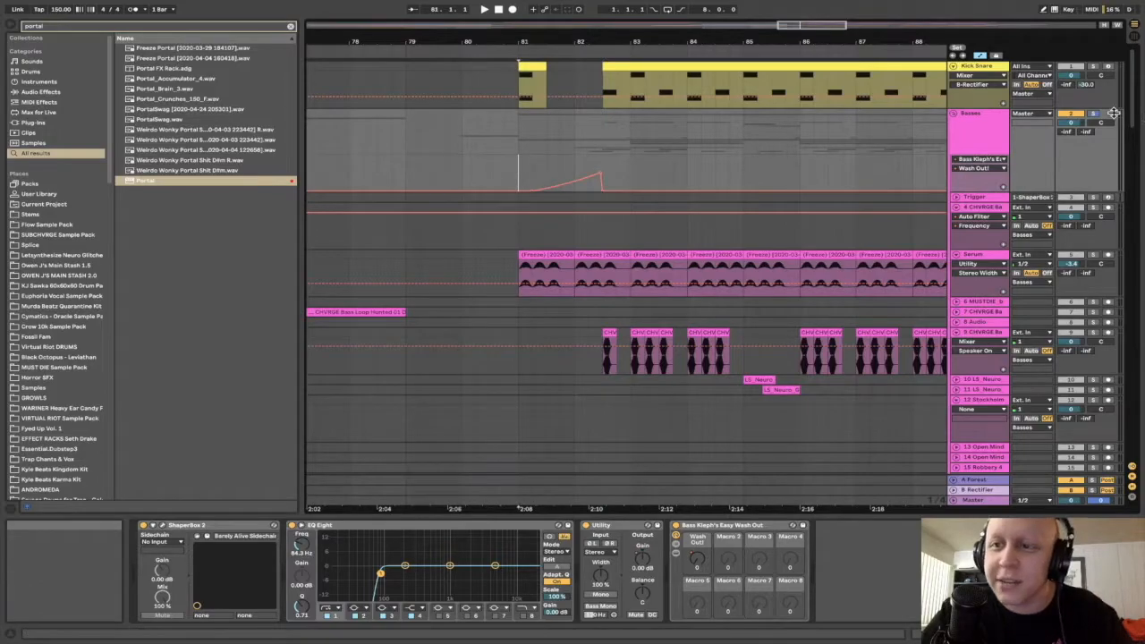
# Toggle the Basses group's solo and audition the start of the second drop from bar 81.
pyautogui.click(1094, 114)
pyautogui.press('space')
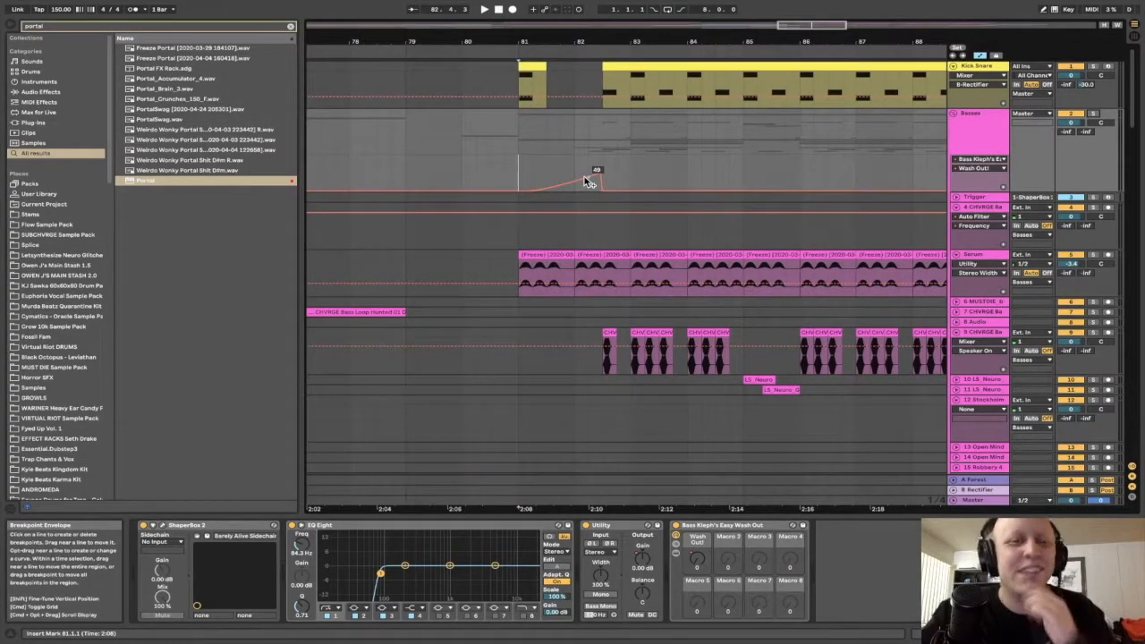
pyautogui.press('space')
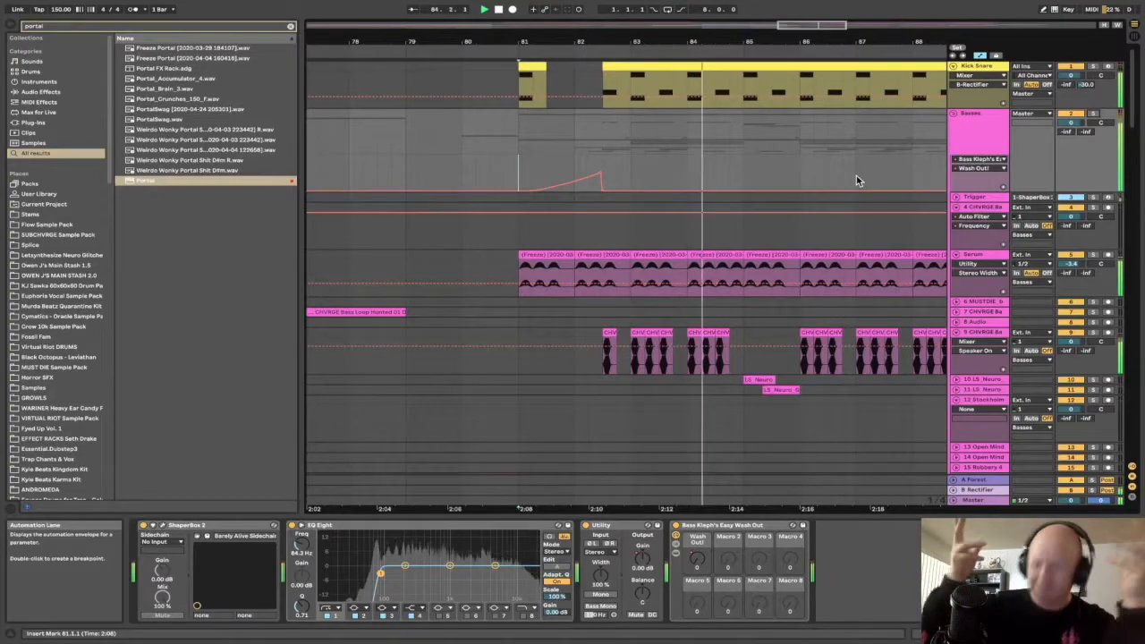
pyautogui.press('space')
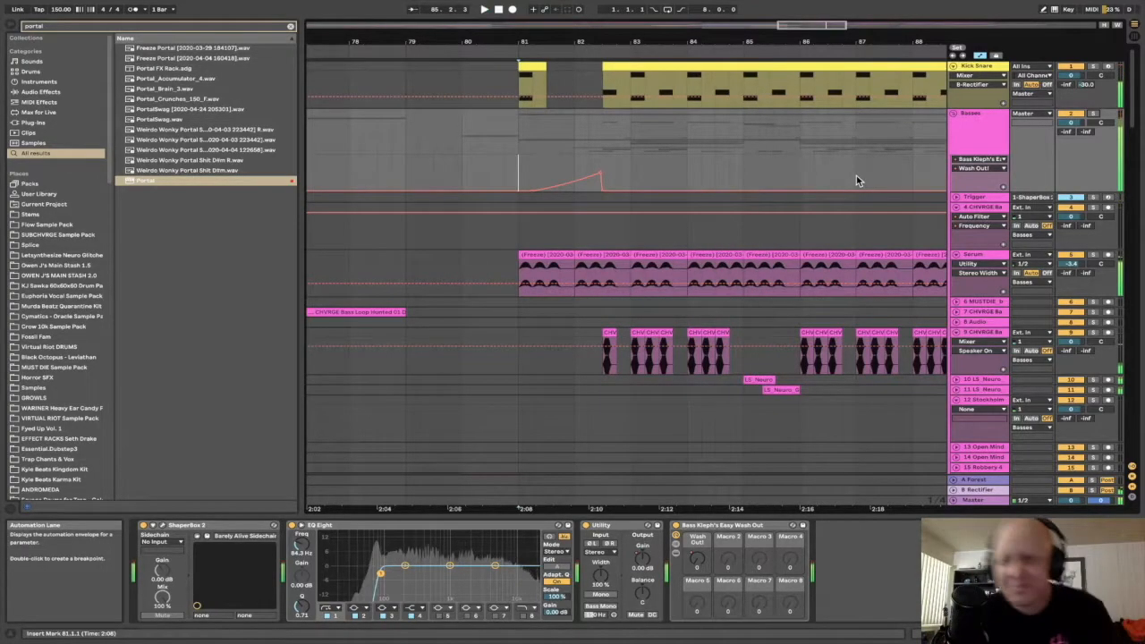
# Examine how the Basses group's tracks are arranged across the second drop, including the CHVRGE bass loop track starting at bar 81.
pyautogui.scroll(-10, 800, 215)
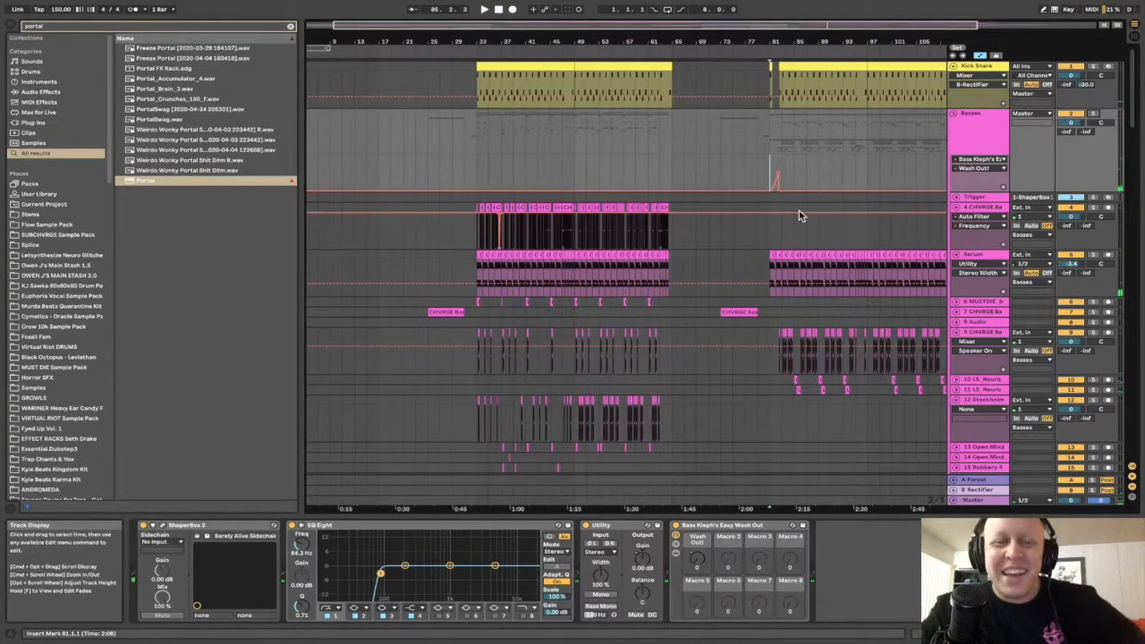
pyautogui.hscroll(3, 800, 214)
pyautogui.scroll(-2, 799, 210)
pyautogui.scroll(6, 756, 207)
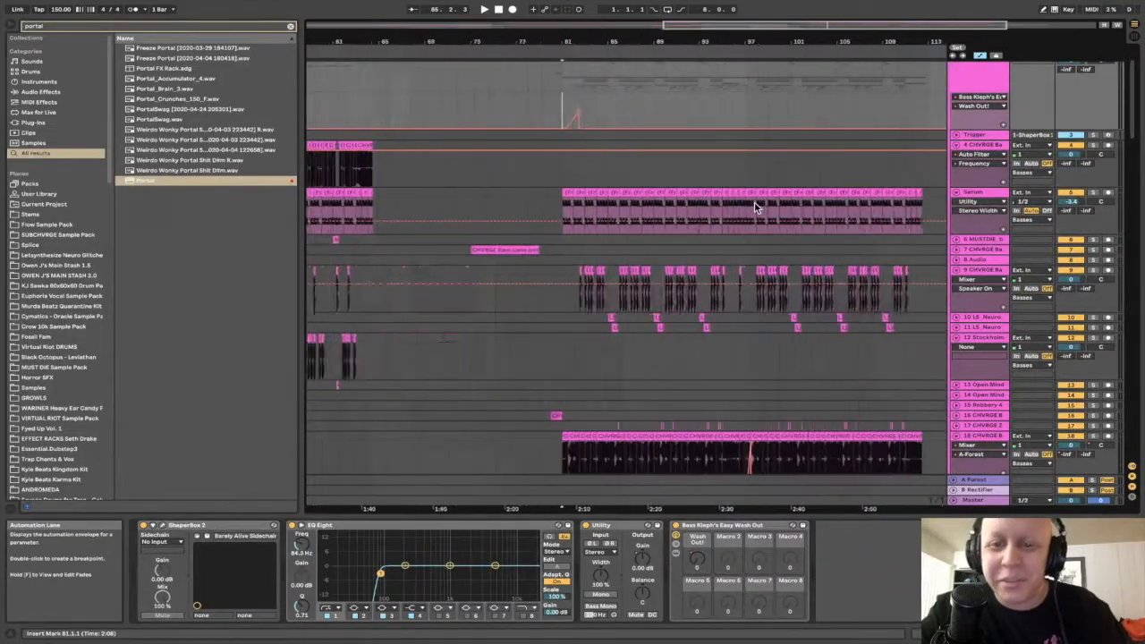
pyautogui.scroll(-5, 756, 208)
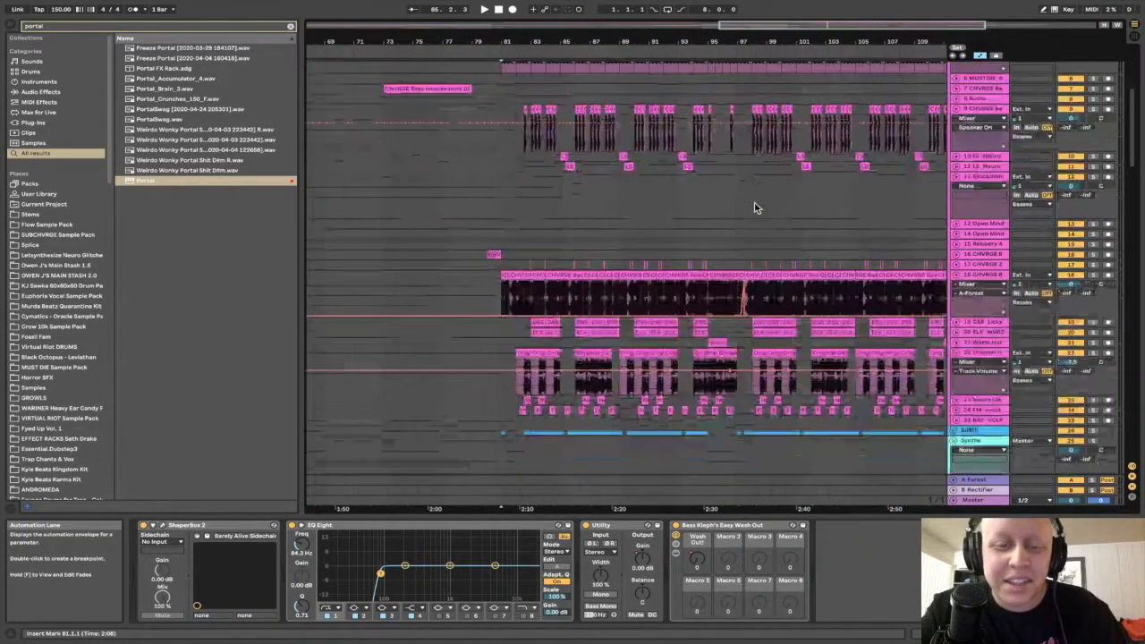
pyautogui.click(500, 308)
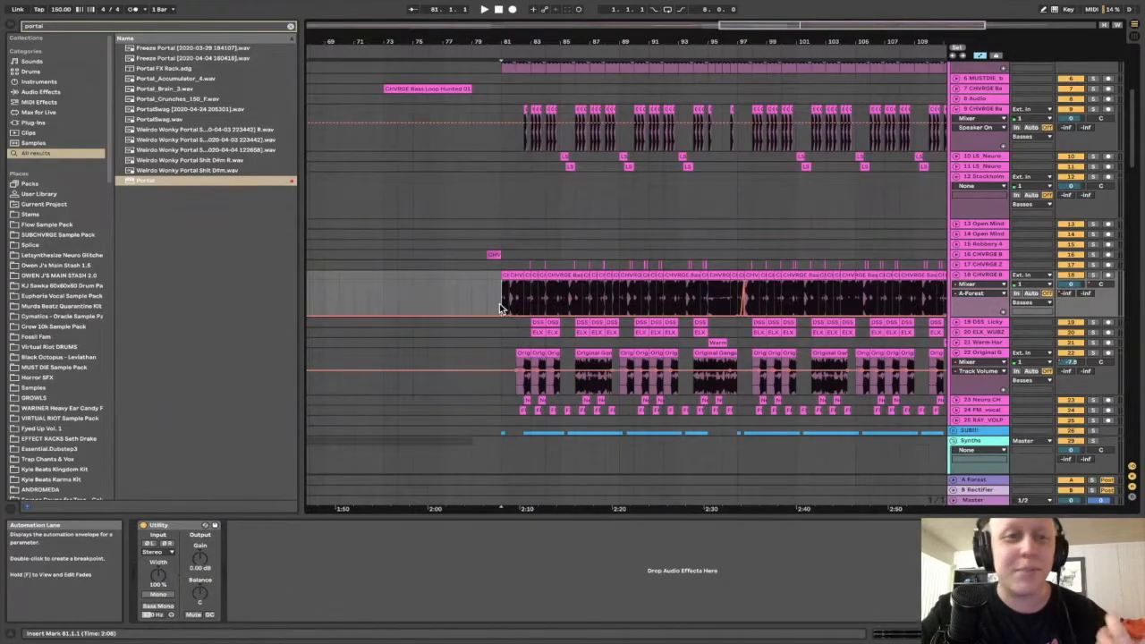
pyautogui.scroll(-4, 501, 309)
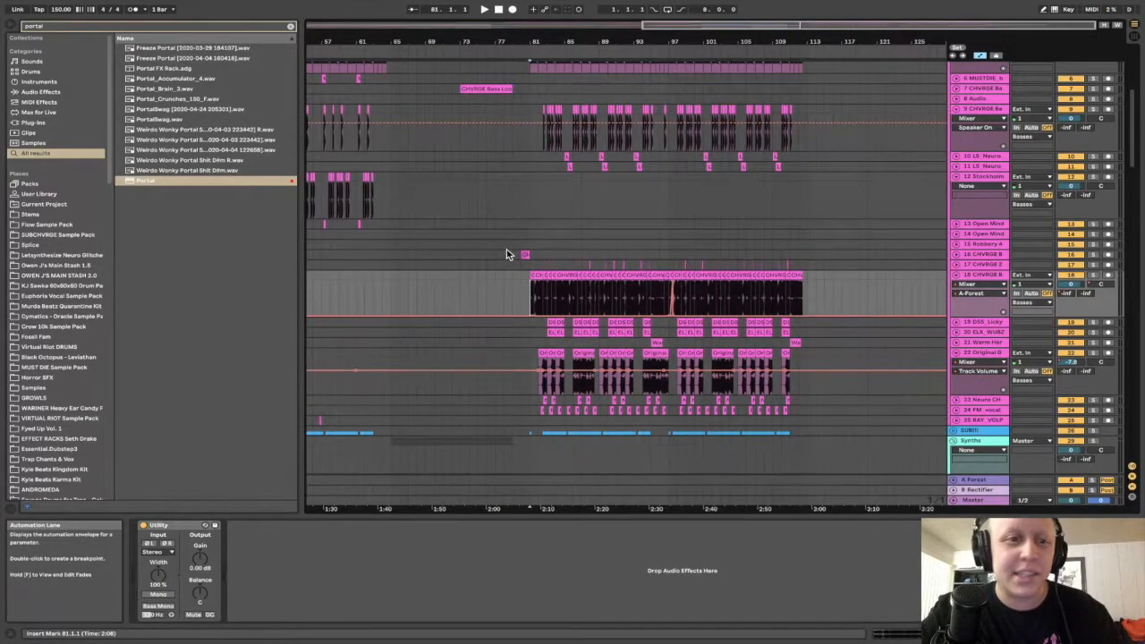
pyautogui.scroll(5, 506, 253)
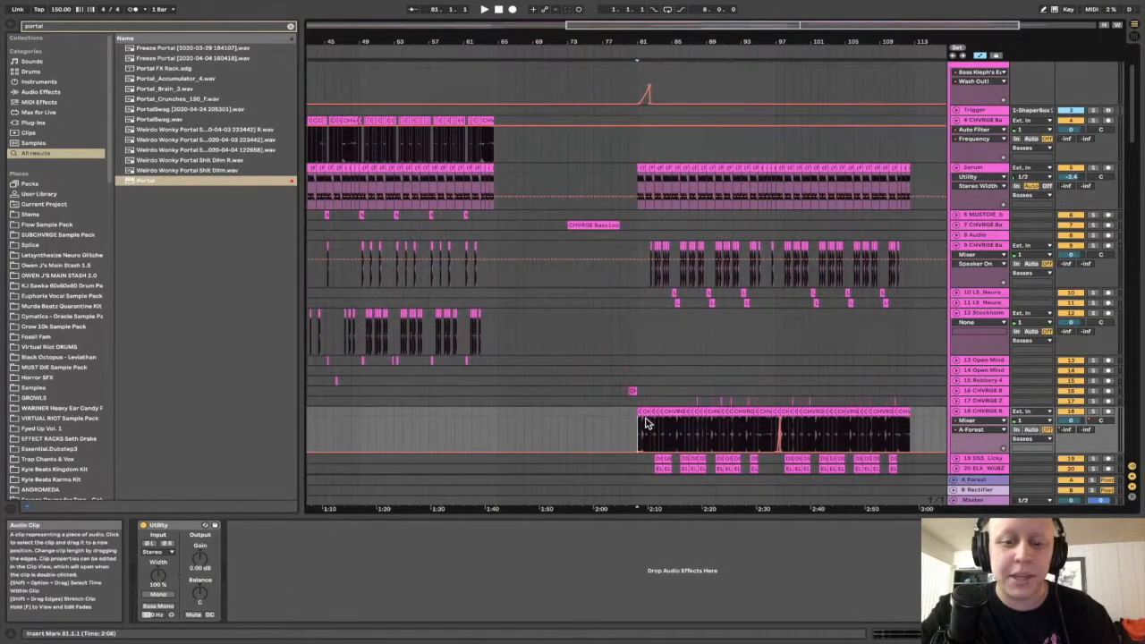
# Examine the end of the second drop in the Basses, Synths, Atmosphere and FX groups and set the insert mark at bar 113.
pyautogui.scroll(5, 646, 423)
pyautogui.hscroll(10, 645, 415)
pyautogui.scroll(-3, 646, 411)
pyautogui.scroll(-12, 885, 251)
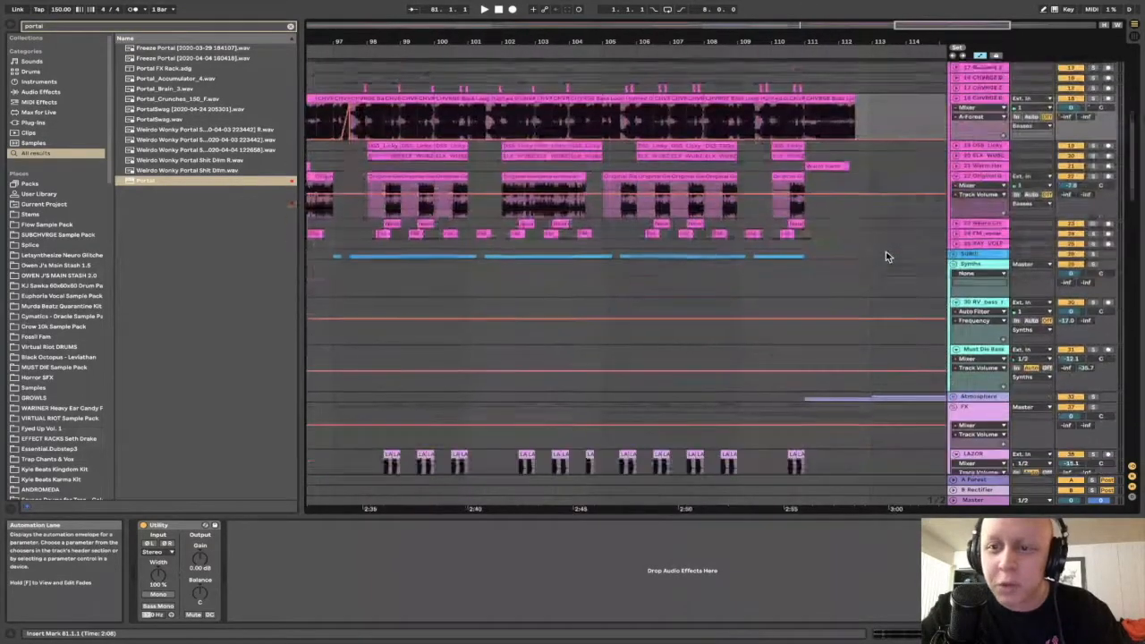
pyautogui.scroll(-3, 885, 251)
pyautogui.scroll(-5, 885, 252)
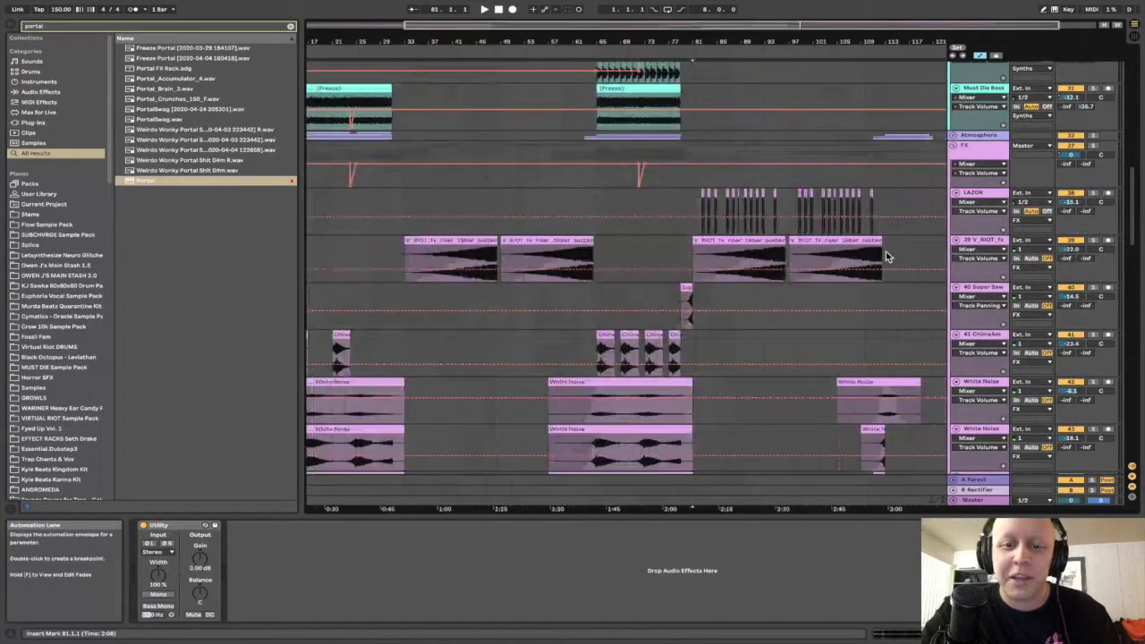
pyautogui.scroll(8, 885, 252)
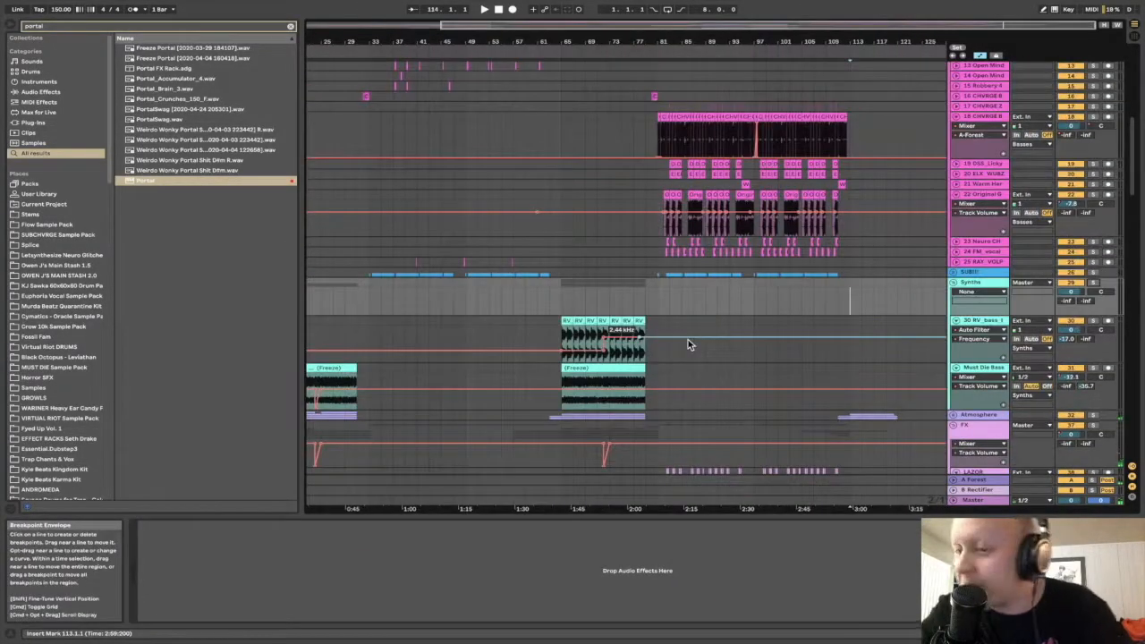
# Solo the Atmosphere group and play the outro from bar 113.
pyautogui.scroll(5, 864, 312)
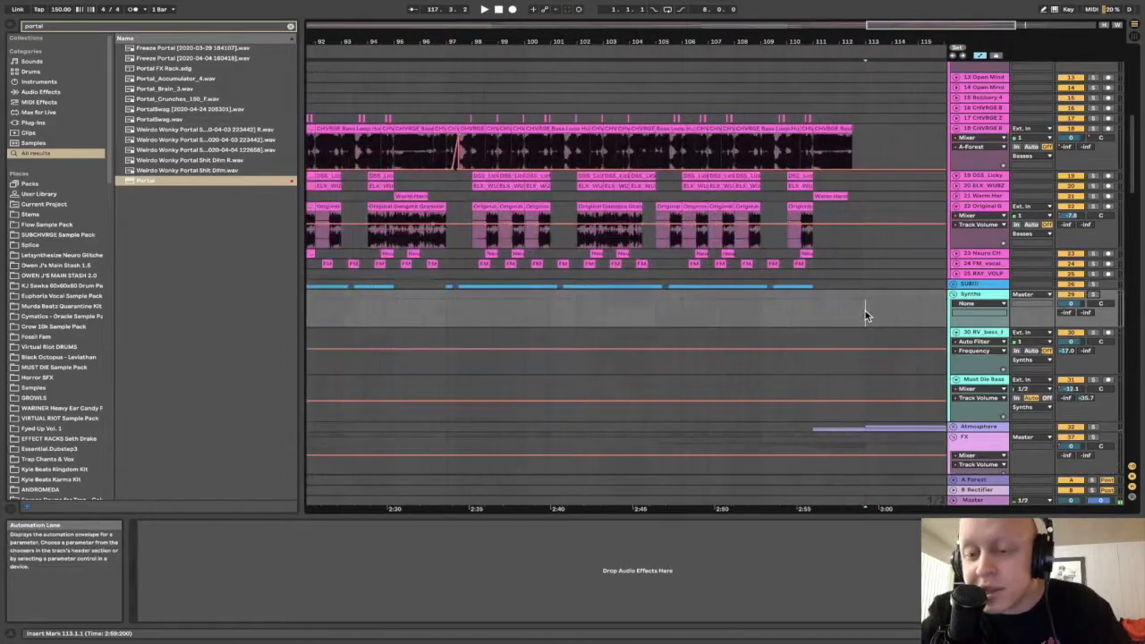
pyautogui.scroll(-6, 864, 312)
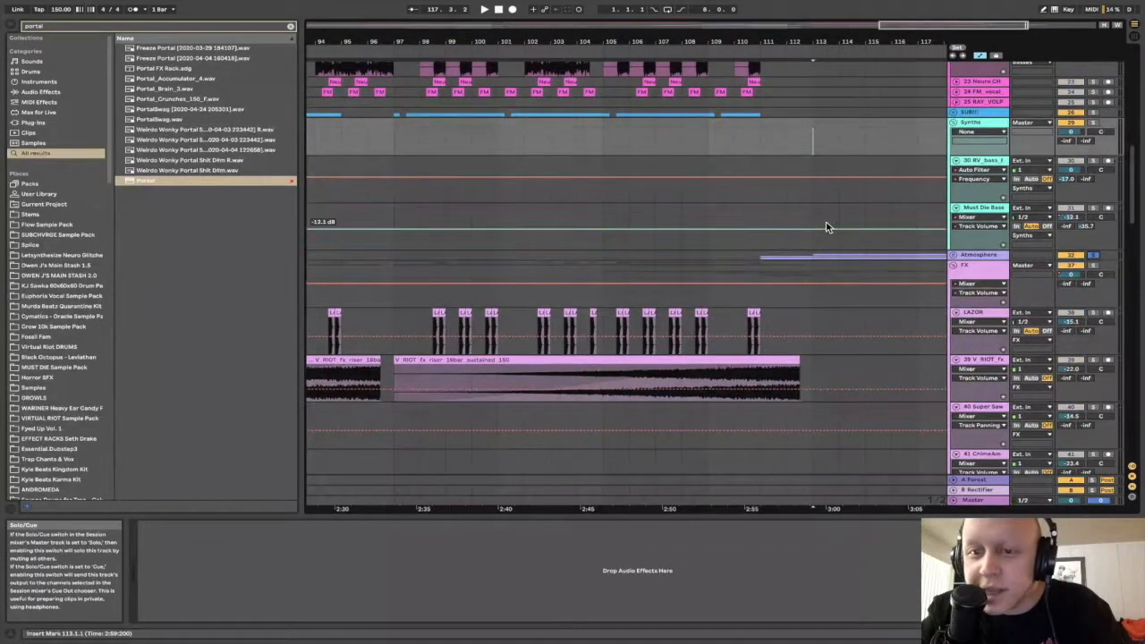
pyautogui.scroll(-5, 813, 215)
pyautogui.press('space')
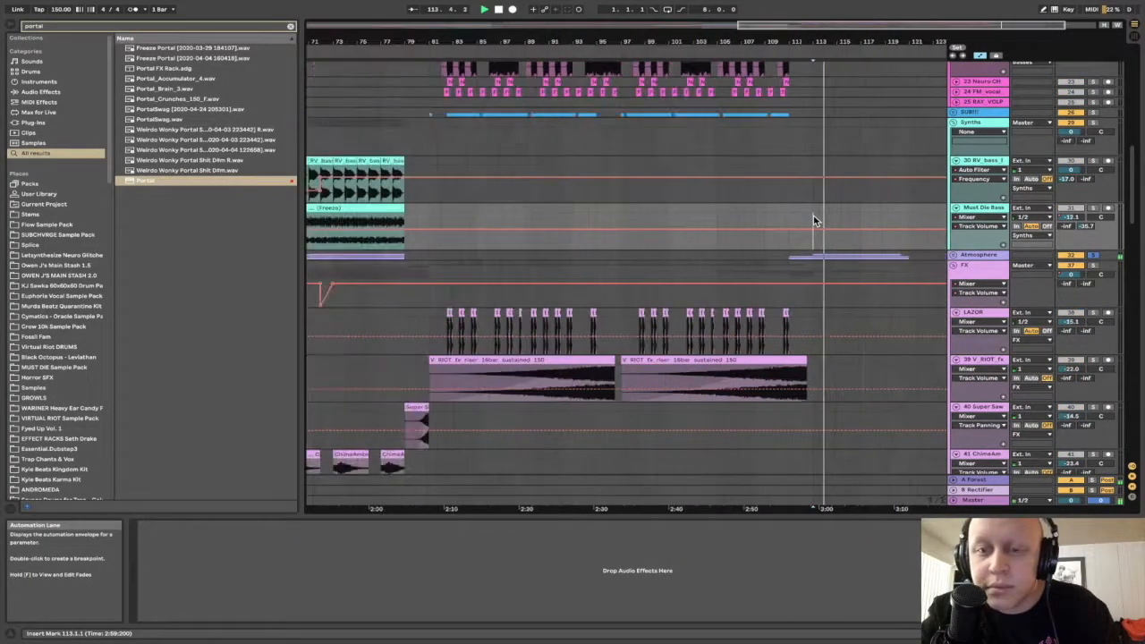
# Solo further outro tracks below the Atmosphere group and audition them with the passage from bar 113.
pyautogui.scroll(-1, 813, 218)
pyautogui.scroll(-4, 814, 218)
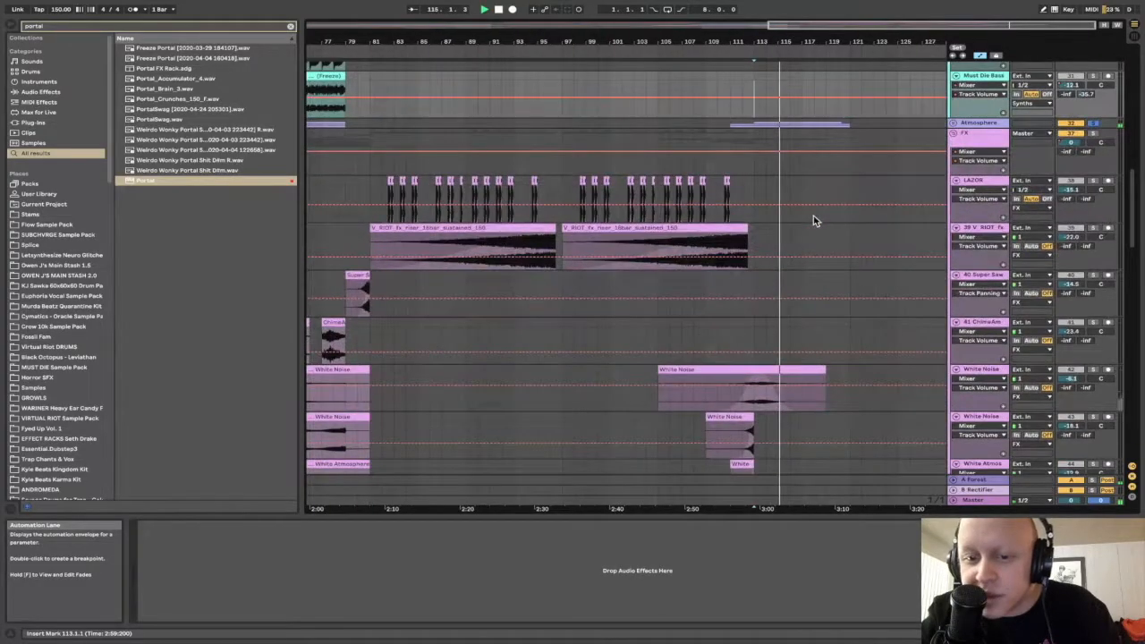
pyautogui.scroll(-4, 813, 221)
pyautogui.click(1092, 183)
pyautogui.click(752, 154)
# Hide the automation lanes and fold the FX and Synths groups to get an overview of the whole arrangement.
pyautogui.scroll(-10, 752, 155)
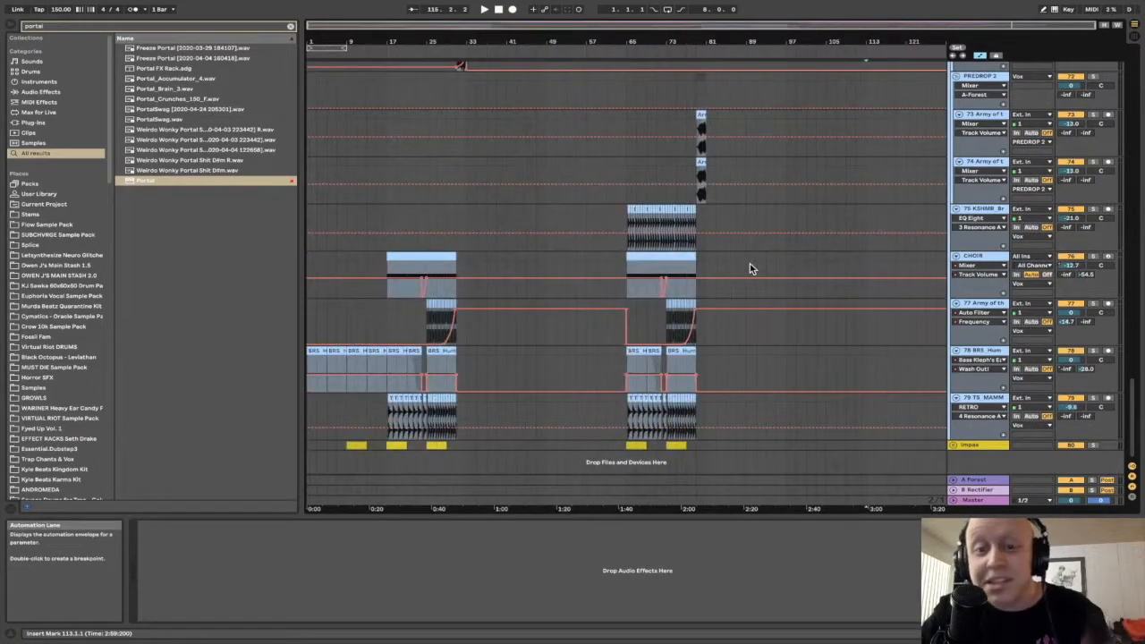
pyautogui.scroll(20, 750, 263)
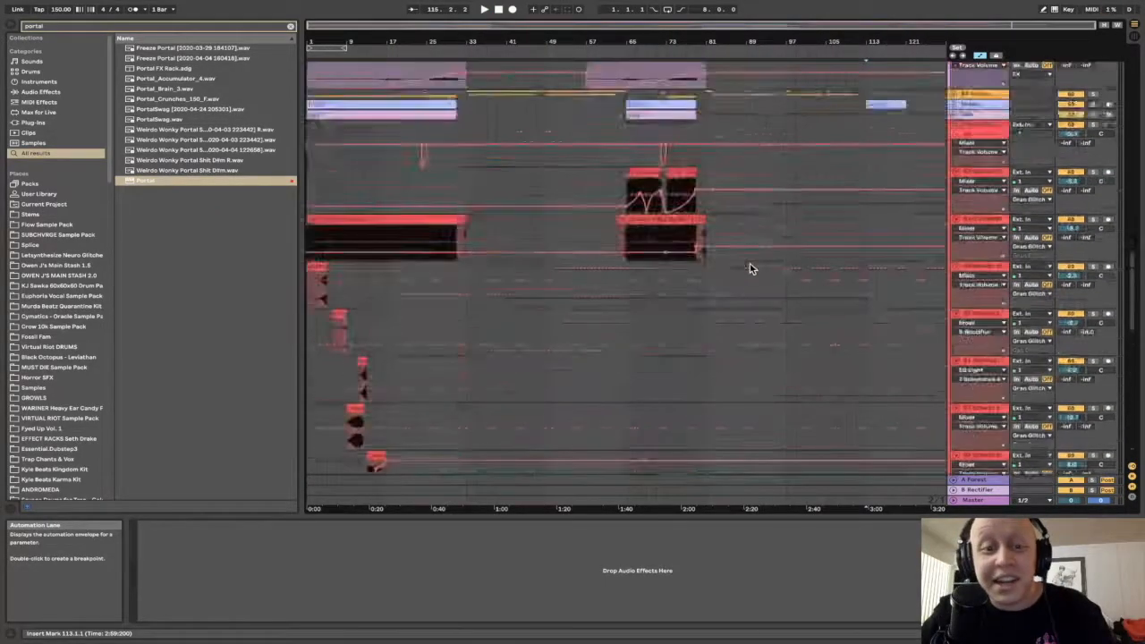
pyautogui.scroll(-15, 743, 264)
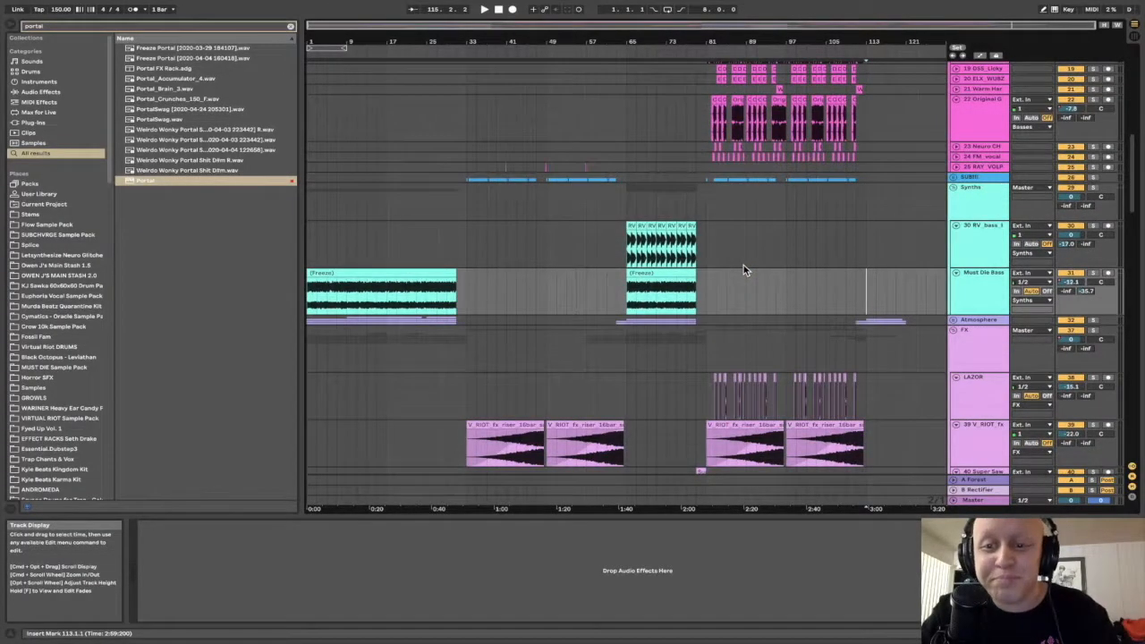
pyautogui.click(953, 330)
pyautogui.click(953, 187)
pyautogui.scroll(4, 470, 215)
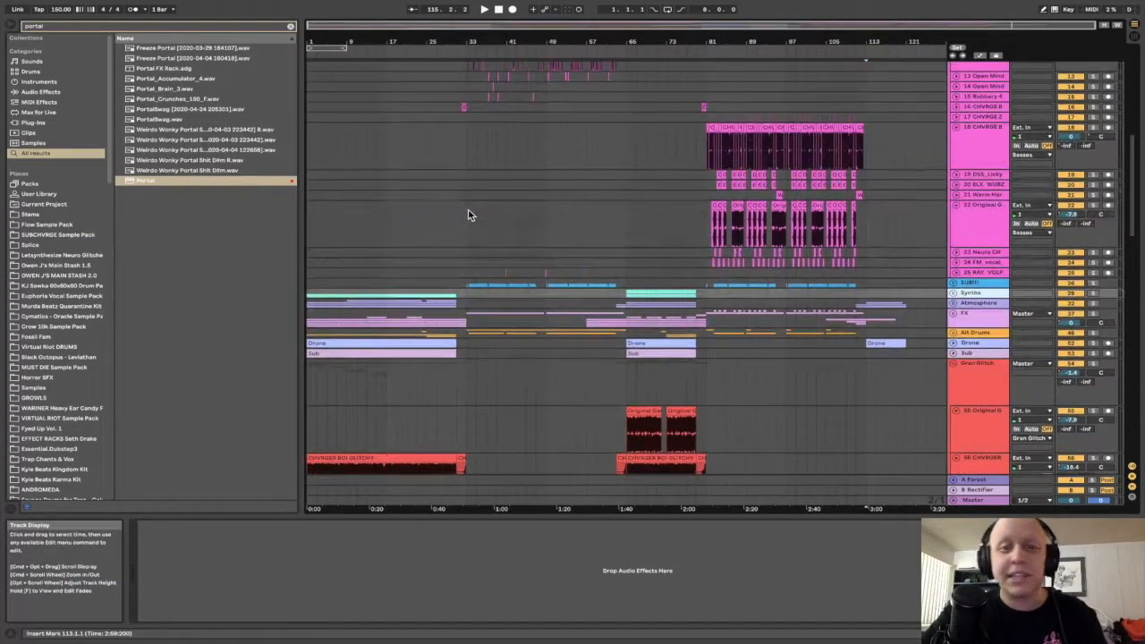
# Save the project and place the insert mark at bar 33, the start of the first drop.
pyautogui.press('super+s')
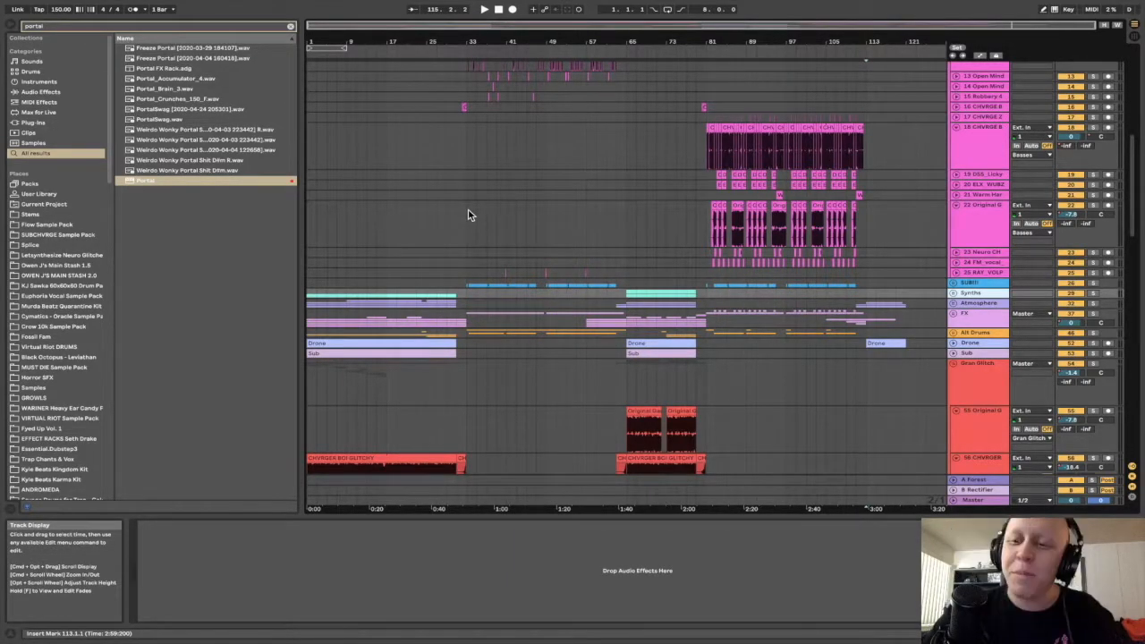
pyautogui.click(467, 215)
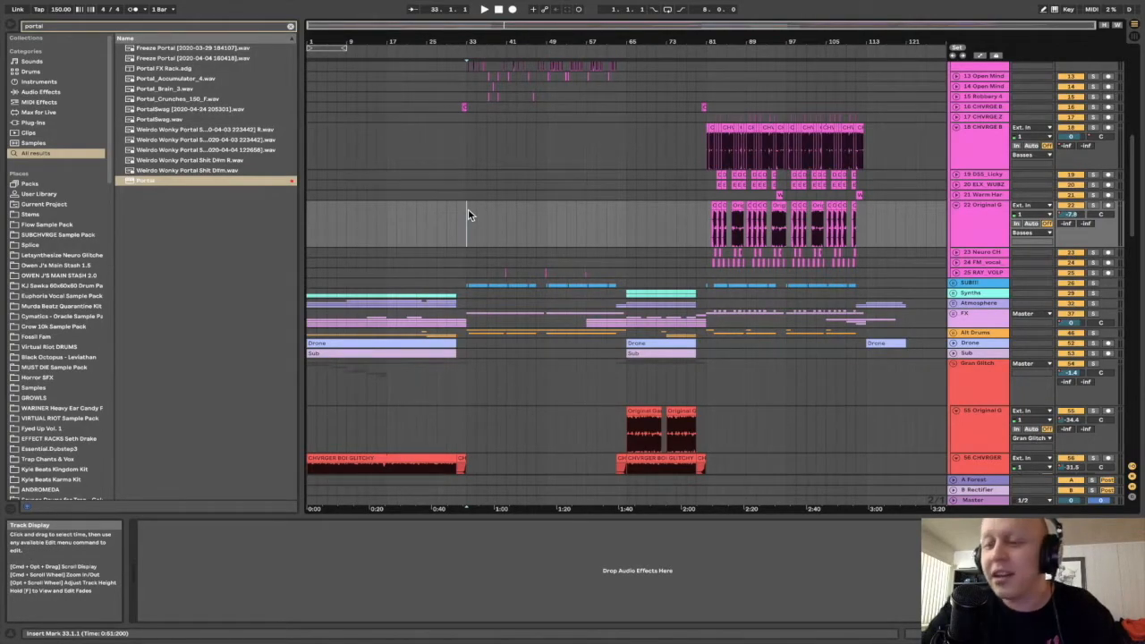